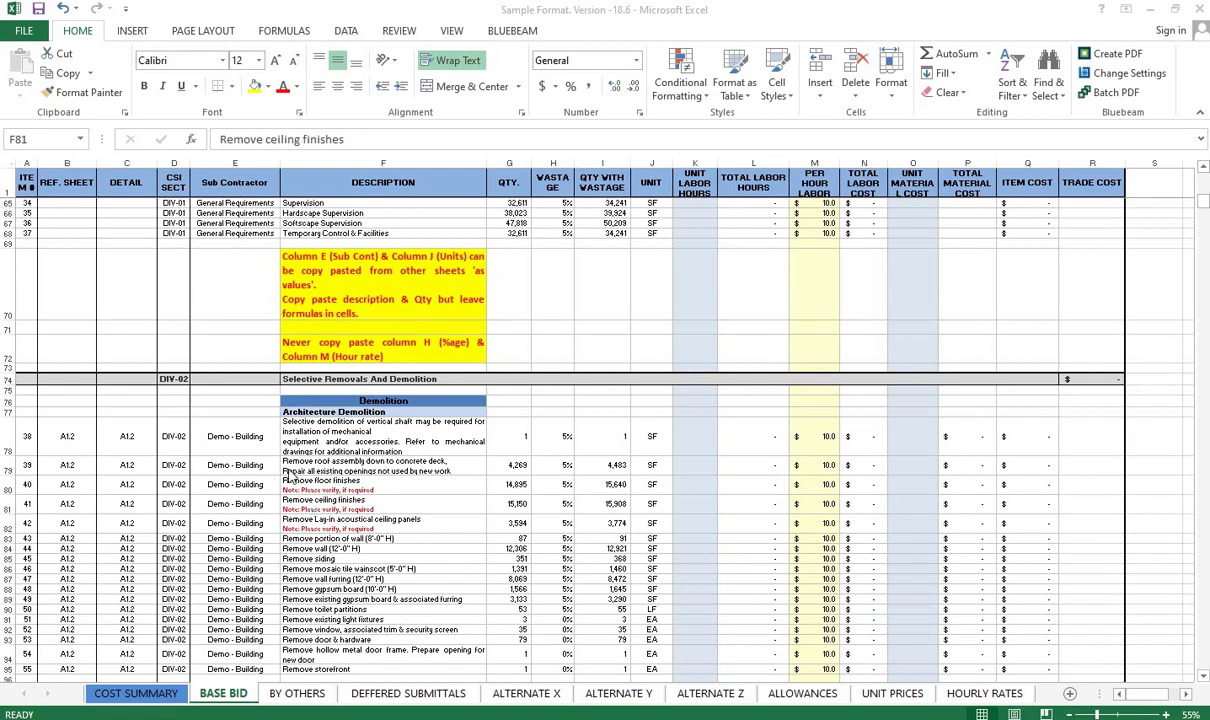
- Scroll down through the BASE BID electrical, plumbing and mechanical demolition rows
{"action": "scroll", "coordinate": [345, 588], "scroll_direction": "down", "scroll_amount": 5}
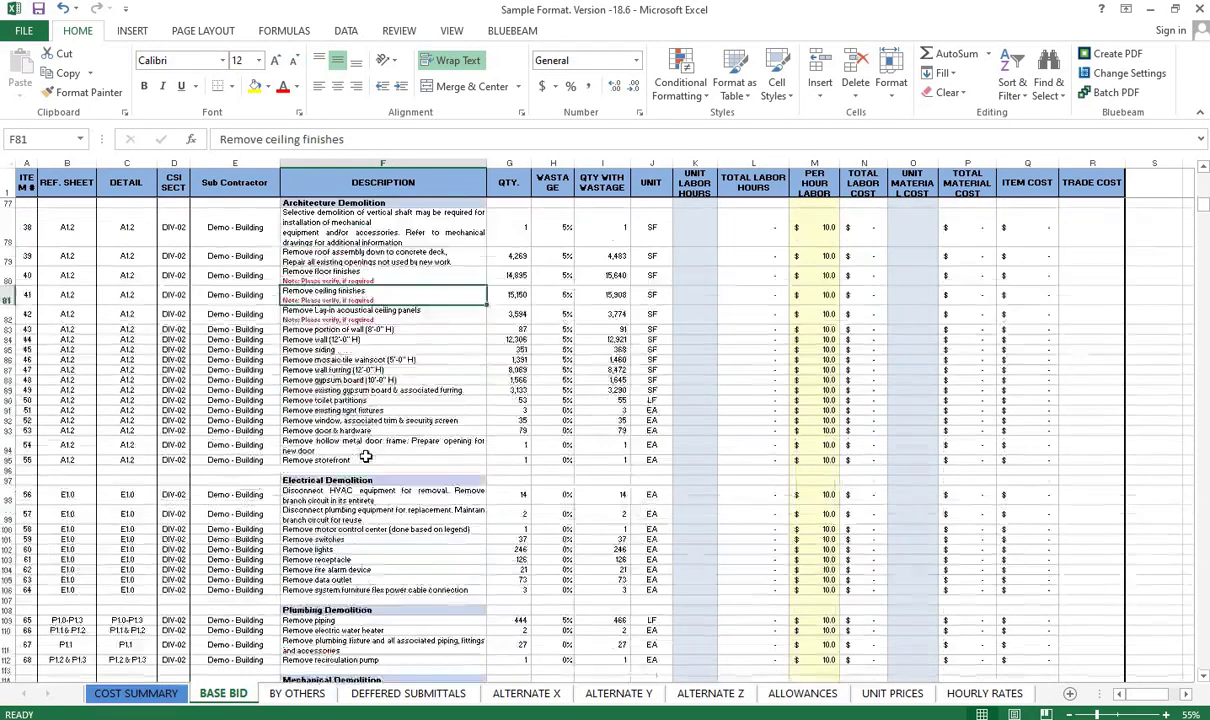
{"action": "scroll", "coordinate": [345, 588], "scroll_direction": "down", "scroll_amount": 1}
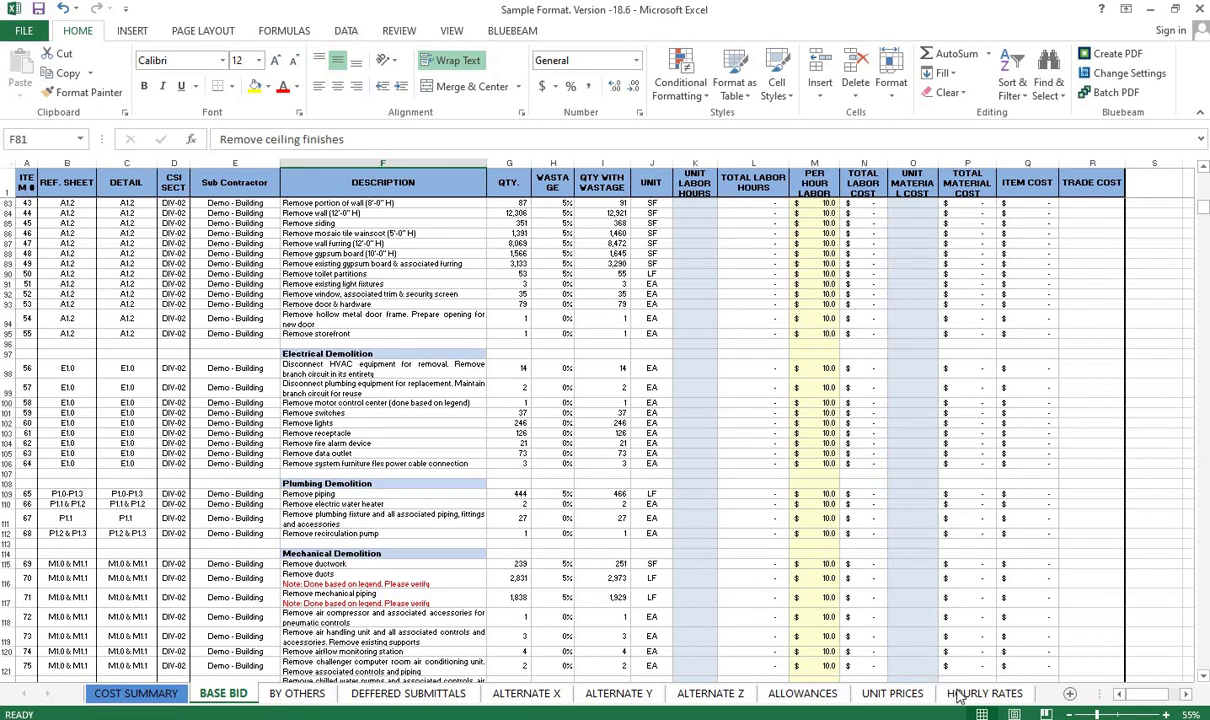
{"action": "left_click", "coordinate": [136, 693]}
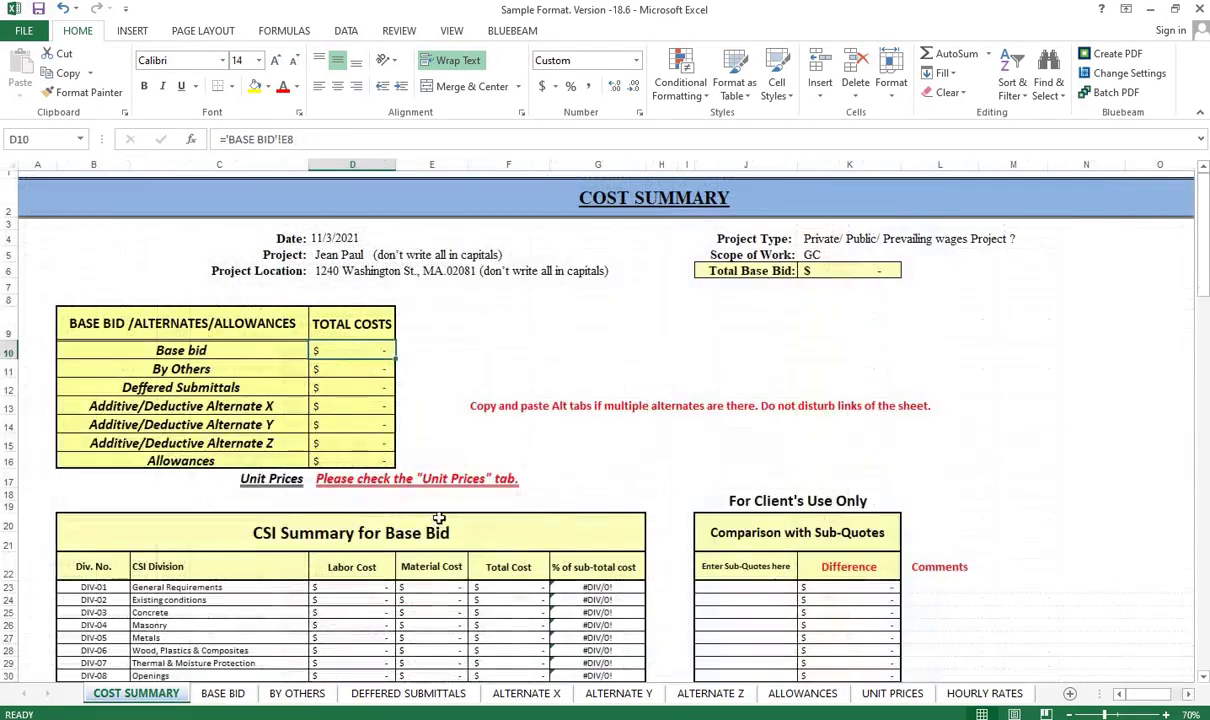
{"action": "left_click", "coordinate": [220, 693]}
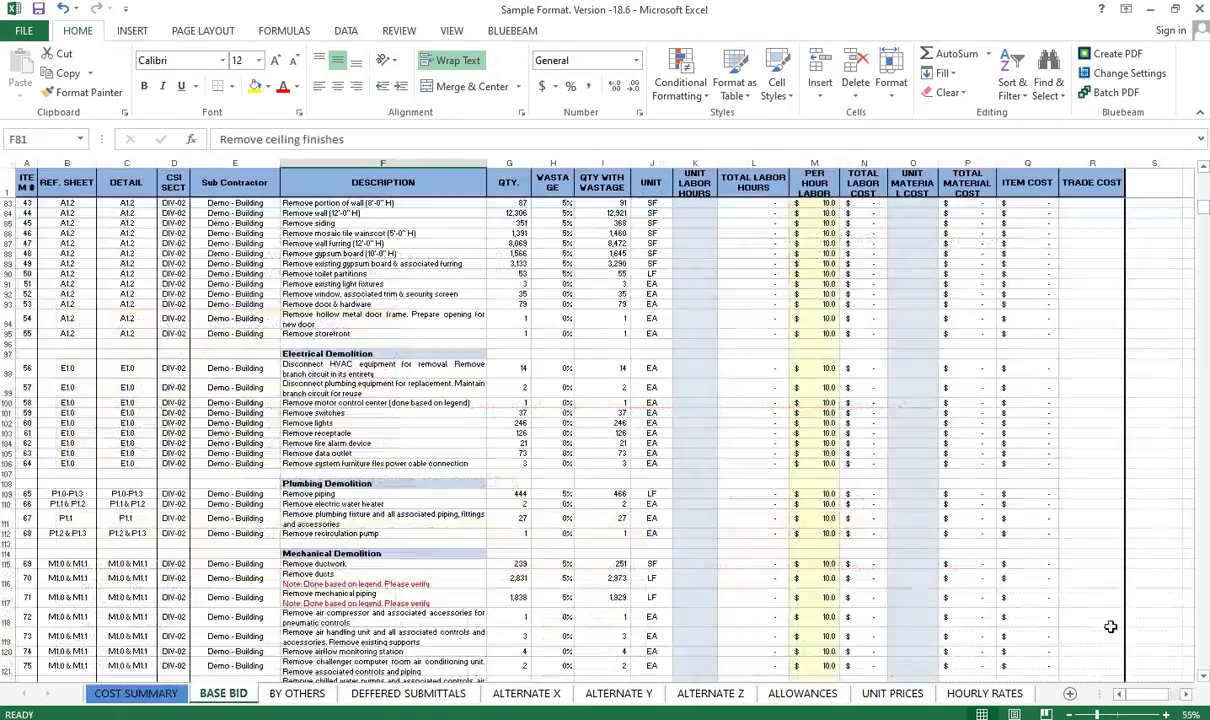
{"action": "left_click", "coordinate": [995, 695]}
{"action": "left_click", "coordinate": [220, 693]}
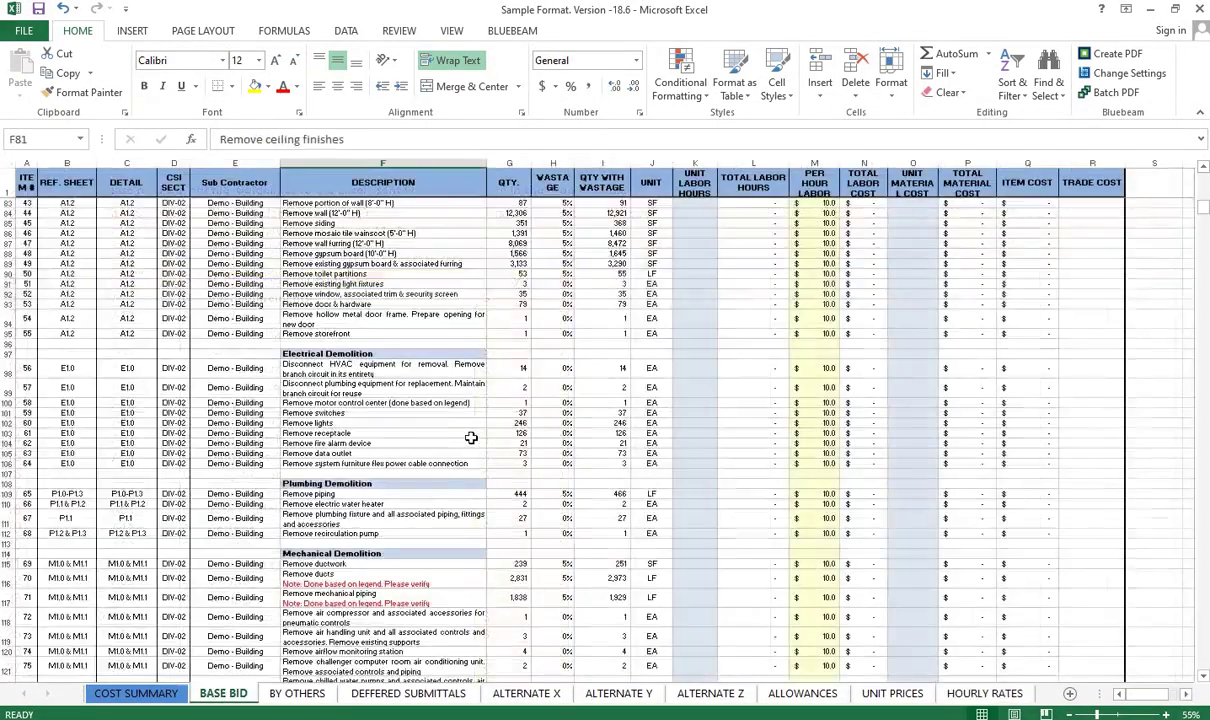
{"action": "scroll", "coordinate": [470, 437], "scroll_direction": "up", "scroll_amount": 5}
{"action": "scroll", "coordinate": [470, 437], "scroll_direction": "up", "scroll_amount": 5}
{"action": "scroll", "coordinate": [470, 437], "scroll_direction": "up", "scroll_amount": 4}
{"action": "scroll", "coordinate": [470, 437], "scroll_direction": "up", "scroll_amount": 4}
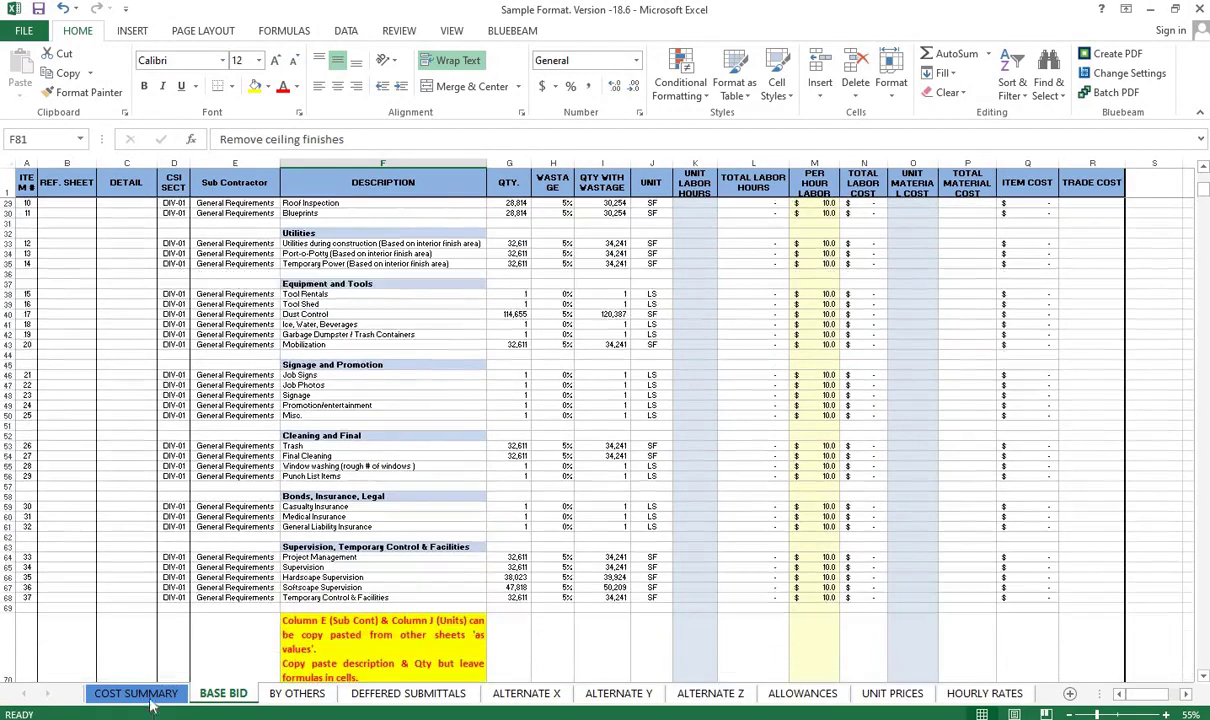
{"action": "scroll", "coordinate": [486, 480], "scroll_direction": "up", "scroll_amount": 3}
{"action": "scroll", "coordinate": [486, 480], "scroll_direction": "up", "scroll_amount": 6}
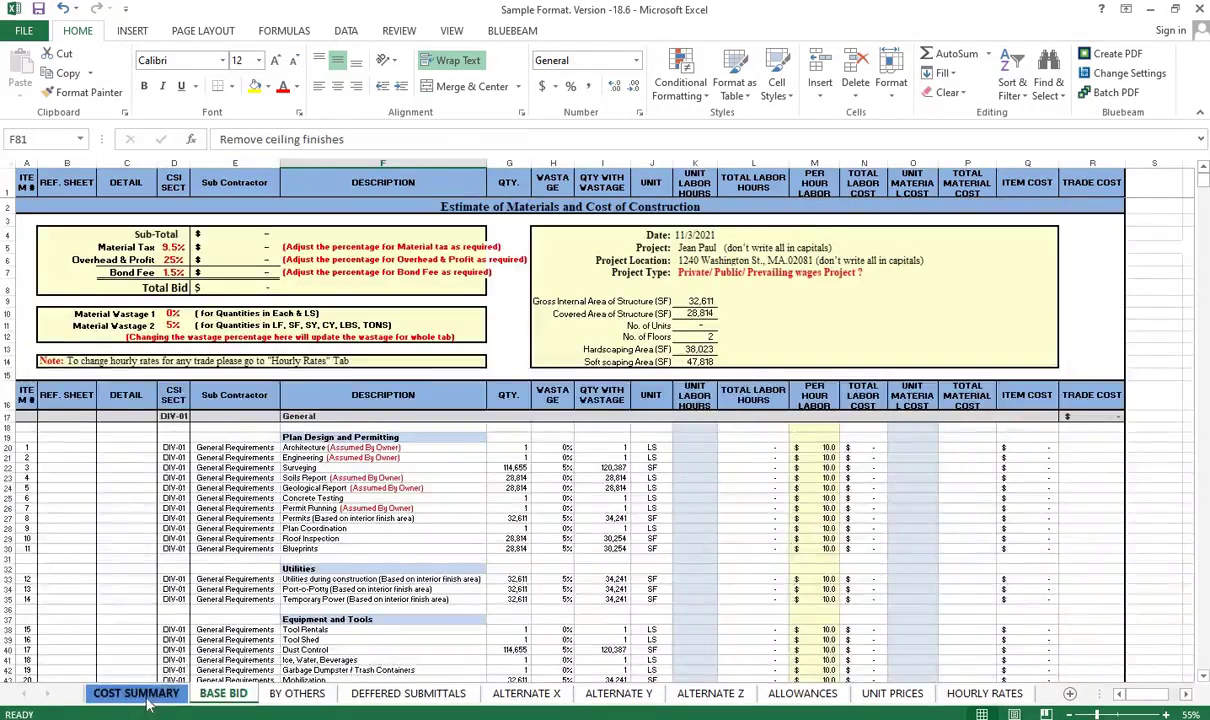
{"action": "left_click", "coordinate": [146, 695]}
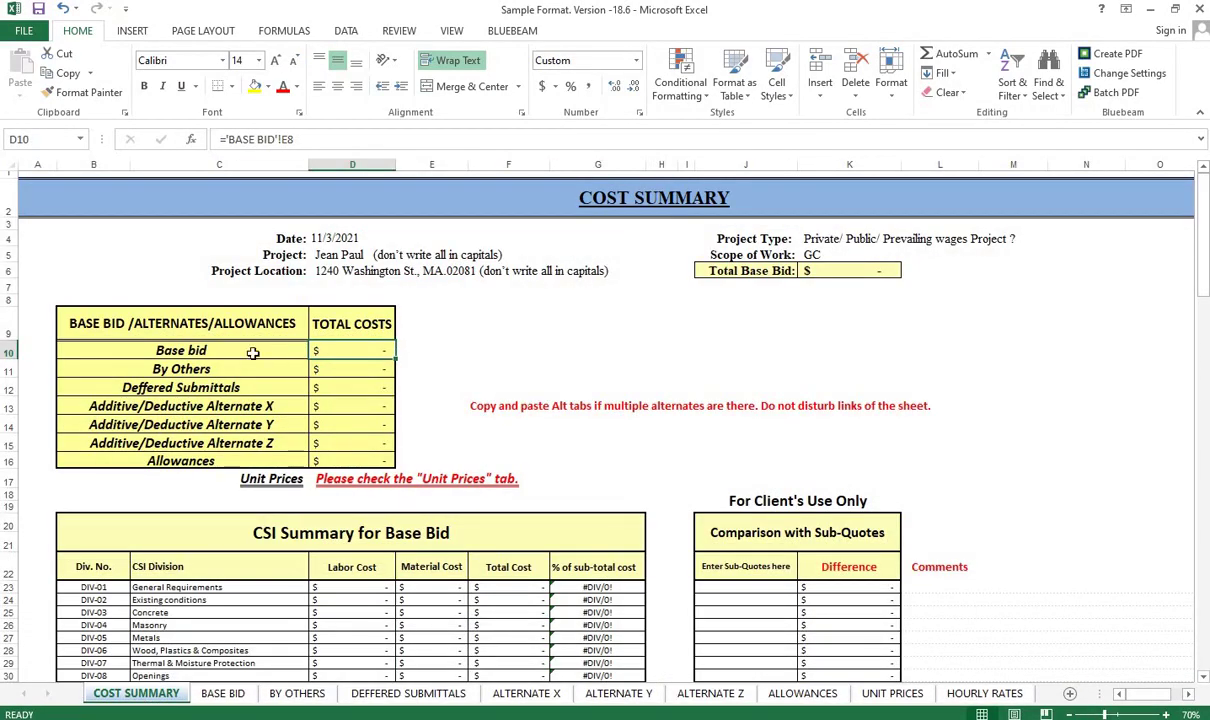
{"action": "left_click_drag", "start_coordinate": [251, 330], "coordinate": [264, 440]}
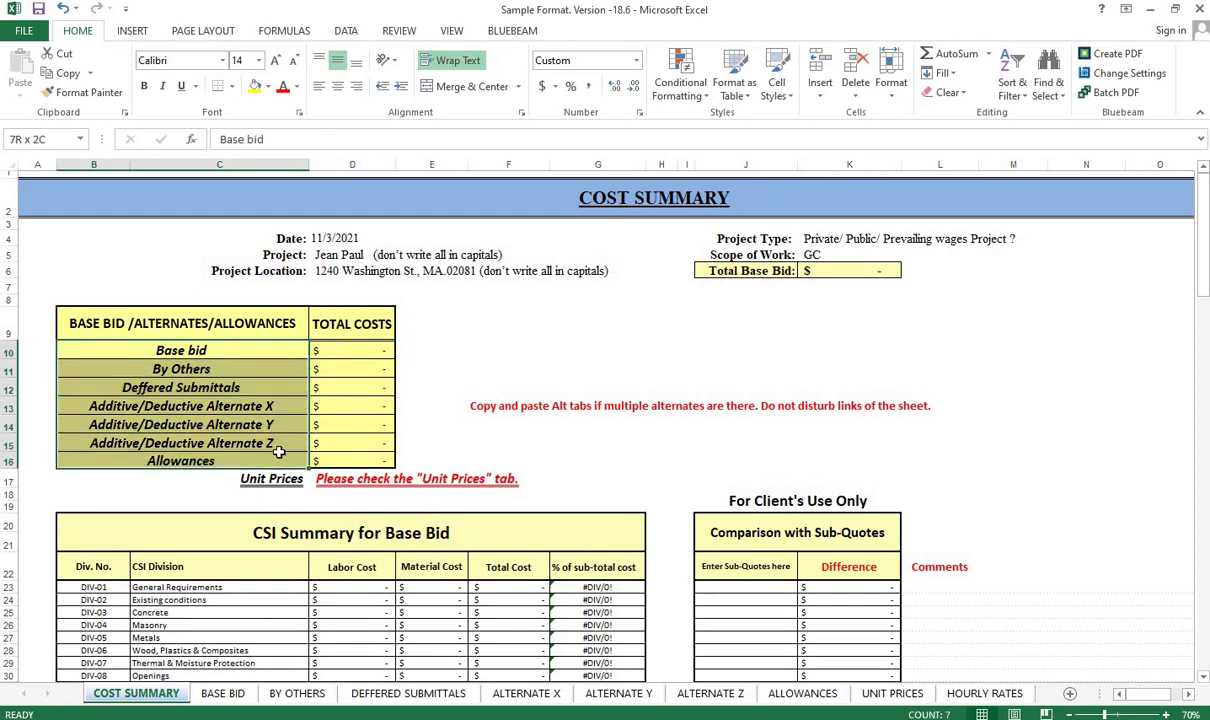
{"action": "left_click", "coordinate": [440, 348]}
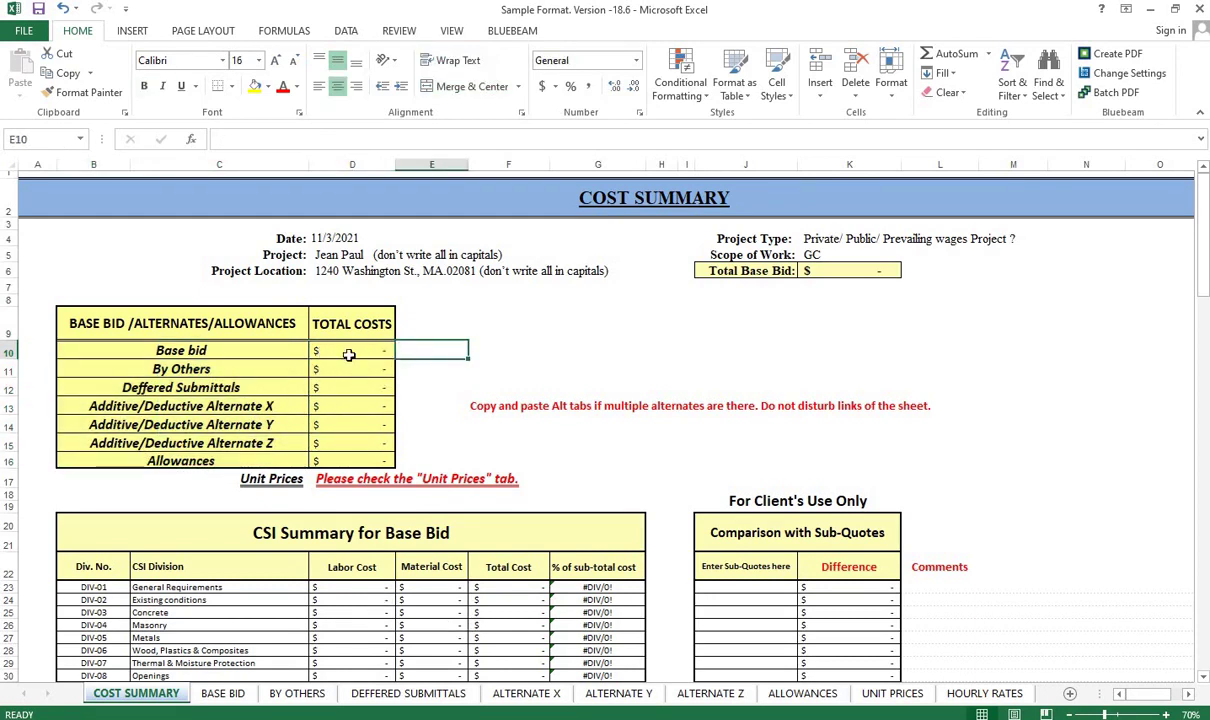
{"action": "left_click_drag", "start_coordinate": [348, 352], "coordinate": [346, 456]}
{"action": "left_click", "coordinate": [473, 365]}
{"action": "scroll", "coordinate": [473, 365], "scroll_direction": "down", "scroll_amount": 5}
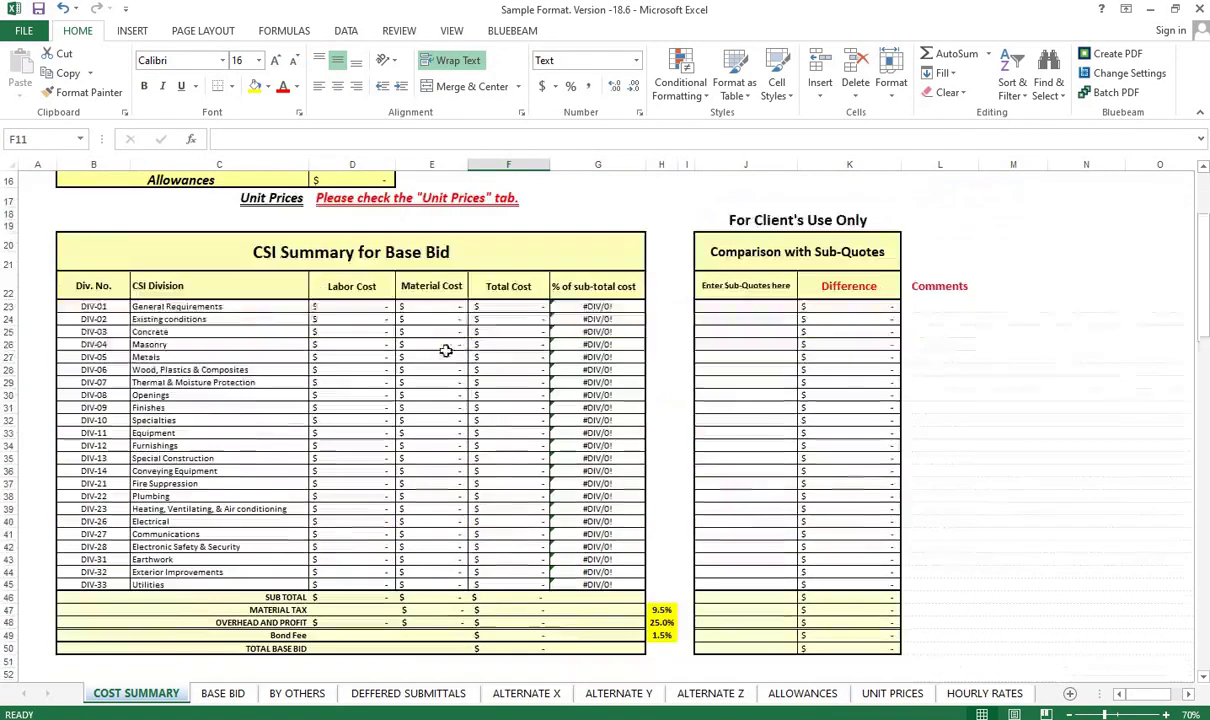
{"action": "mouse_move", "coordinate": [300, 252]}
{"action": "left_mouse_down"}
{"action": "mouse_move", "coordinate": [301, 546]}
{"action": "mouse_move", "coordinate": [318, 647]}
{"action": "left_mouse_up"}
{"action": "left_click", "coordinate": [420, 383]}
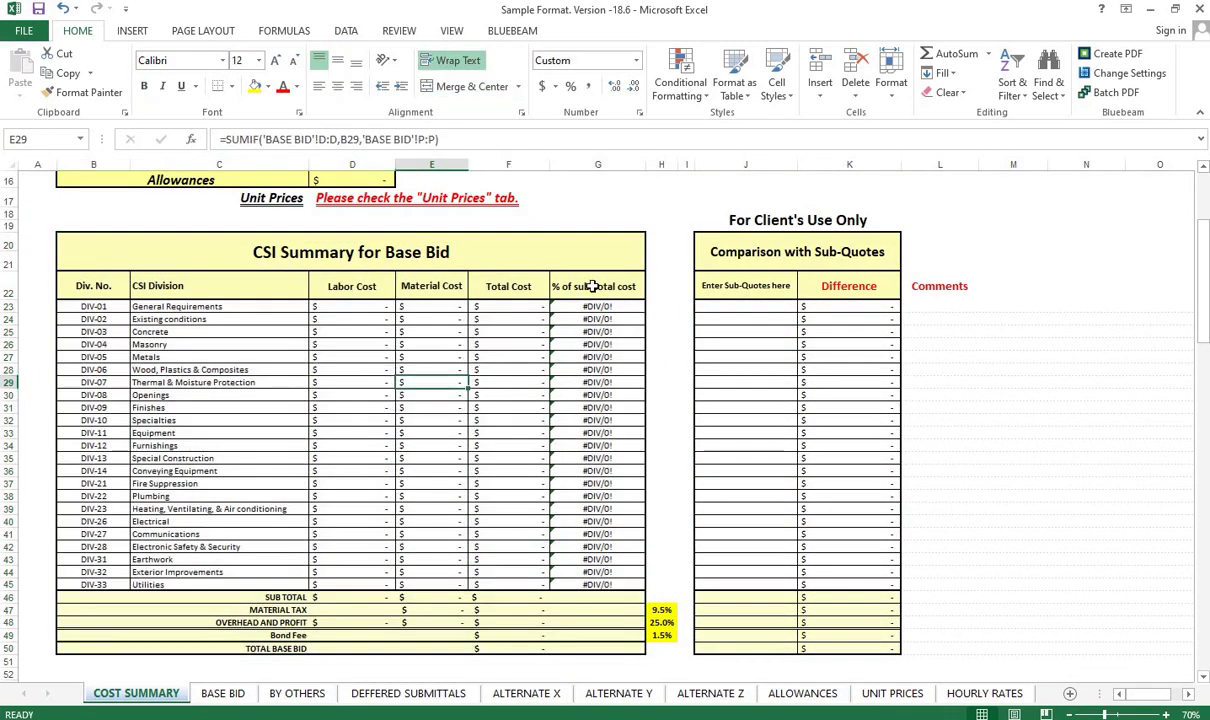
{"action": "scroll", "coordinate": [419, 343], "scroll_direction": "down", "scroll_amount": 5}
{"action": "scroll", "coordinate": [240, 432], "scroll_direction": "down", "scroll_amount": 2}
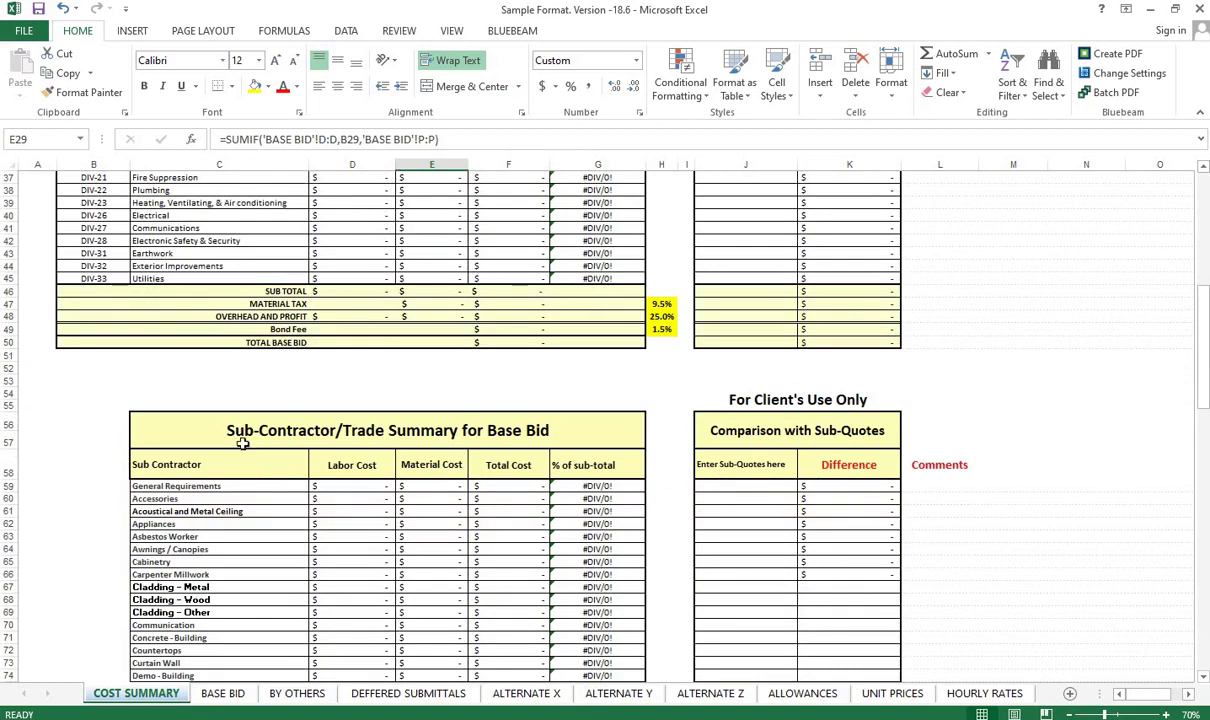
{"action": "mouse_move", "coordinate": [242, 443]}
{"action": "left_mouse_down"}
{"action": "mouse_move", "coordinate": [308, 672]}
{"action": "mouse_move", "coordinate": [312, 637]}
{"action": "left_mouse_up"}
{"action": "left_click", "coordinate": [315, 462]}
{"action": "scroll", "coordinate": [318, 465], "scroll_direction": "up", "scroll_amount": 12}
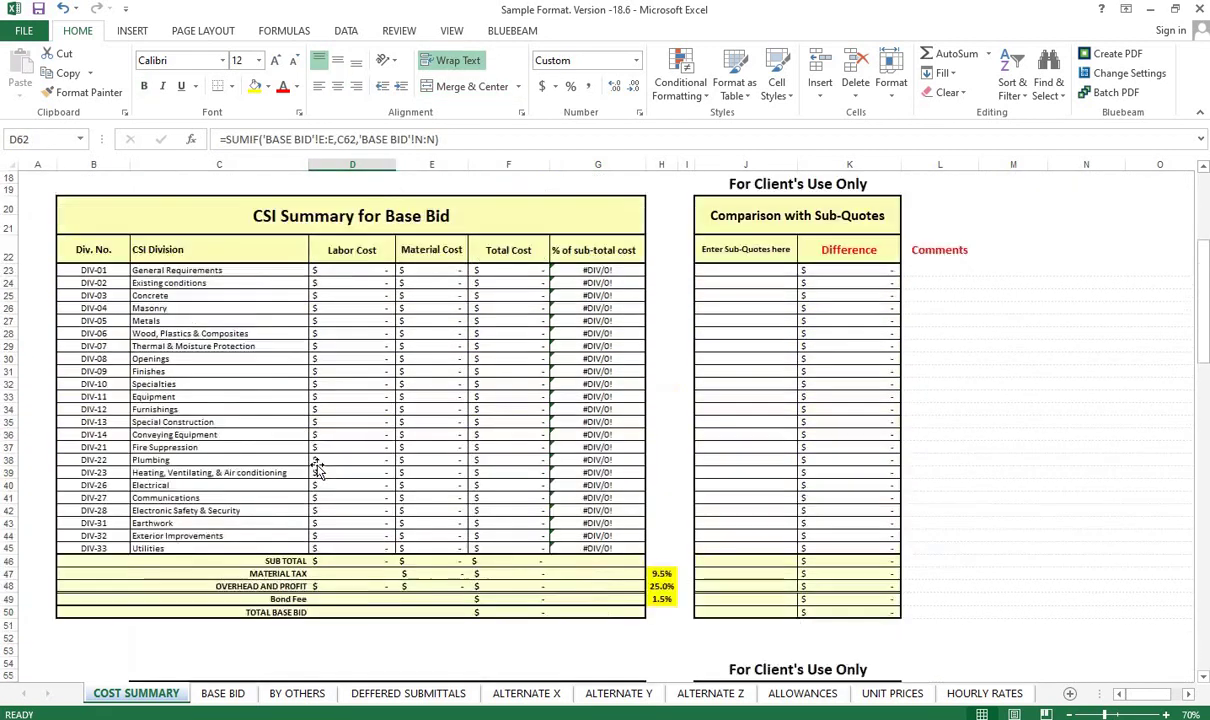
{"action": "scroll", "coordinate": [366, 444], "scroll_direction": "up", "scroll_amount": 2}
{"action": "scroll", "coordinate": [360, 440], "scroll_direction": "down", "scroll_amount": 5}
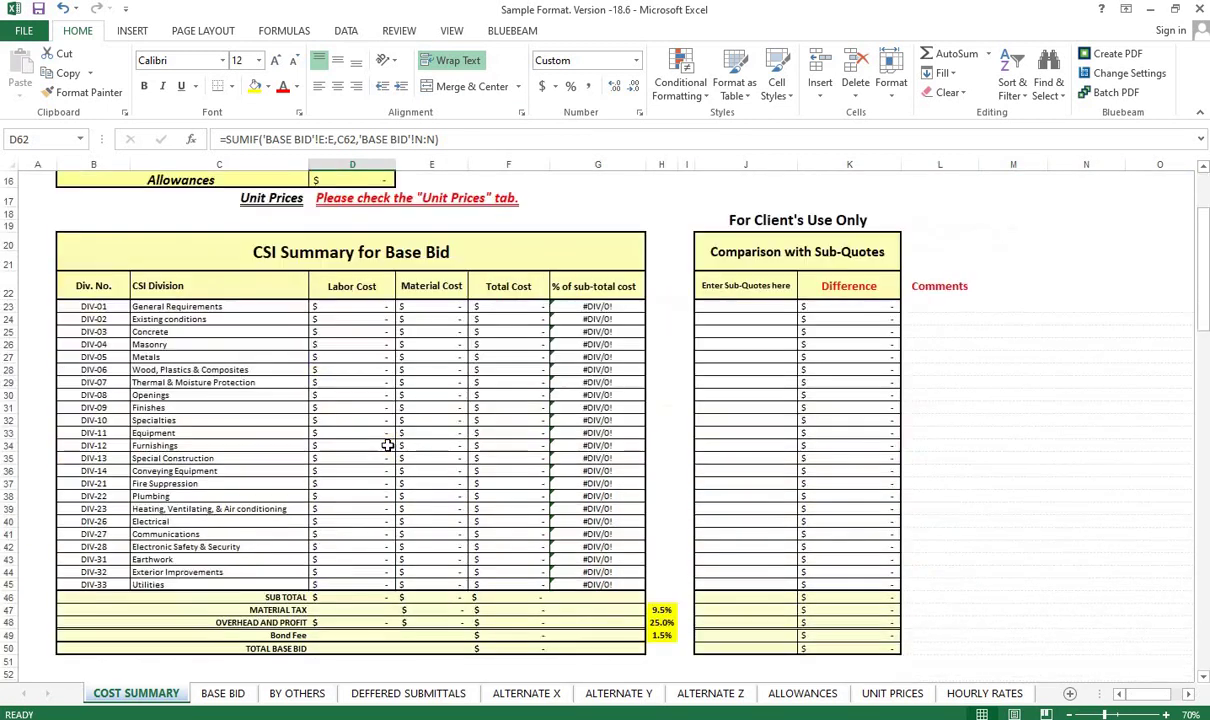
- On BASE BID, select the CSI SECT column and check DIV-01 codes such as Job Photos
{"action": "left_click", "coordinate": [222, 703]}
{"action": "scroll", "coordinate": [120, 240], "scroll_direction": "down", "scroll_amount": 4}
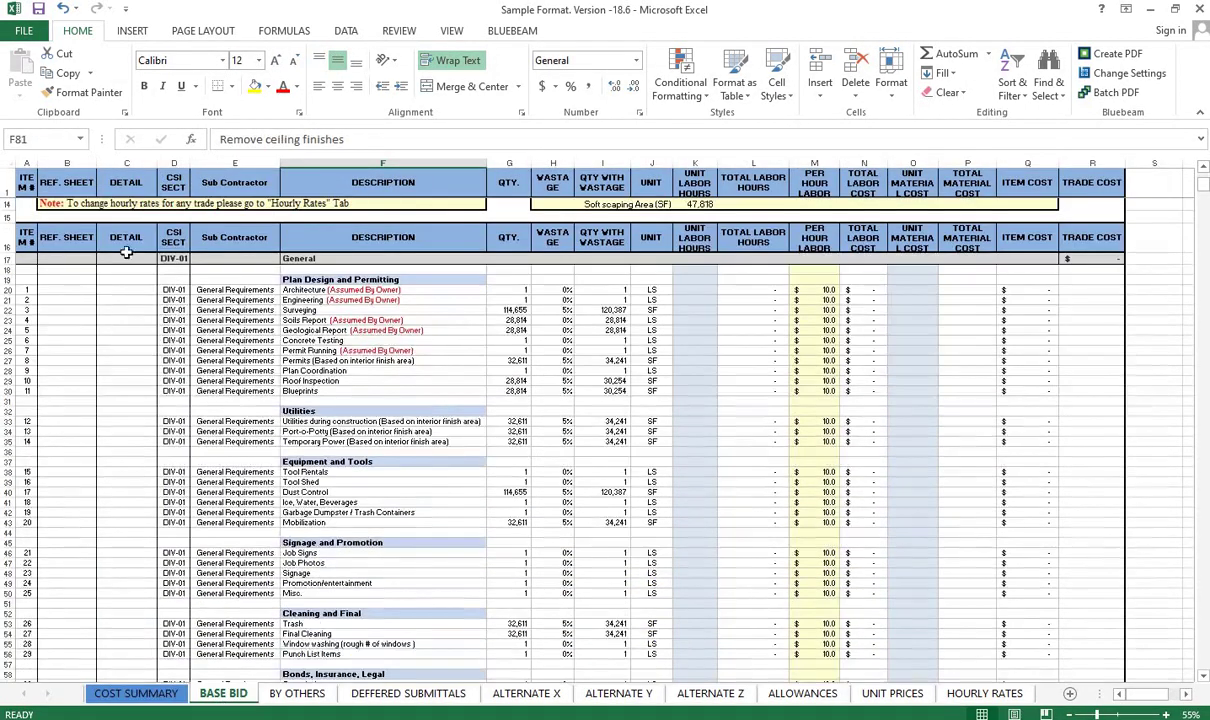
{"action": "left_click", "coordinate": [175, 163]}
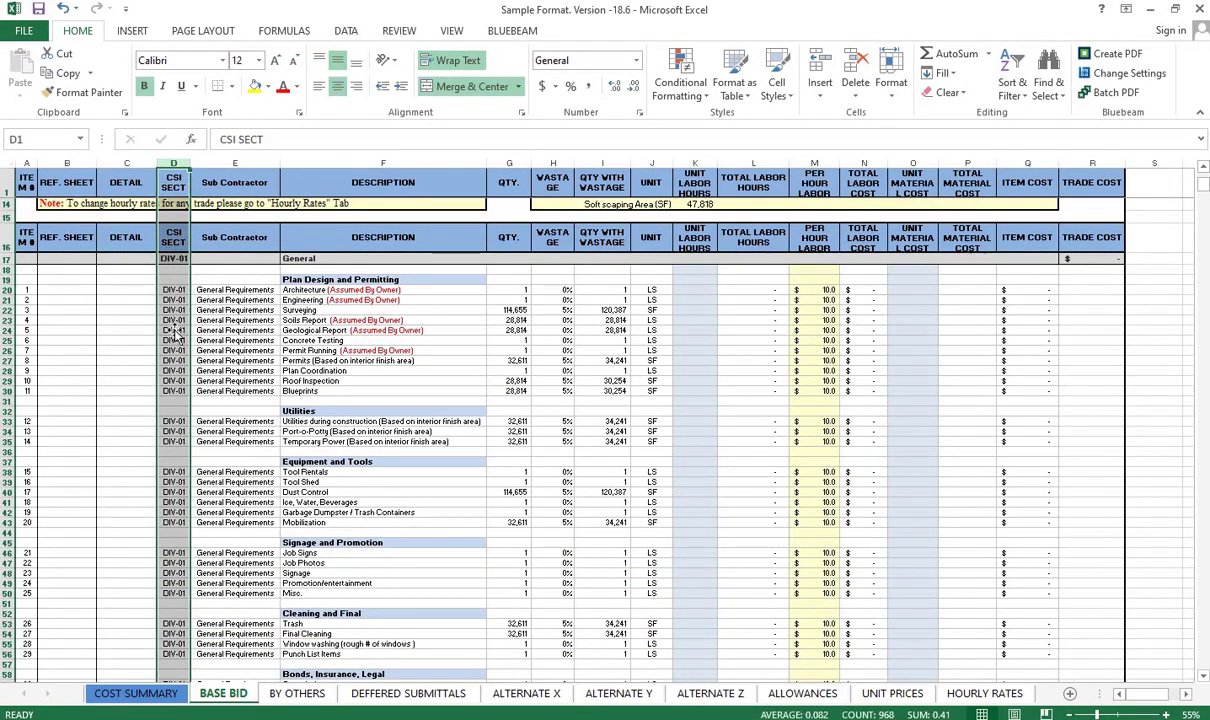
{"action": "left_click", "coordinate": [173, 340]}
{"action": "scroll", "coordinate": [165, 424], "scroll_direction": "down", "scroll_amount": 3}
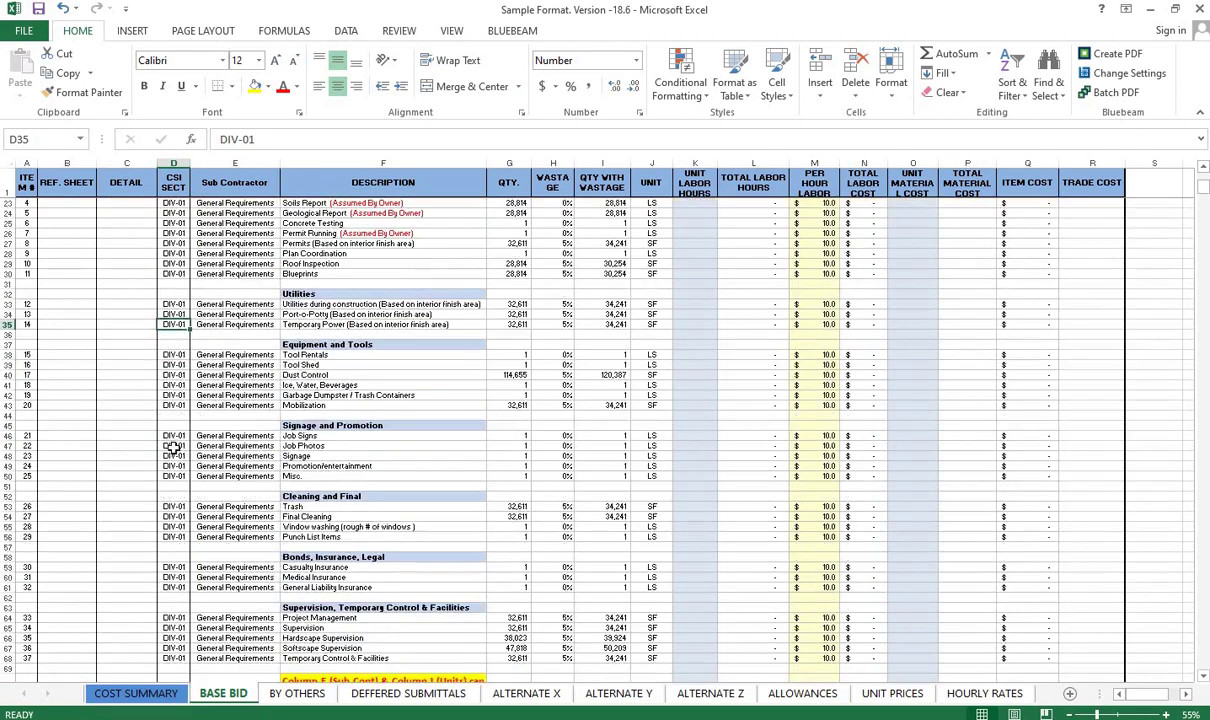
{"action": "left_click", "coordinate": [173, 446]}
- On COST SUMMARY, compare the division numbers and check the Wood and Metals cost formulas
{"action": "left_click", "coordinate": [150, 697]}
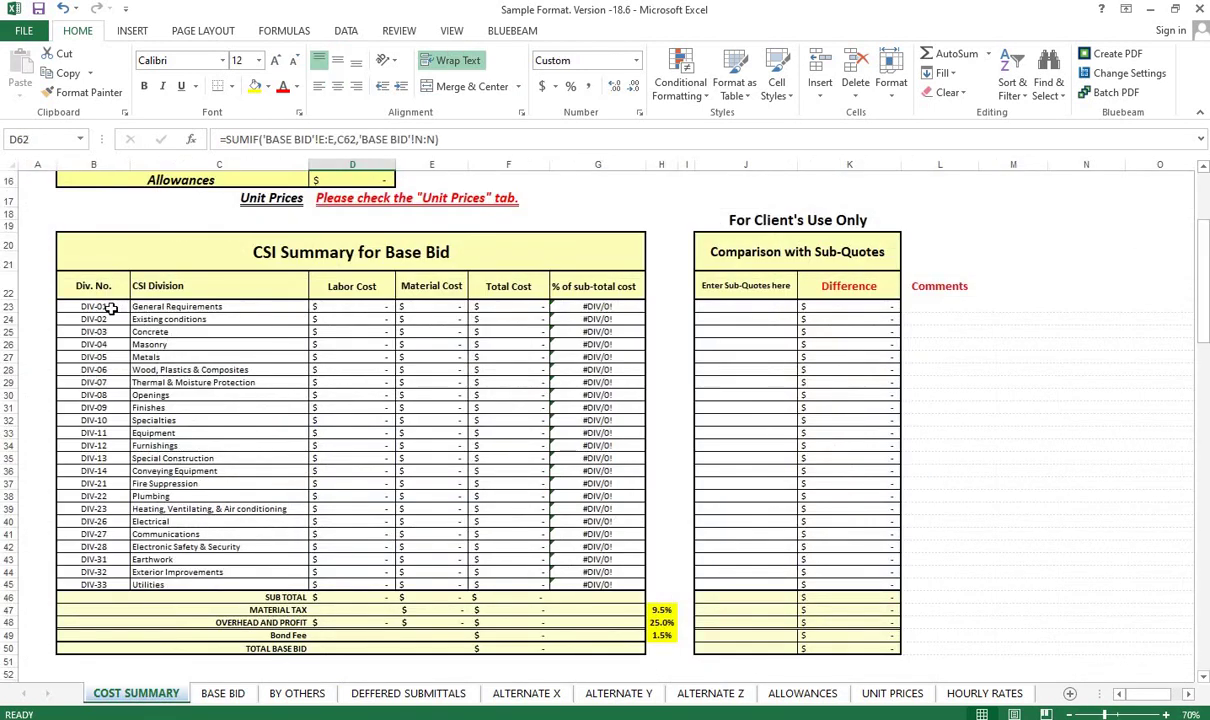
{"action": "left_click_drag", "start_coordinate": [110, 307], "coordinate": [95, 584]}
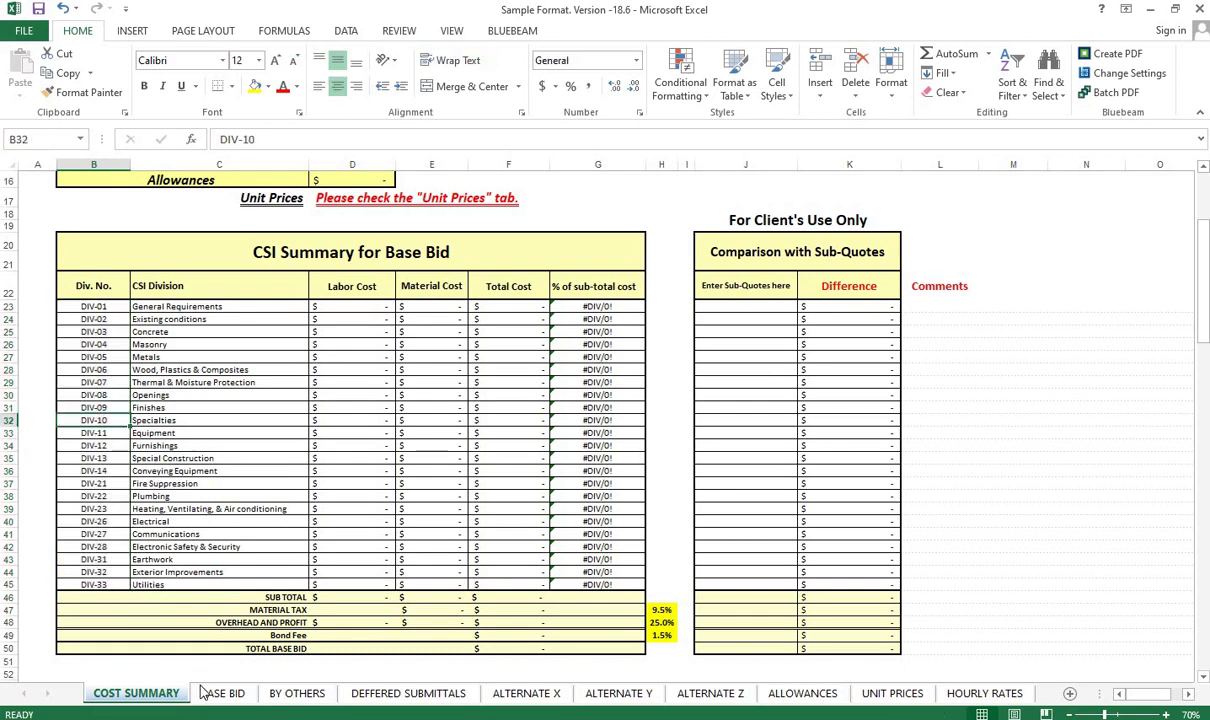
{"action": "key", "text": "ctrl+Page_Down"}
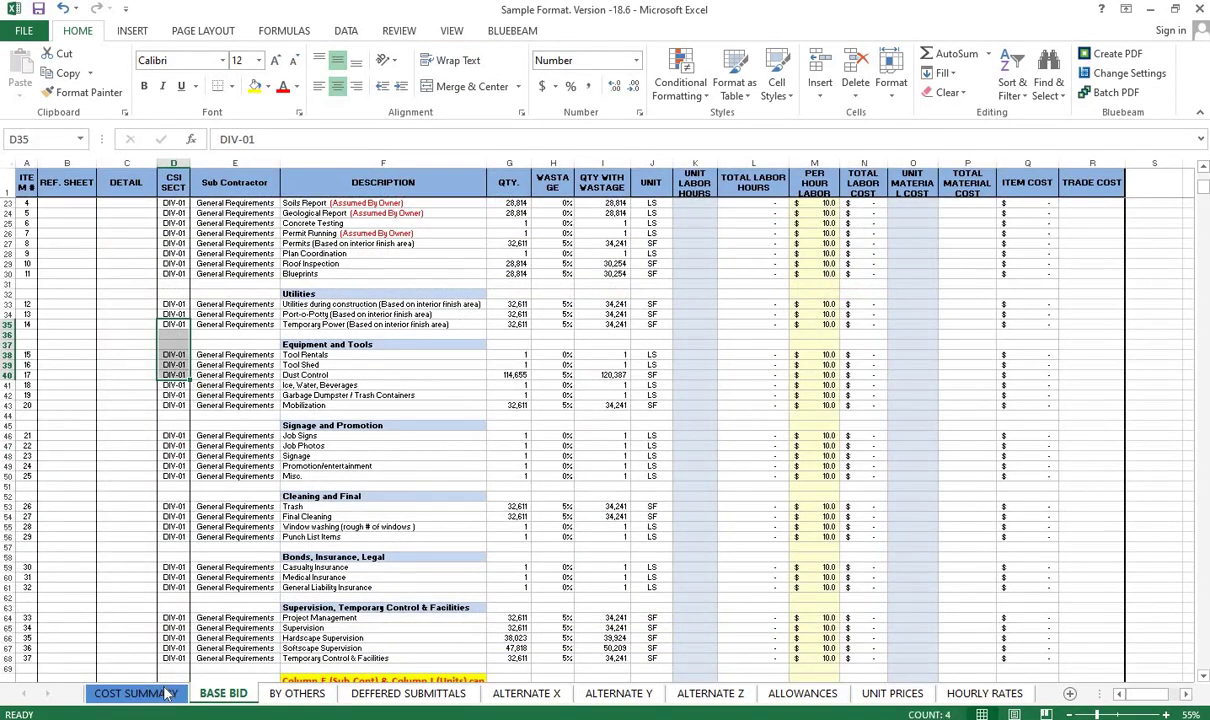
{"action": "left_click", "coordinate": [160, 690]}
{"action": "left_click", "coordinate": [364, 370]}
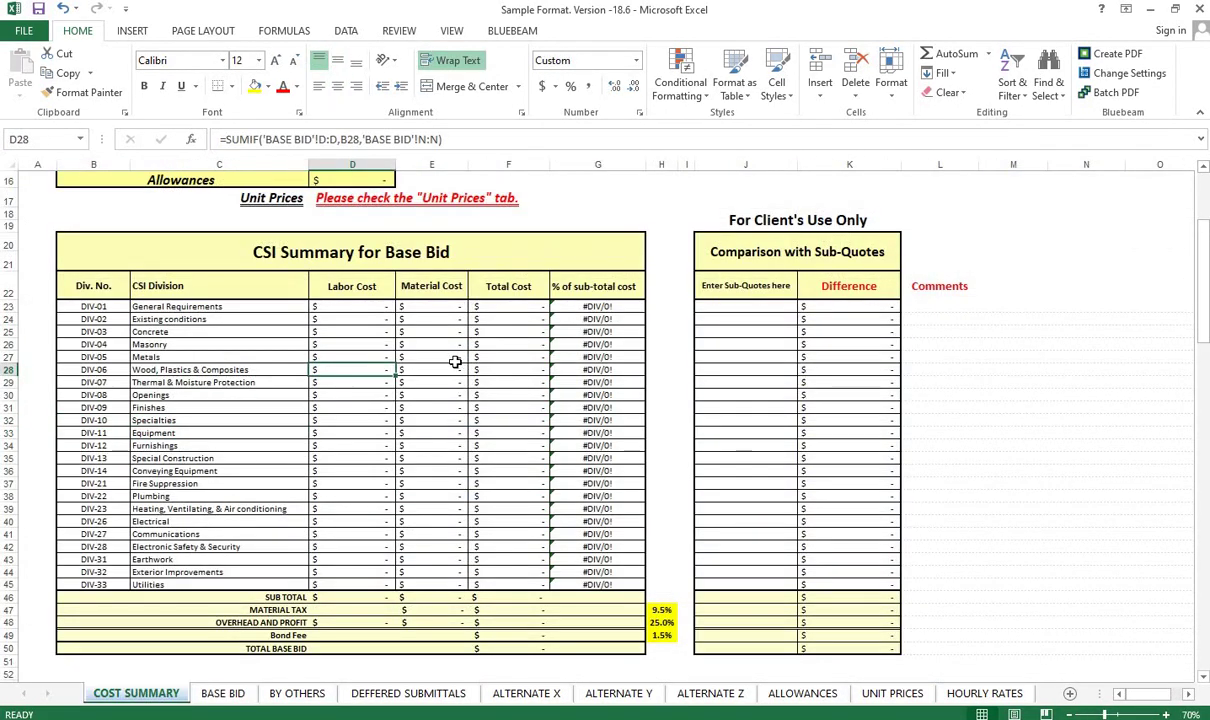
{"action": "left_click", "coordinate": [462, 358]}
{"action": "key", "text": "Right"}
- Back on BASE BID, check DIV-01 codes for Tool Shed and Supervision and the siding removal subcontractor
{"action": "left_click", "coordinate": [223, 693]}
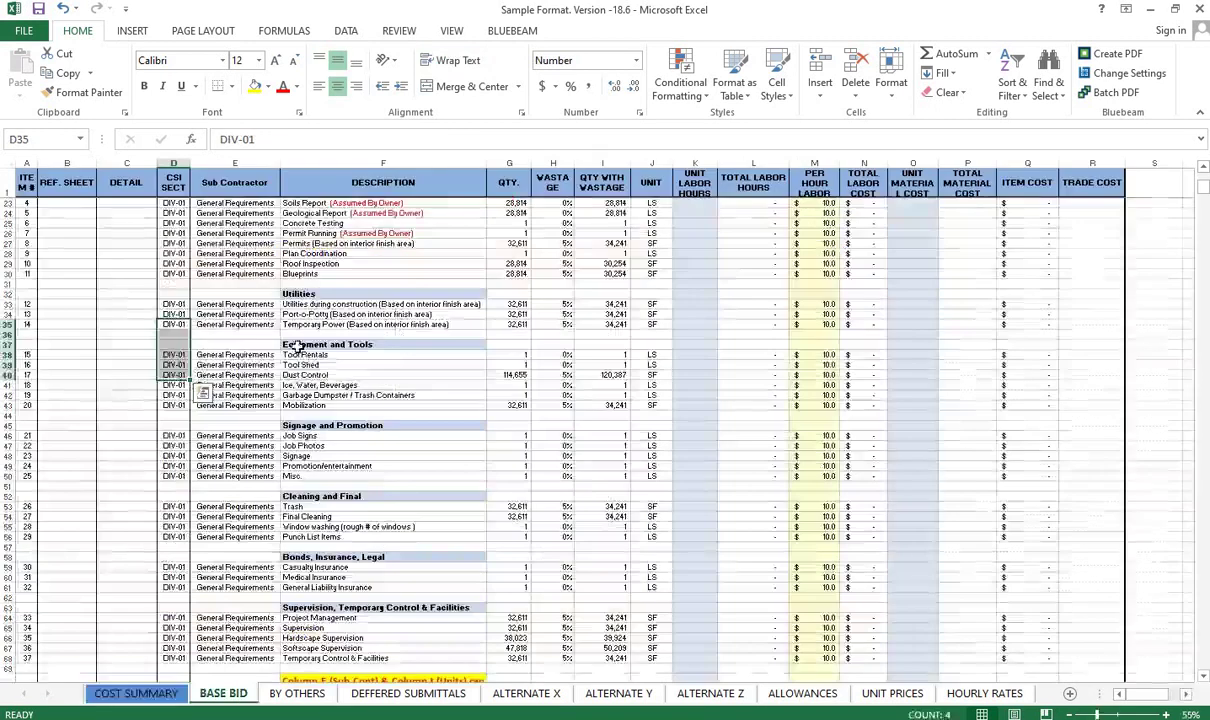
{"action": "left_click", "coordinate": [174, 366]}
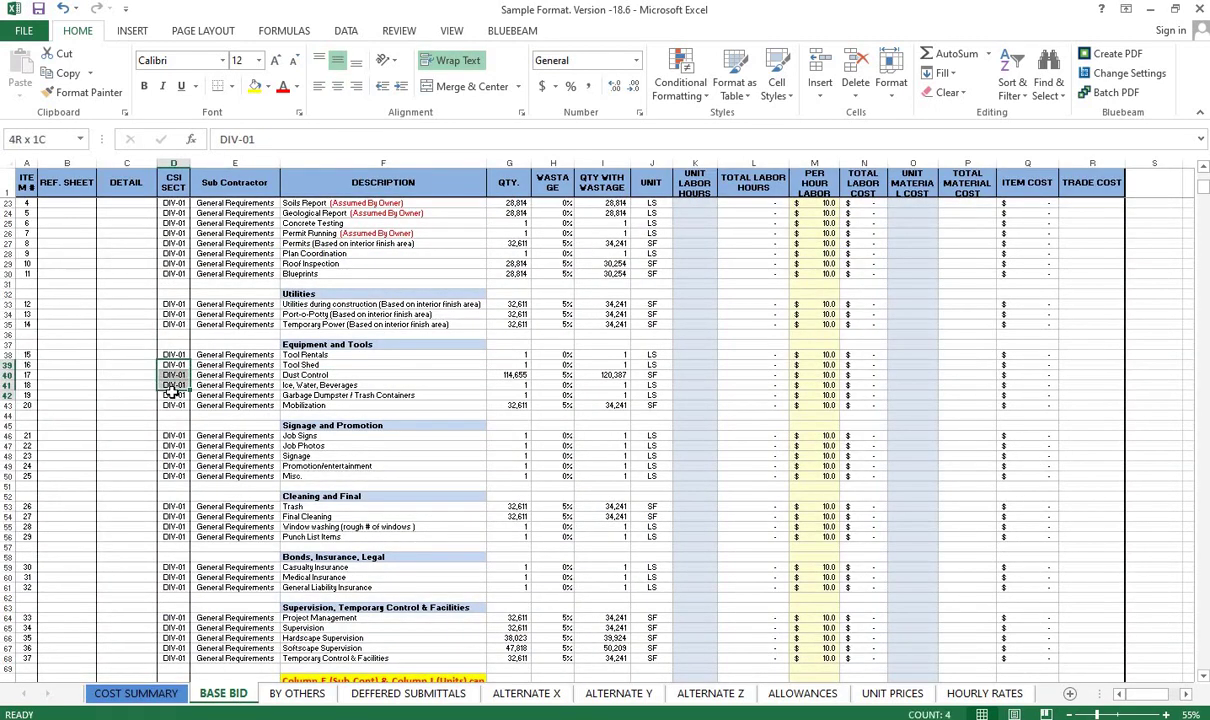
{"action": "scroll", "coordinate": [167, 494], "scroll_direction": "down", "scroll_amount": 4}
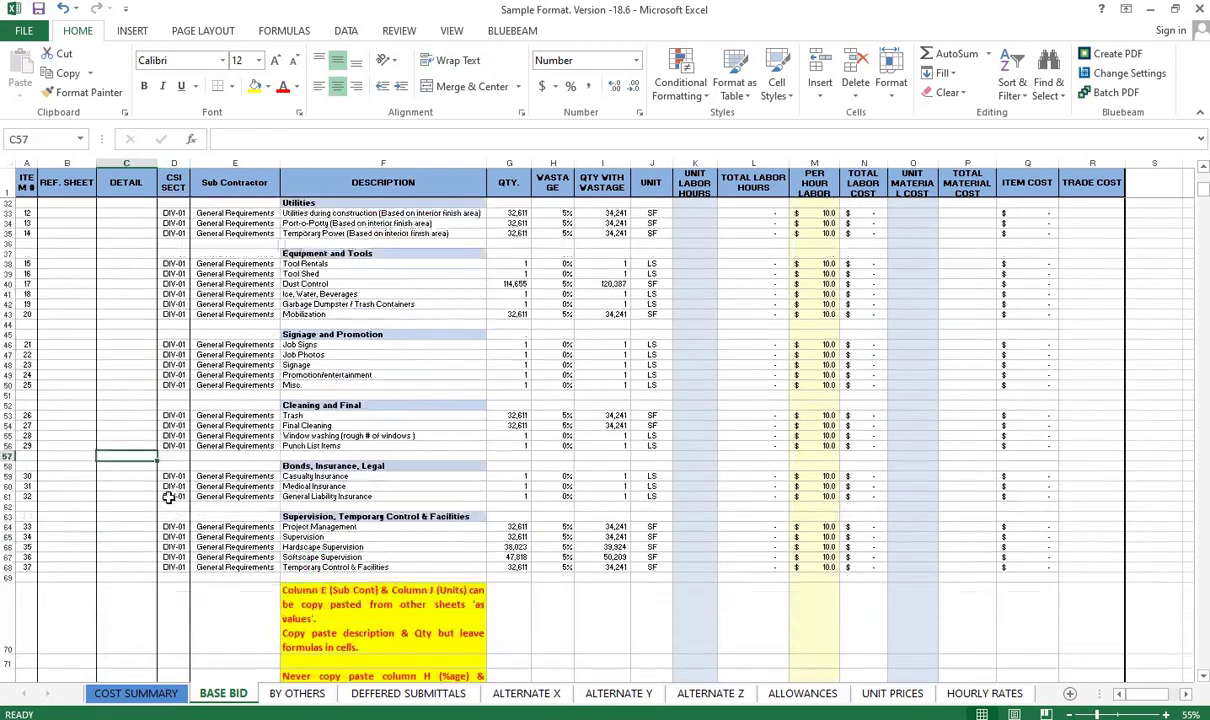
{"action": "left_click", "coordinate": [170, 506]}
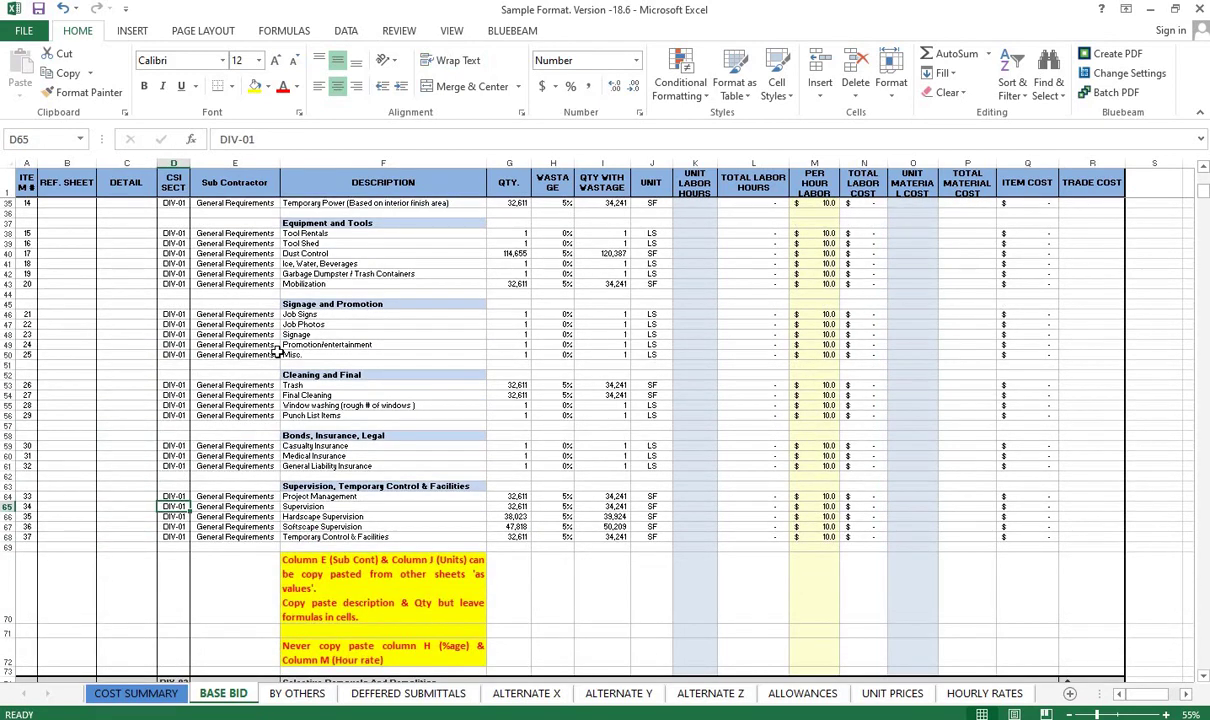
{"action": "scroll", "coordinate": [277, 350], "scroll_direction": "up", "scroll_amount": 2}
{"action": "scroll", "coordinate": [260, 370], "scroll_direction": "down", "scroll_amount": 15}
{"action": "left_click", "coordinate": [230, 383]}
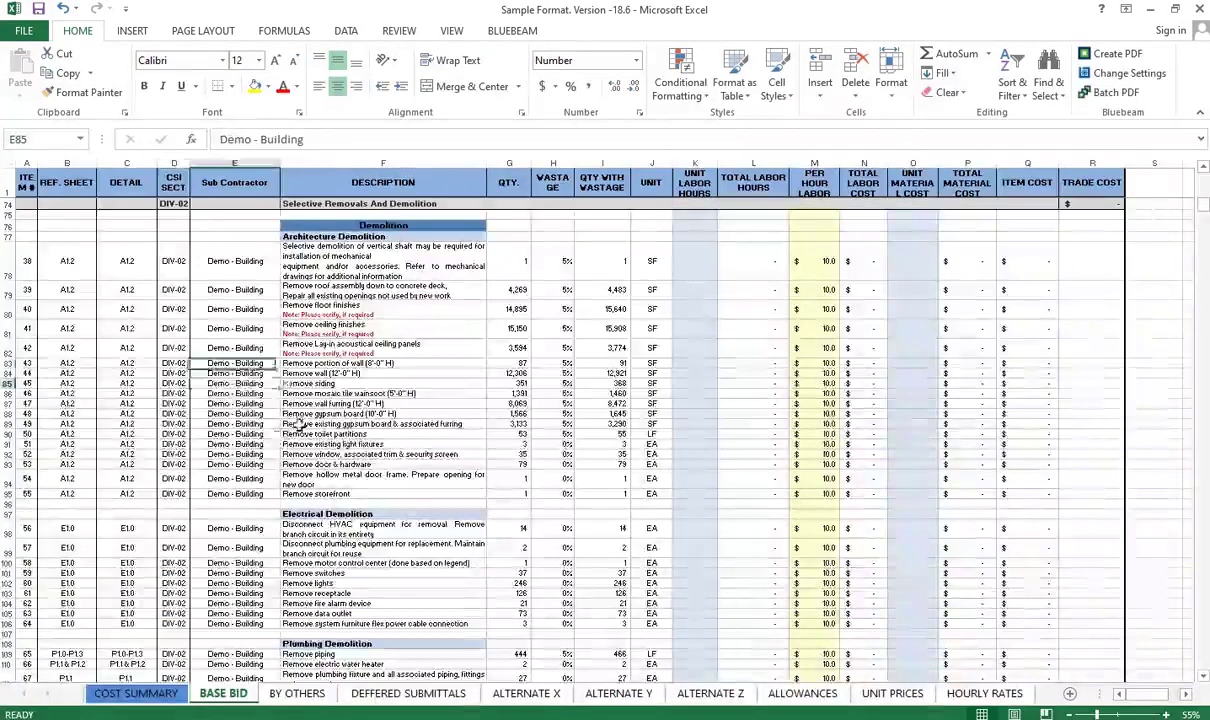
- On HOURLY RATES, select the hourly rates from Countertops to Equipment
{"action": "left_click", "coordinate": [985, 697]}
{"action": "scroll", "coordinate": [366, 340], "scroll_direction": "down", "scroll_amount": 3}
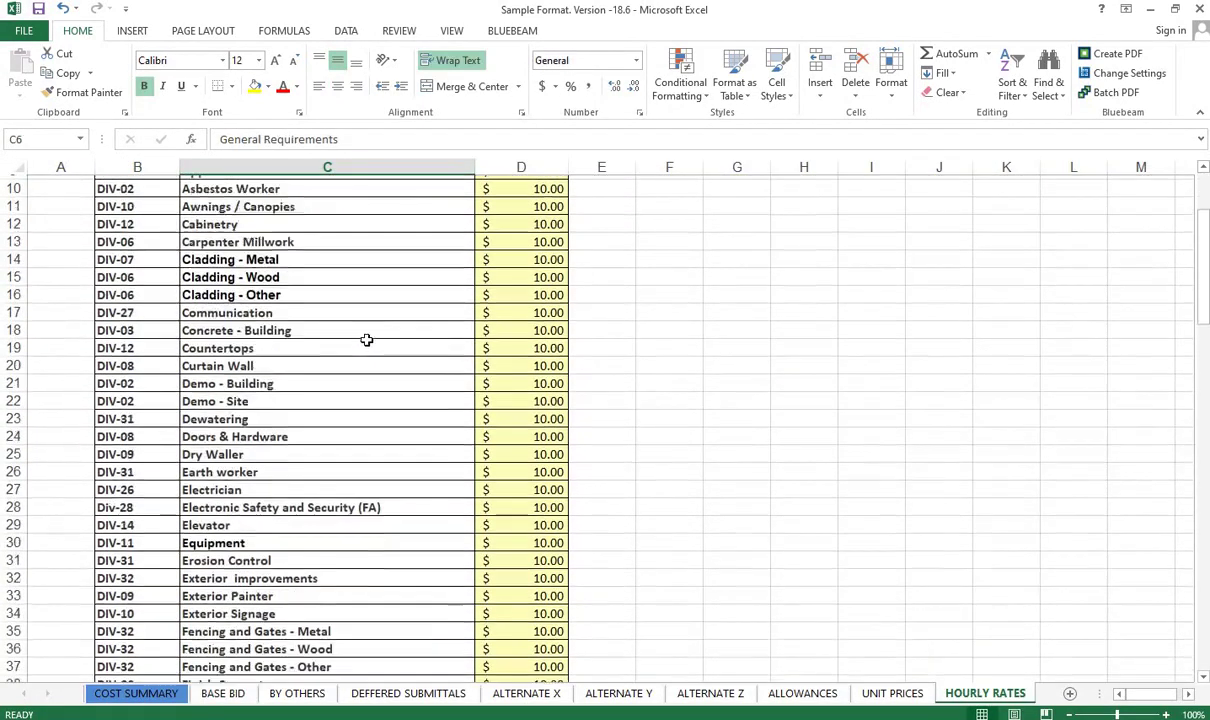
{"action": "scroll", "coordinate": [366, 340], "scroll_direction": "down", "scroll_amount": 1}
{"action": "left_click_drag", "start_coordinate": [490, 291], "coordinate": [512, 490]}
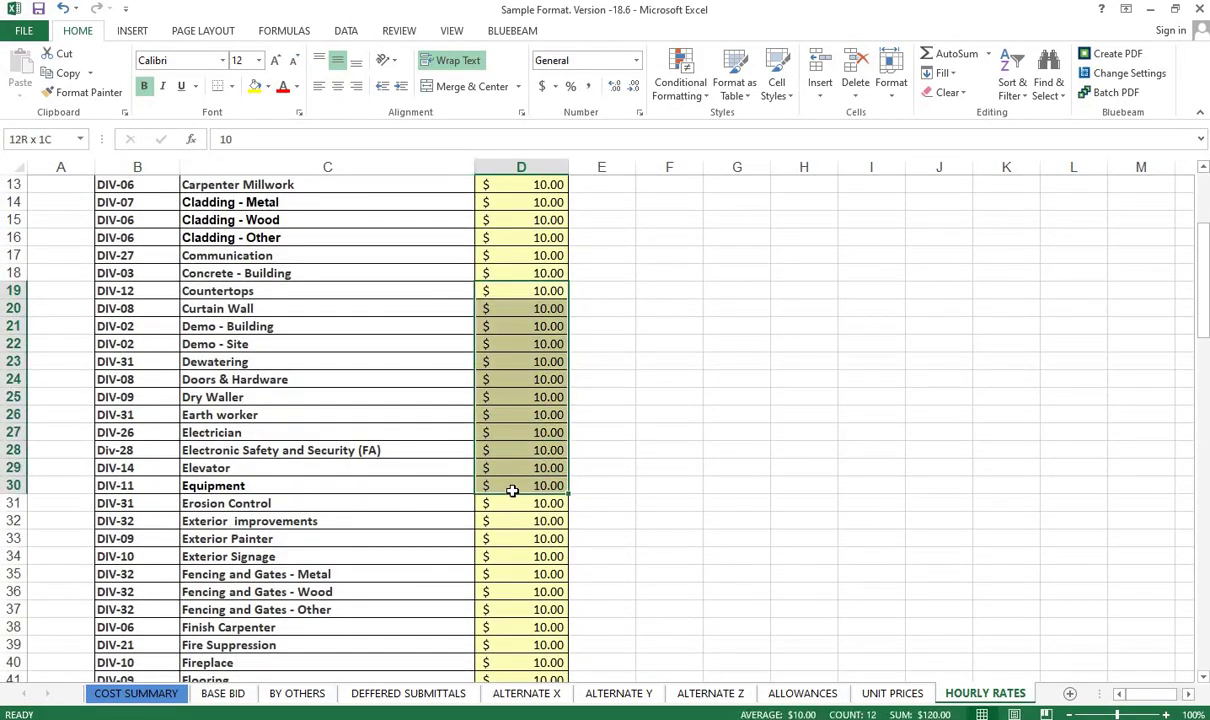
{"action": "left_click", "coordinate": [494, 399]}
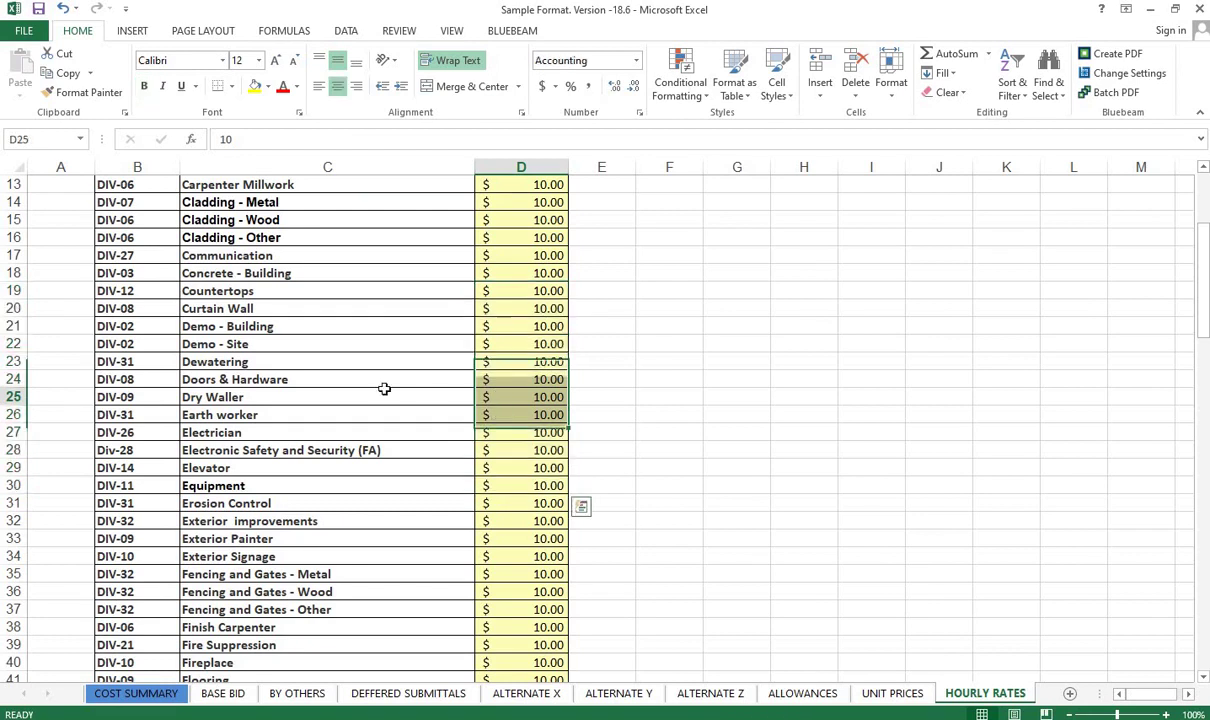
- Select a run of trade names in column C, then return to BASE BID
{"action": "scroll", "coordinate": [481, 378], "scroll_direction": "down", "scroll_amount": 2}
{"action": "scroll", "coordinate": [481, 378], "scroll_direction": "down", "scroll_amount": 2}
{"action": "scroll", "coordinate": [394, 402], "scroll_direction": "down", "scroll_amount": 1}
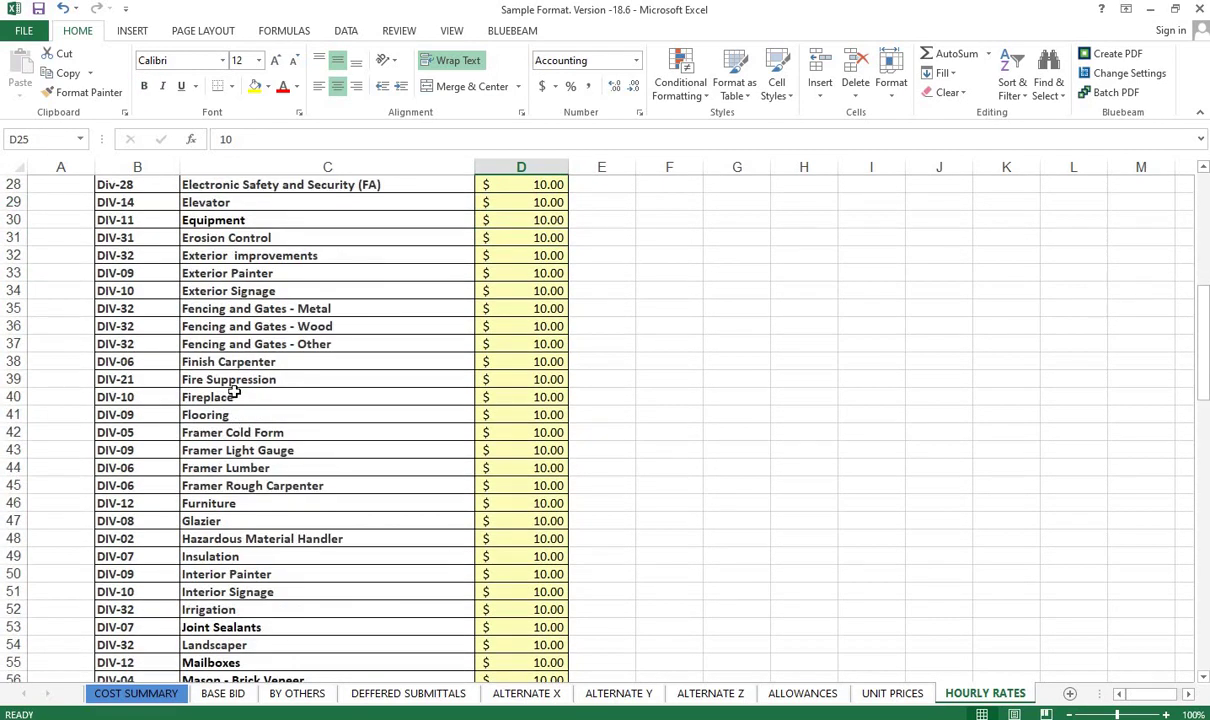
{"action": "left_click_drag", "start_coordinate": [297, 397], "coordinate": [360, 521]}
{"action": "left_click_drag", "start_coordinate": [340, 432], "coordinate": [340, 556]}
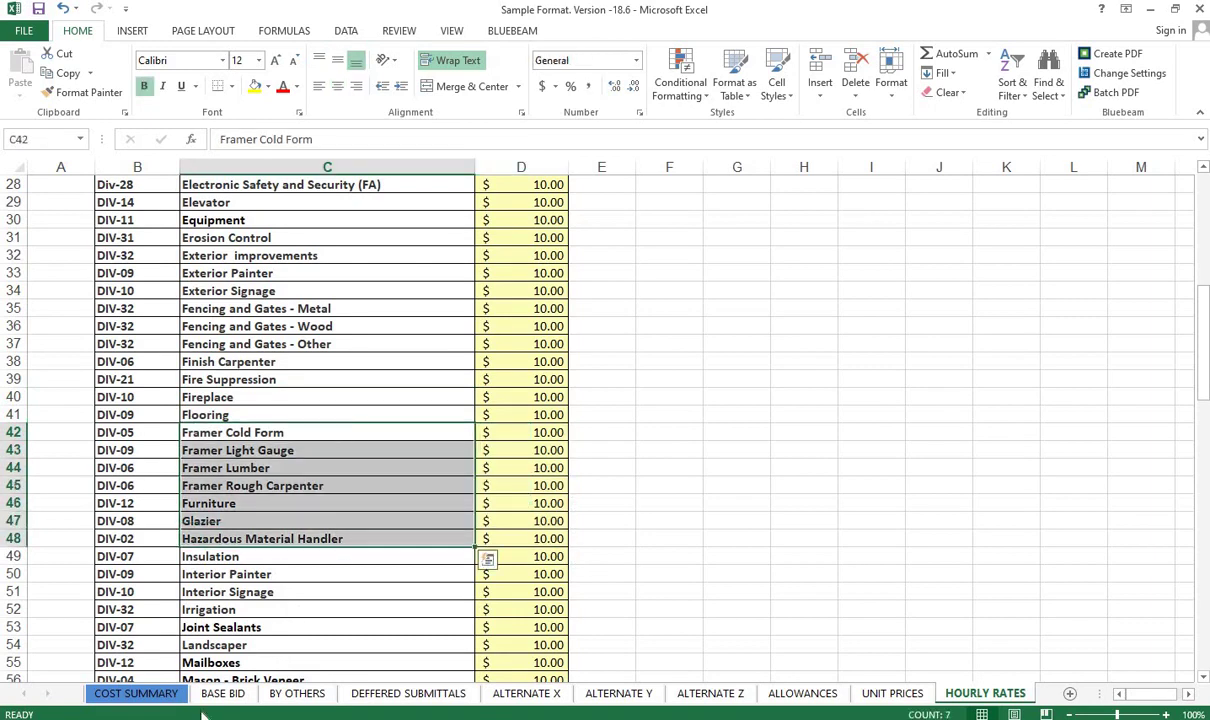
{"action": "left_click", "coordinate": [222, 693]}
{"action": "scroll", "coordinate": [365, 445], "scroll_direction": "up", "scroll_amount": 1}
- Review the DIV-02 codes and Demo - Building Sub Contractor entries, including row 89
{"action": "scroll", "coordinate": [240, 365], "scroll_direction": "up", "scroll_amount": 2}
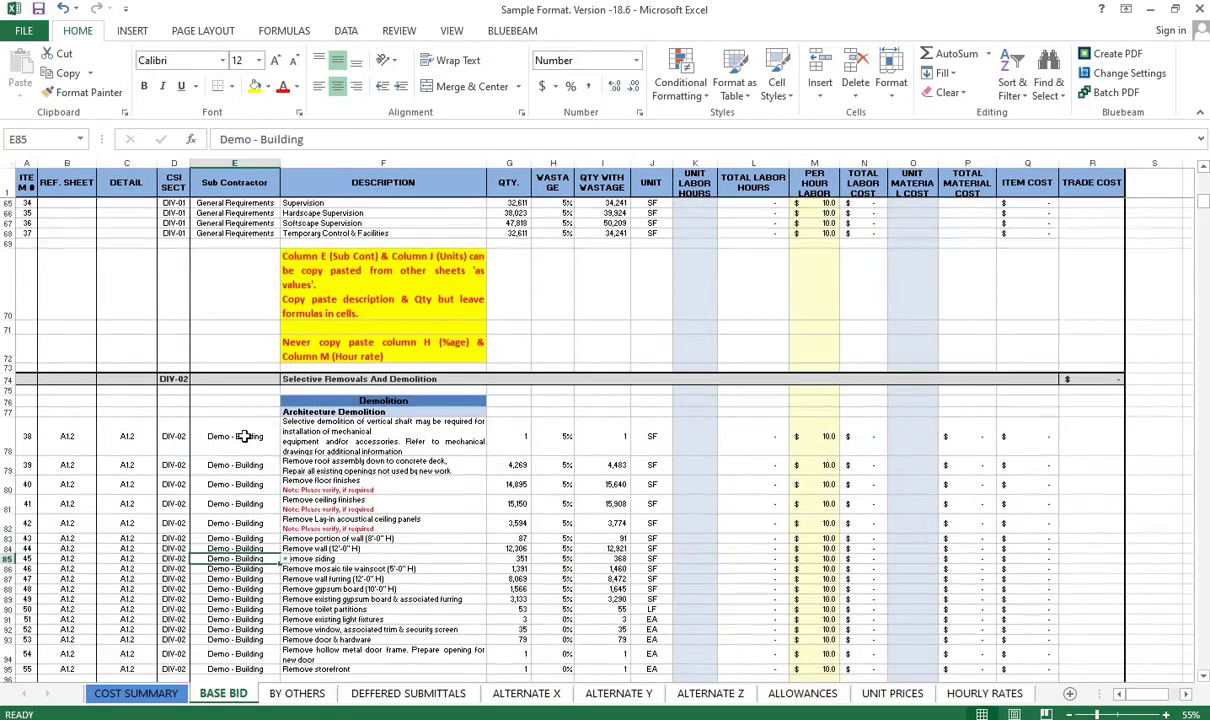
{"action": "left_click_drag", "start_coordinate": [235, 436], "coordinate": [250, 605]}
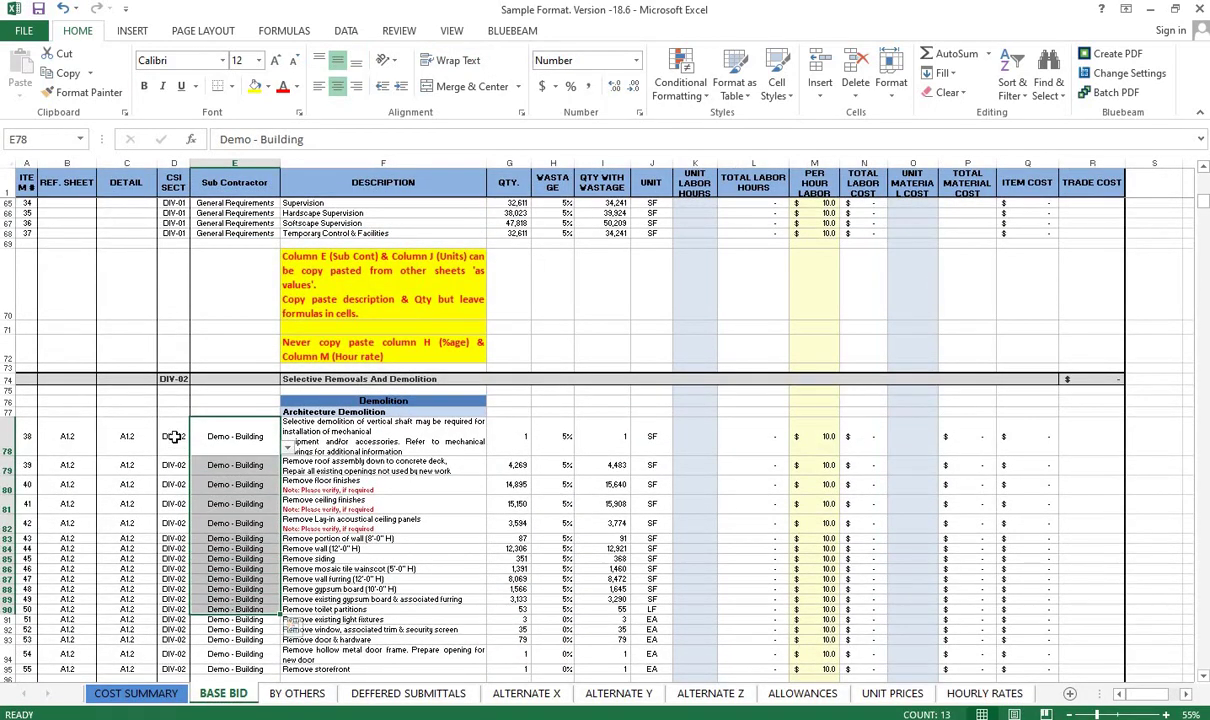
{"action": "left_click_drag", "start_coordinate": [173, 436], "coordinate": [173, 556]}
{"action": "left_click_drag", "start_coordinate": [232, 436], "coordinate": [235, 545]}
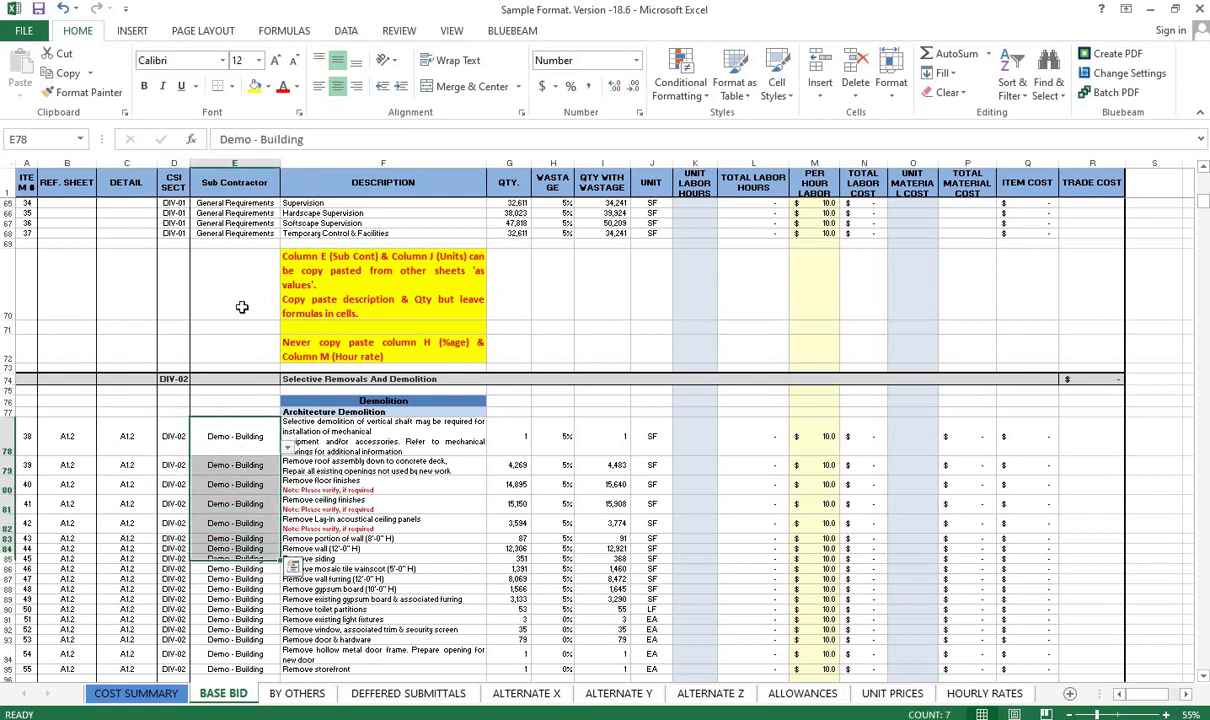
{"action": "left_click", "coordinate": [231, 186]}
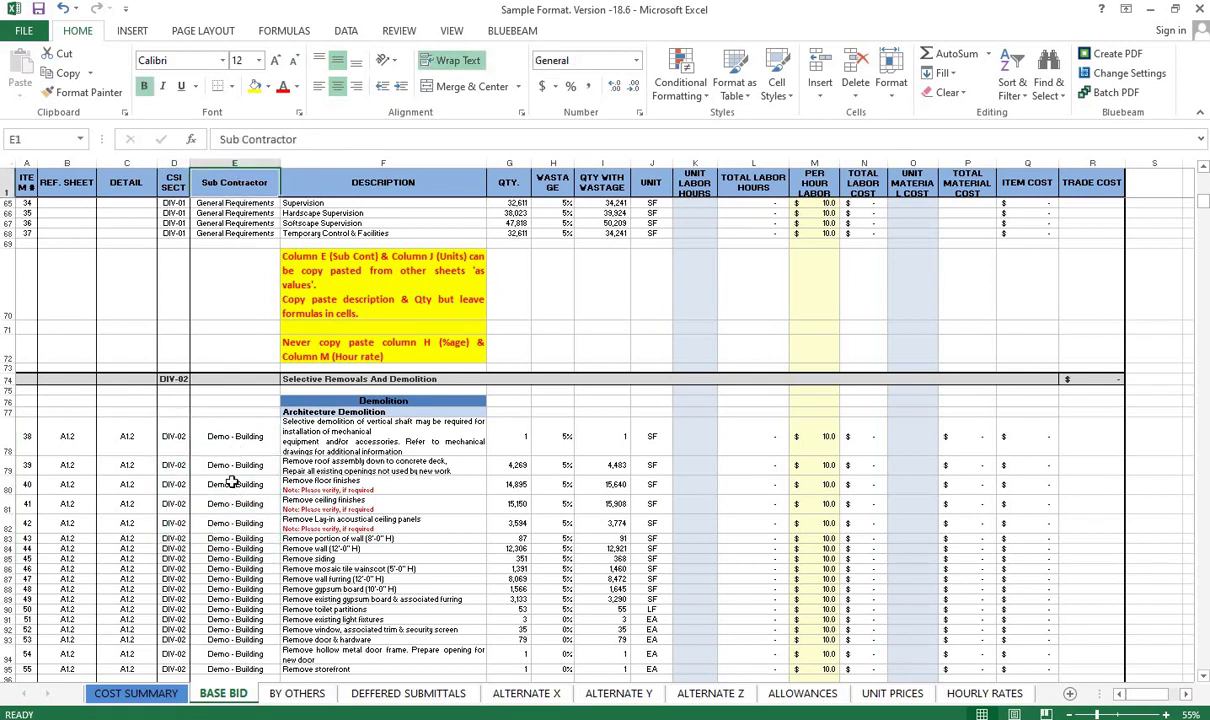
{"action": "scroll", "coordinate": [232, 483], "scroll_direction": "down", "scroll_amount": 1}
{"action": "left_click_drag", "start_coordinate": [330, 508], "coordinate": [235, 518]}
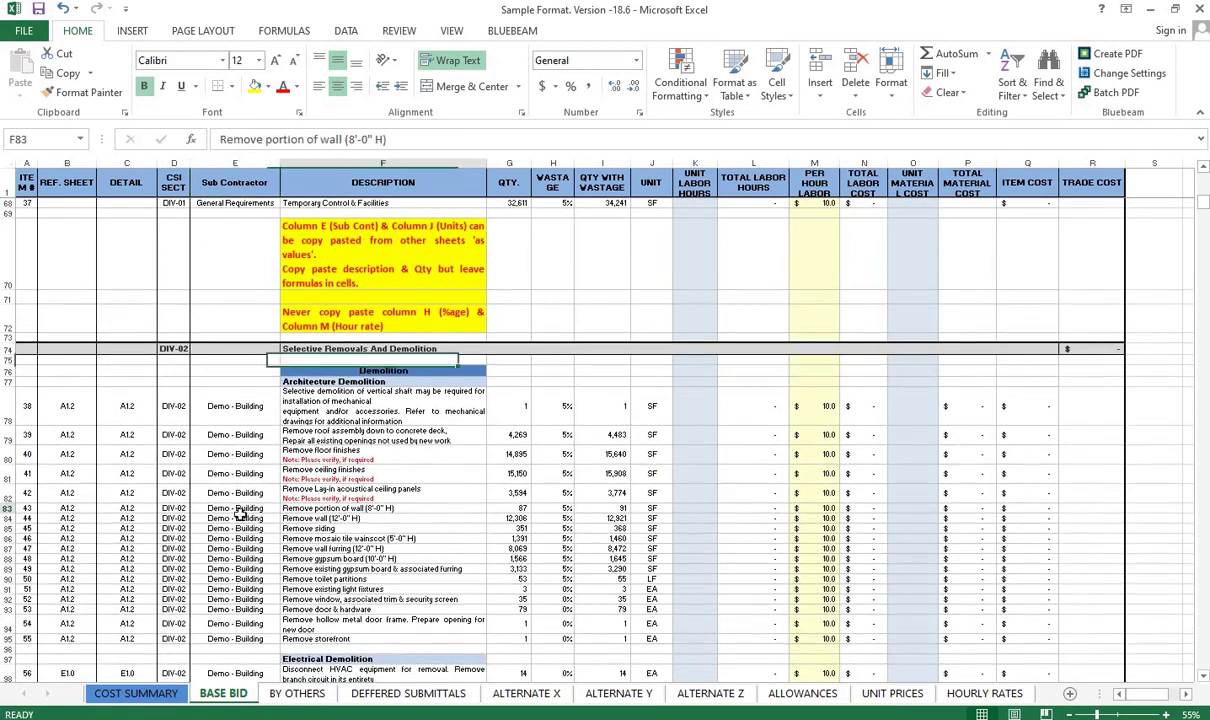
{"action": "left_click", "coordinate": [246, 568]}
{"action": "scroll", "coordinate": [240, 555], "scroll_direction": "down", "scroll_amount": 3}
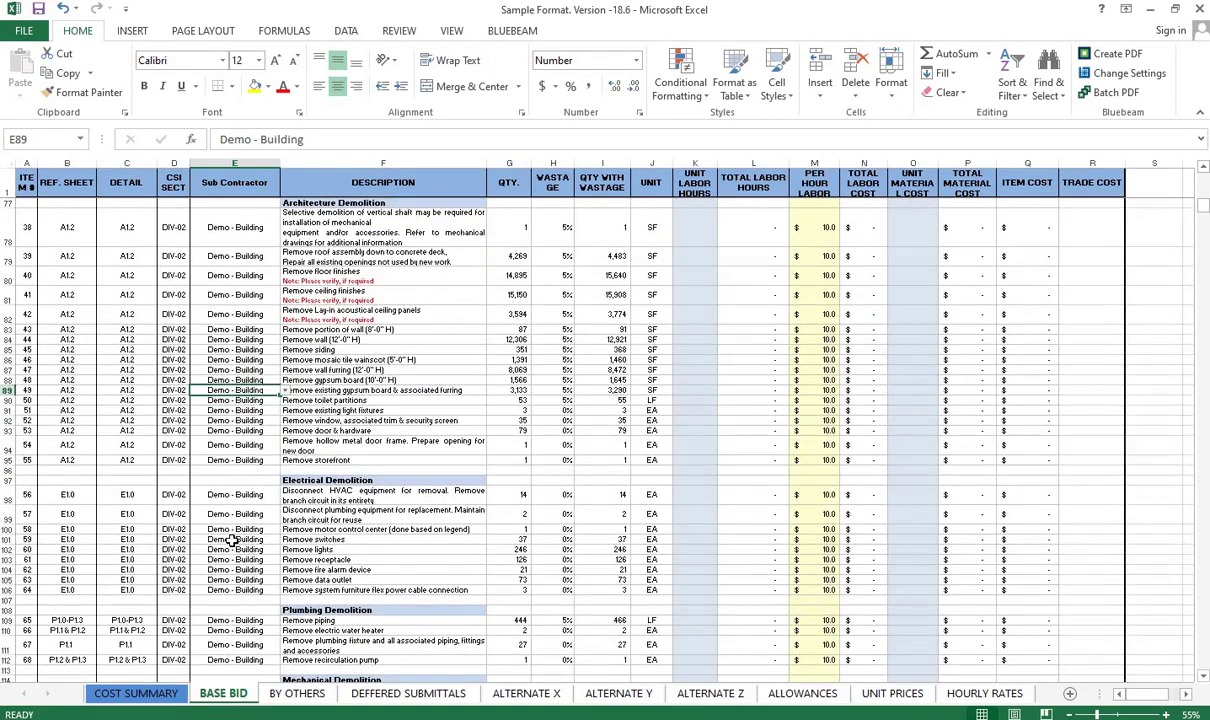
- On COST SUMMARY, inspect a trade Material Cost formula and the Bond Fee total formula
{"action": "left_click", "coordinate": [136, 693]}
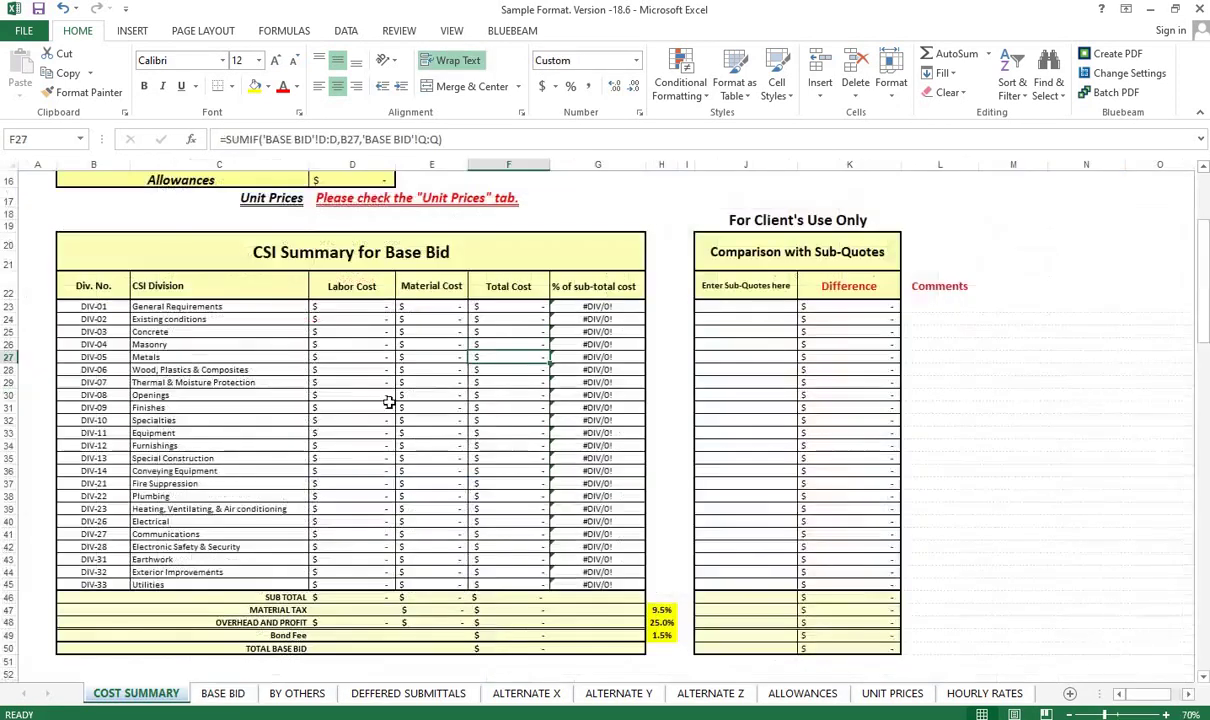
{"action": "scroll", "coordinate": [227, 311], "scroll_direction": "down", "scroll_amount": 1}
{"action": "scroll", "coordinate": [220, 312], "scroll_direction": "down", "scroll_amount": 5}
{"action": "scroll", "coordinate": [220, 312], "scroll_direction": "down", "scroll_amount": 3}
{"action": "left_click_drag", "start_coordinate": [295, 473], "coordinate": [505, 486]}
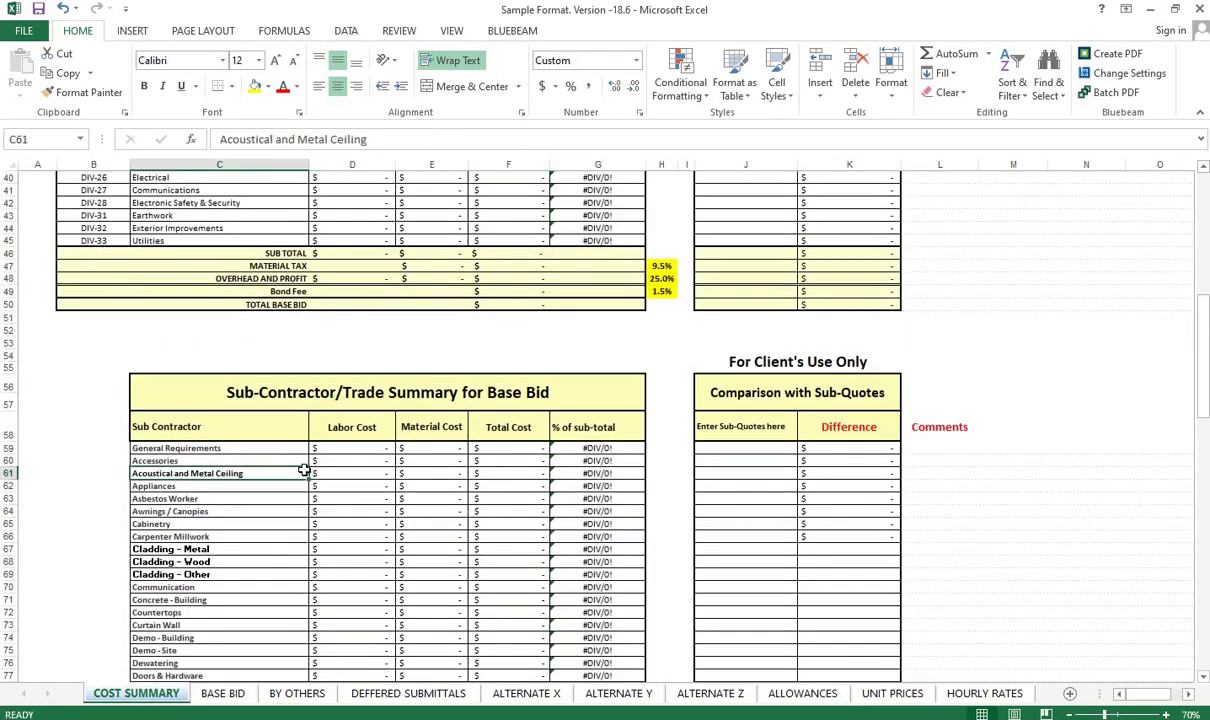
{"action": "left_click", "coordinate": [397, 510]}
{"action": "scroll", "coordinate": [399, 452], "scroll_direction": "down", "scroll_amount": 10}
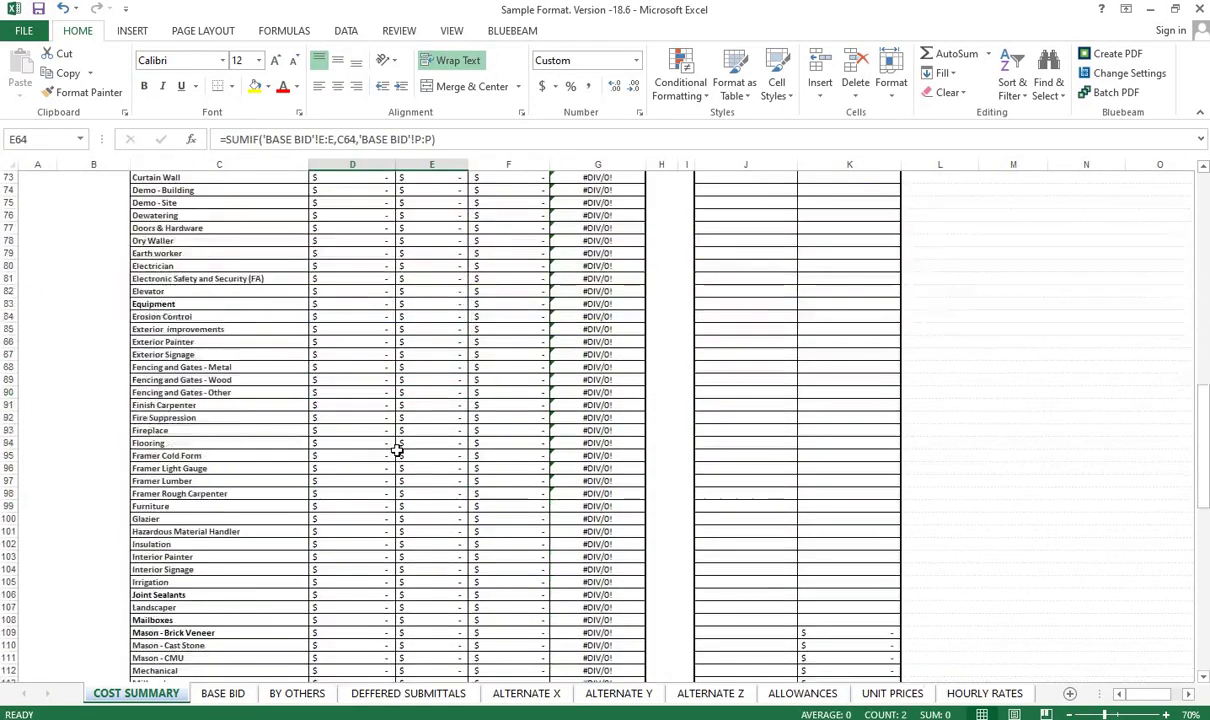
{"action": "scroll", "coordinate": [400, 450], "scroll_direction": "down", "scroll_amount": 7}
{"action": "scroll", "coordinate": [401, 449], "scroll_direction": "down", "scroll_amount": 11}
{"action": "scroll", "coordinate": [400, 449], "scroll_direction": "down", "scroll_amount": 4}
{"action": "left_click", "coordinate": [505, 392]}
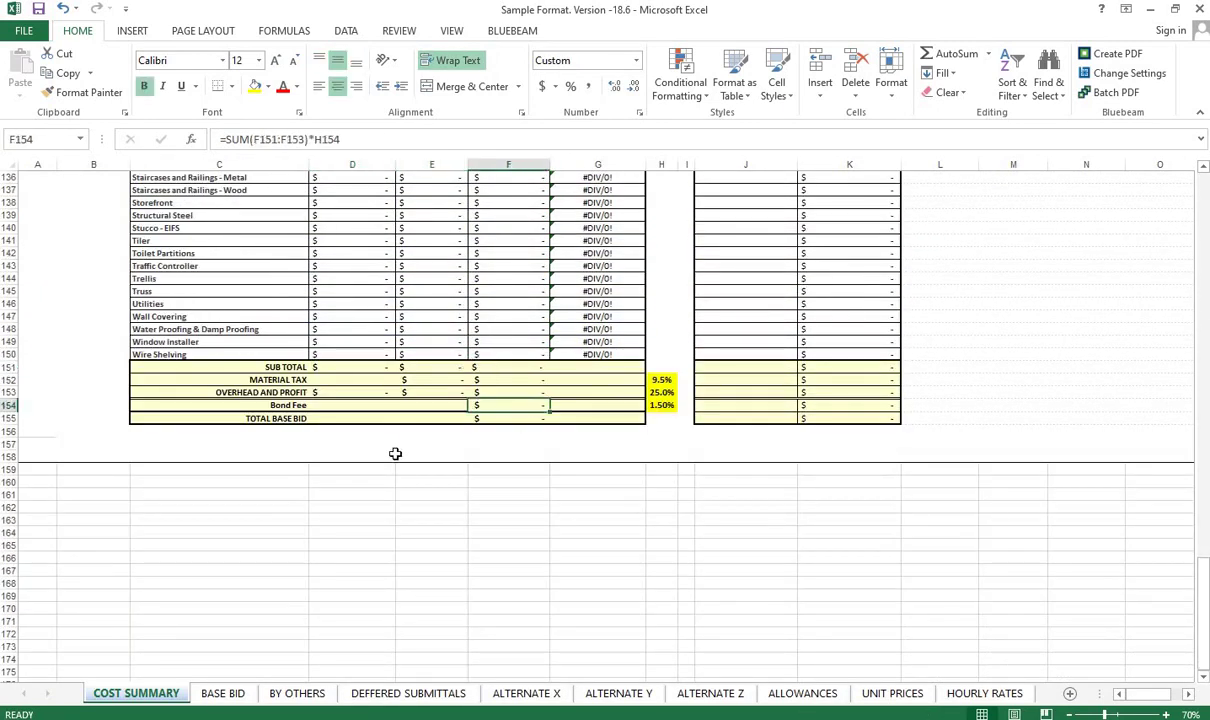
- Check the CSI material subtotal, Base bid total and Total Base Bid, then reselect BASE BID's DIV-02 rows
{"action": "scroll", "coordinate": [394, 454], "scroll_direction": "up", "scroll_amount": 13}
{"action": "scroll", "coordinate": [396, 458], "scroll_direction": "up", "scroll_amount": 16}
{"action": "scroll", "coordinate": [400, 457], "scroll_direction": "up", "scroll_amount": 8}
{"action": "left_click", "coordinate": [404, 433]}
{"action": "scroll", "coordinate": [405, 380], "scroll_direction": "up", "scroll_amount": 6}
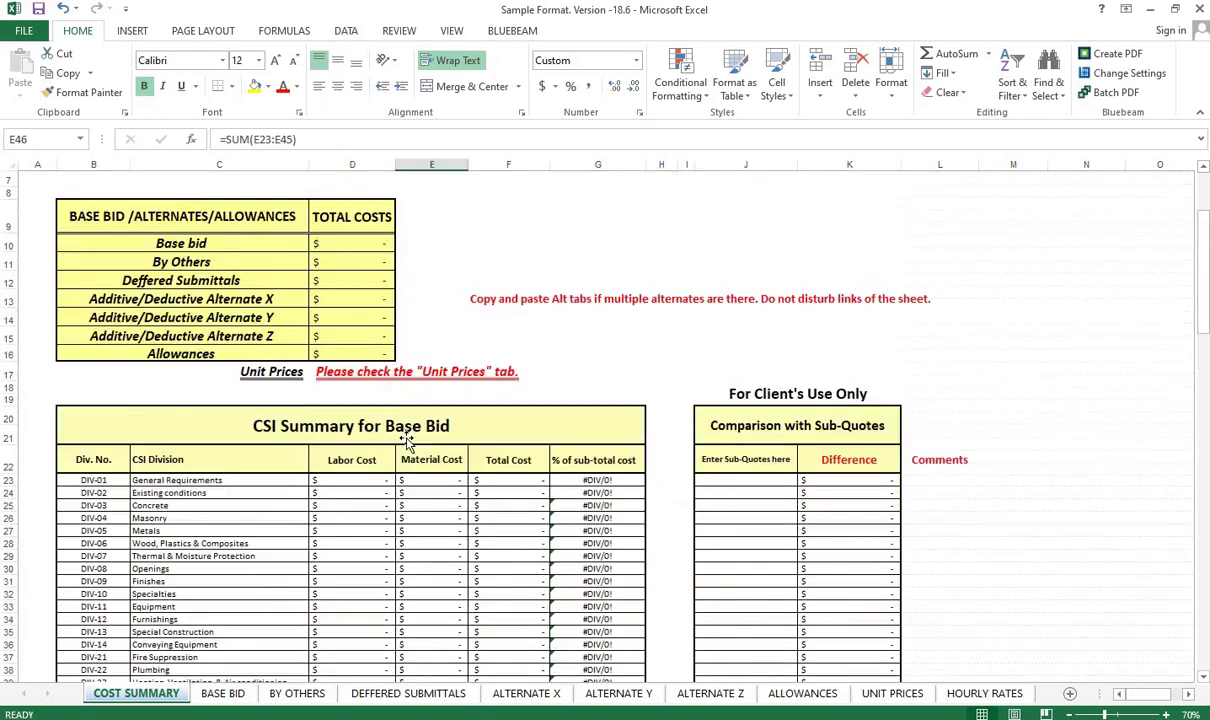
{"action": "scroll", "coordinate": [370, 365], "scroll_direction": "up", "scroll_amount": 2}
{"action": "left_click", "coordinate": [371, 356]}
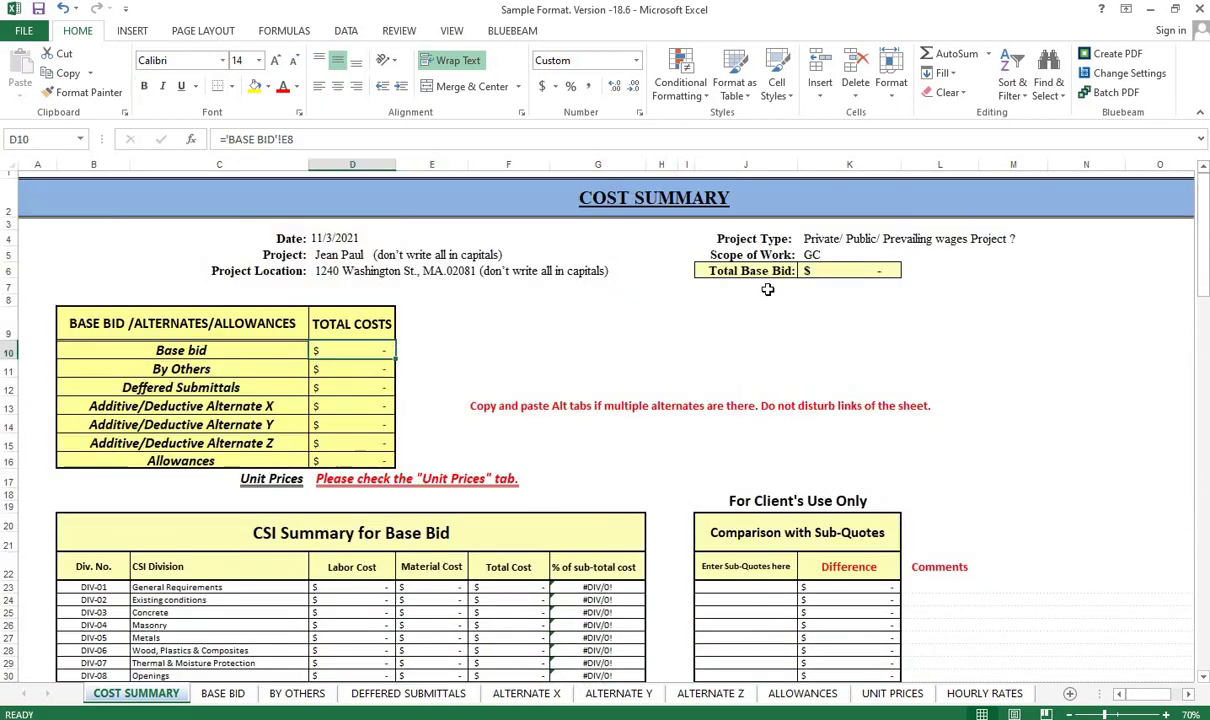
{"action": "left_click", "coordinate": [837, 271]}
{"action": "left_click", "coordinate": [220, 694]}
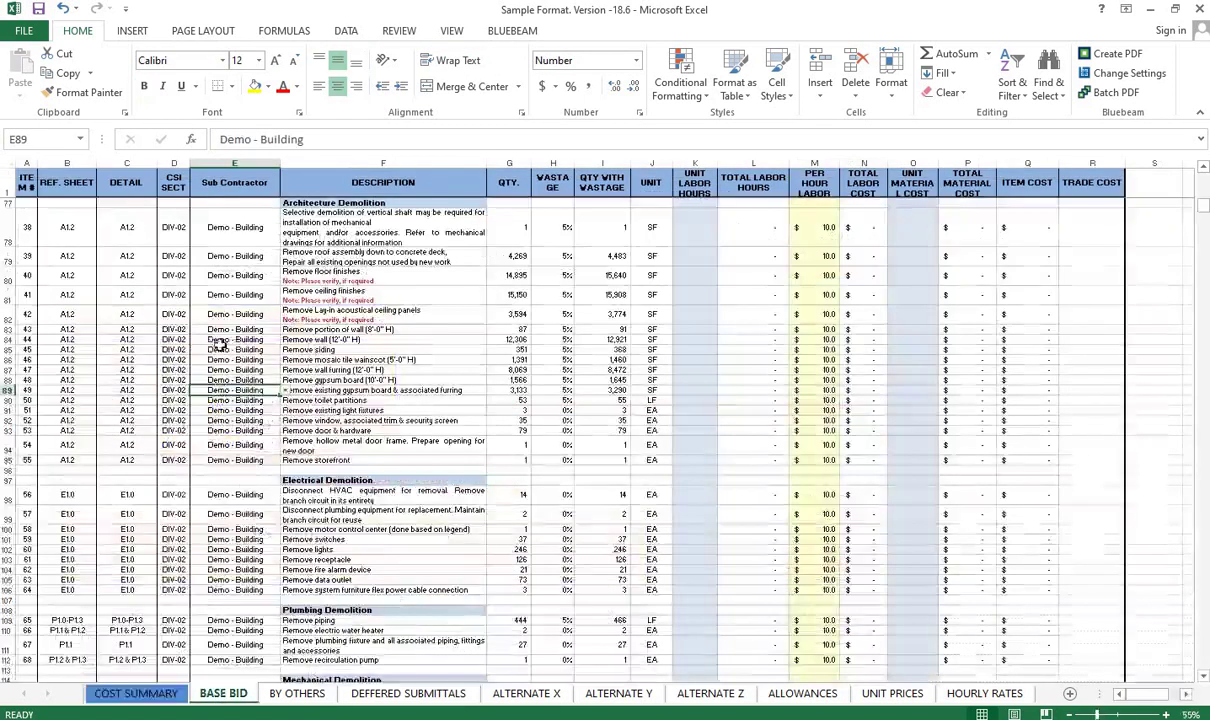
{"action": "mouse_move", "coordinate": [172, 314]}
{"action": "left_mouse_down"}
{"action": "mouse_move", "coordinate": [238, 497]}
{"action": "mouse_move", "coordinate": [238, 550]}
{"action": "left_mouse_up"}
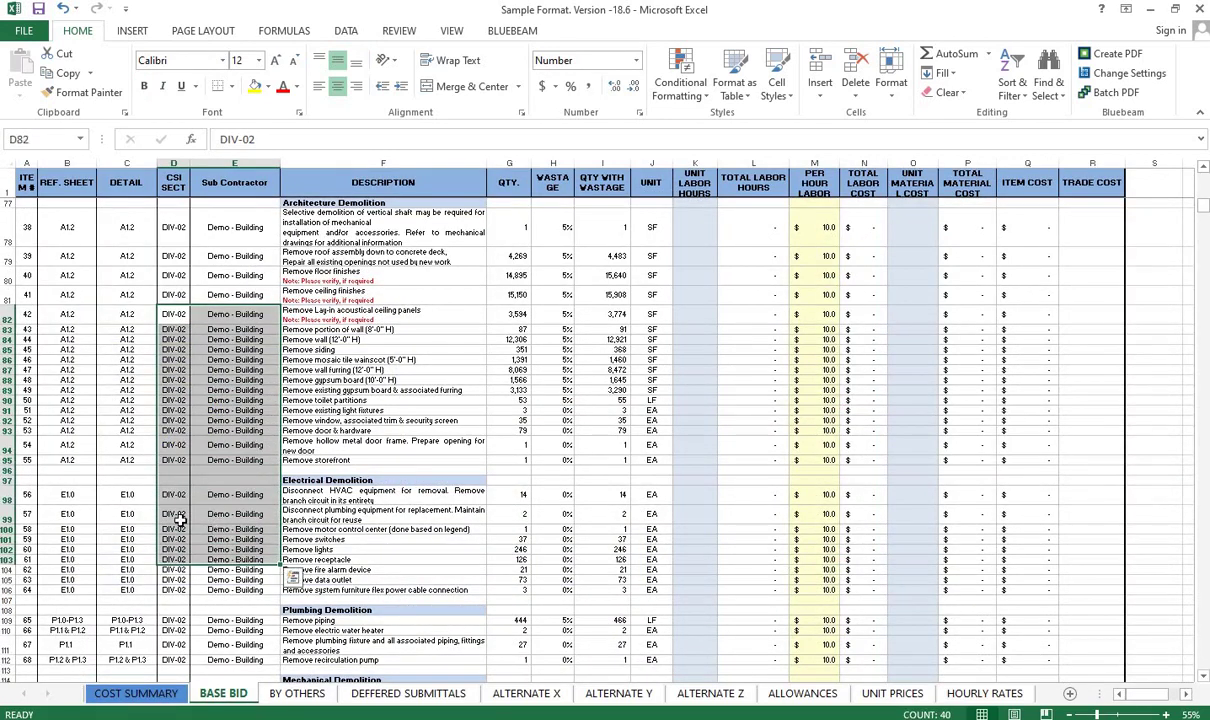
{"action": "left_click", "coordinate": [235, 529]}
{"action": "scroll", "coordinate": [271, 456], "scroll_direction": "up", "scroll_amount": 4}
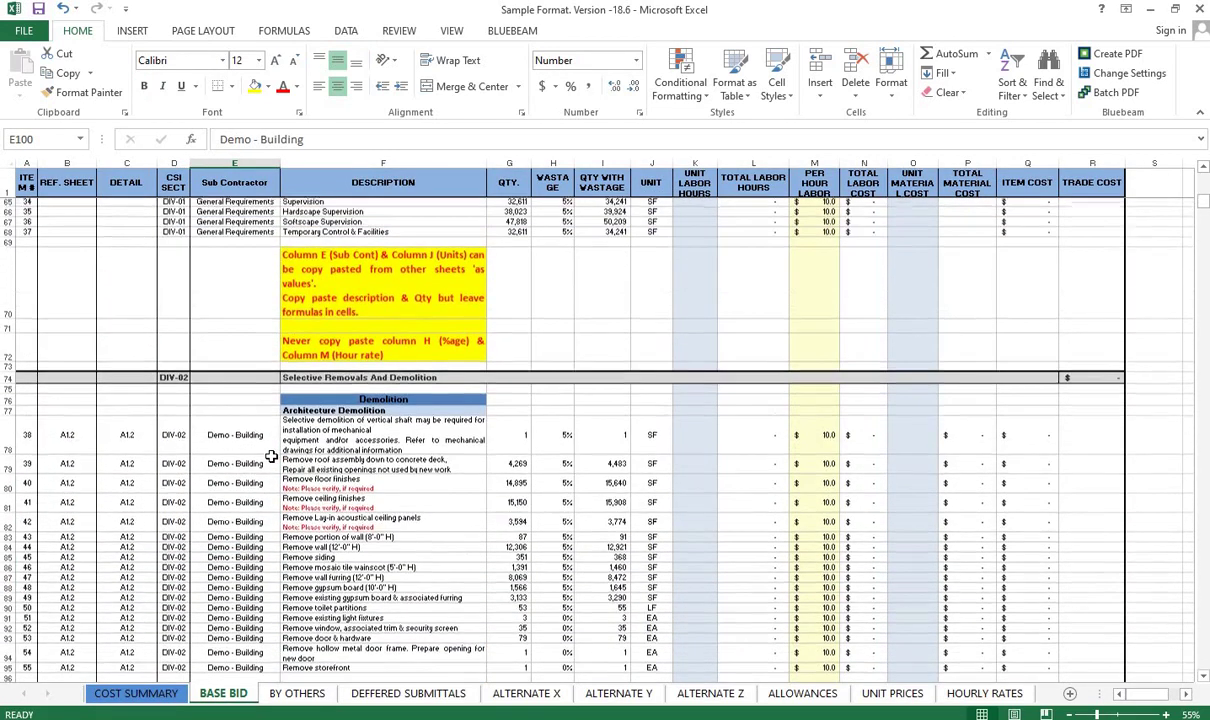
{"action": "scroll", "coordinate": [368, 449], "scroll_direction": "up", "scroll_amount": 3}
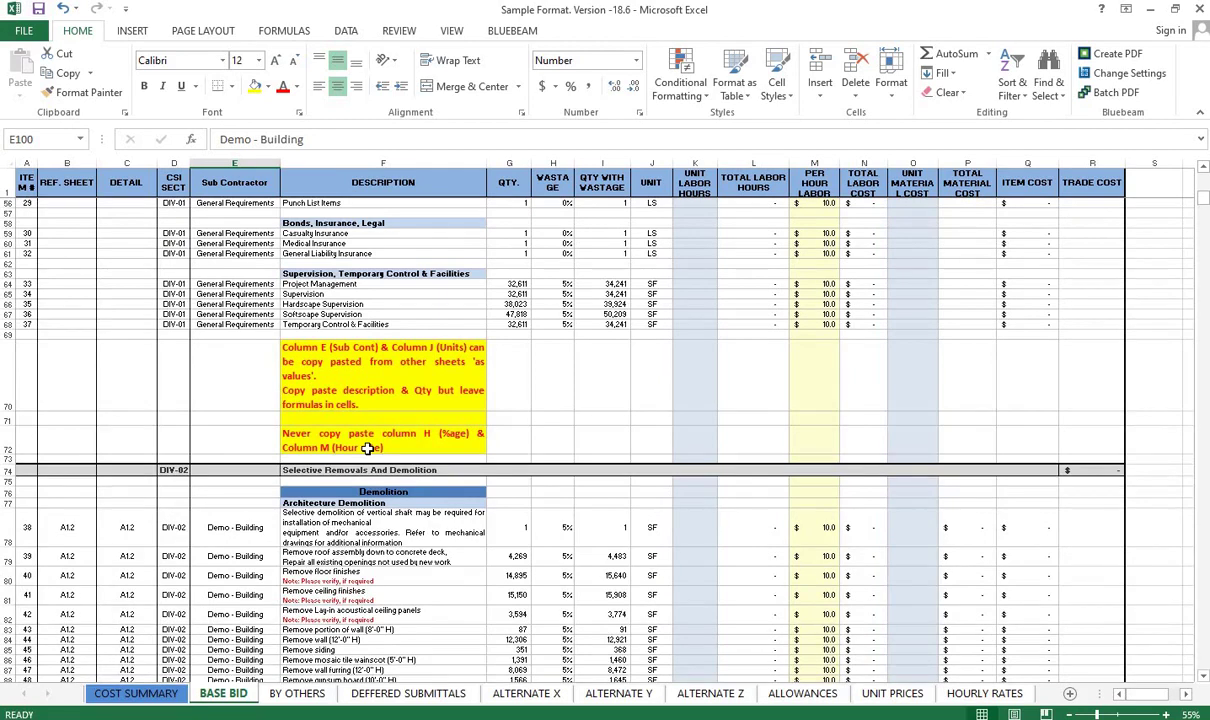
{"action": "scroll", "coordinate": [368, 449], "scroll_direction": "down", "scroll_amount": 2}
{"action": "scroll", "coordinate": [350, 455], "scroll_direction": "down", "scroll_amount": 1}
{"action": "scroll", "coordinate": [345, 458], "scroll_direction": "up", "scroll_amount": 1}
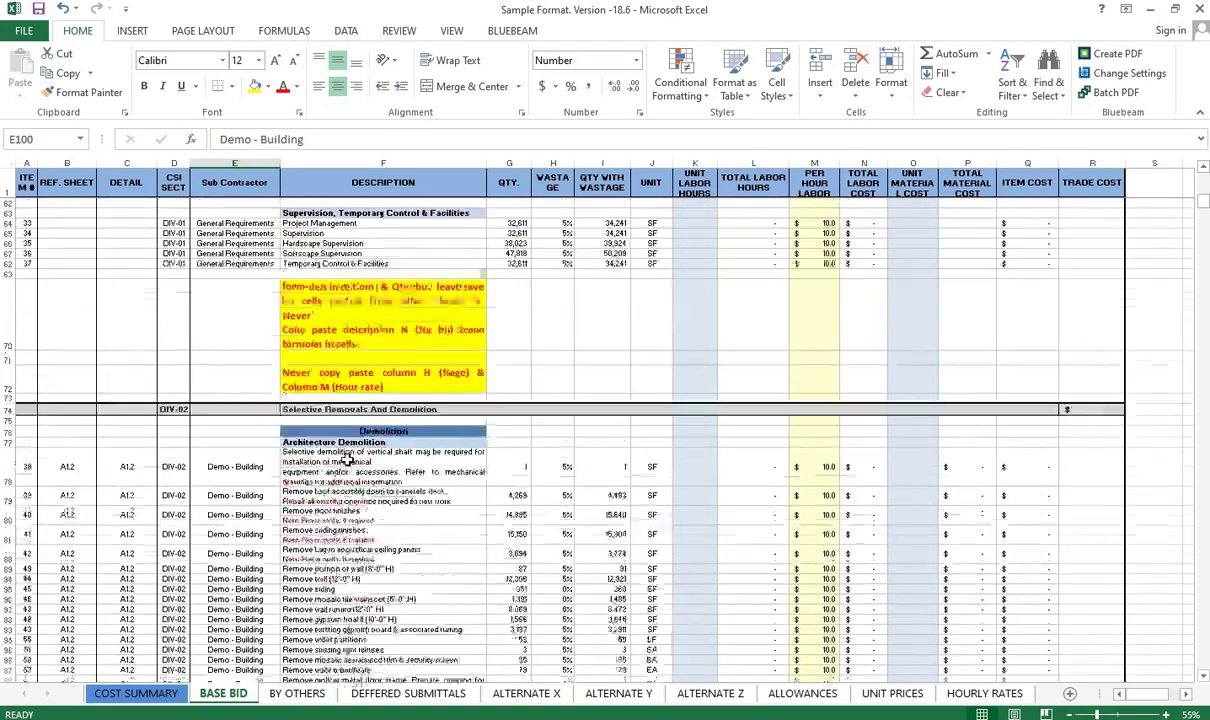
{"action": "scroll", "coordinate": [347, 458], "scroll_direction": "up", "scroll_amount": 9}
{"action": "scroll", "coordinate": [346, 459], "scroll_direction": "up", "scroll_amount": 8}
{"action": "scroll", "coordinate": [346, 459], "scroll_direction": "up", "scroll_amount": 4}
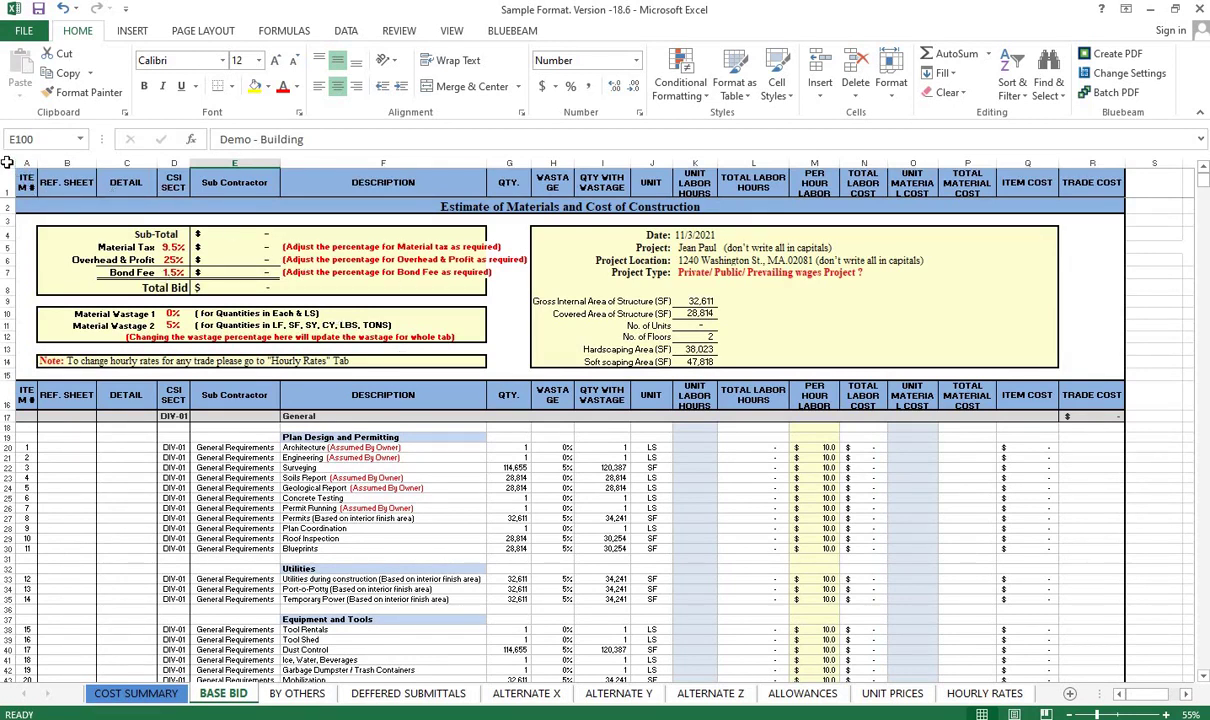
- Turn on filter dropdowns across the BASE BID header row, ITEM # through TRADE COST
{"action": "left_click", "coordinate": [7, 161]}
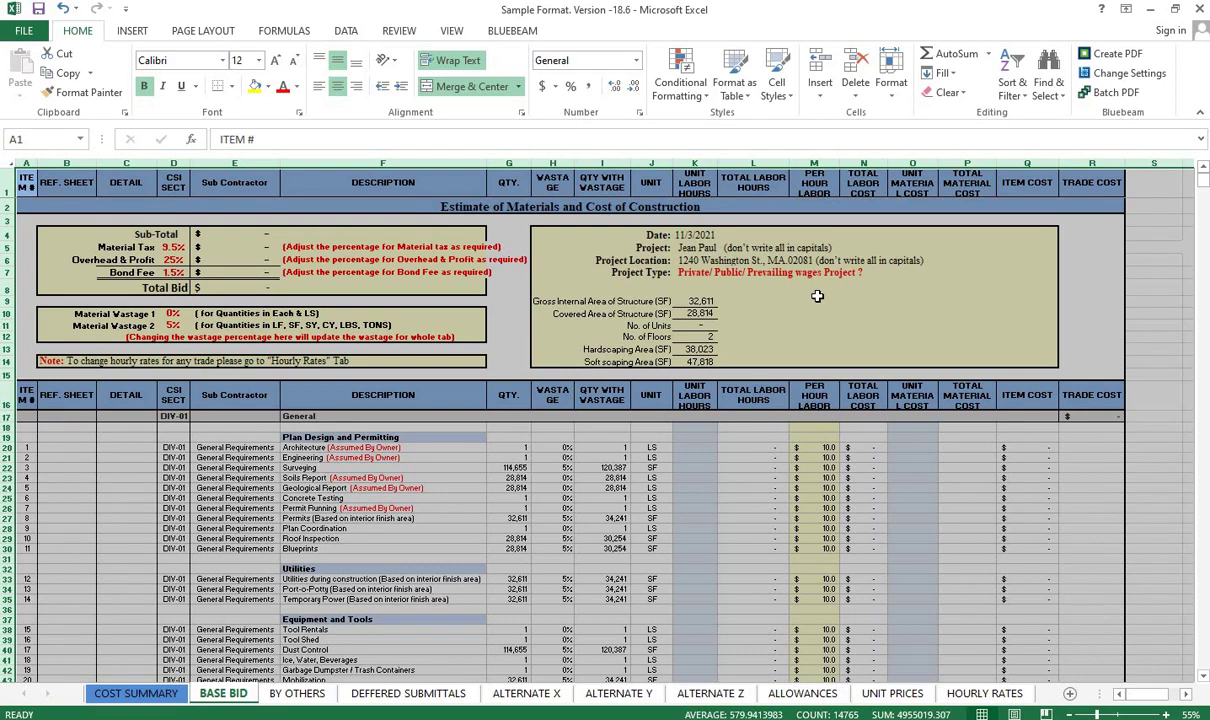
{"action": "scroll", "coordinate": [817, 296], "scroll_direction": "right", "scroll_amount": 5}
{"action": "key", "text": "ctrl+shift+l"}
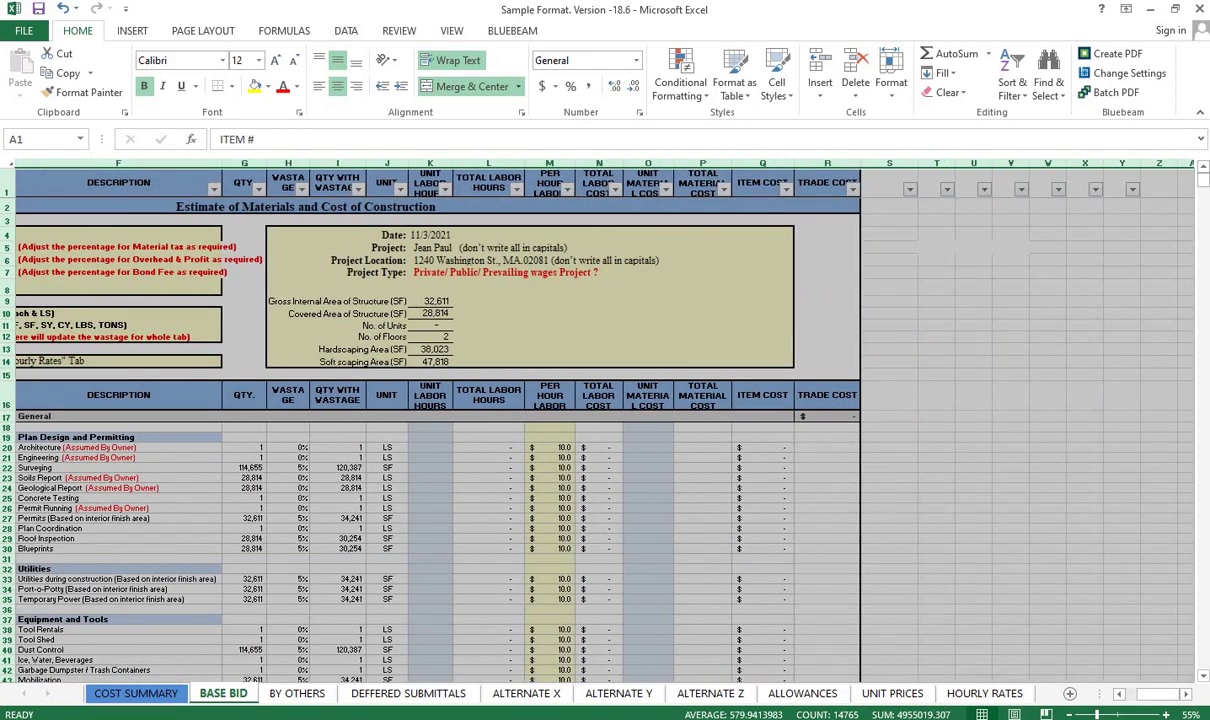
{"action": "left_click", "coordinate": [1047, 90]}
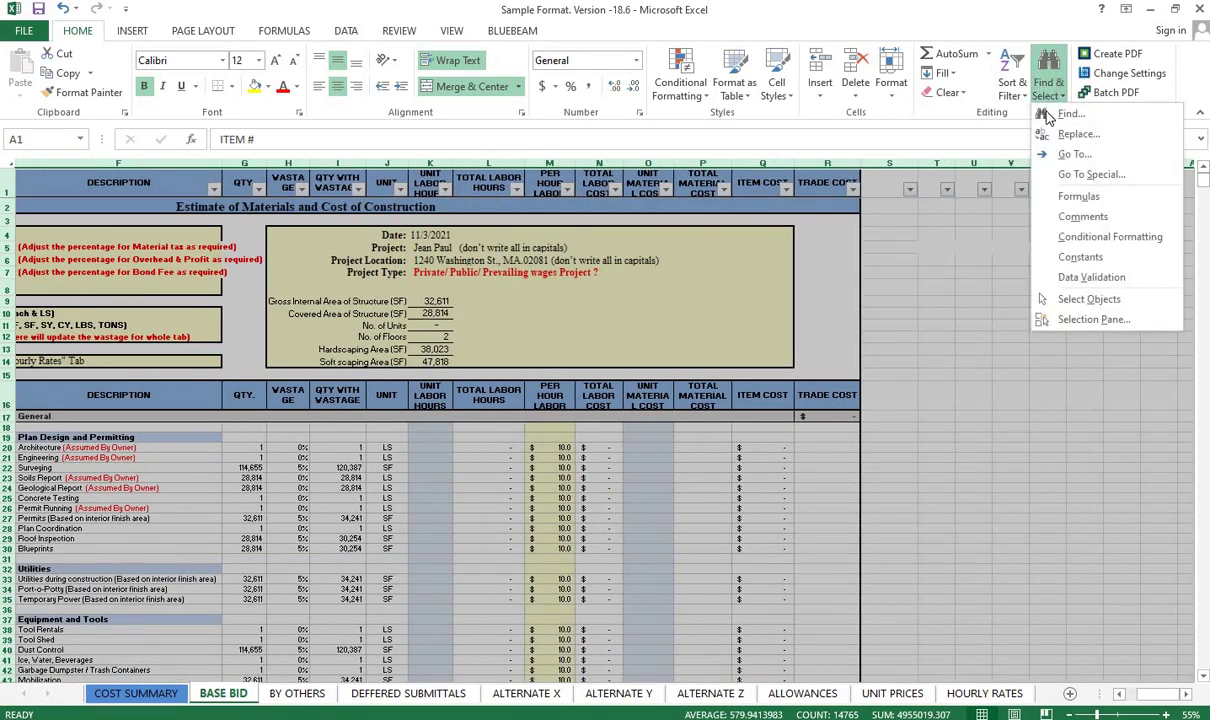
{"action": "left_click", "coordinate": [1008, 92]}
{"action": "left_click", "coordinate": [1010, 88]}
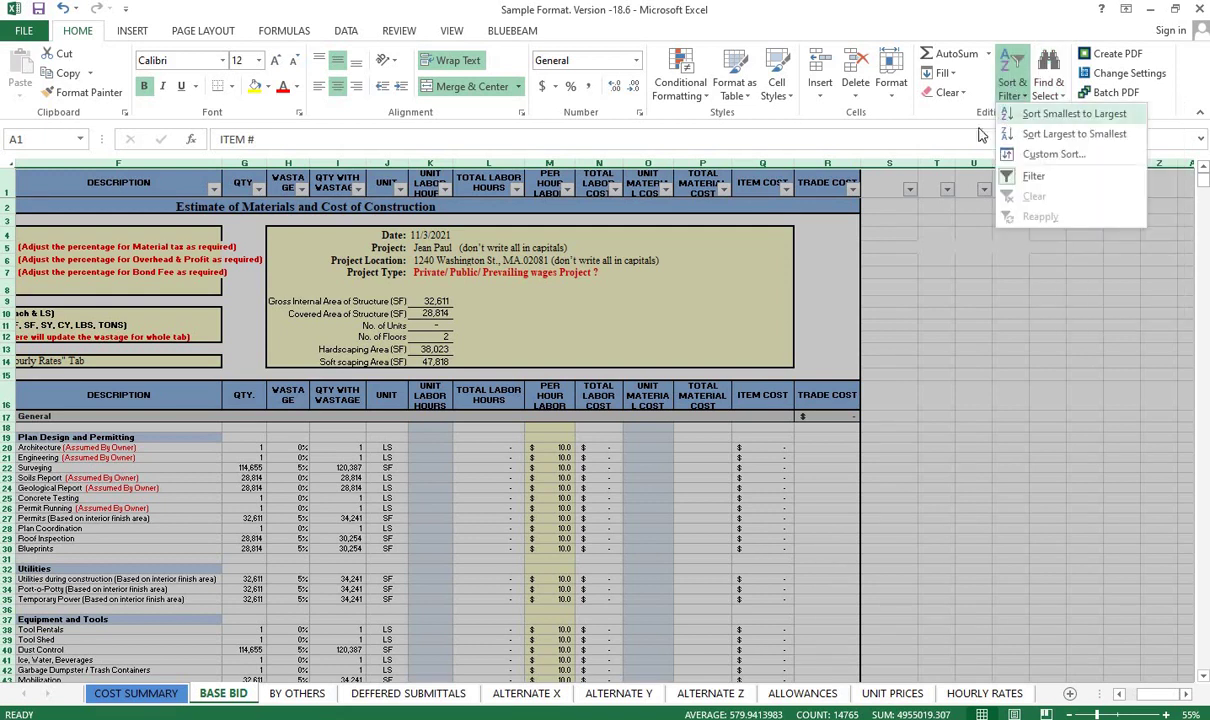
{"action": "left_click", "coordinate": [1022, 188]}
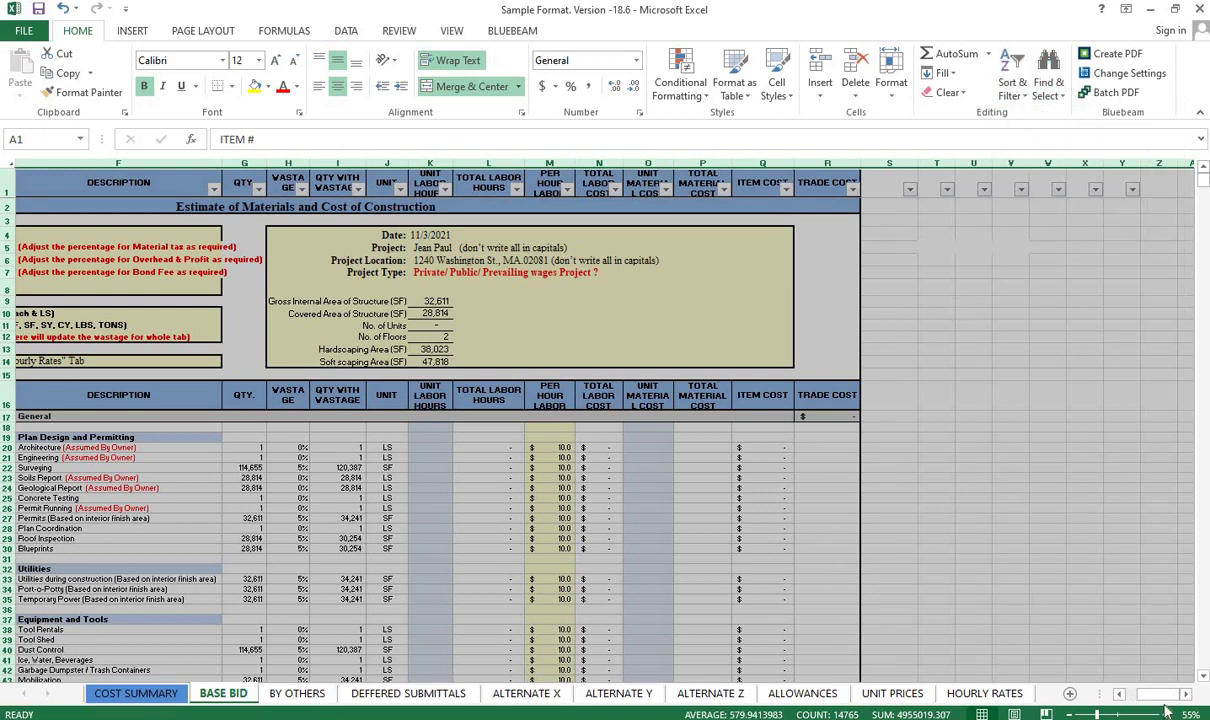
{"action": "scroll", "coordinate": [400, 395], "scroll_direction": "left", "scroll_amount": 3}
{"action": "left_click", "coordinate": [400, 395]}
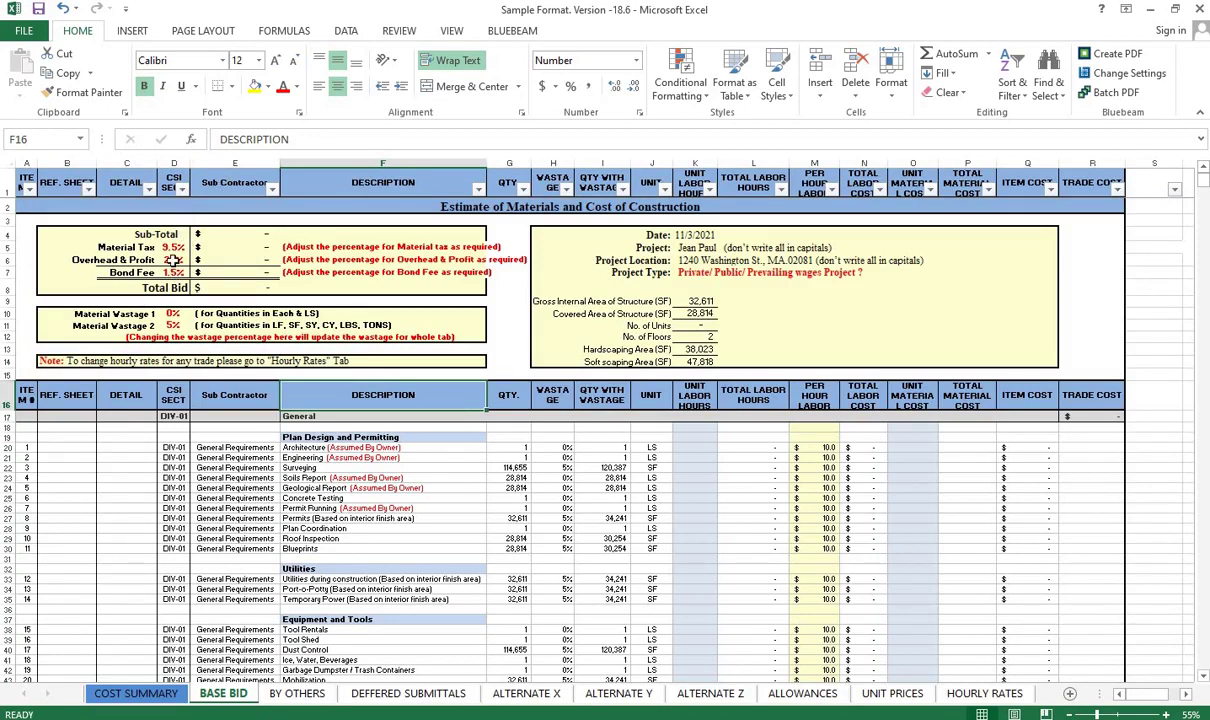
- Filter Sub Contractor to exclude $-, the Each & LS and LF notes, and blanks
{"action": "left_click_drag", "start_coordinate": [174, 467], "coordinate": [174, 624]}
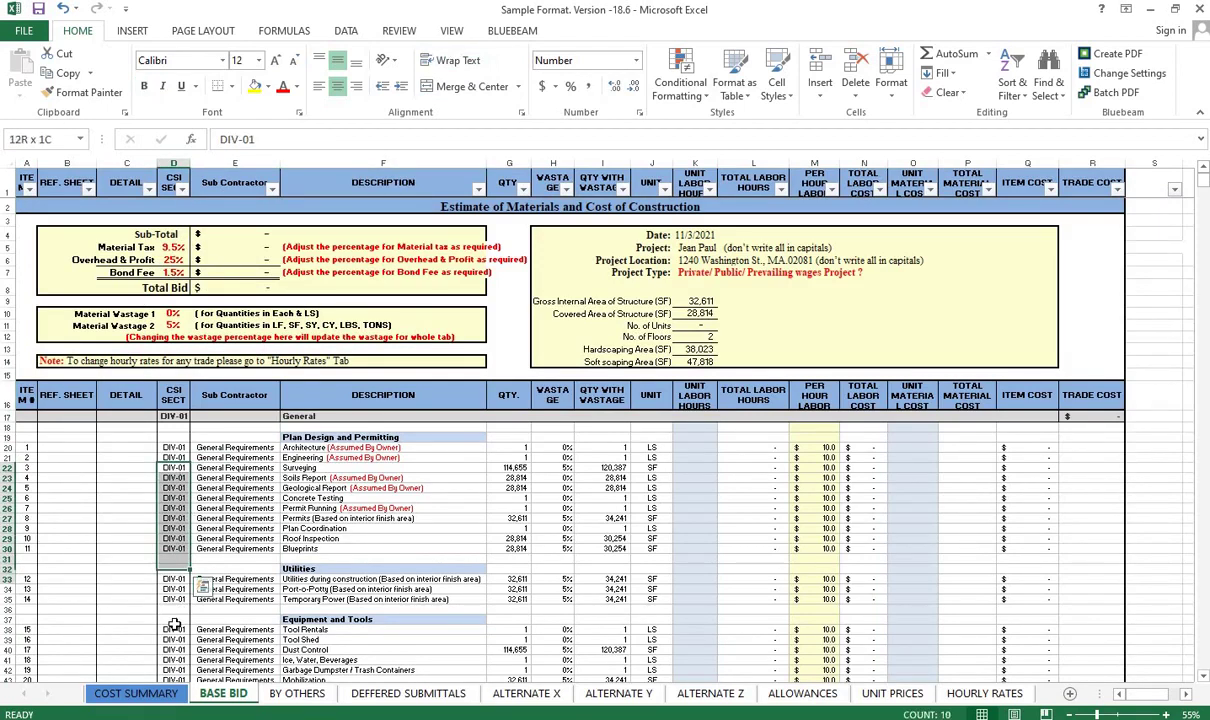
{"action": "left_click", "coordinate": [234, 478]}
{"action": "left_click", "coordinate": [272, 190]}
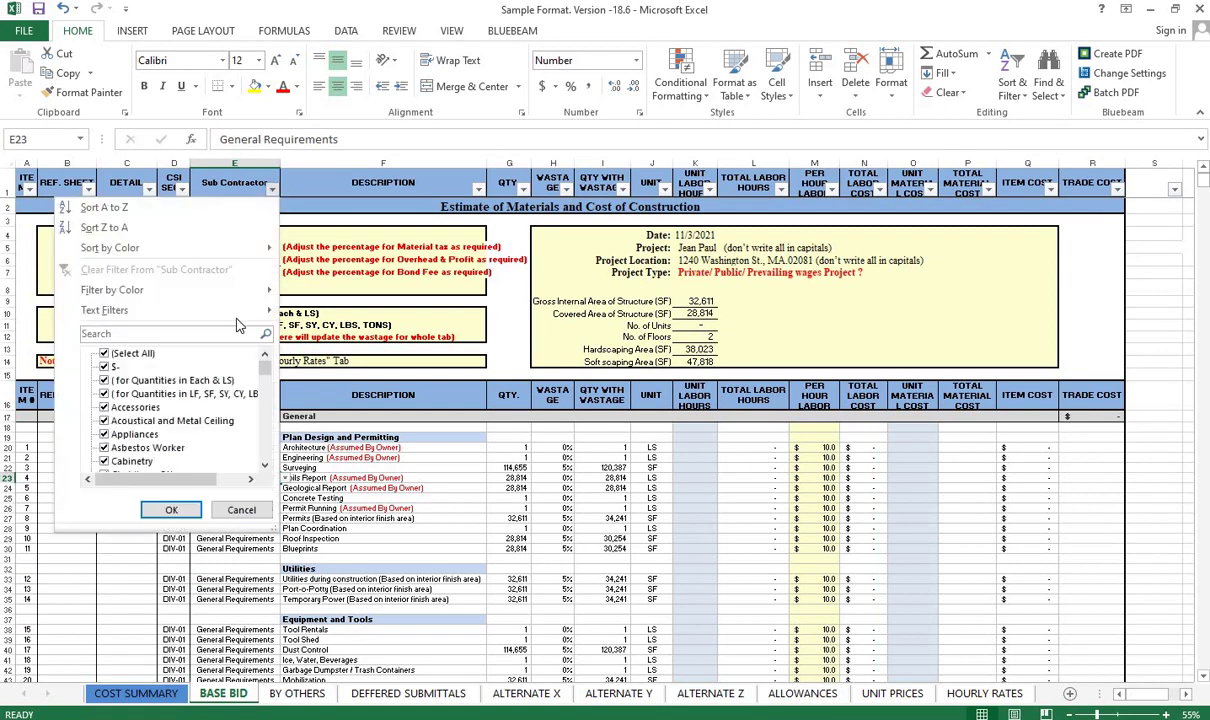
{"action": "left_click", "coordinate": [104, 366]}
{"action": "left_click", "coordinate": [104, 380]}
{"action": "left_click", "coordinate": [104, 393]}
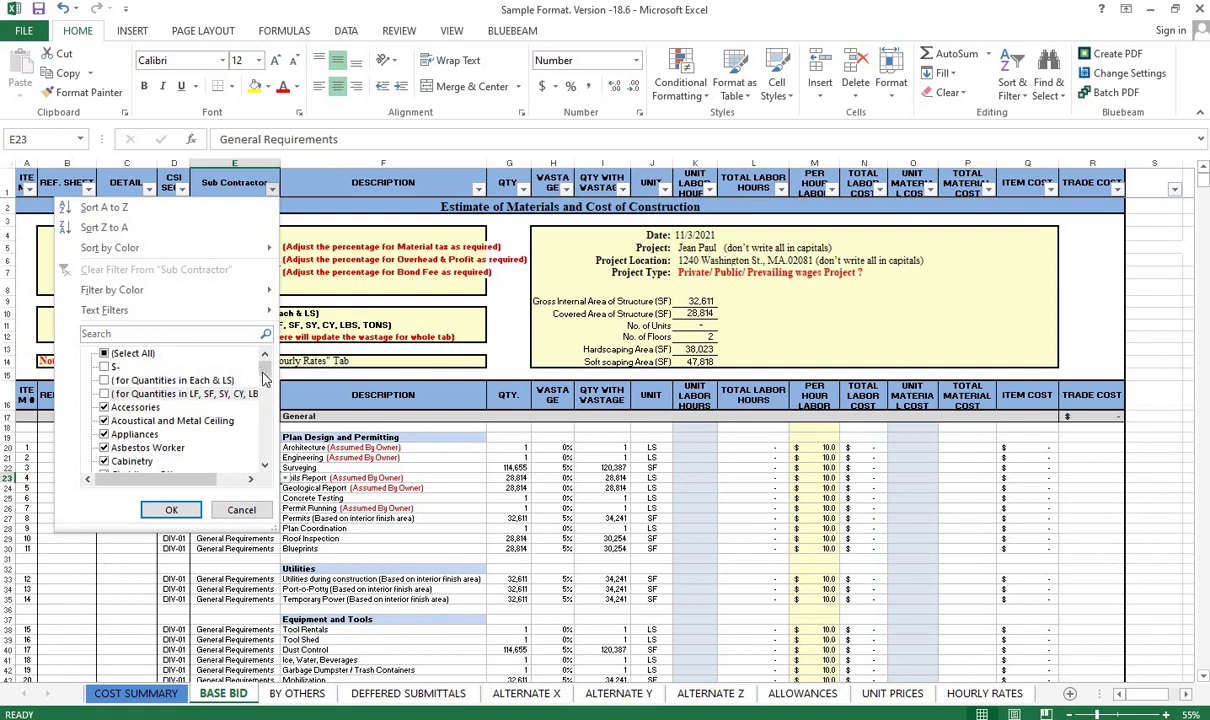
{"action": "left_click_drag", "start_coordinate": [265, 375], "coordinate": [264, 462]}
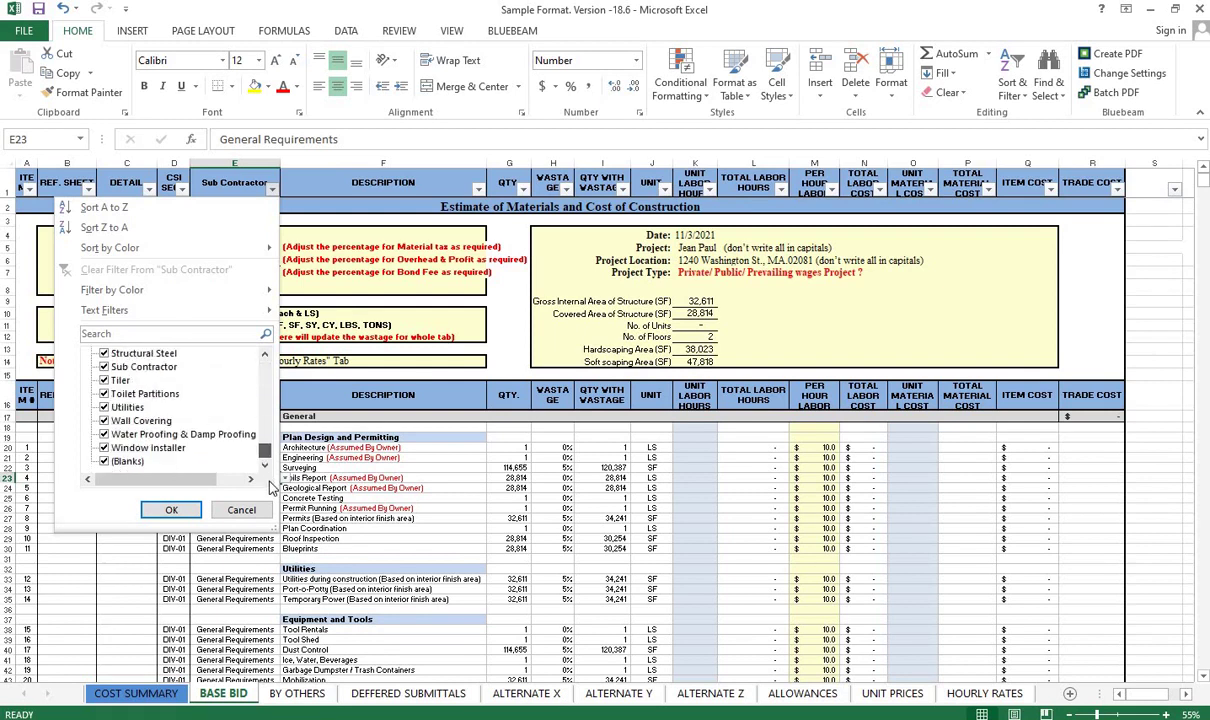
{"action": "left_click", "coordinate": [171, 509]}
- Clear the CSI section cells D294:D296 of the three scaffolding rows
{"action": "key", "text": "Down"}
{"action": "key", "text": "Down"}
{"action": "key", "text": "Down"}
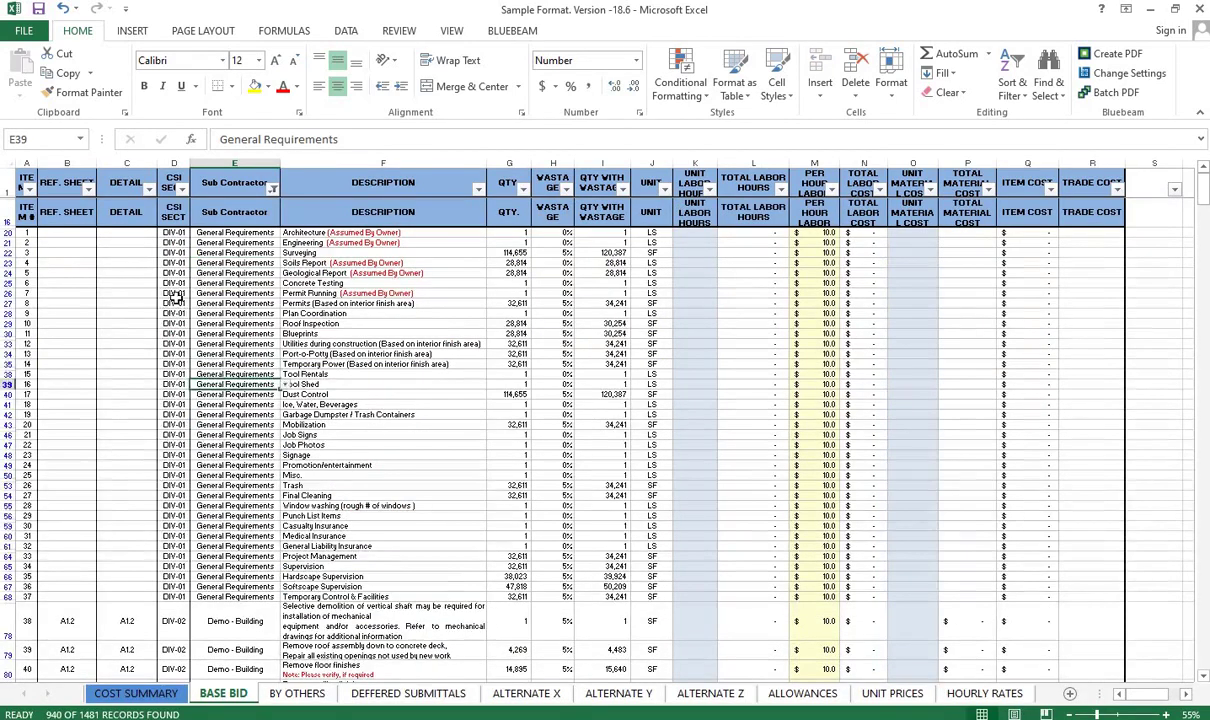
{"action": "left_click_drag", "start_coordinate": [175, 297], "coordinate": [126, 576]}
{"action": "scroll", "coordinate": [188, 463], "scroll_direction": "down", "scroll_amount": 9}
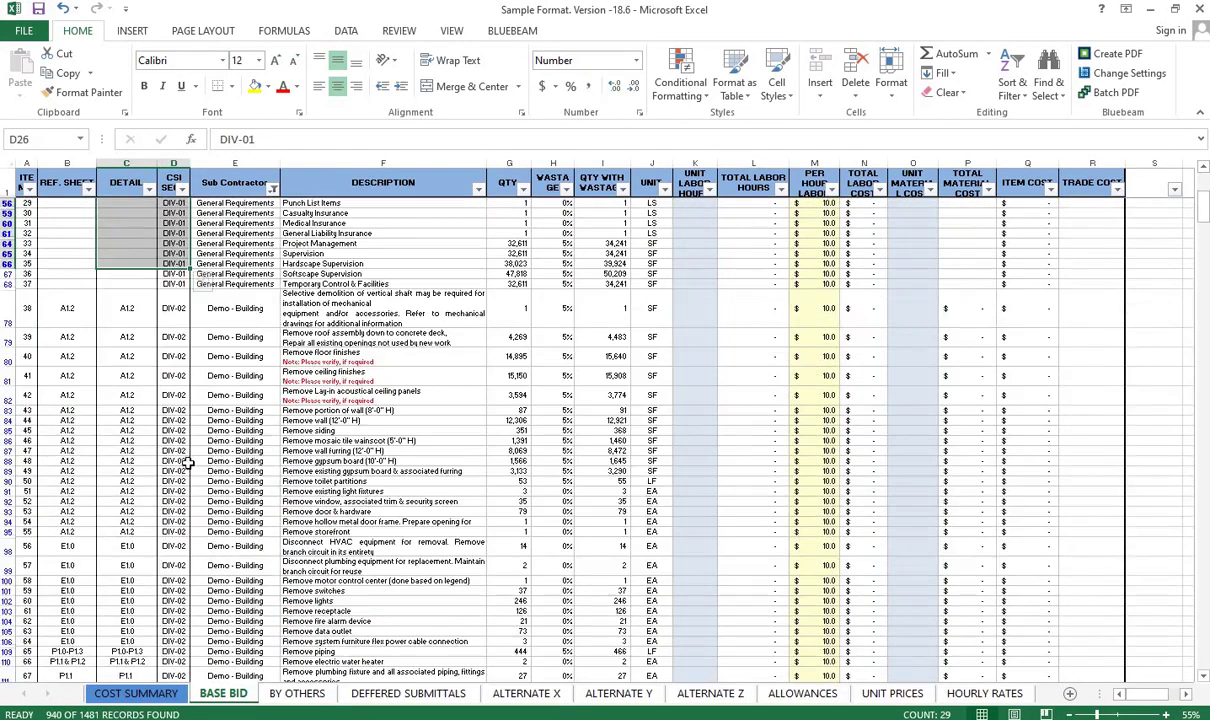
{"action": "left_click", "coordinate": [200, 432]}
{"action": "scroll", "coordinate": [220, 420], "scroll_direction": "down", "scroll_amount": 5}
{"action": "scroll", "coordinate": [235, 410], "scroll_direction": "down", "scroll_amount": 6}
{"action": "scroll", "coordinate": [238, 408], "scroll_direction": "down", "scroll_amount": 6}
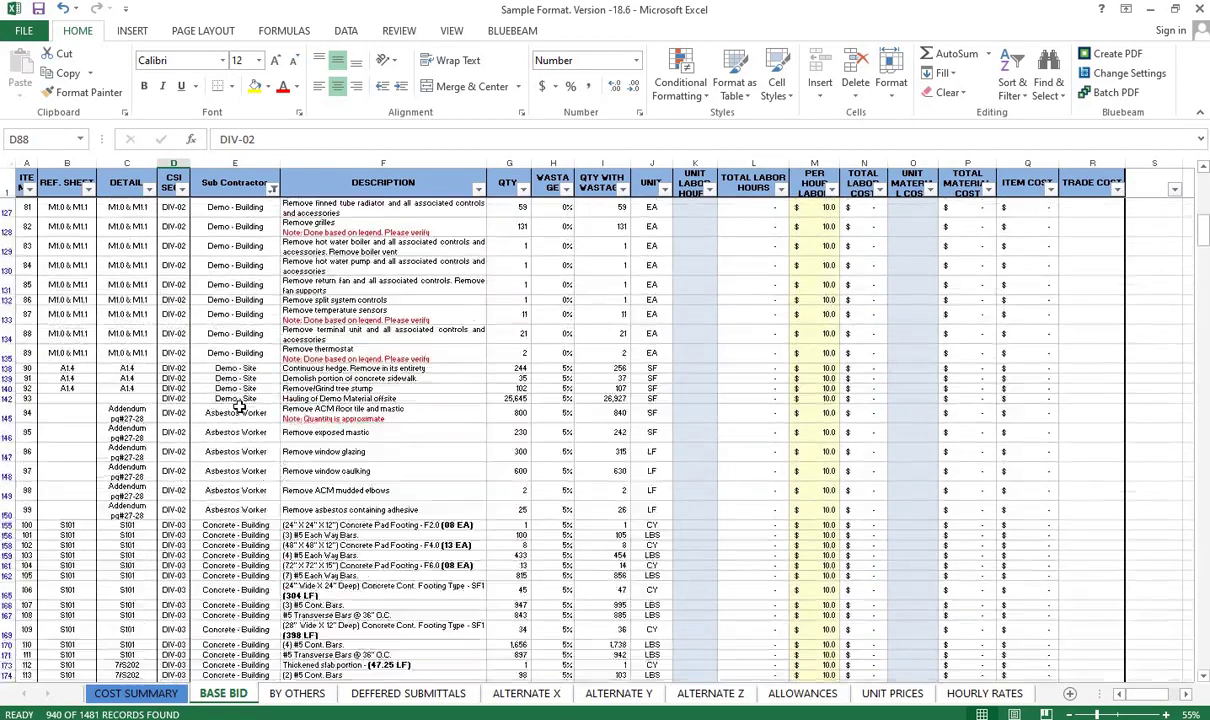
{"action": "scroll", "coordinate": [240, 405], "scroll_direction": "down", "scroll_amount": 6}
{"action": "scroll", "coordinate": [238, 405], "scroll_direction": "down", "scroll_amount": 9}
{"action": "scroll", "coordinate": [235, 408], "scroll_direction": "down", "scroll_amount": 9}
{"action": "scroll", "coordinate": [200, 415], "scroll_direction": "down", "scroll_amount": 9}
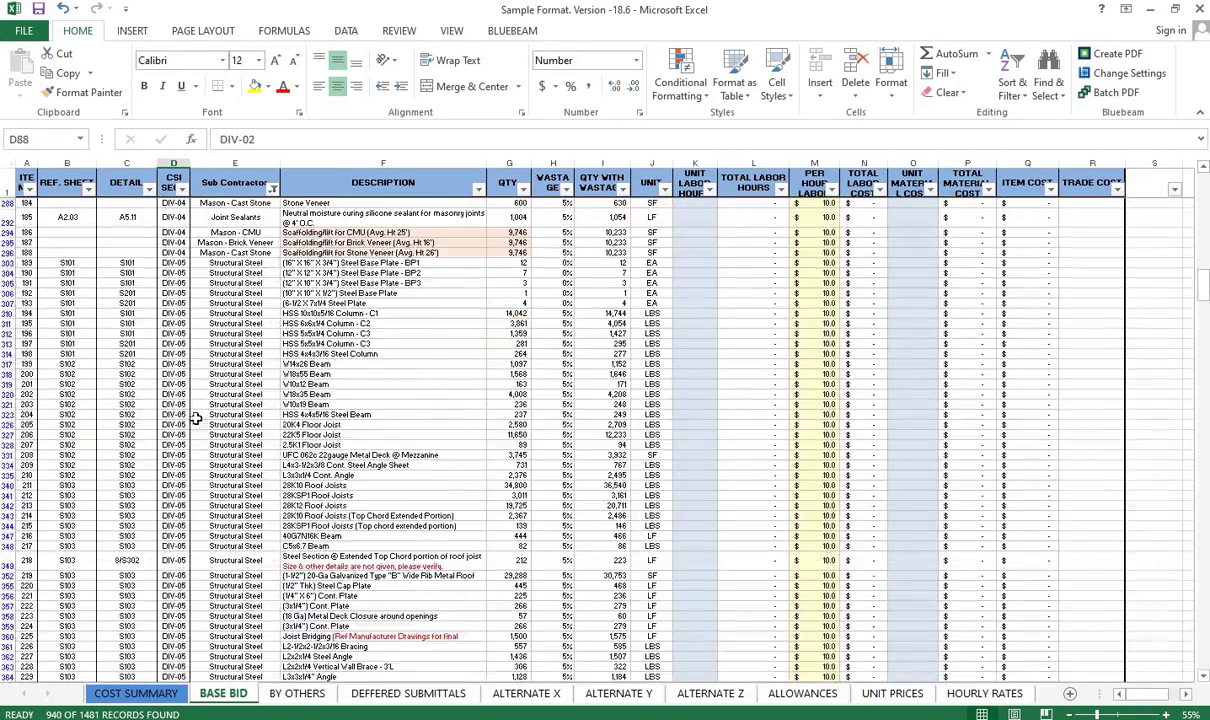
{"action": "scroll", "coordinate": [172, 316], "scroll_direction": "up", "scroll_amount": 1}
{"action": "left_click_drag", "start_coordinate": [175, 262], "coordinate": [177, 280]}
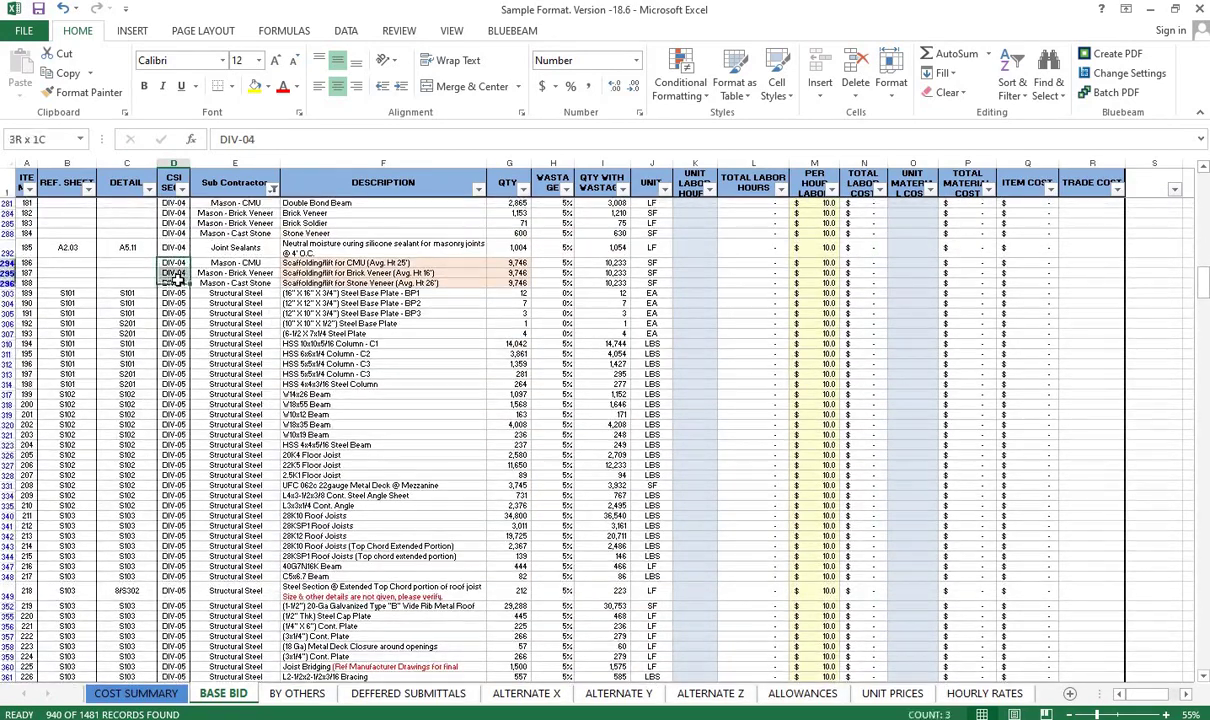
{"action": "key", "text": "Delete"}
{"action": "left_click", "coordinate": [245, 384]}
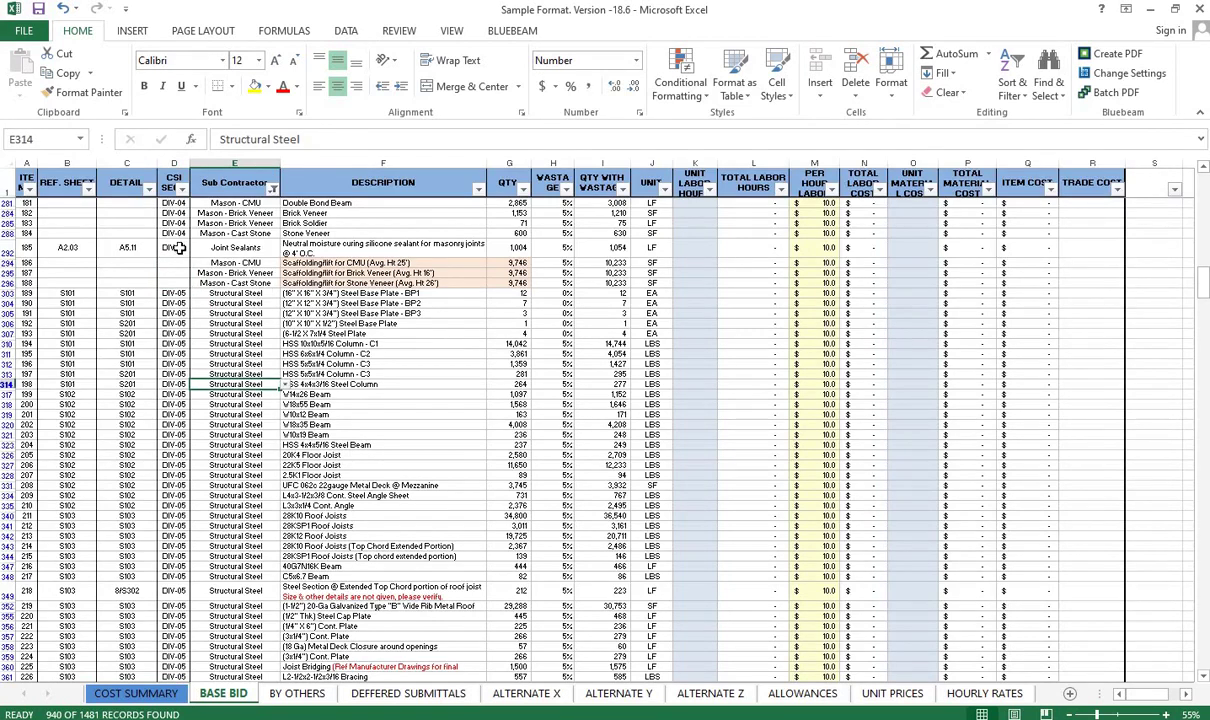
- Fill DIV-04 down from D292 through D296 with Ctrl+D
{"action": "left_click_drag", "start_coordinate": [178, 247], "coordinate": [183, 280]}
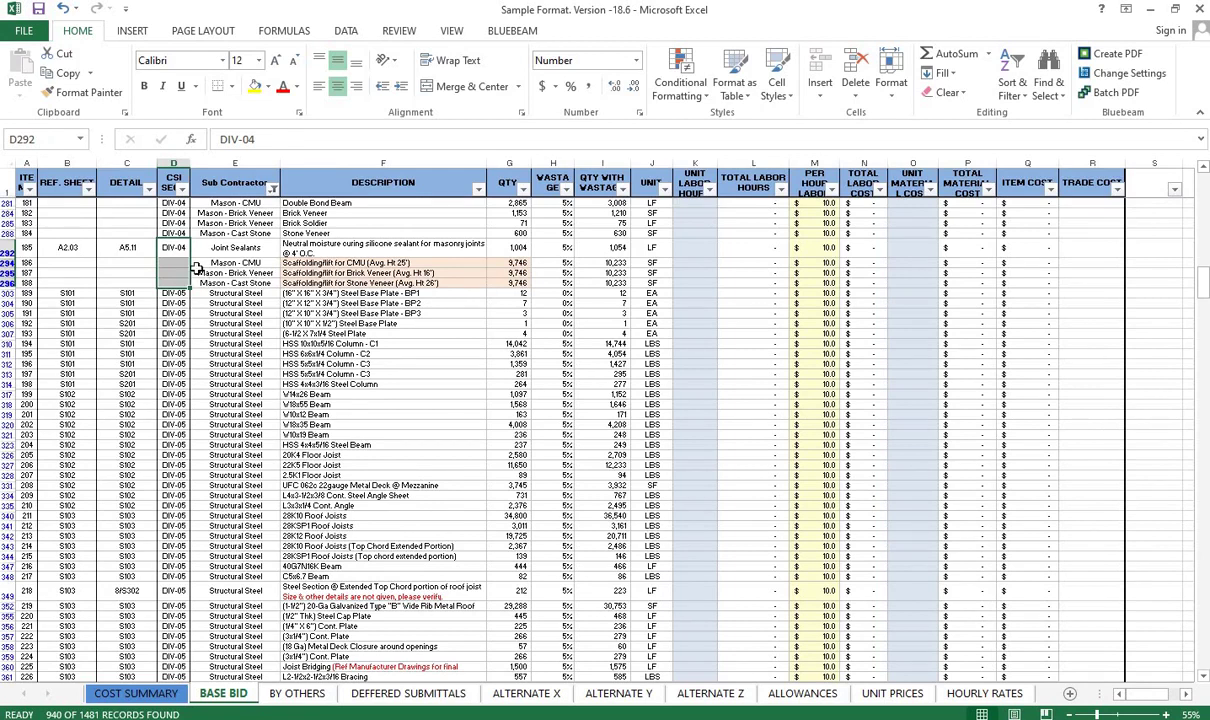
{"action": "left_click", "coordinate": [181, 248]}
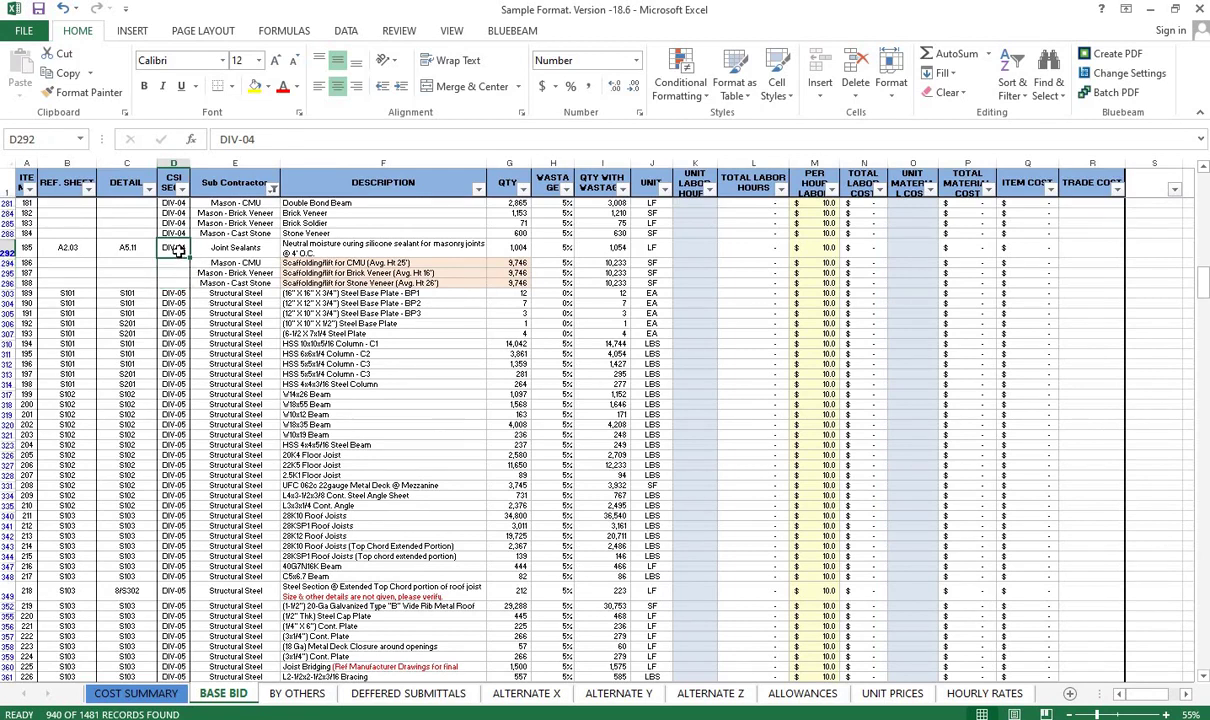
{"action": "left_click_drag", "start_coordinate": [181, 248], "coordinate": [177, 282]}
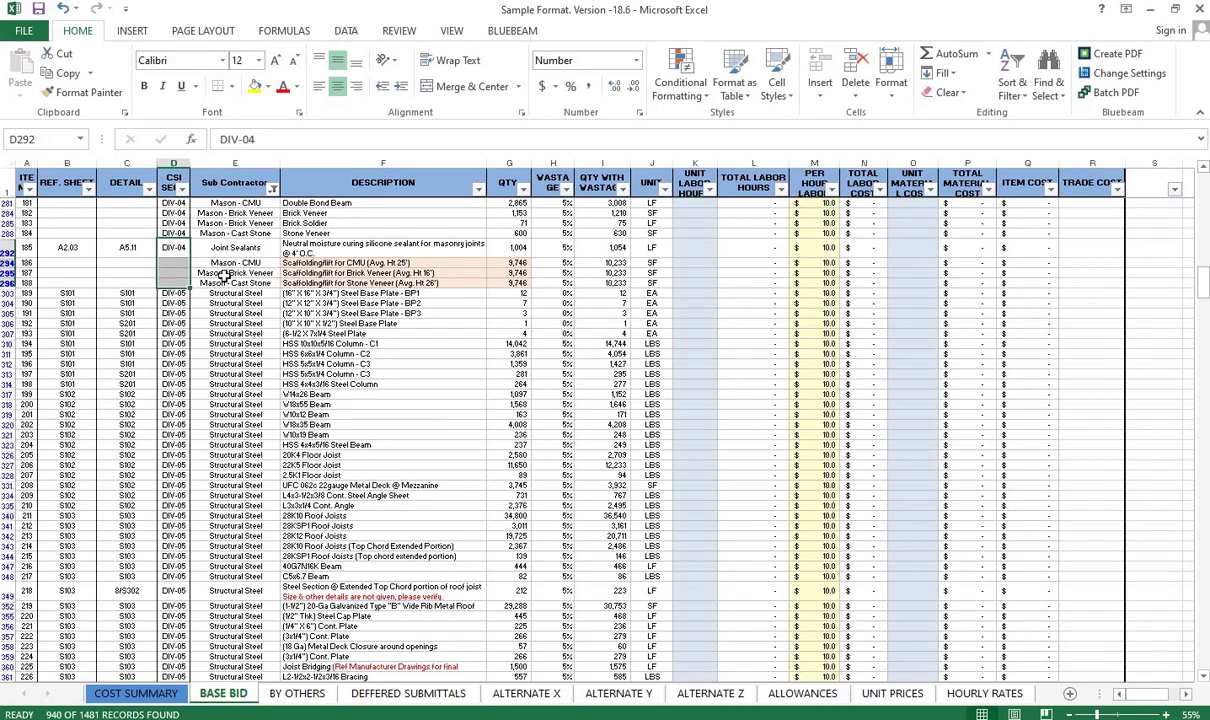
{"action": "key", "text": "ctrl+d"}
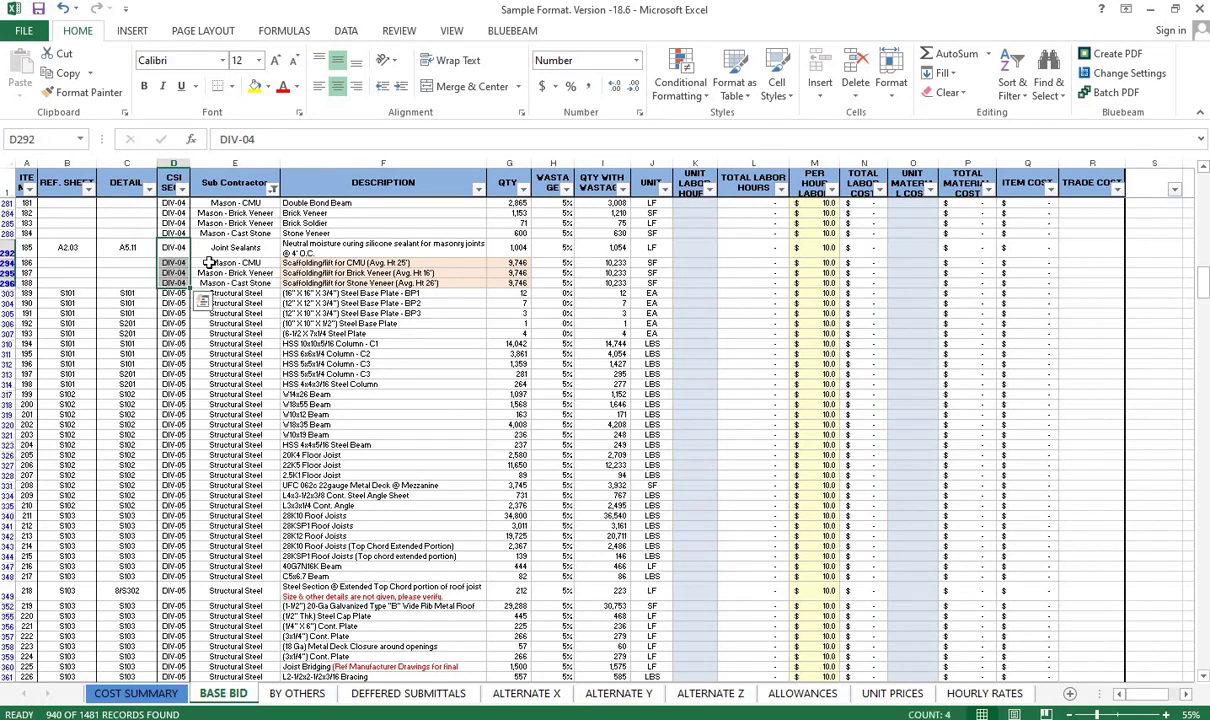
{"action": "left_click", "coordinate": [340, 333]}
{"action": "scroll", "coordinate": [455, 478], "scroll_direction": "up", "scroll_amount": 11}
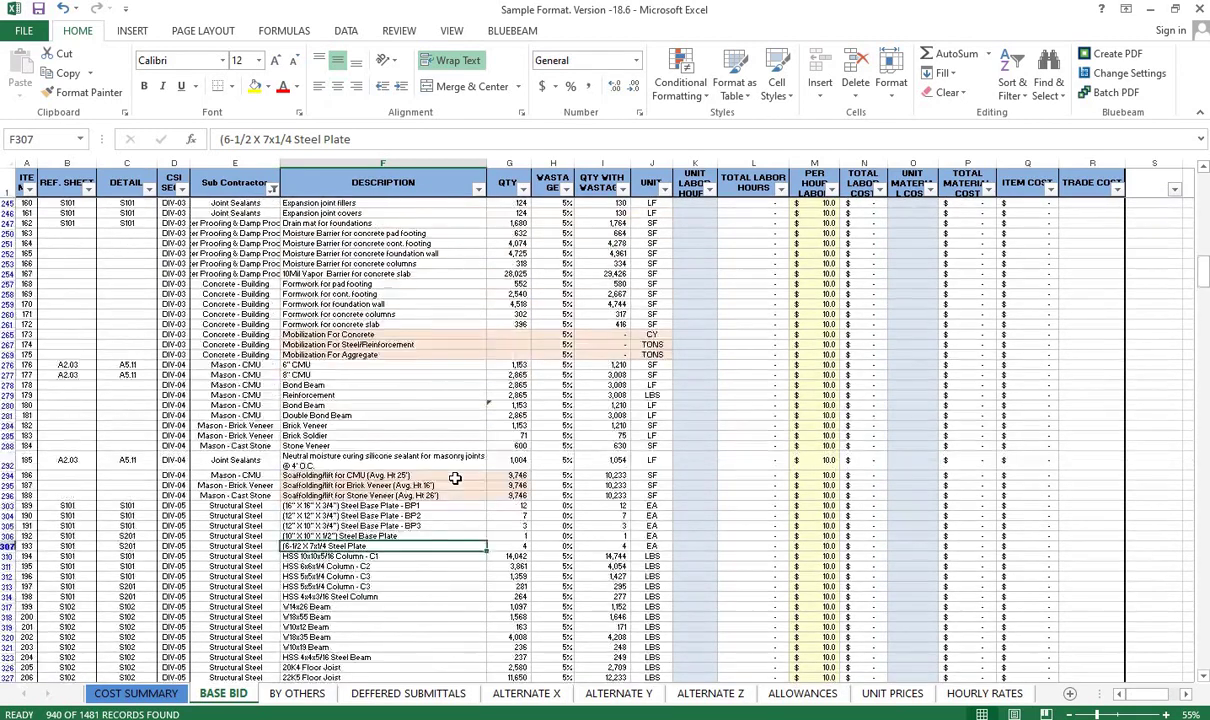
- Turn off the AutoFilter and review the Moisture Barrier and Ice, Water, Beverages descriptions
{"action": "key", "text": "ctrl+shift+l"}
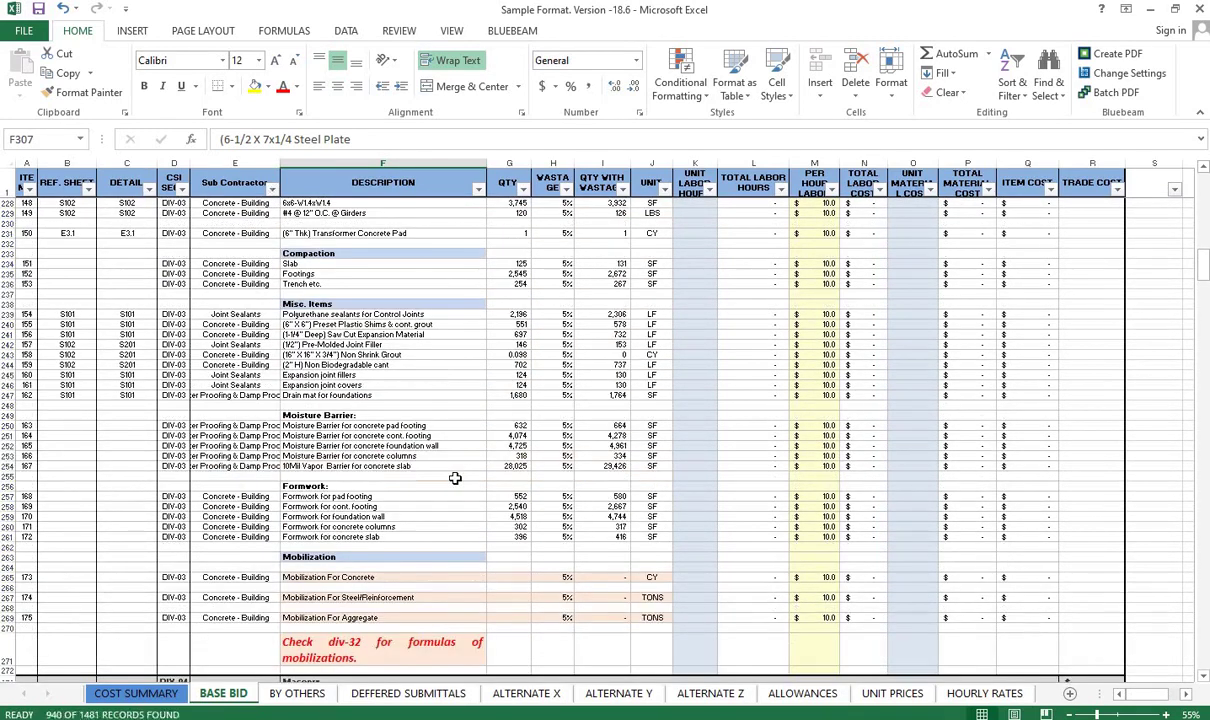
{"action": "left_click", "coordinate": [460, 430]}
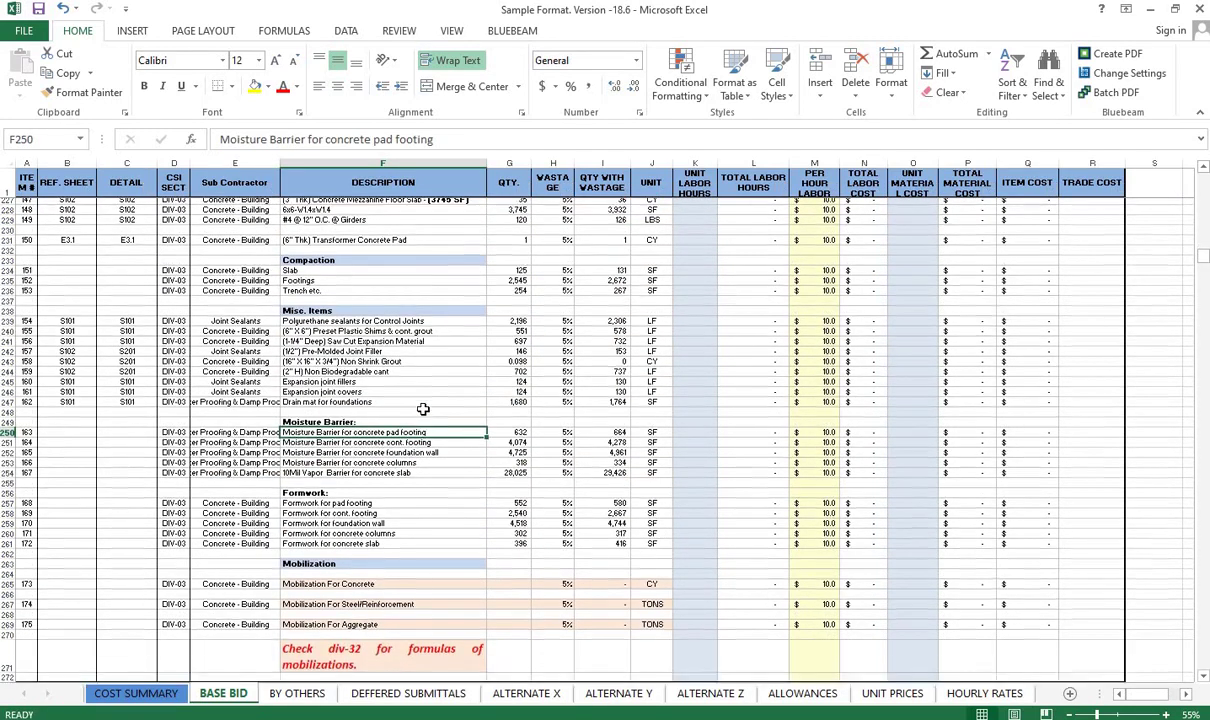
{"action": "scroll", "coordinate": [423, 409], "scroll_direction": "up", "scroll_amount": 20}
{"action": "scroll", "coordinate": [423, 409], "scroll_direction": "up", "scroll_amount": 10}
{"action": "scroll", "coordinate": [423, 405], "scroll_direction": "up", "scroll_amount": 10}
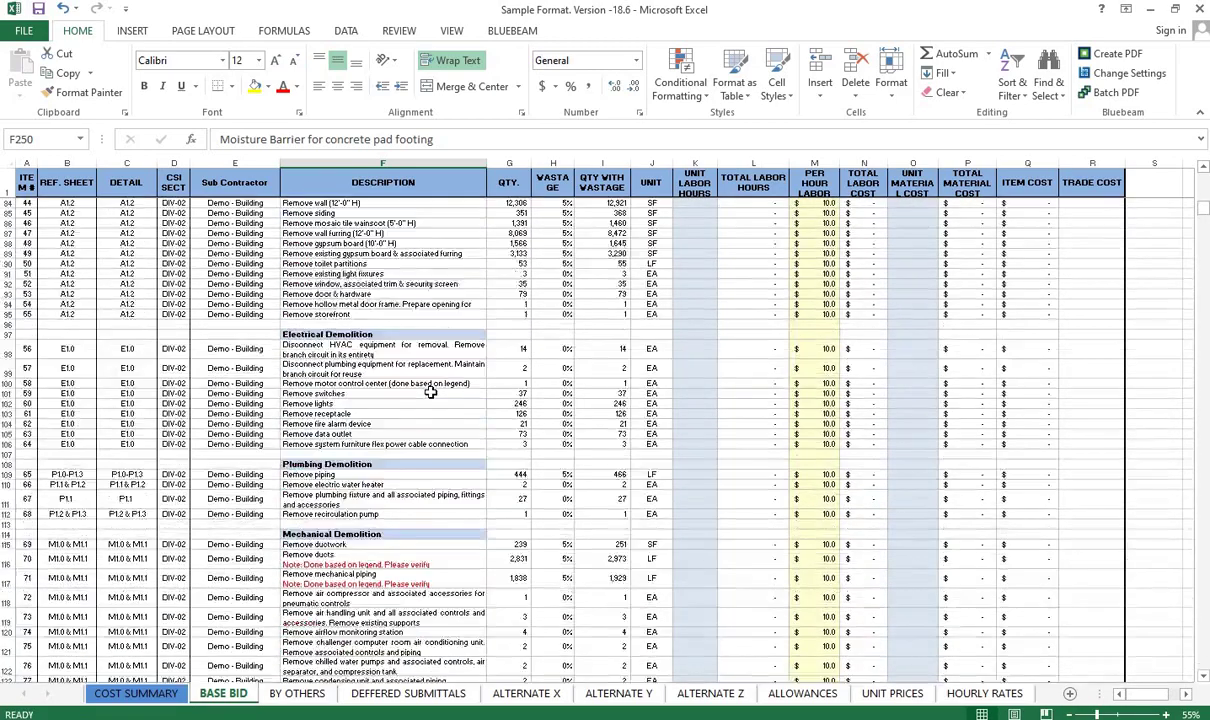
{"action": "scroll", "coordinate": [424, 390], "scroll_direction": "up", "scroll_amount": 11}
{"action": "scroll", "coordinate": [424, 375], "scroll_direction": "up", "scroll_amount": 12}
{"action": "left_click", "coordinate": [424, 375]}
- Review the DIV-02 demolition block spanning rows 74 to 95
{"action": "scroll", "coordinate": [424, 375], "scroll_direction": "down", "scroll_amount": 5}
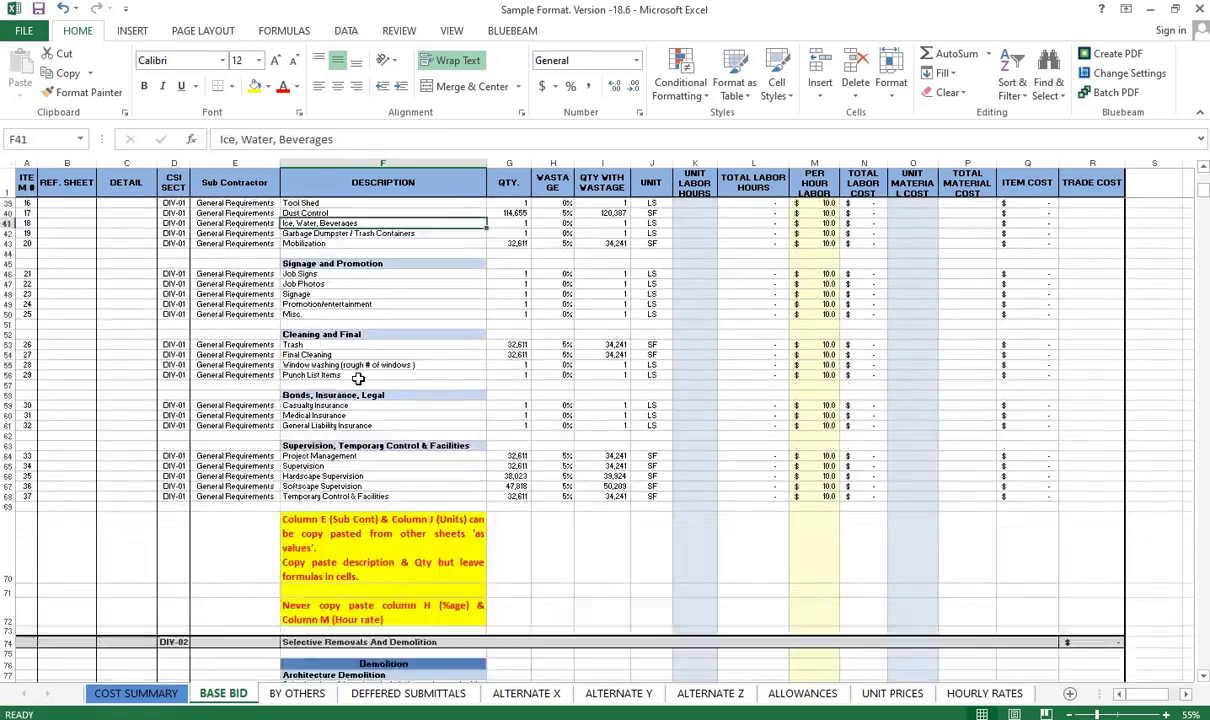
{"action": "scroll", "coordinate": [424, 375], "scroll_direction": "down", "scroll_amount": 8}
{"action": "scroll", "coordinate": [240, 348], "scroll_direction": "down", "scroll_amount": 6}
{"action": "scroll", "coordinate": [312, 387], "scroll_direction": "up", "scroll_amount": 3}
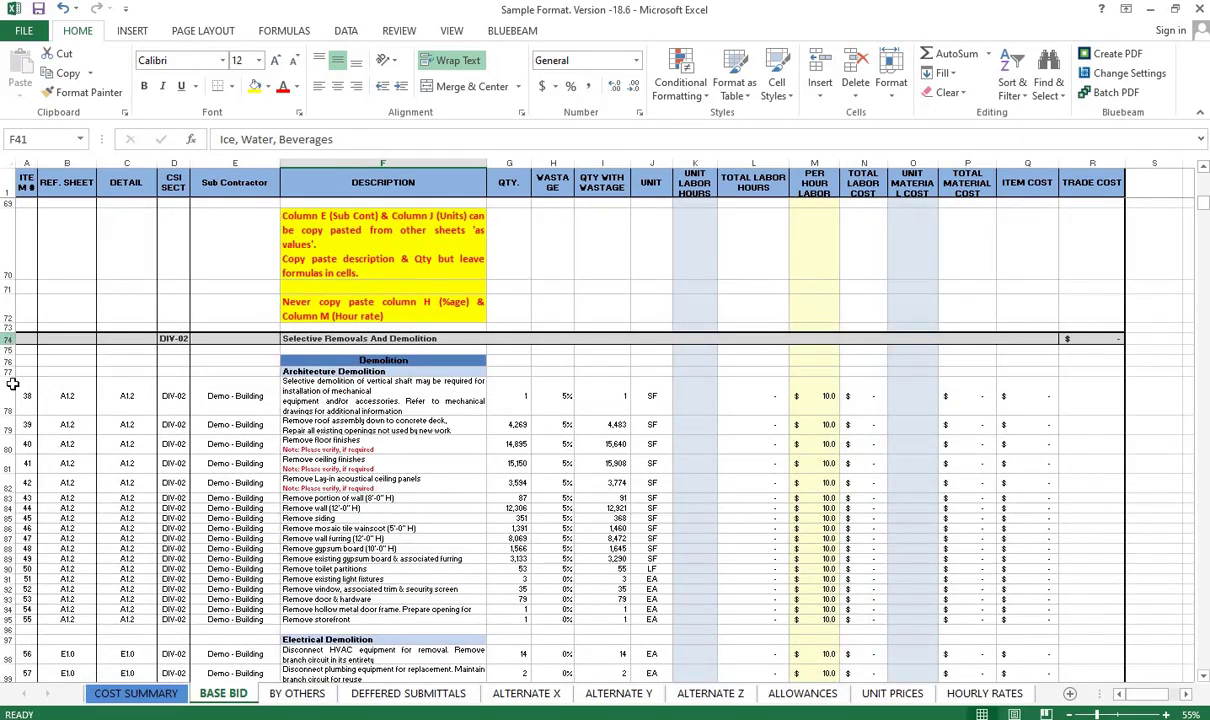
{"action": "mouse_move", "coordinate": [27, 338]}
{"action": "left_mouse_down"}
{"action": "mouse_move", "coordinate": [1126, 640]}
{"action": "mouse_move", "coordinate": [1080, 637]}
{"action": "left_mouse_up"}
{"action": "left_click", "coordinate": [694, 610]}
{"action": "scroll", "coordinate": [354, 383], "scroll_direction": "up", "scroll_amount": 3}
- Read the yellow notes in F70 and F72 about which columns may be pasted
{"action": "scroll", "coordinate": [358, 381], "scroll_direction": "up", "scroll_amount": 5}
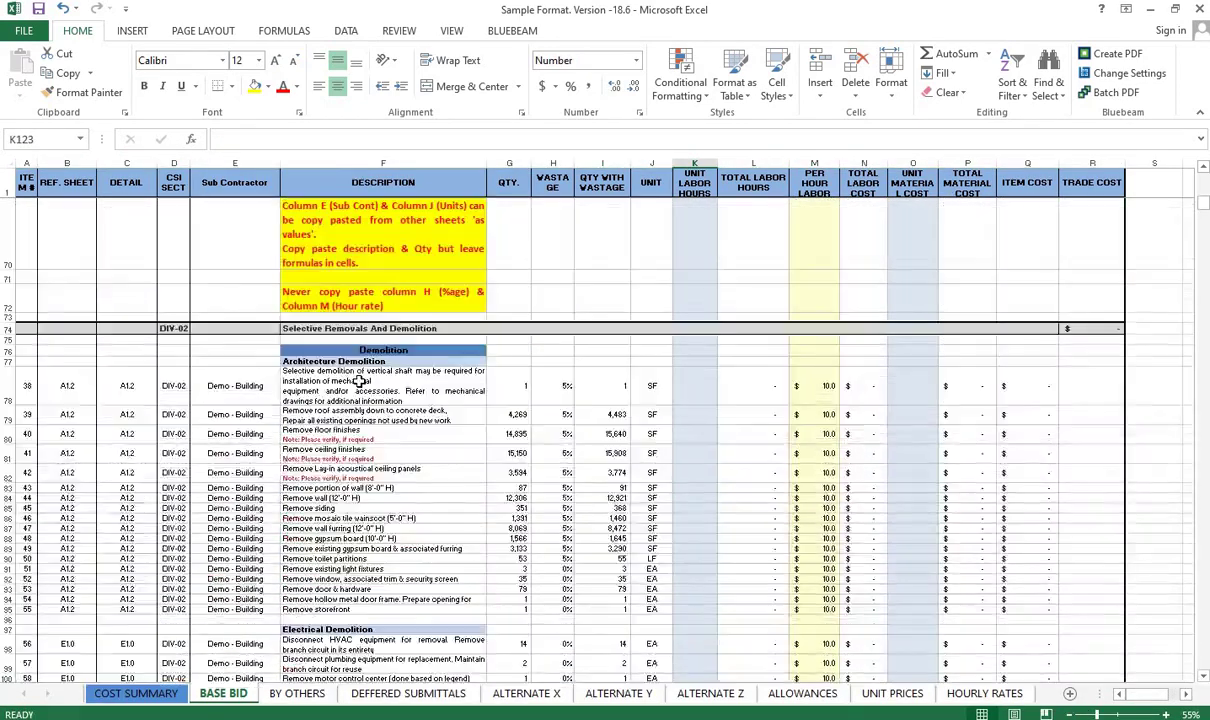
{"action": "scroll", "coordinate": [358, 381], "scroll_direction": "up", "scroll_amount": 4}
{"action": "scroll", "coordinate": [420, 415], "scroll_direction": "up", "scroll_amount": 2}
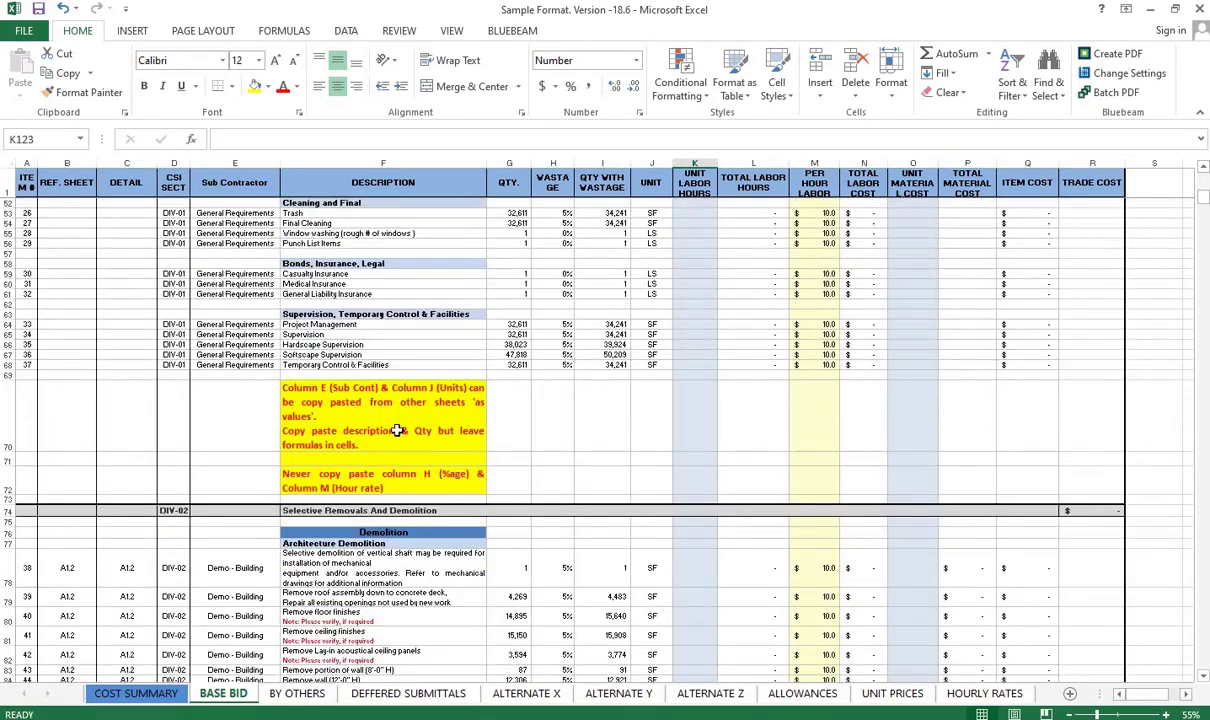
{"action": "left_click", "coordinate": [394, 421]}
{"action": "left_click", "coordinate": [366, 478]}
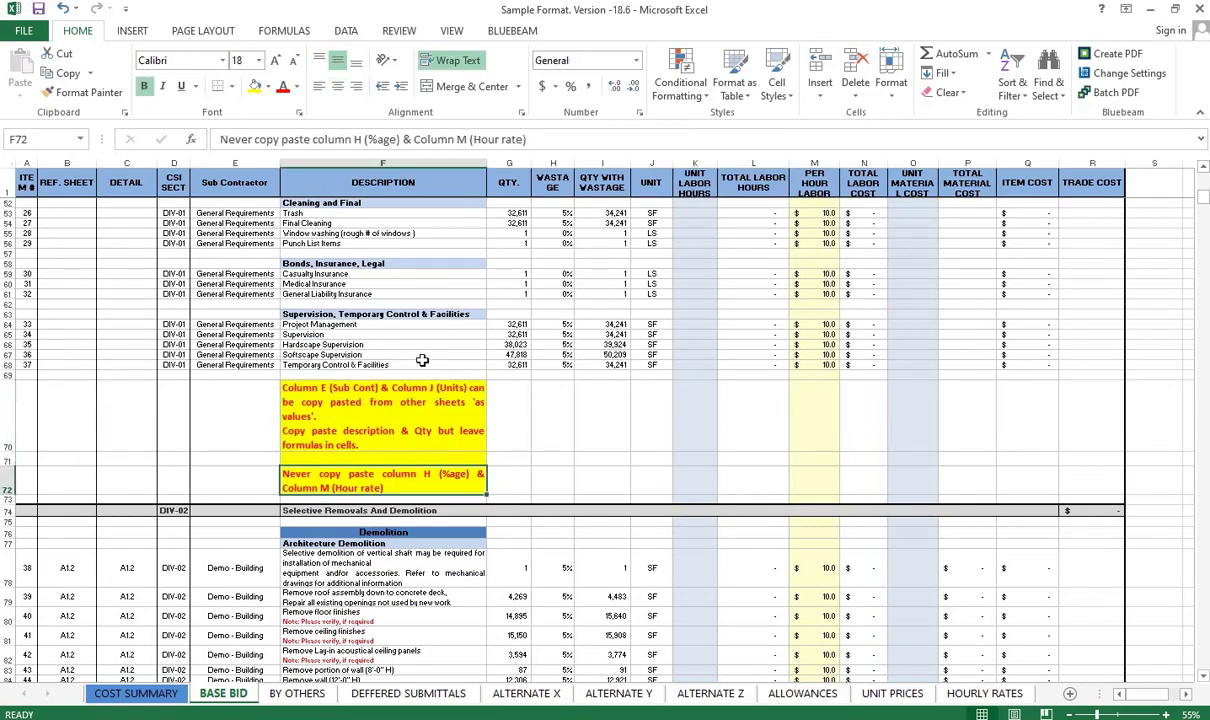
{"action": "scroll", "coordinate": [420, 362], "scroll_direction": "down", "scroll_amount": 1}
{"action": "scroll", "coordinate": [416, 380], "scroll_direction": "down", "scroll_amount": 2}
- Switch to the Daily Building Swing to OJS zzz workbook in Protected View
{"action": "left_click", "coordinate": [411, 330]}
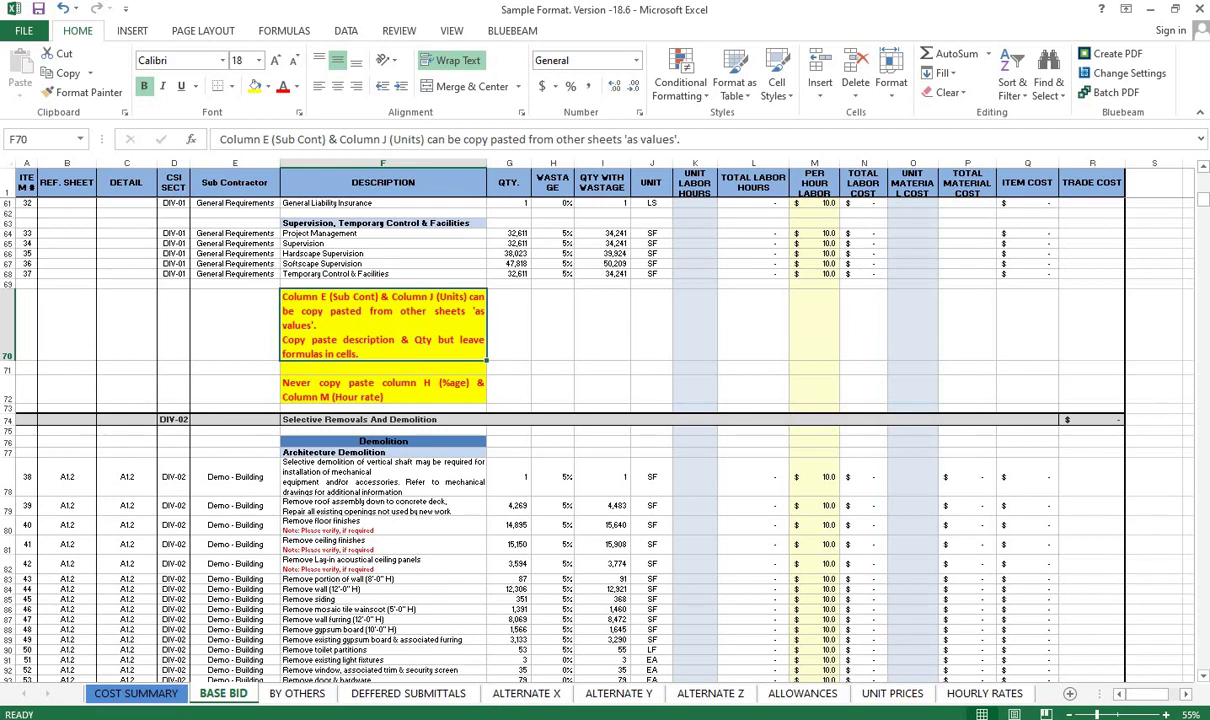
{"action": "mouse_move", "coordinate": [515, 719]}
{"action": "left_click", "coordinate": [533, 688]}
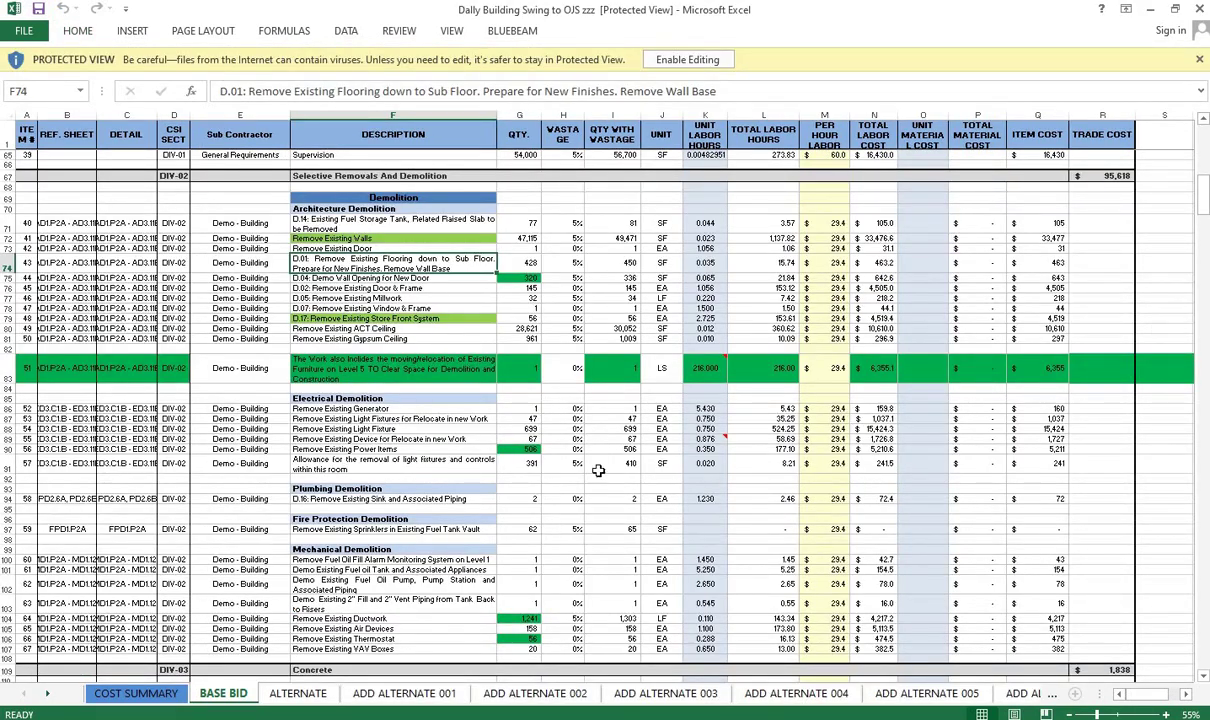
- Copy Electrical Demolition rows B88:Q91 from Daily Building Swing and return to Sample Format
{"action": "mouse_move", "coordinate": [1037, 429]}
{"action": "left_mouse_down"}
{"action": "mouse_move", "coordinate": [338, 430]}
{"action": "mouse_move", "coordinate": [72, 472]}
{"action": "left_mouse_up"}
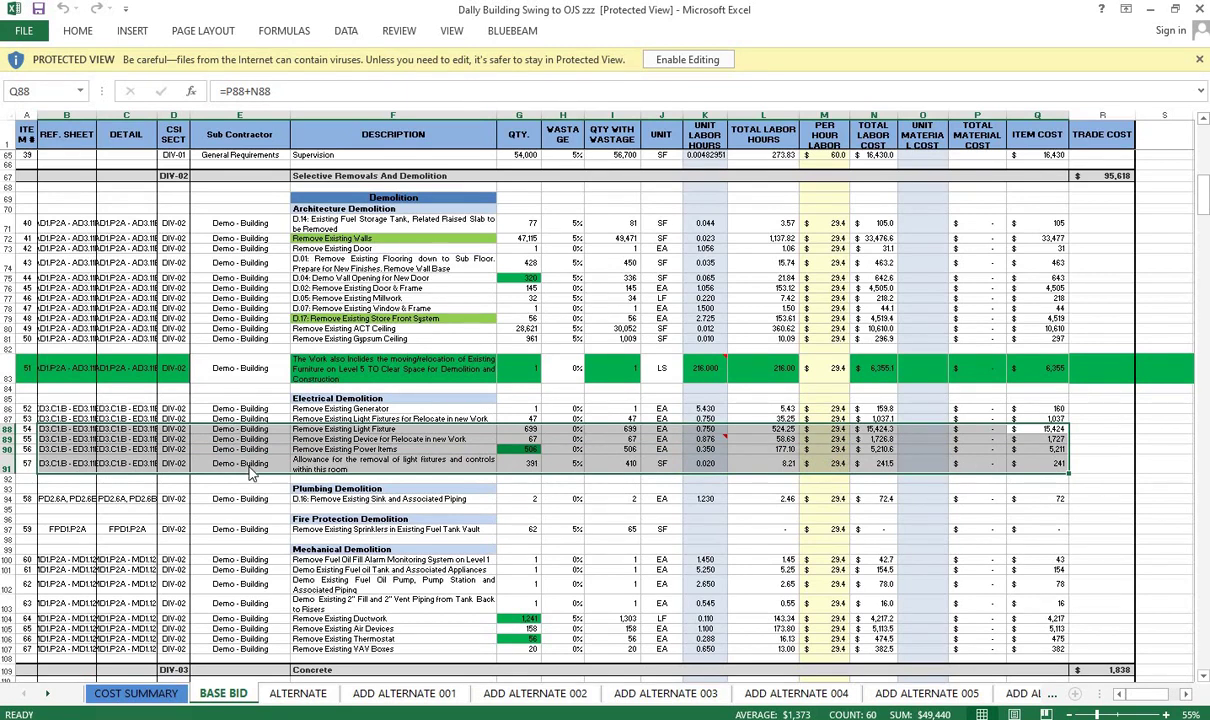
{"action": "key", "text": "ctrl+c"}
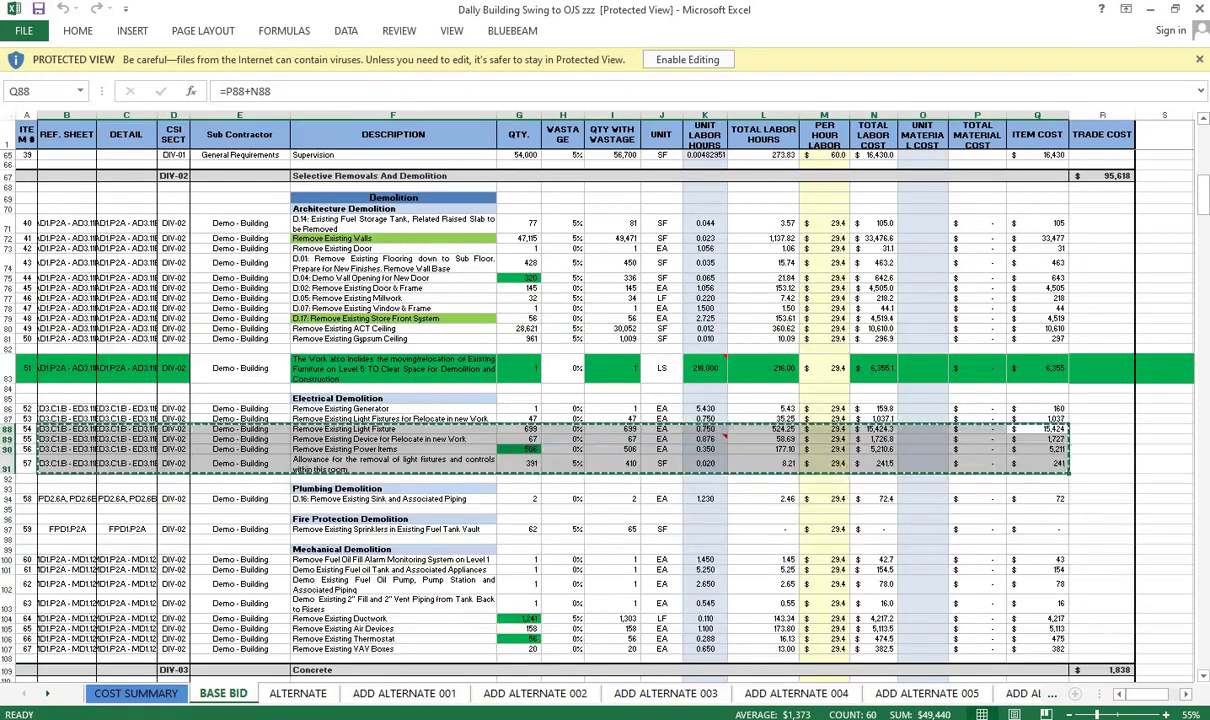
{"action": "left_click", "coordinate": [430, 680]}
{"action": "left_click", "coordinate": [368, 474]}
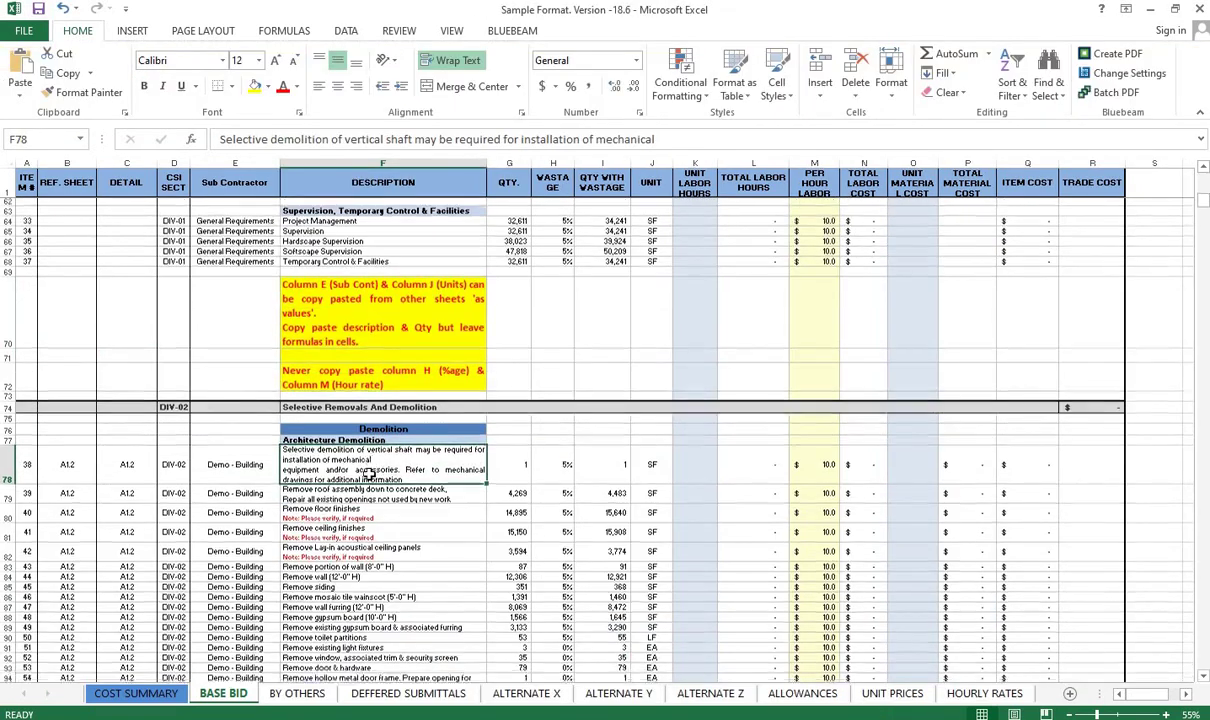
- Paste the copied rows at row 125 of Sample Format and dismiss the paste warning
{"action": "scroll", "coordinate": [368, 474], "scroll_direction": "down", "scroll_amount": 6}
{"action": "scroll", "coordinate": [320, 462], "scroll_direction": "down", "scroll_amount": 5}
{"action": "scroll", "coordinate": [66, 438], "scroll_direction": "down", "scroll_amount": 5}
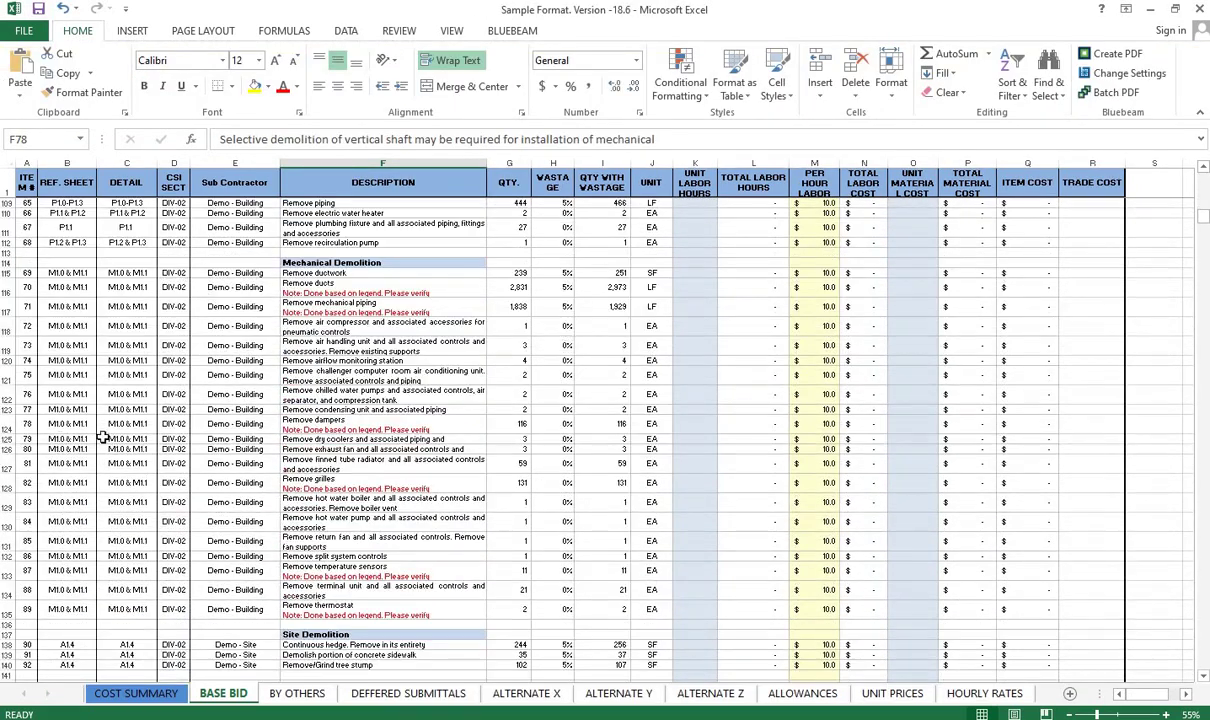
{"action": "left_click", "coordinate": [77, 438]}
{"action": "key", "text": "ctrl+v"}
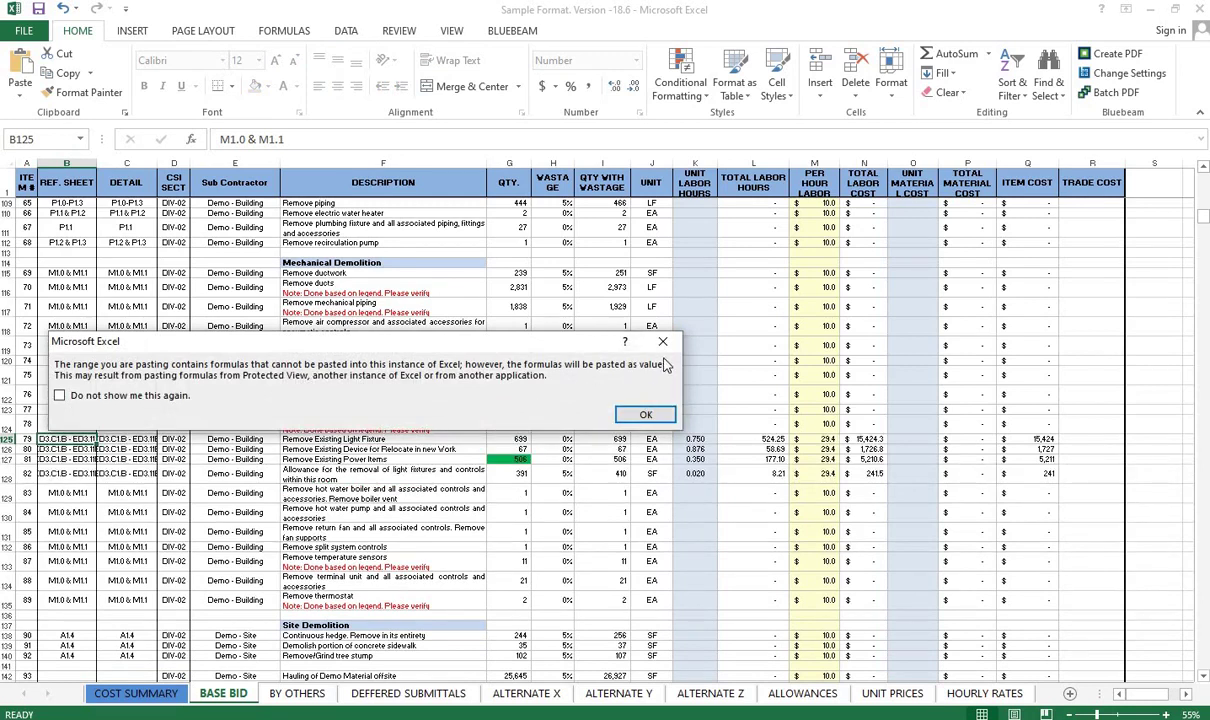
{"action": "key", "text": "Return"}
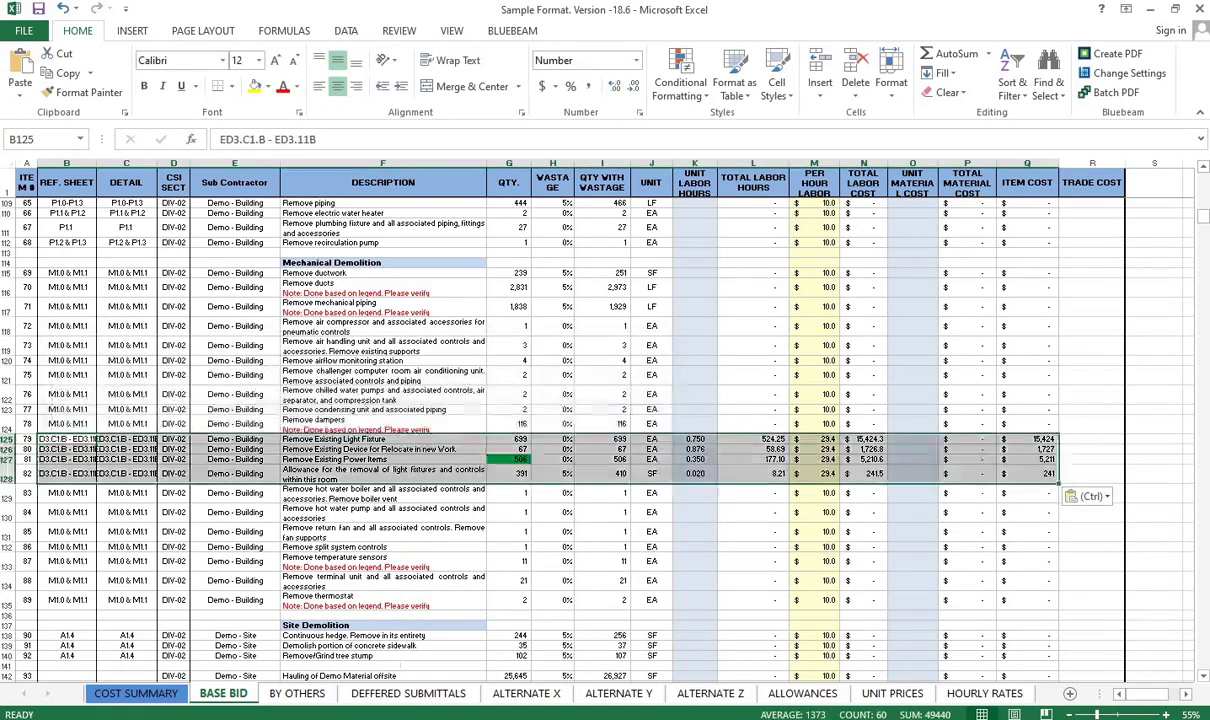
- Enable editing in the Daily Building Swing workbook and maximize its window
{"action": "left_click", "coordinate": [570, 640]}
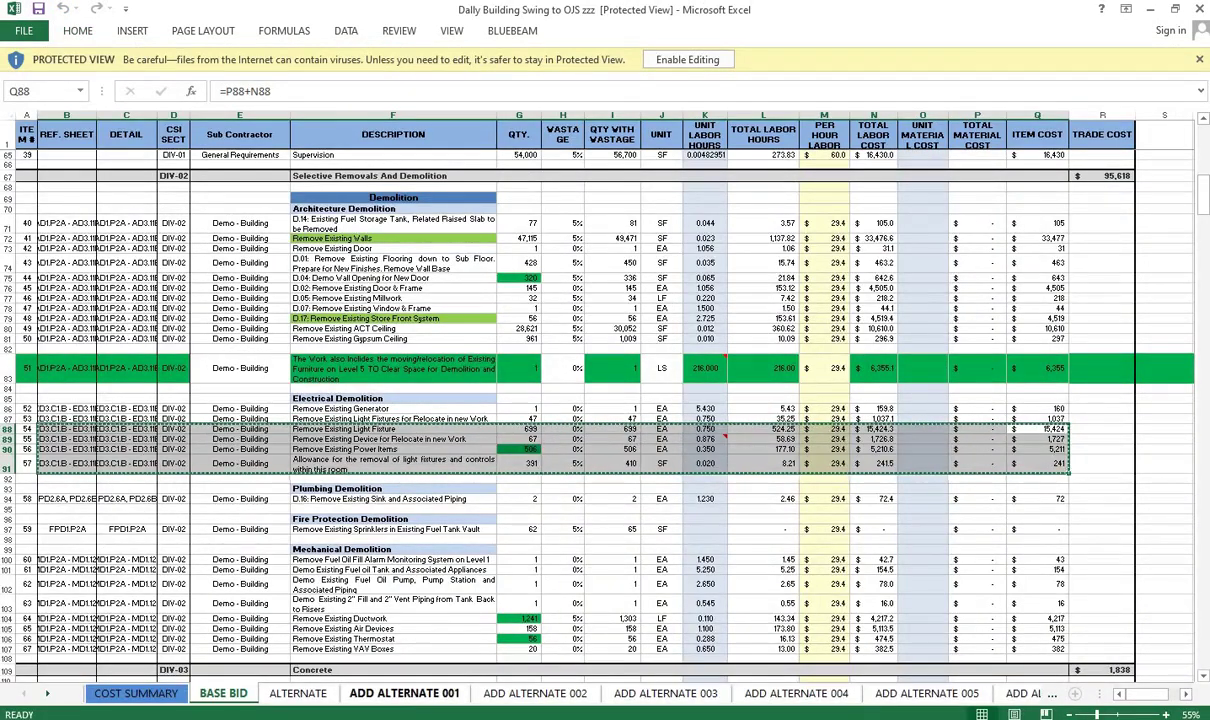
{"action": "left_click", "coordinate": [455, 660]}
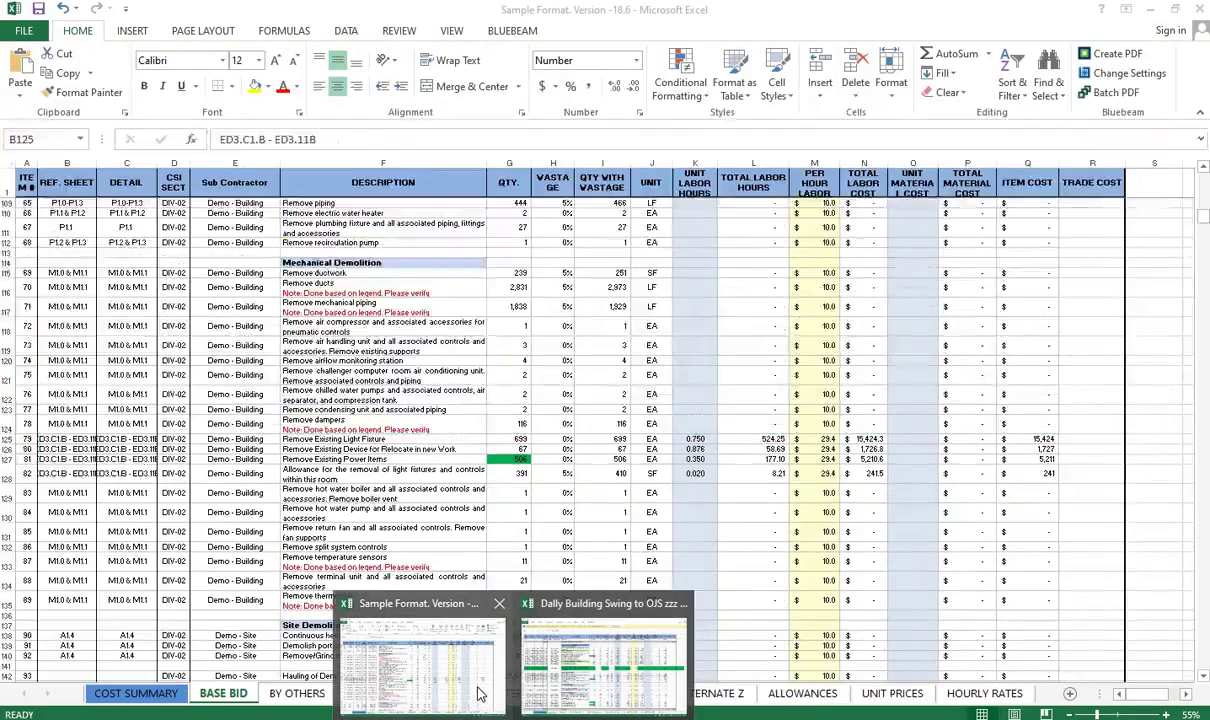
{"action": "left_click", "coordinate": [605, 650]}
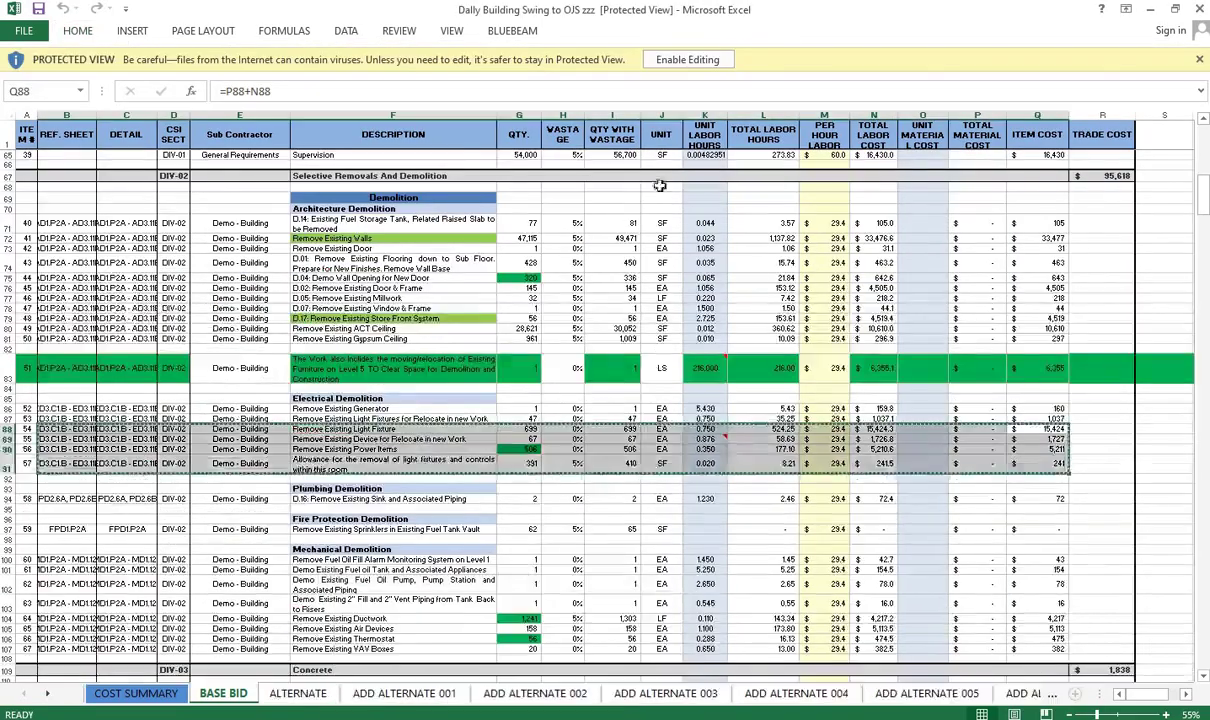
{"action": "left_click", "coordinate": [687, 59]}
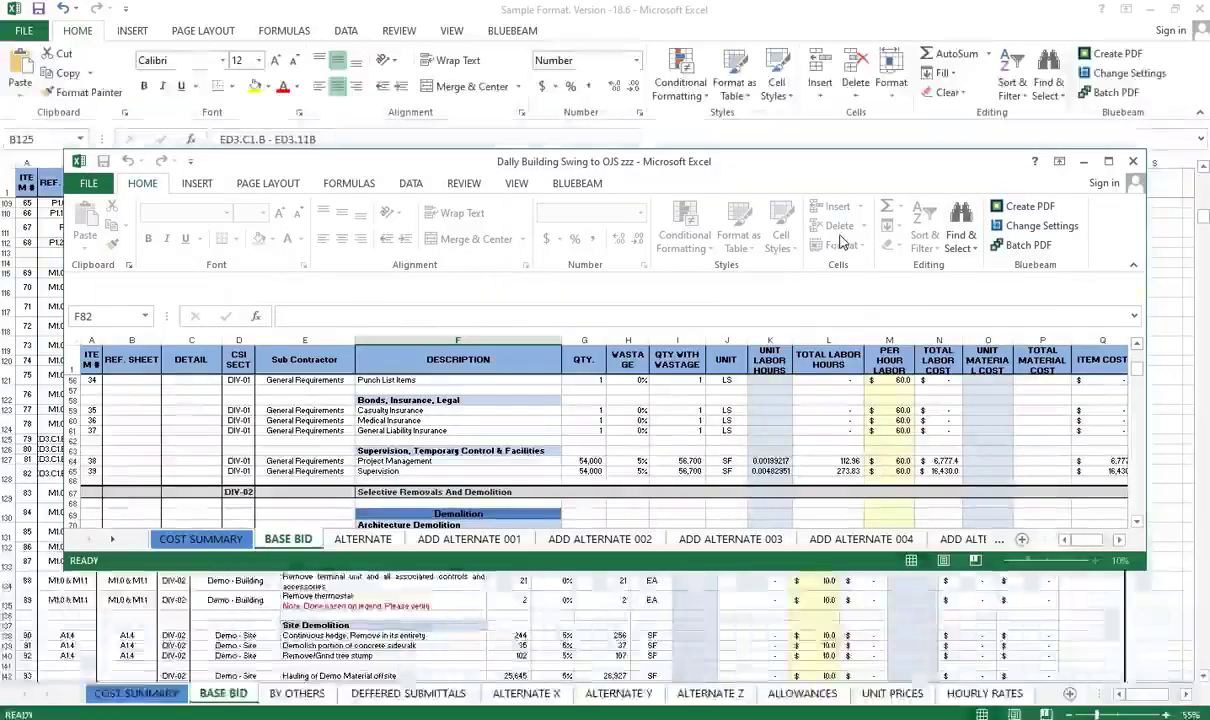
{"action": "left_click", "coordinate": [1109, 161]}
{"action": "left_click", "coordinate": [236, 489]}
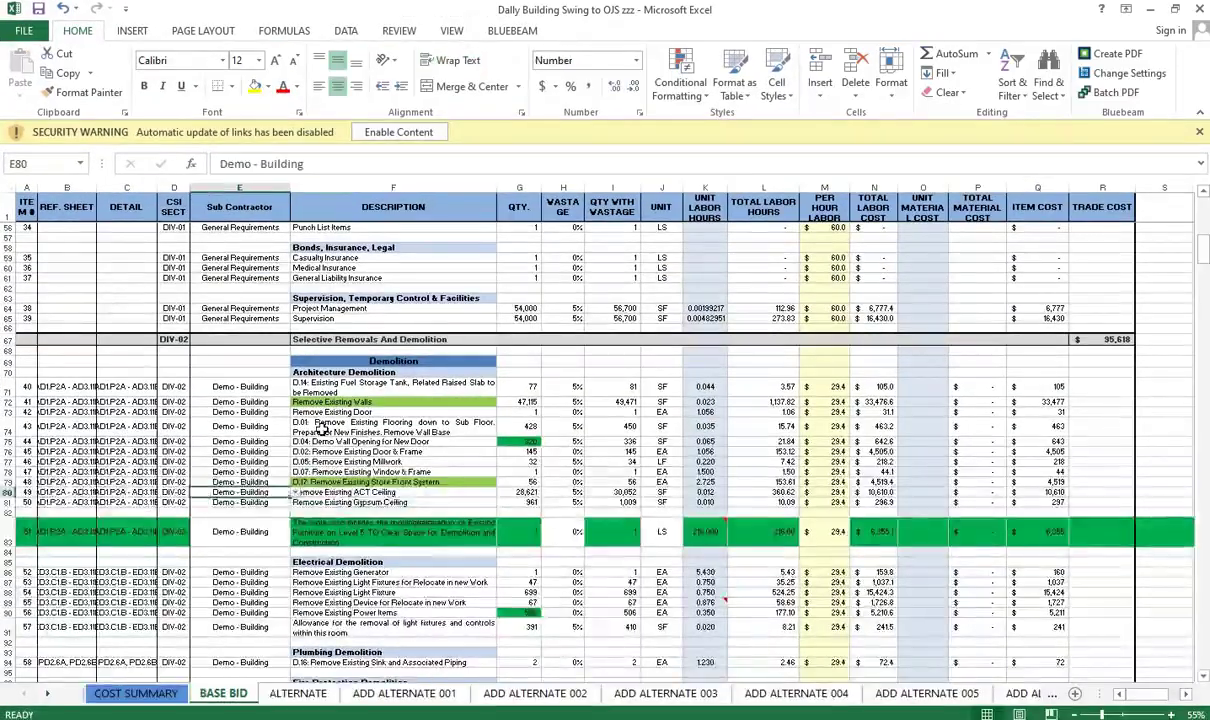
- Copy the six Electrical Demolition rows B86:Q91
{"action": "scroll", "coordinate": [293, 371], "scroll_direction": "down", "scroll_amount": 4}
{"action": "left_click_drag", "start_coordinate": [66, 449], "coordinate": [1020, 505]}
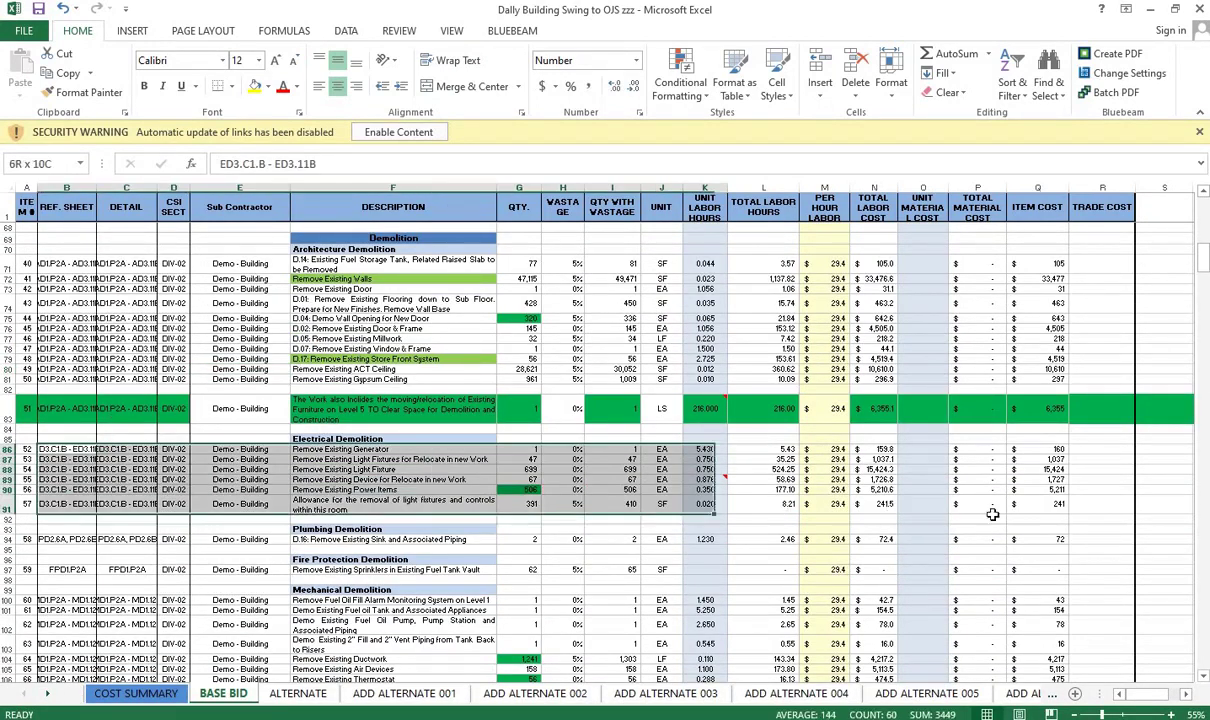
{"action": "key", "text": "ctrl+c"}
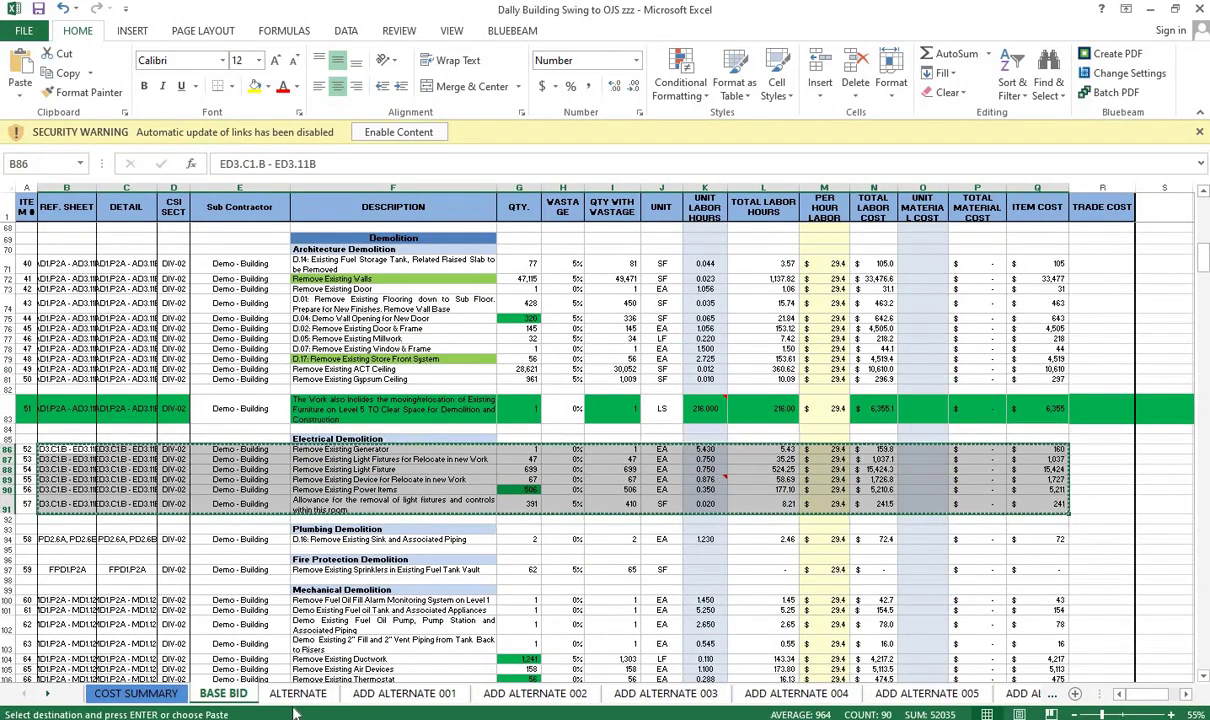
- Paste the six Electrical Demolition rows into Sample Format starting at B124
{"action": "left_click", "coordinate": [395, 645]}
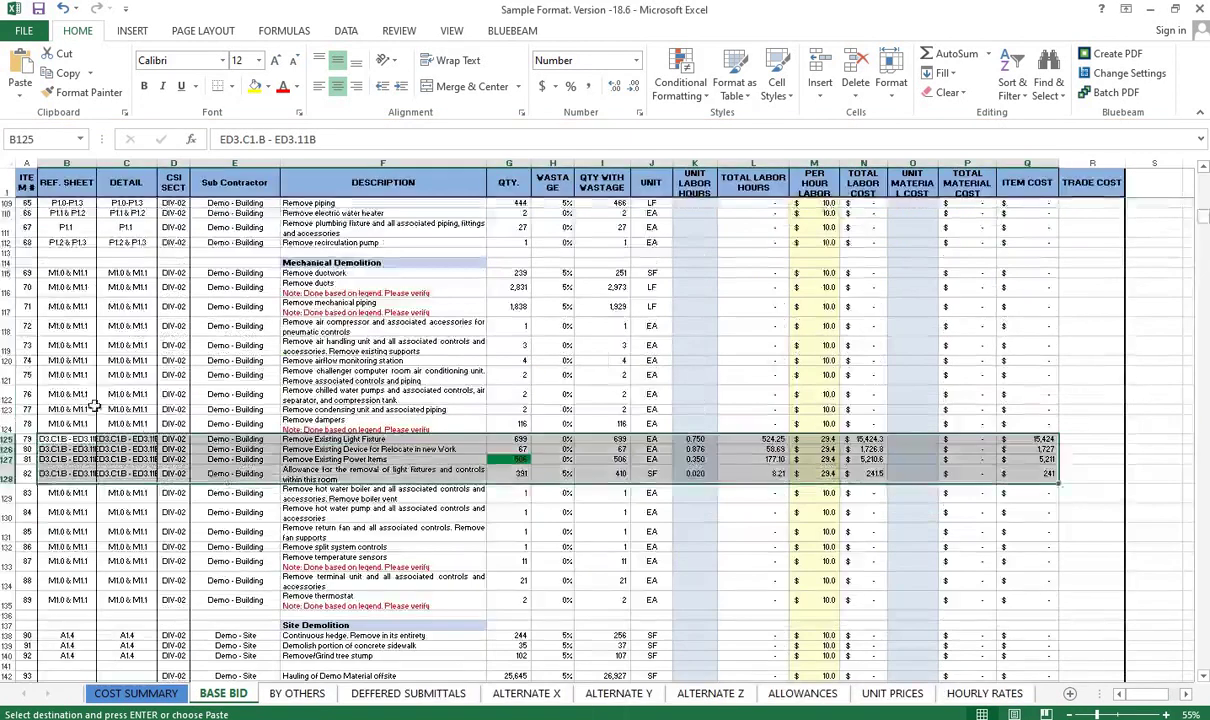
{"action": "left_click", "coordinate": [75, 424]}
{"action": "key", "text": "ctrl+v"}
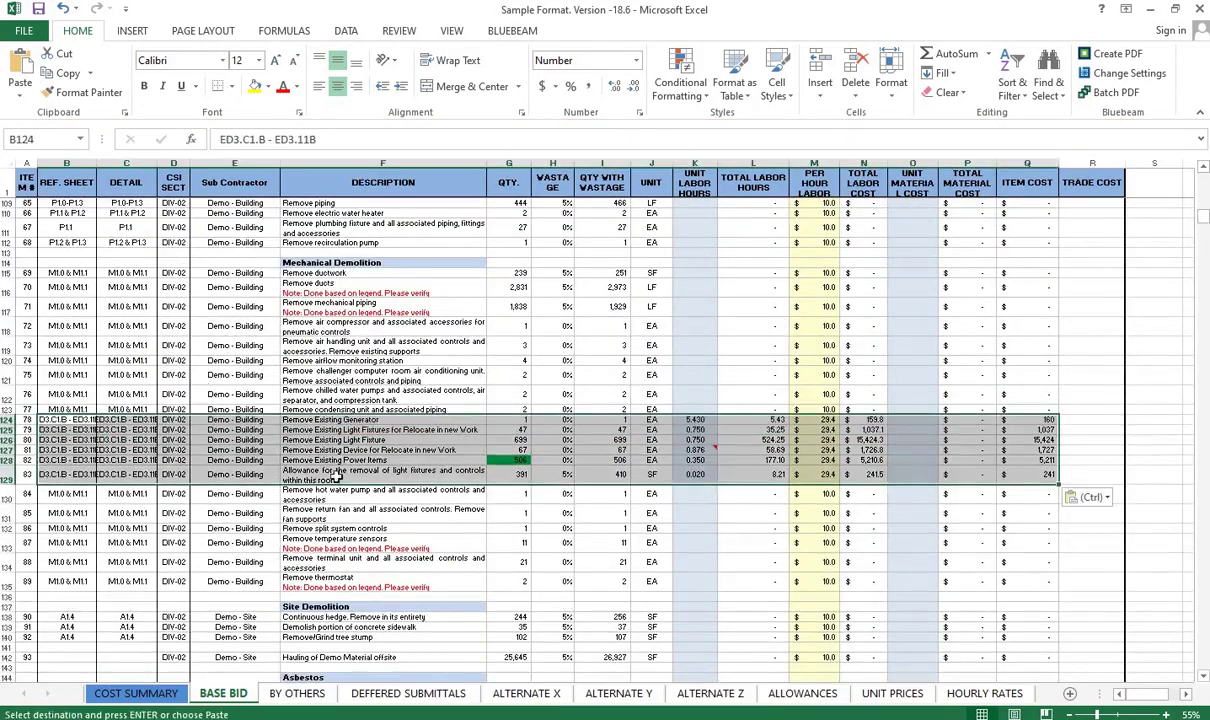
{"action": "left_click", "coordinate": [440, 510]}
{"action": "left_click_drag", "start_coordinate": [75, 420], "coordinate": [1033, 471]}
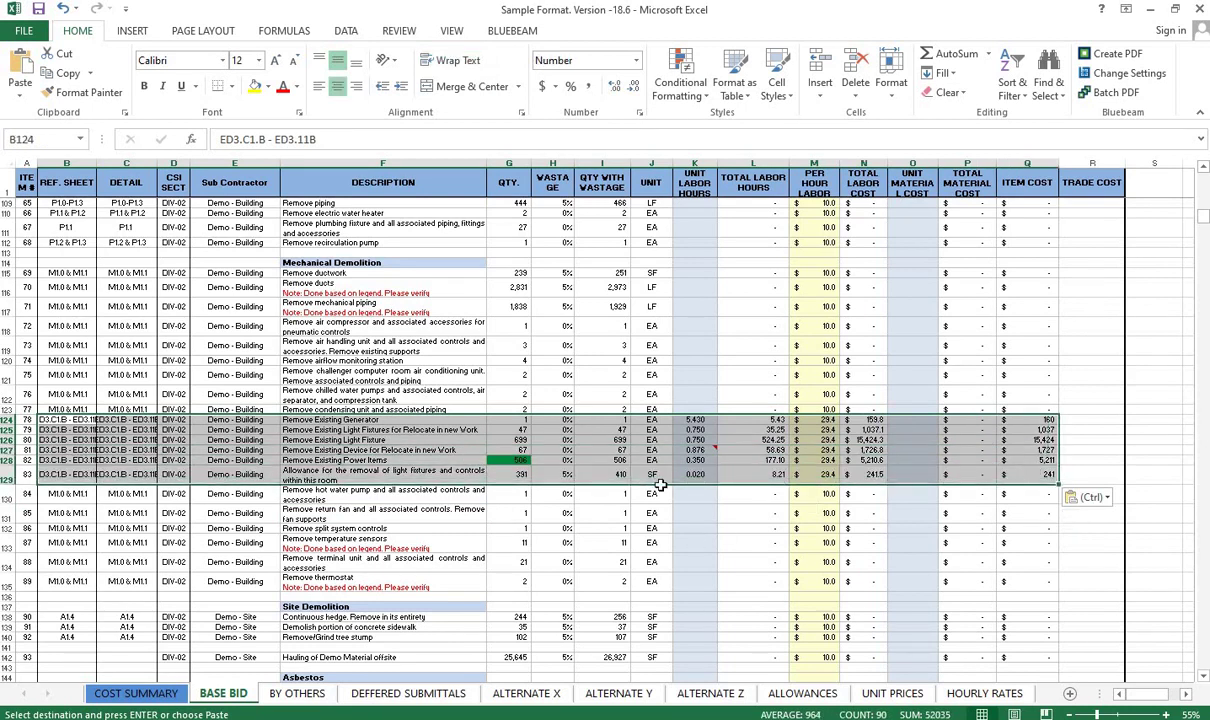
{"action": "left_click", "coordinate": [700, 540]}
- Review pasted cells M124, E125–E127, C127, J126 and I129 against row 118's rate formula
{"action": "left_click", "coordinate": [812, 319]}
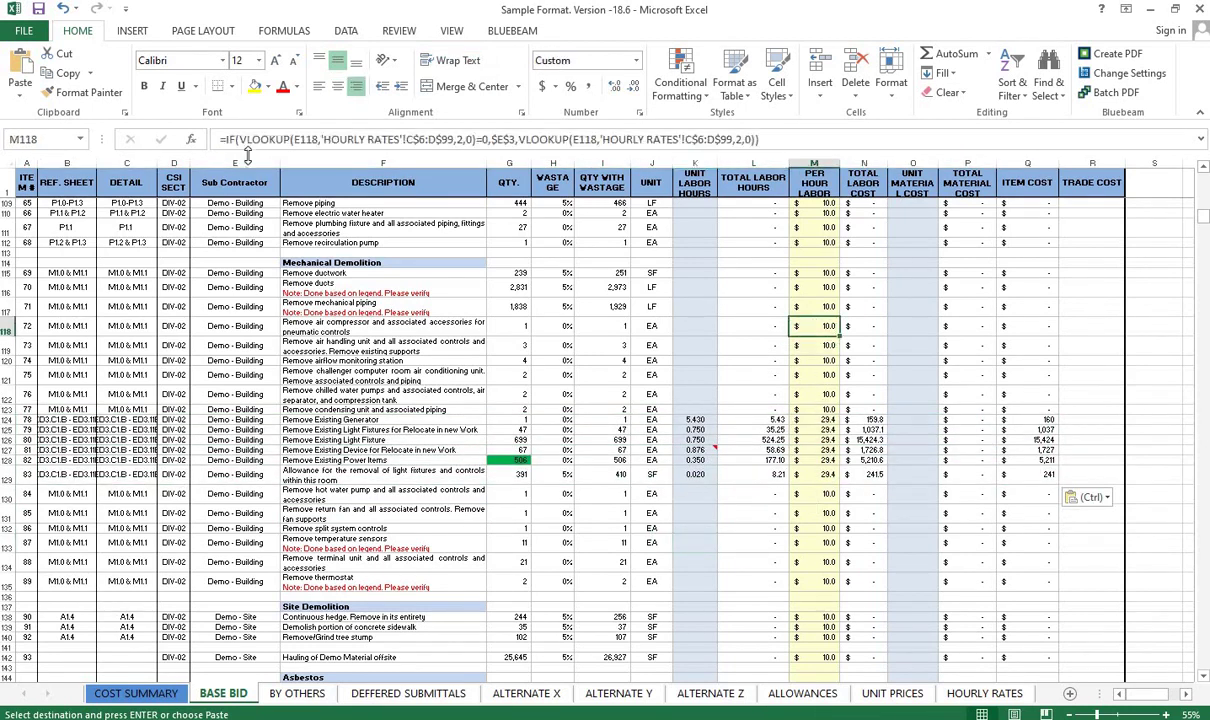
{"action": "left_click", "coordinate": [812, 420]}
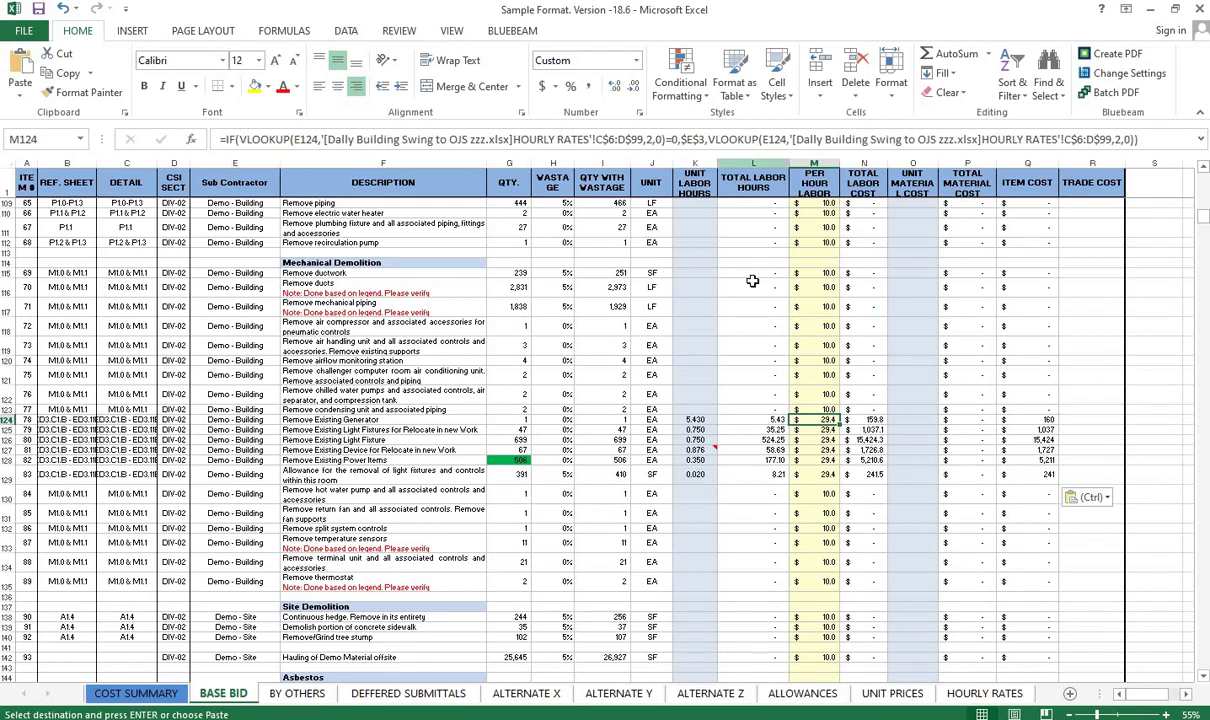
{"action": "left_click", "coordinate": [243, 430]}
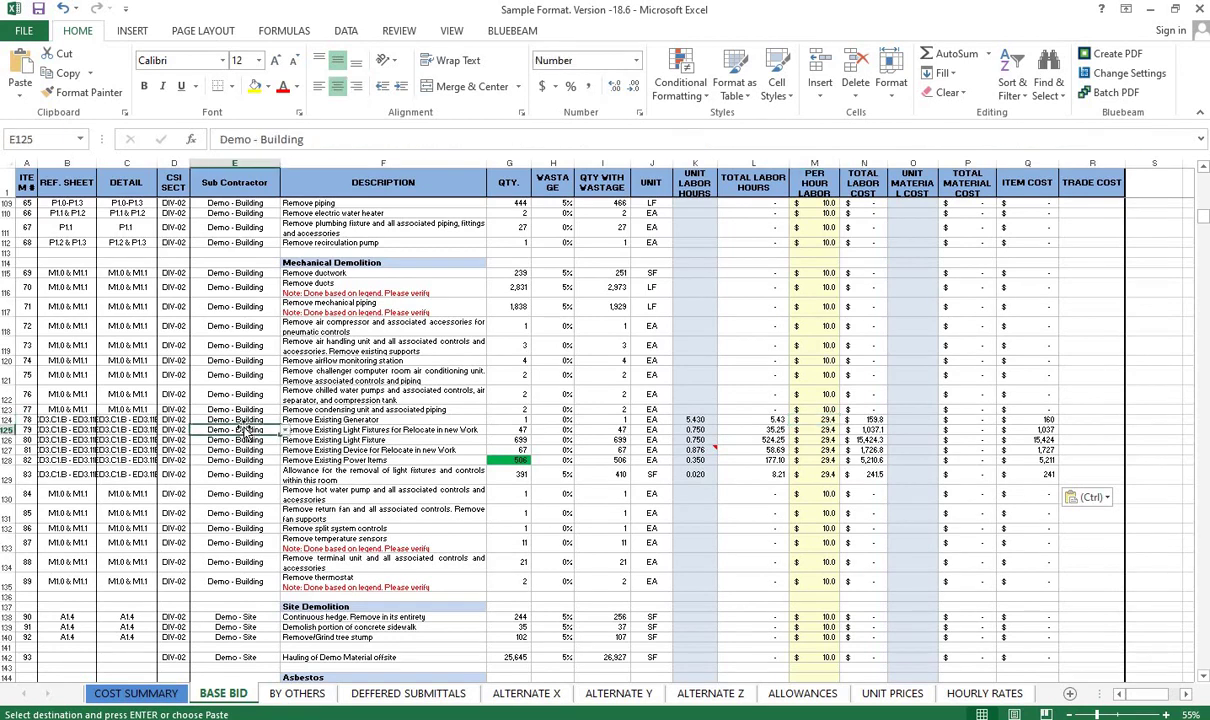
{"action": "left_click", "coordinate": [125, 449]}
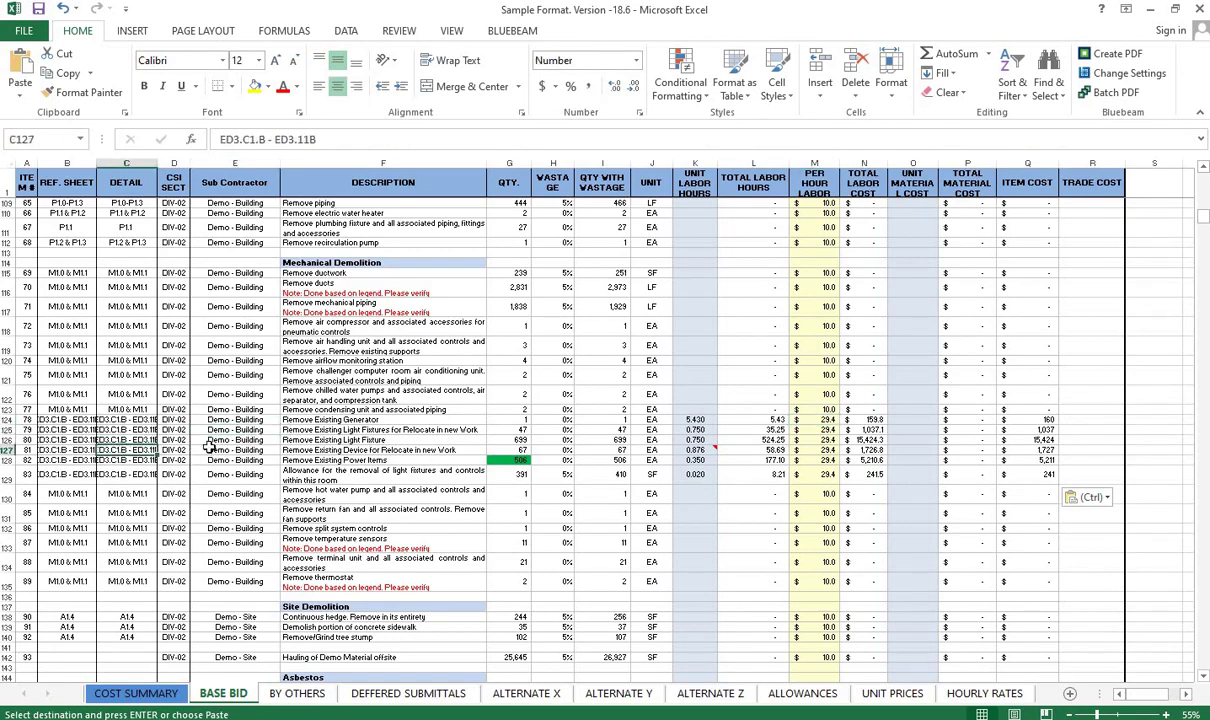
{"action": "left_click", "coordinate": [245, 450]}
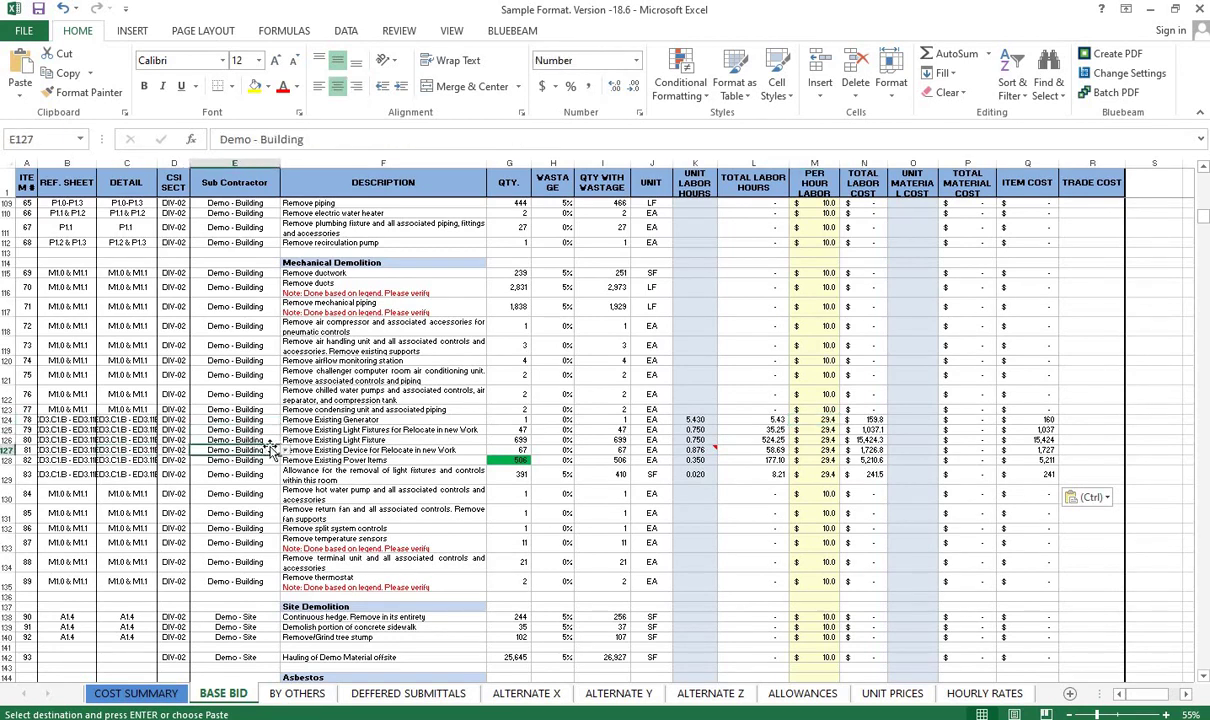
{"action": "left_click", "coordinate": [272, 440]}
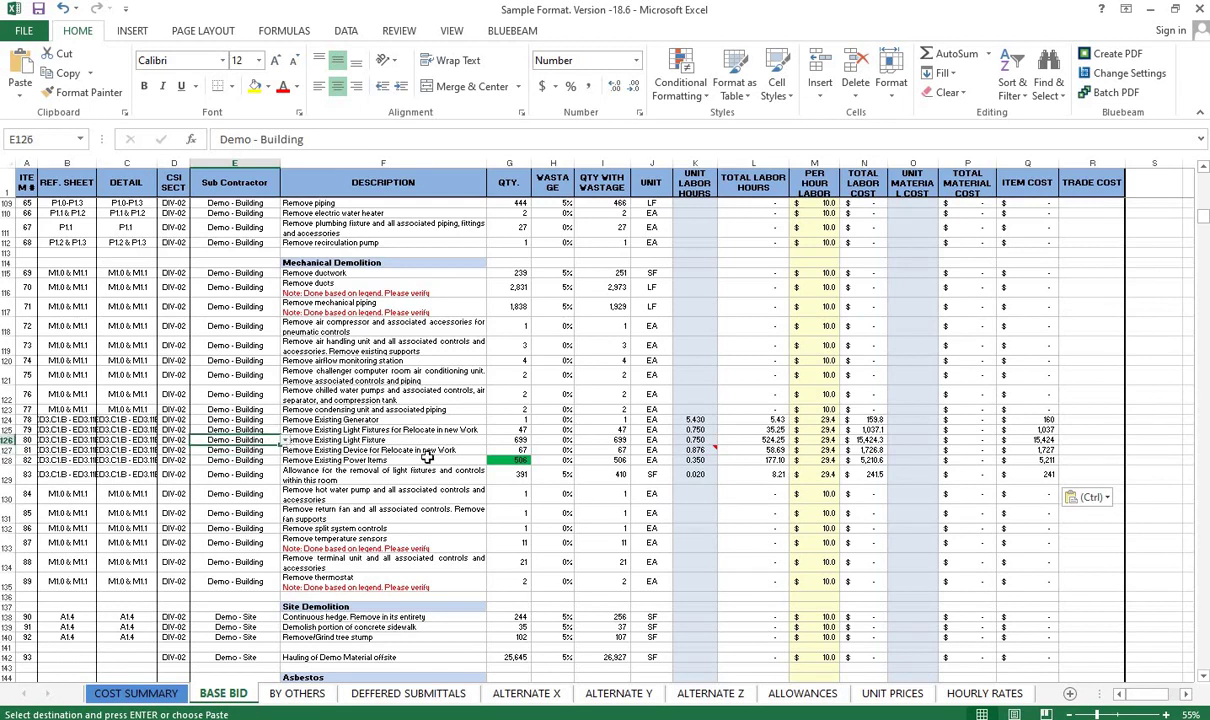
{"action": "left_click", "coordinate": [655, 441]}
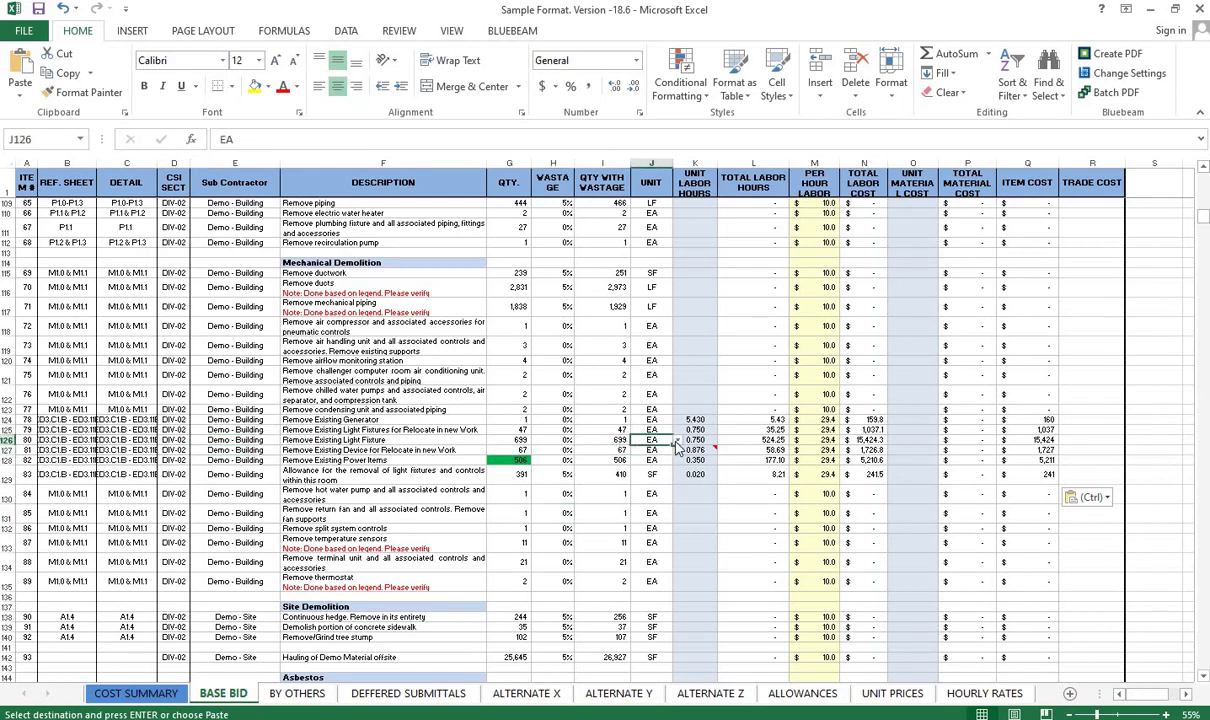
{"action": "left_click", "coordinate": [579, 479]}
{"action": "scroll", "coordinate": [470, 505], "scroll_direction": "up", "scroll_amount": 2}
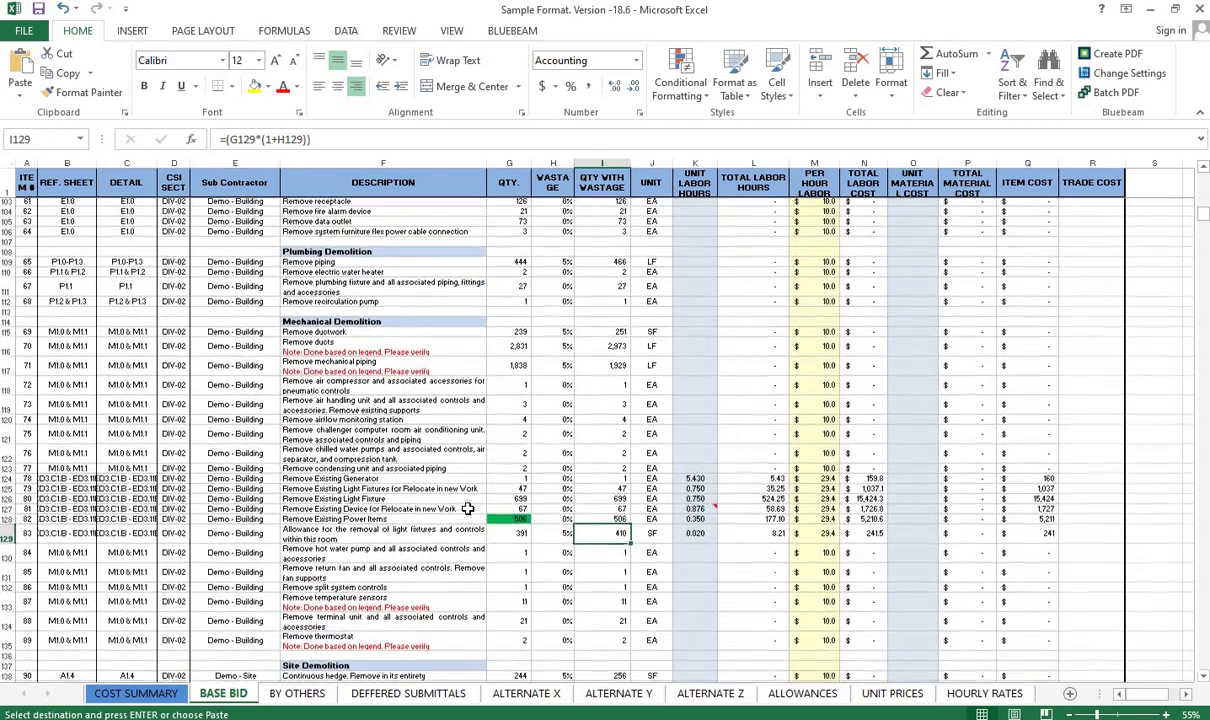
- Paste Demo - Building from E120 into Sub Contractor cells E122:E132
{"action": "left_click", "coordinate": [552, 499]}
{"action": "key", "text": "ctrl+v"}
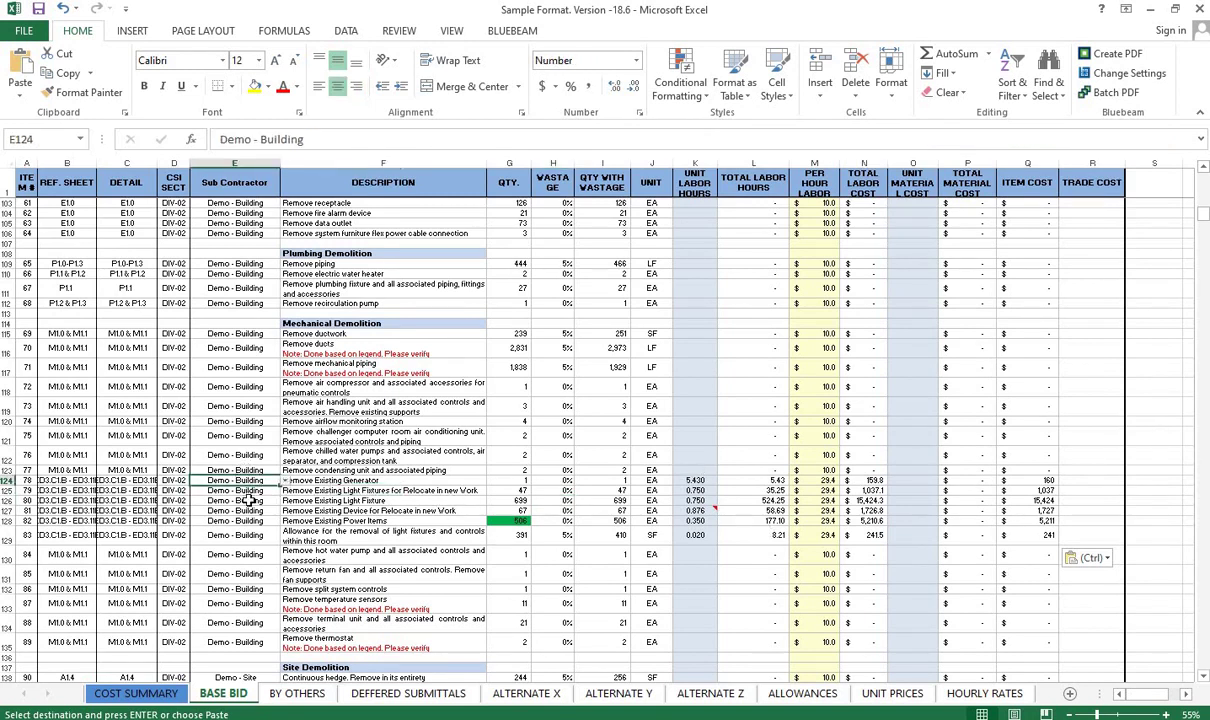
{"action": "key", "text": "Up"}
{"action": "key", "text": "Up"}
{"action": "key", "text": "Right"}
{"action": "key", "text": "Right"}
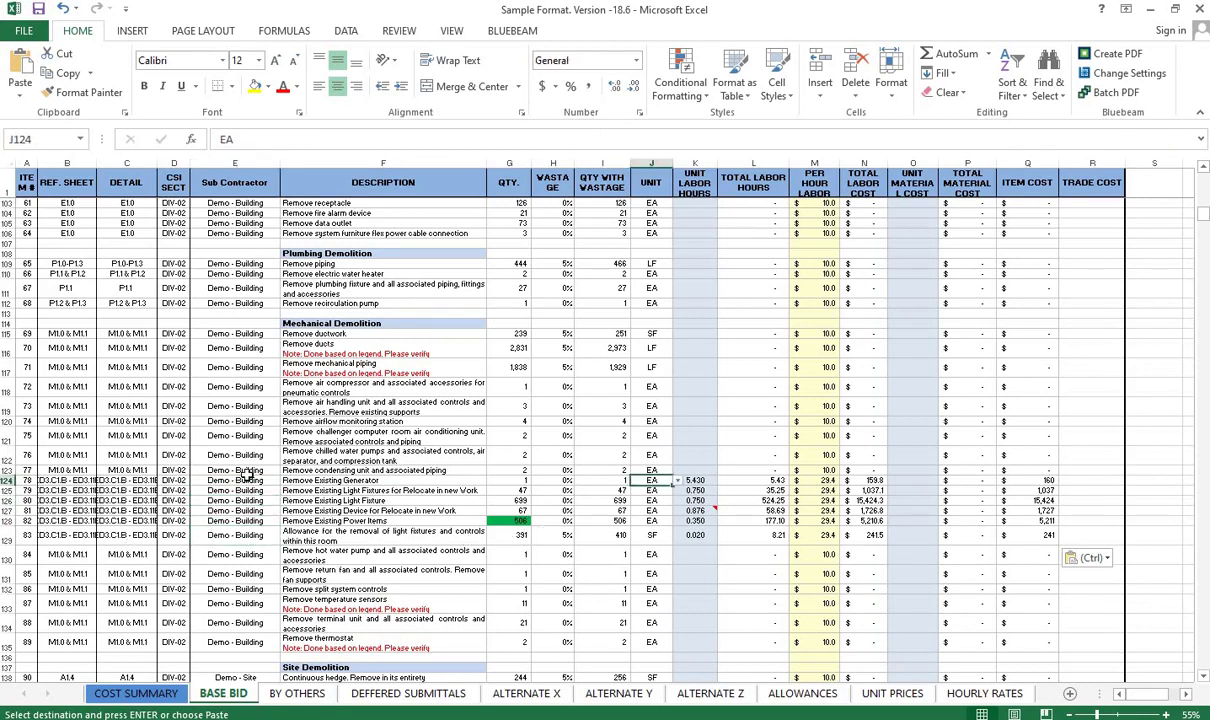
{"action": "left_click_drag", "start_coordinate": [245, 477], "coordinate": [275, 550]}
{"action": "left_click", "coordinate": [694, 520]}
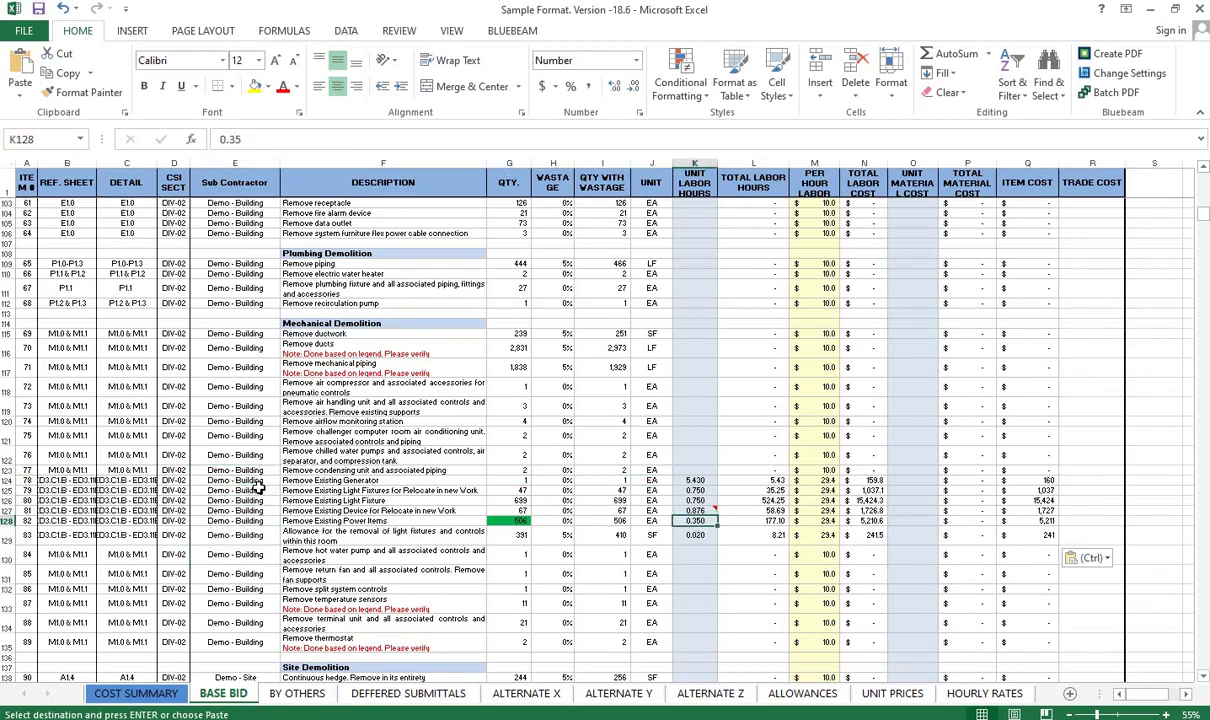
{"action": "left_click", "coordinate": [240, 422]}
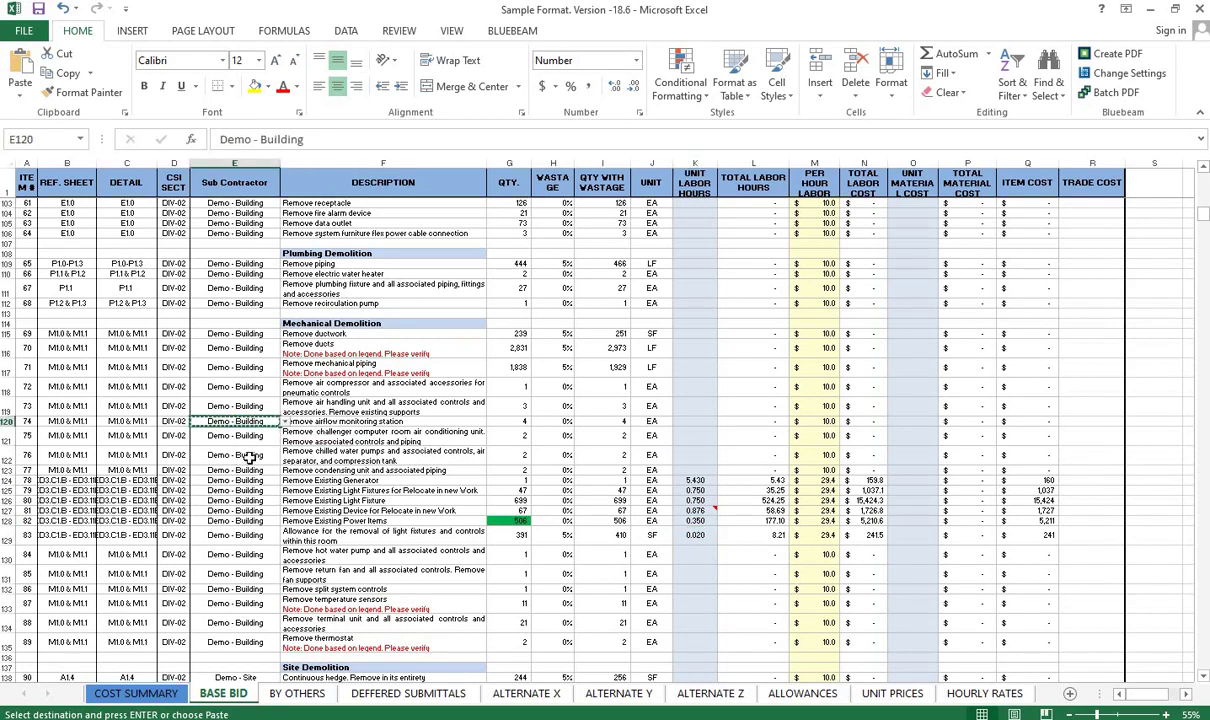
{"action": "left_click_drag", "start_coordinate": [238, 457], "coordinate": [248, 588]}
{"action": "key", "text": "ctrl+v"}
- Check the sub contractor dropdowns from E123 down through E127
{"action": "key", "text": "Down"}
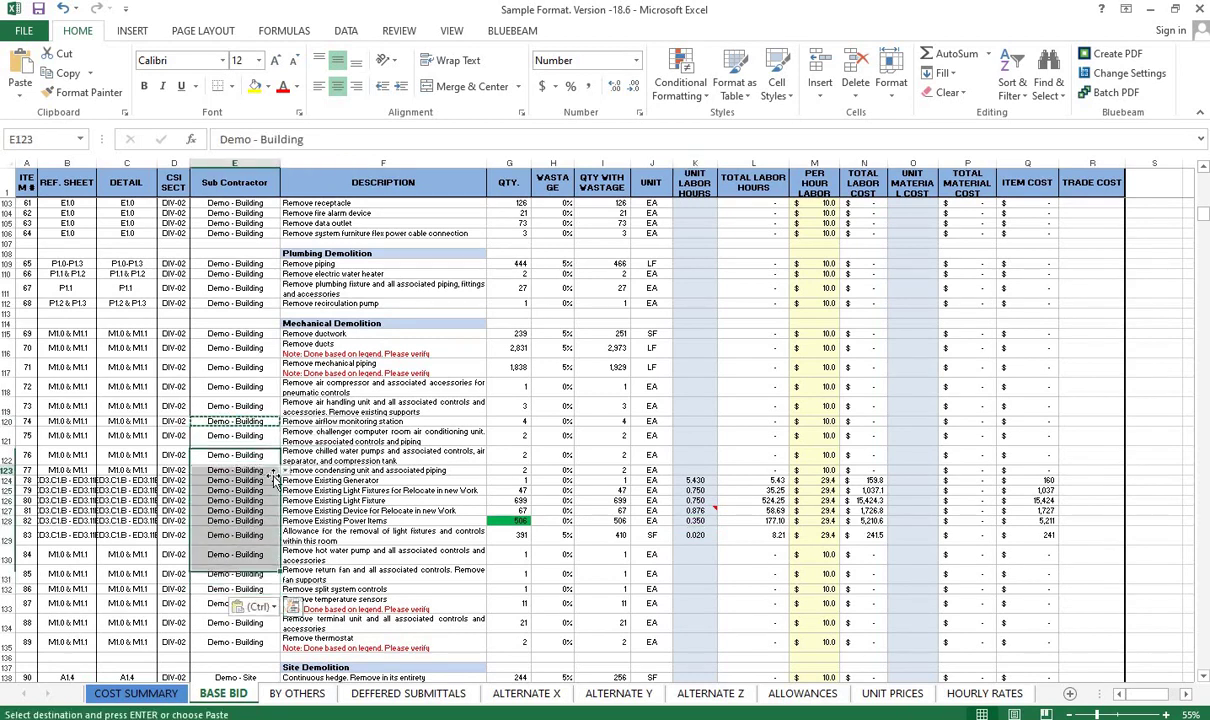
{"action": "key", "text": "alt+Down"}
{"action": "key", "text": "Escape"}
{"action": "key", "text": "Down"}
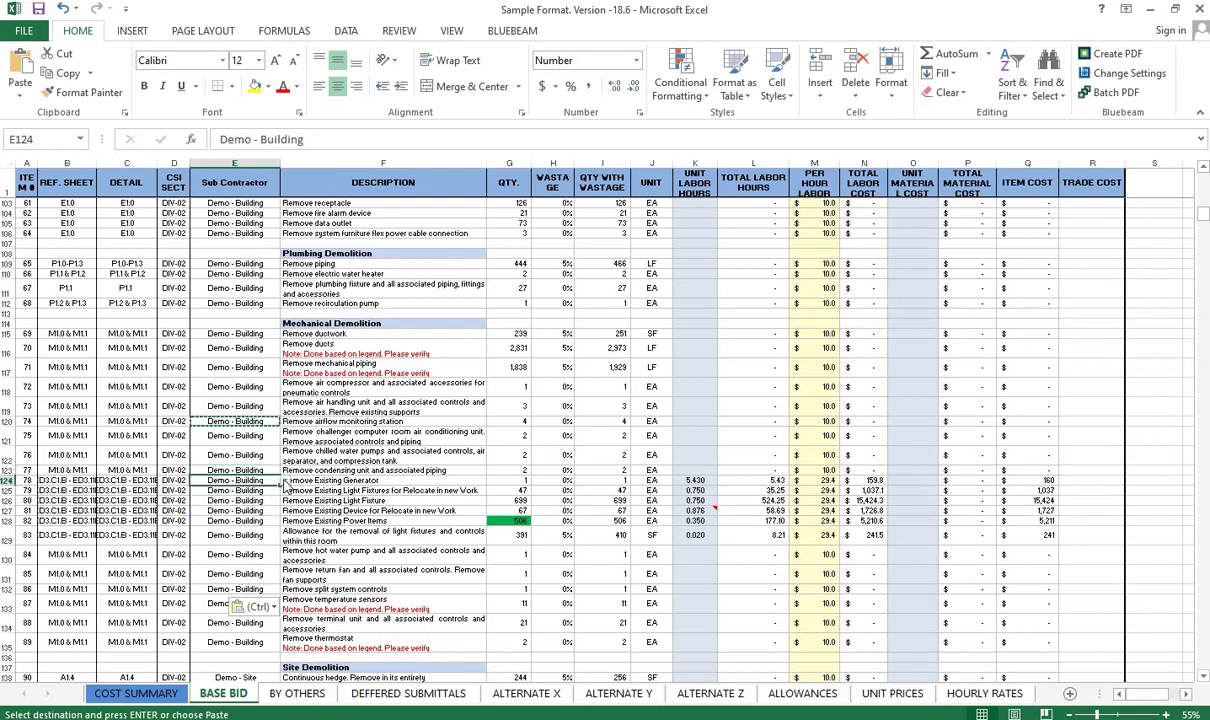
{"action": "key", "text": "alt+Down"}
{"action": "key", "text": "Escape"}
{"action": "key", "text": "Down"}
{"action": "key", "text": "Down"}
{"action": "key", "text": "Down"}
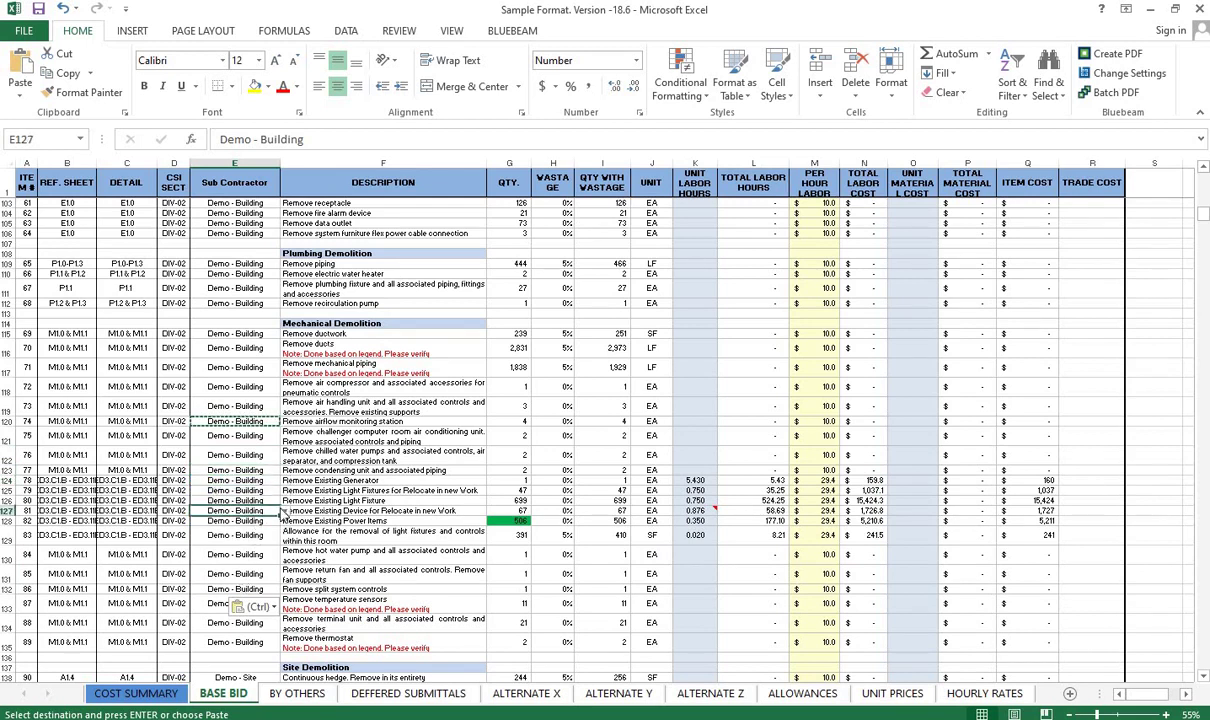
{"action": "key", "text": "alt+Down"}
{"action": "key", "text": "Escape"}
{"action": "key", "text": "Escape"}
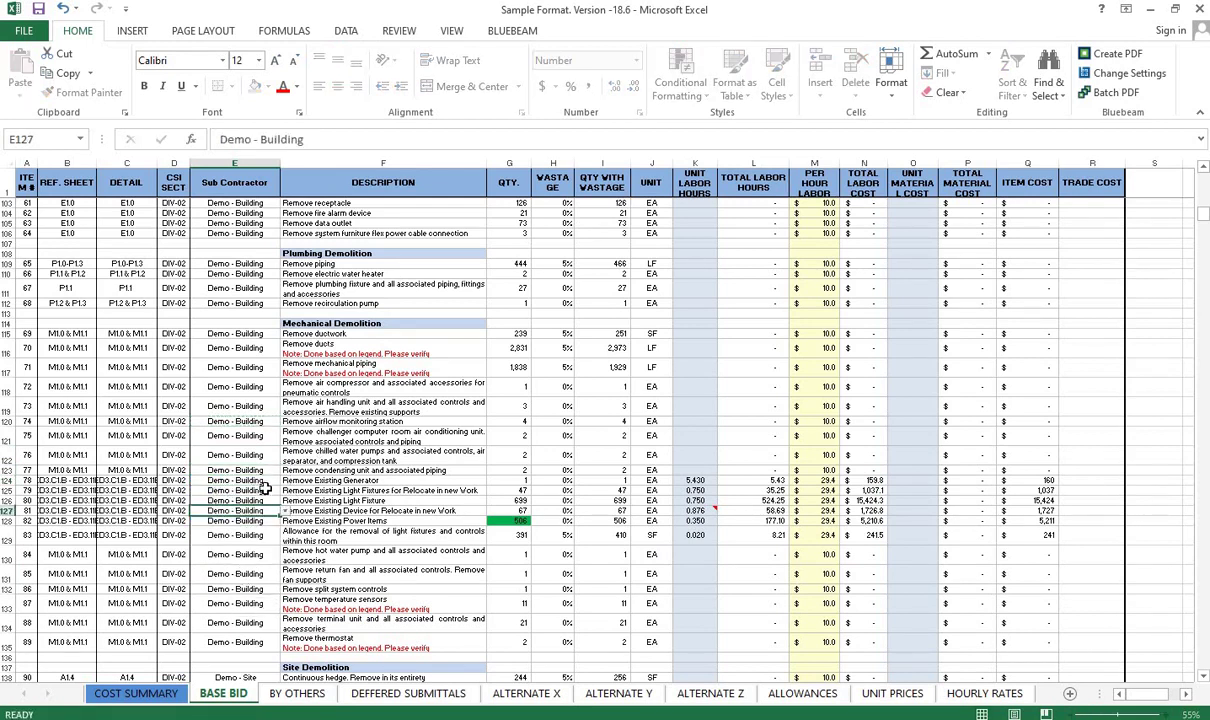
{"action": "key", "text": "Up"}
{"action": "key", "text": "Up"}
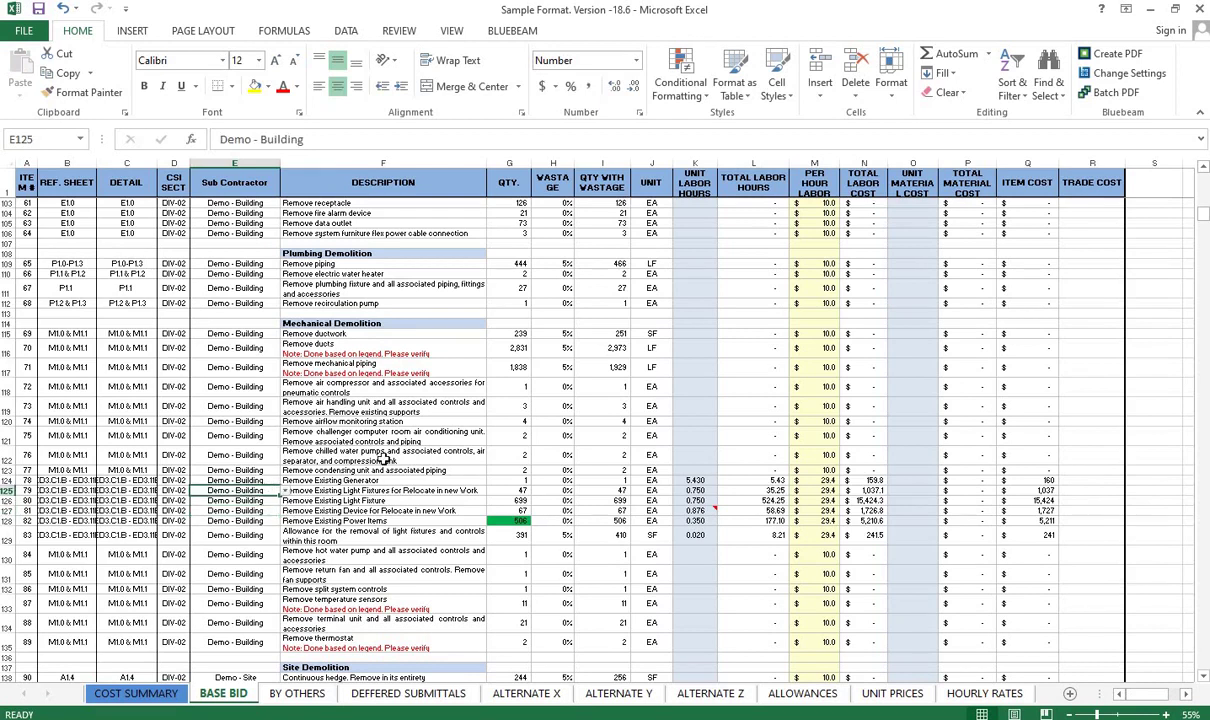
{"action": "scroll", "coordinate": [382, 456], "scroll_direction": "down", "scroll_amount": 3}
{"action": "scroll", "coordinate": [382, 456], "scroll_direction": "down", "scroll_amount": 3}
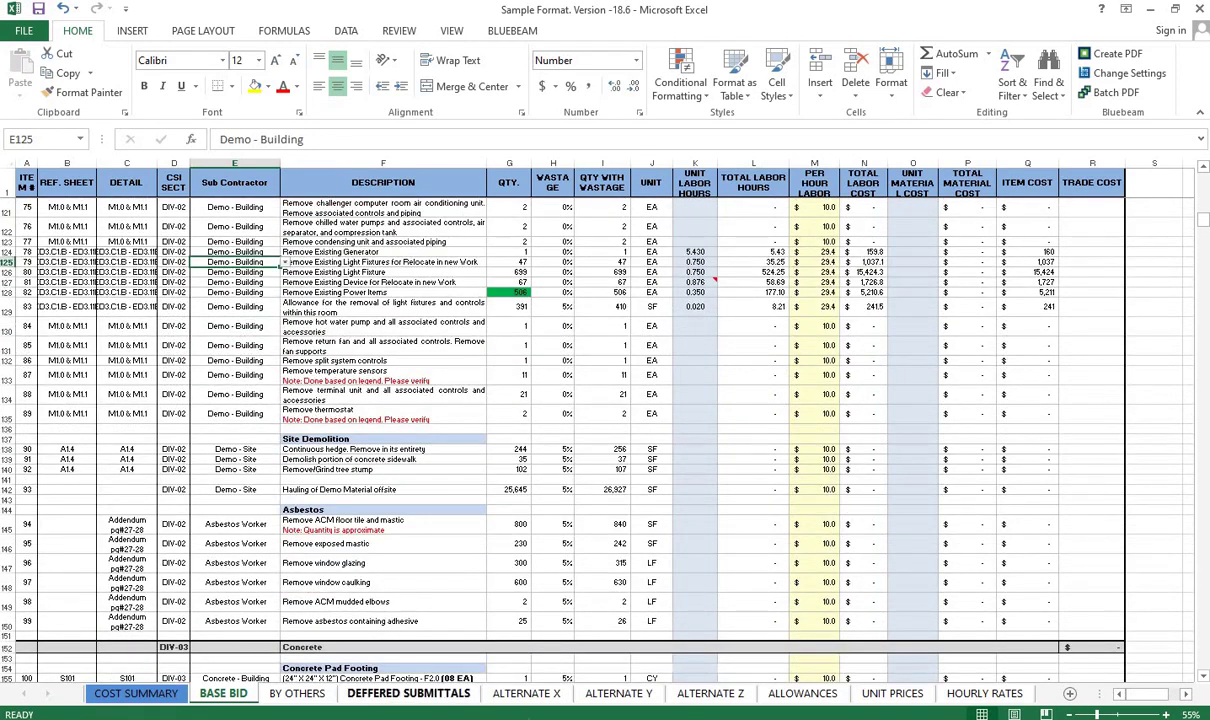
- Copy Demo - Building from Daily Building Swing's E89 into Sample Format's E141
{"action": "mouse_move", "coordinate": [485, 715]}
{"action": "left_click", "coordinate": [572, 620]}
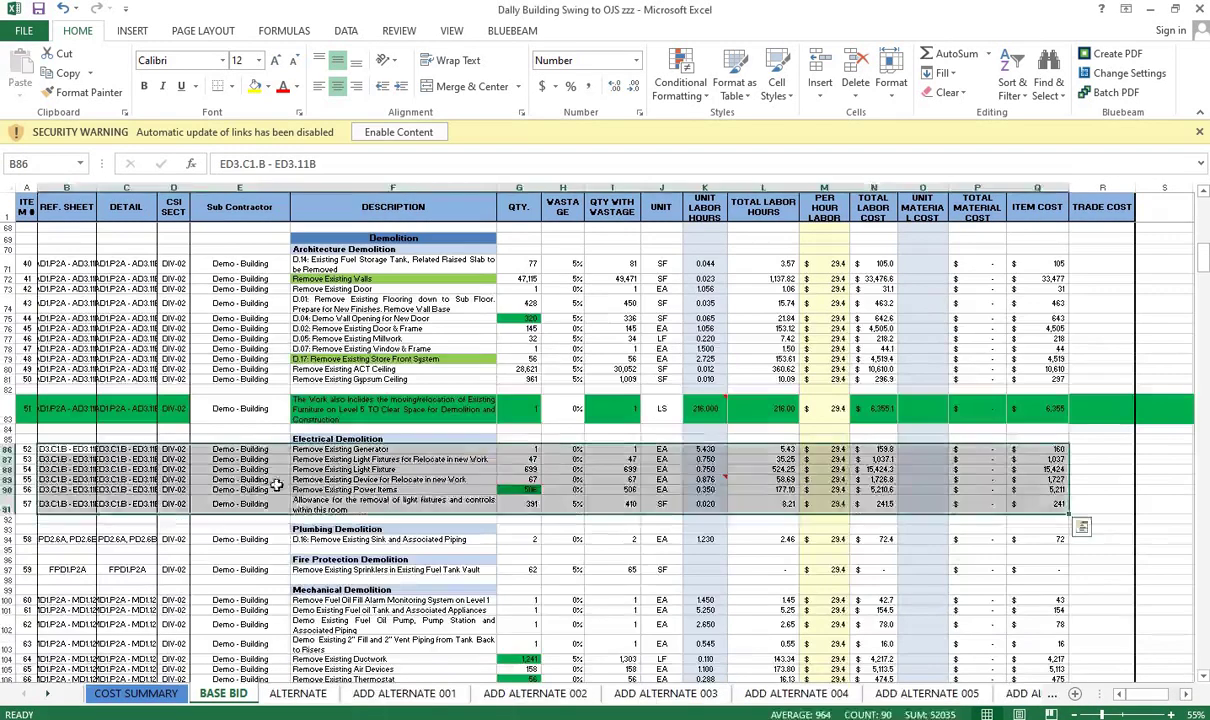
{"action": "left_click", "coordinate": [277, 482]}
{"action": "key", "text": "ctrl+c"}
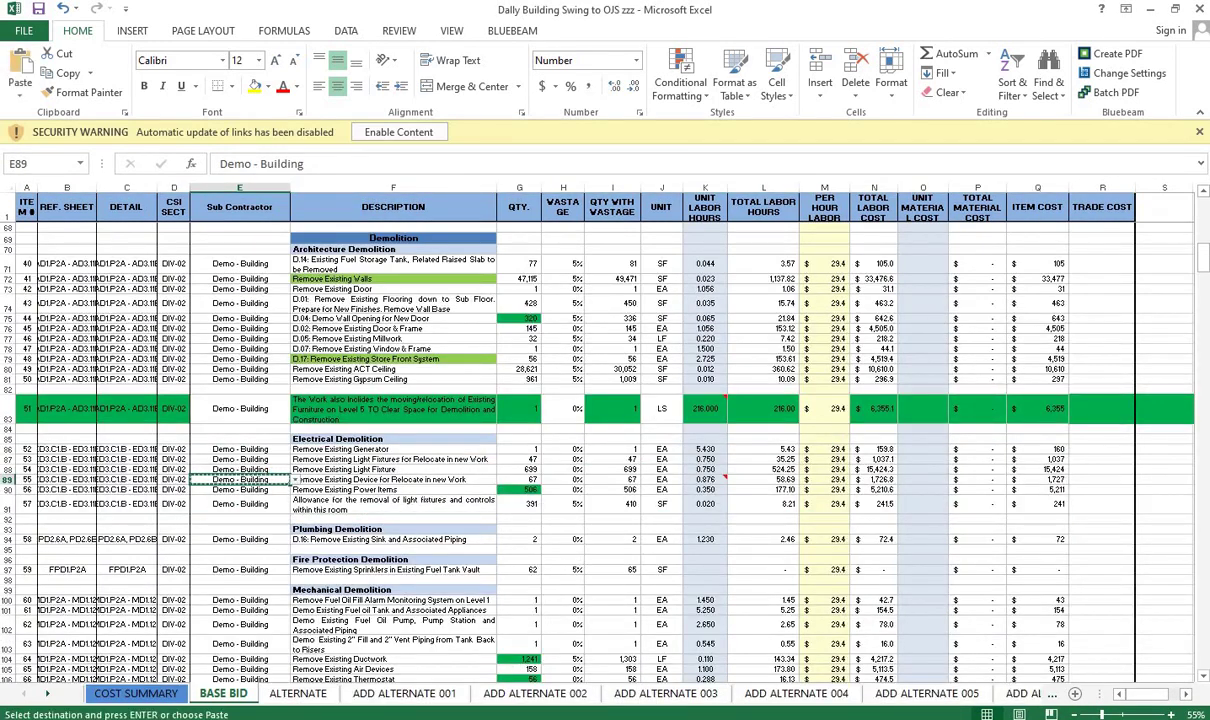
{"action": "mouse_move", "coordinate": [485, 715]}
{"action": "left_click", "coordinate": [430, 625]}
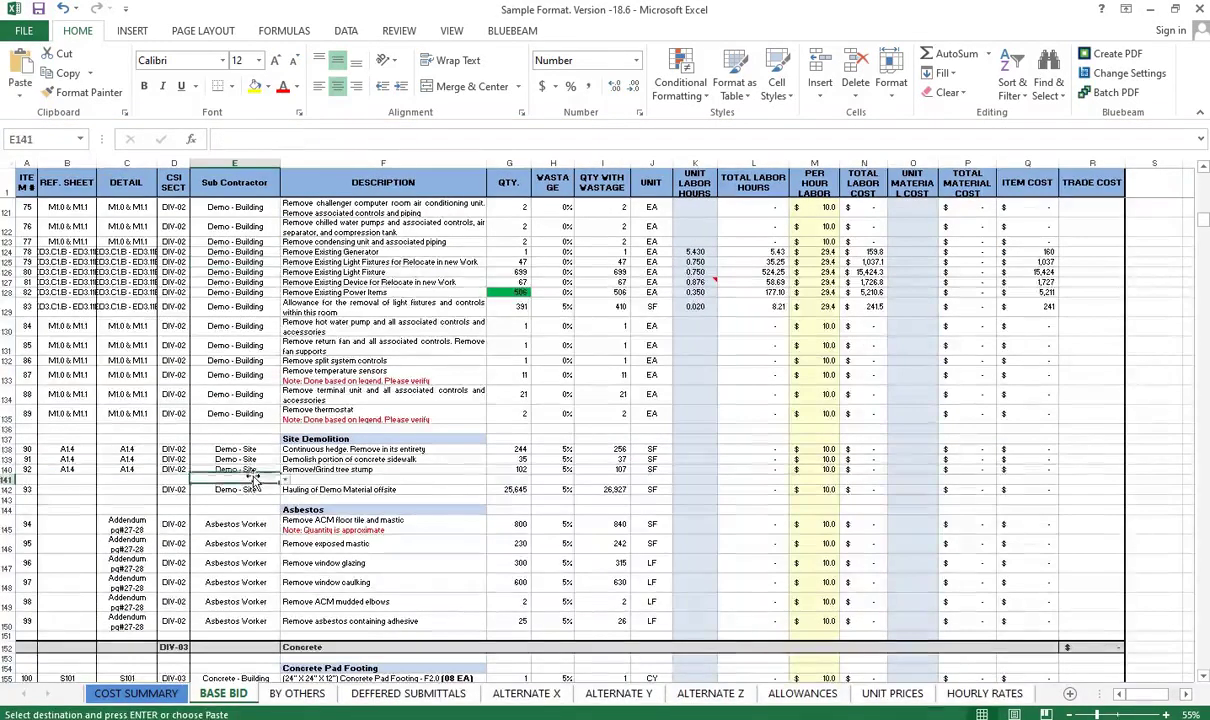
{"action": "right_click", "coordinate": [252, 478]}
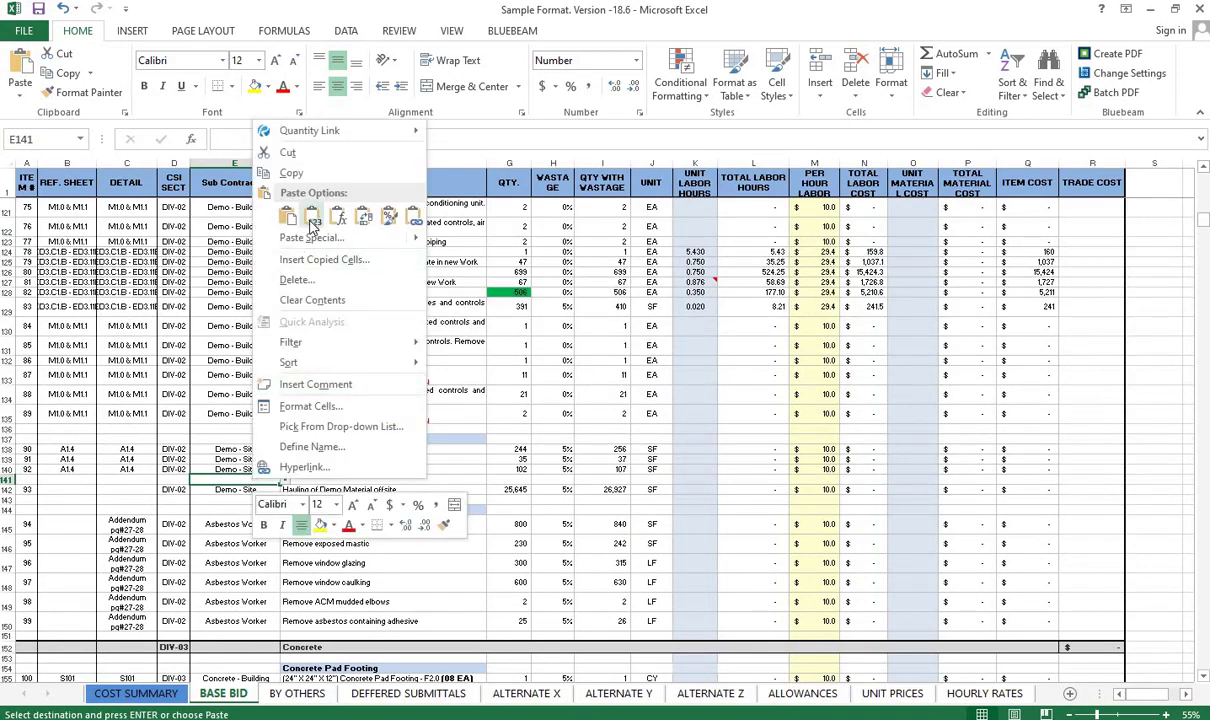
{"action": "left_click", "coordinate": [295, 208]}
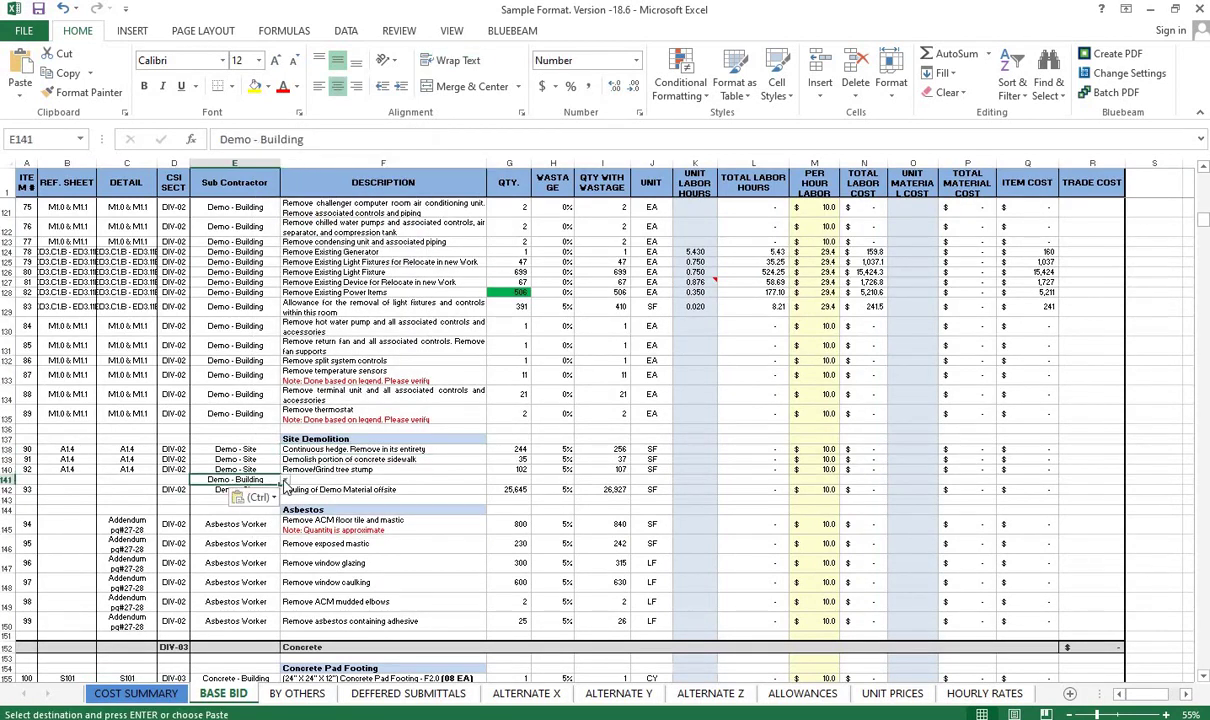
{"action": "left_click", "coordinate": [645, 417]}
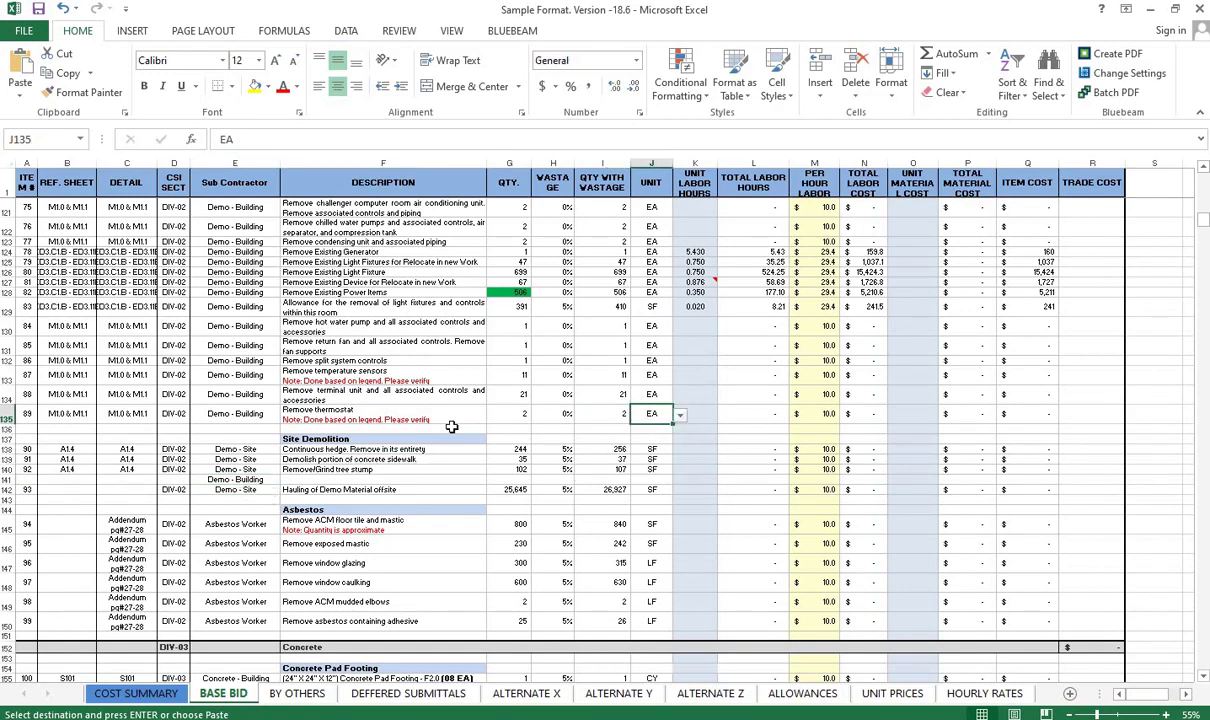
- Fill row 122's $10.0 hourly rate formula in column M down through row 135
{"action": "scroll", "coordinate": [451, 425], "scroll_direction": "up", "scroll_amount": 3}
{"action": "scroll", "coordinate": [445, 400], "scroll_direction": "up", "scroll_amount": 3}
{"action": "scroll", "coordinate": [438, 383], "scroll_direction": "up", "scroll_amount": 2}
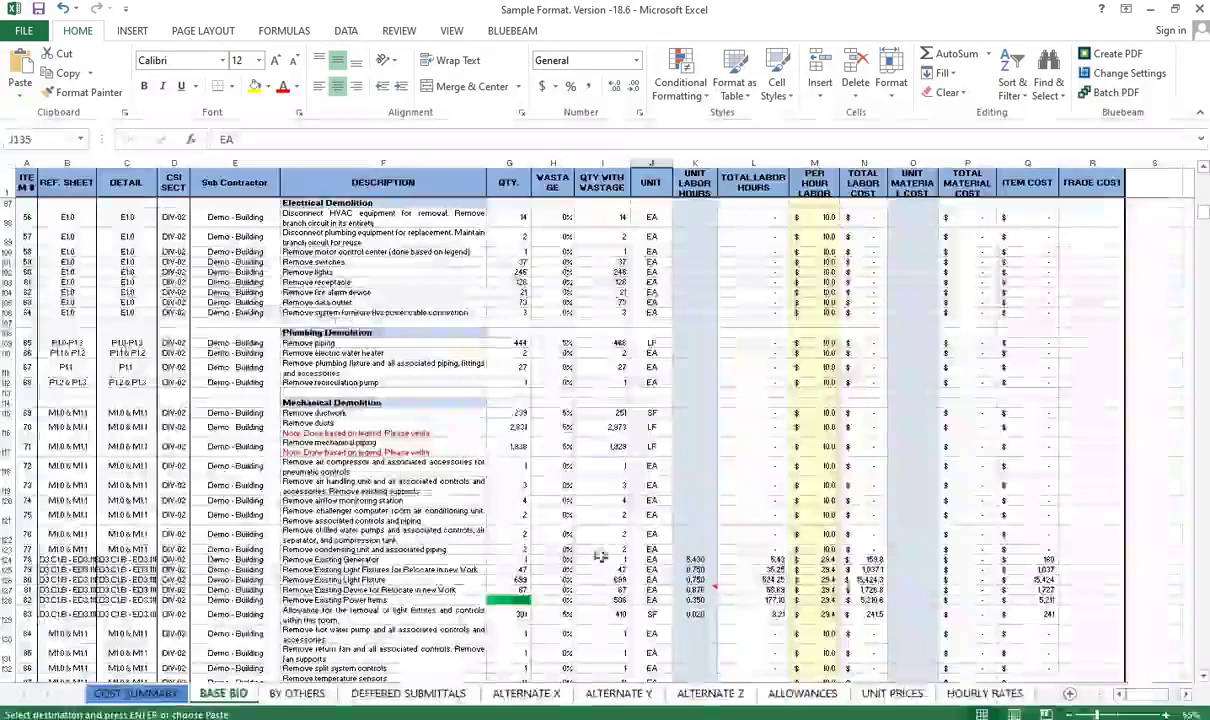
{"action": "scroll", "coordinate": [408, 476], "scroll_direction": "up", "scroll_amount": 3}
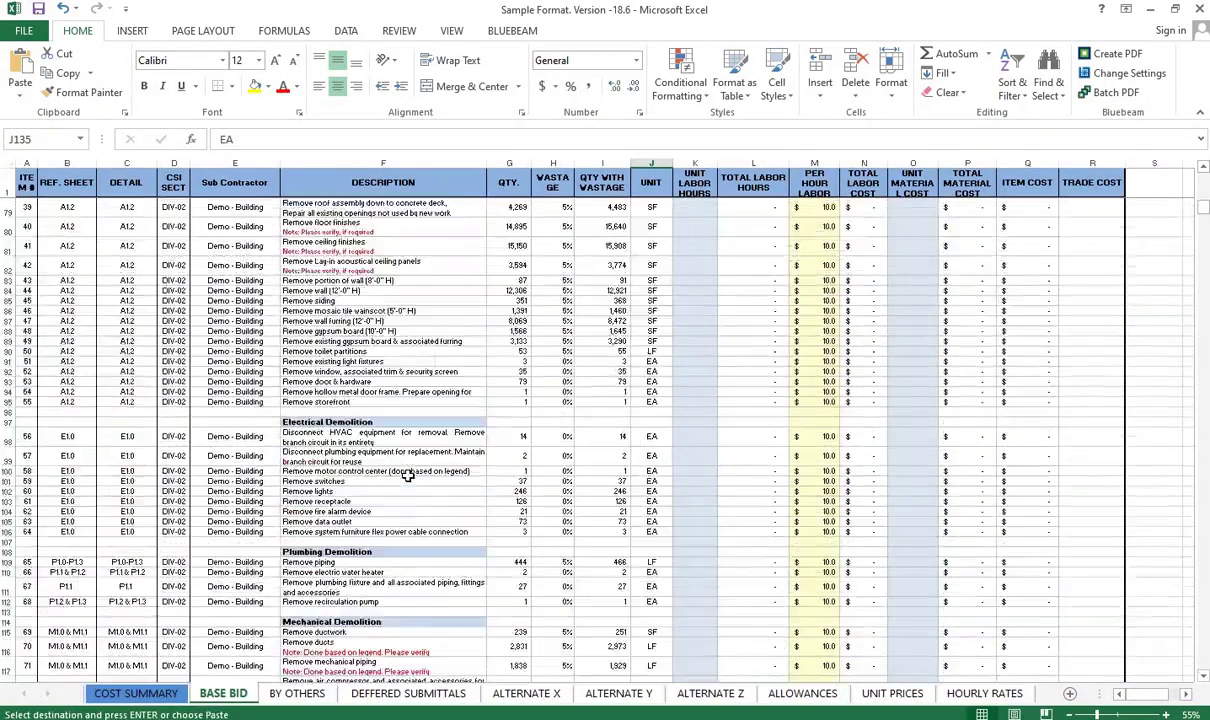
{"action": "scroll", "coordinate": [408, 476], "scroll_direction": "up", "scroll_amount": 5}
{"action": "scroll", "coordinate": [408, 476], "scroll_direction": "down", "scroll_amount": 1}
{"action": "scroll", "coordinate": [408, 476], "scroll_direction": "down", "scroll_amount": 2}
{"action": "scroll", "coordinate": [408, 476], "scroll_direction": "down", "scroll_amount": 9}
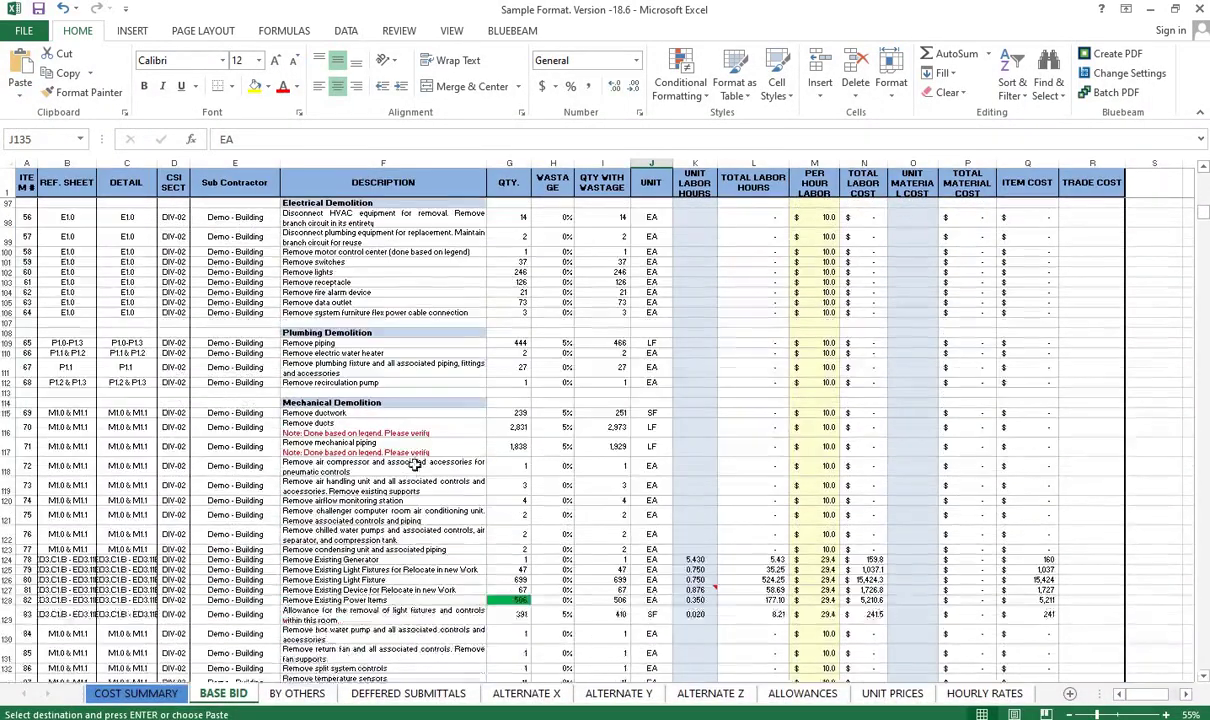
{"action": "left_click_drag", "start_coordinate": [126, 549], "coordinate": [1003, 596]}
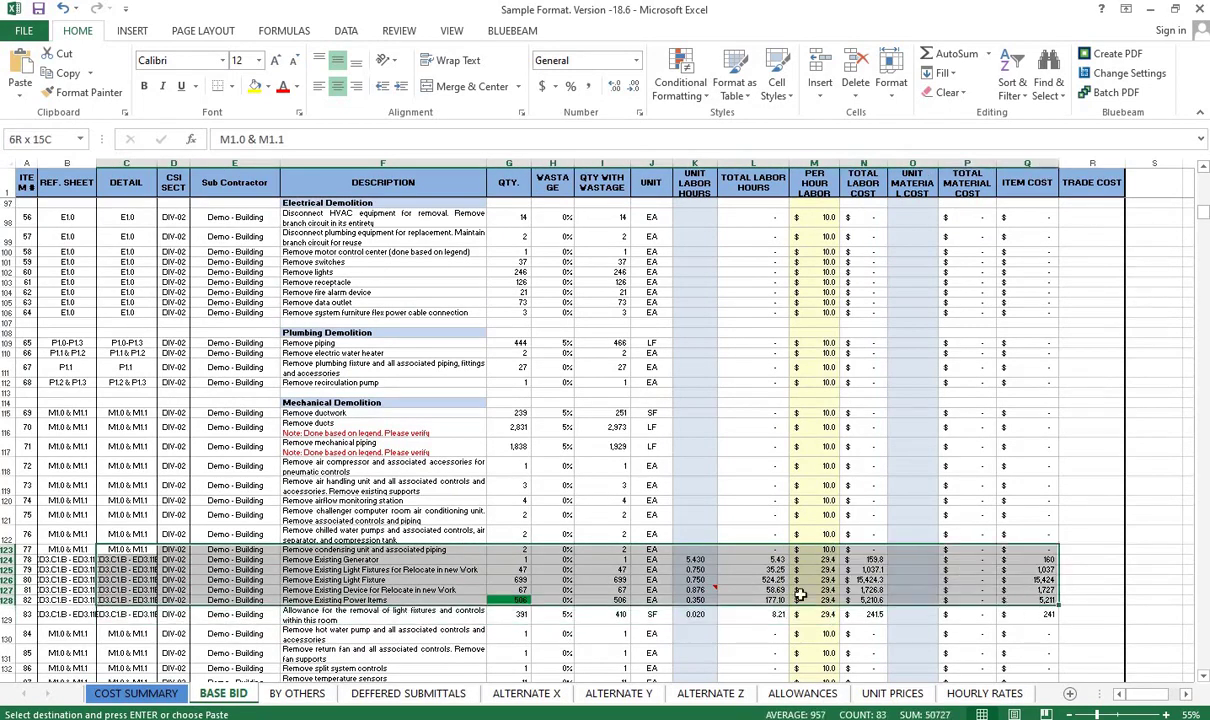
{"action": "scroll", "coordinate": [809, 304], "scroll_direction": "down", "scroll_amount": 3}
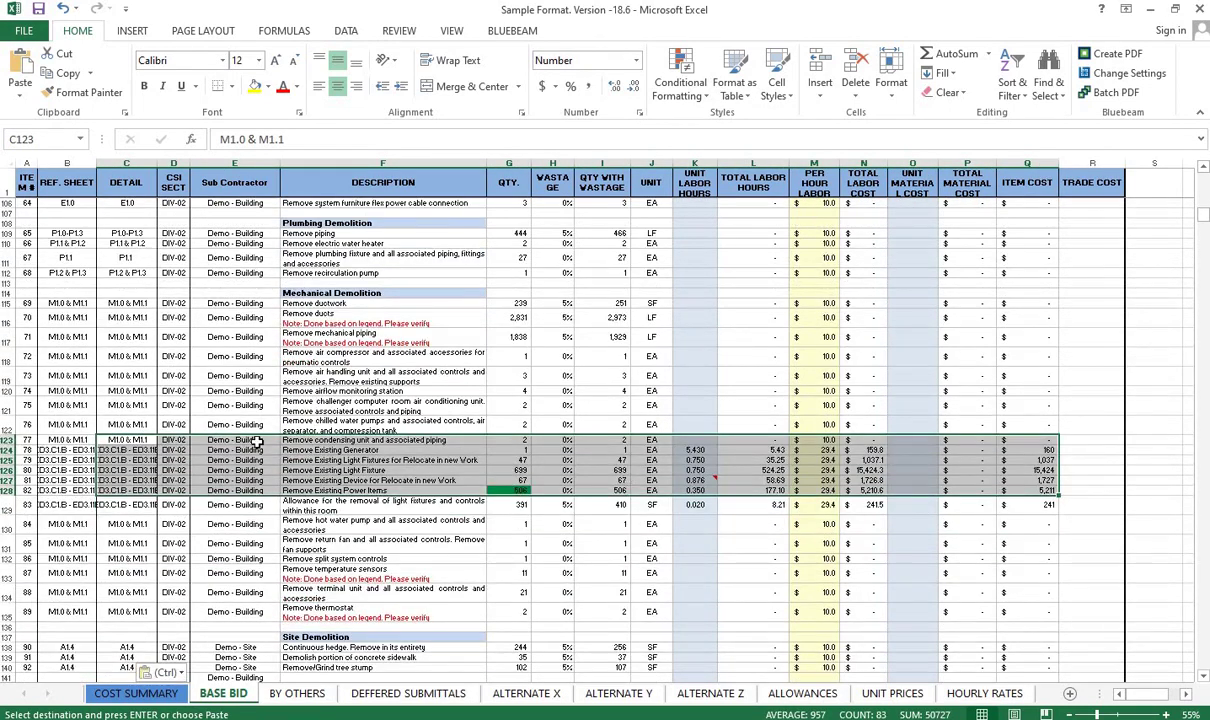
{"action": "scroll", "coordinate": [257, 441], "scroll_direction": "down", "scroll_amount": 4}
{"action": "scroll", "coordinate": [655, 465], "scroll_direction": "up", "scroll_amount": 2}
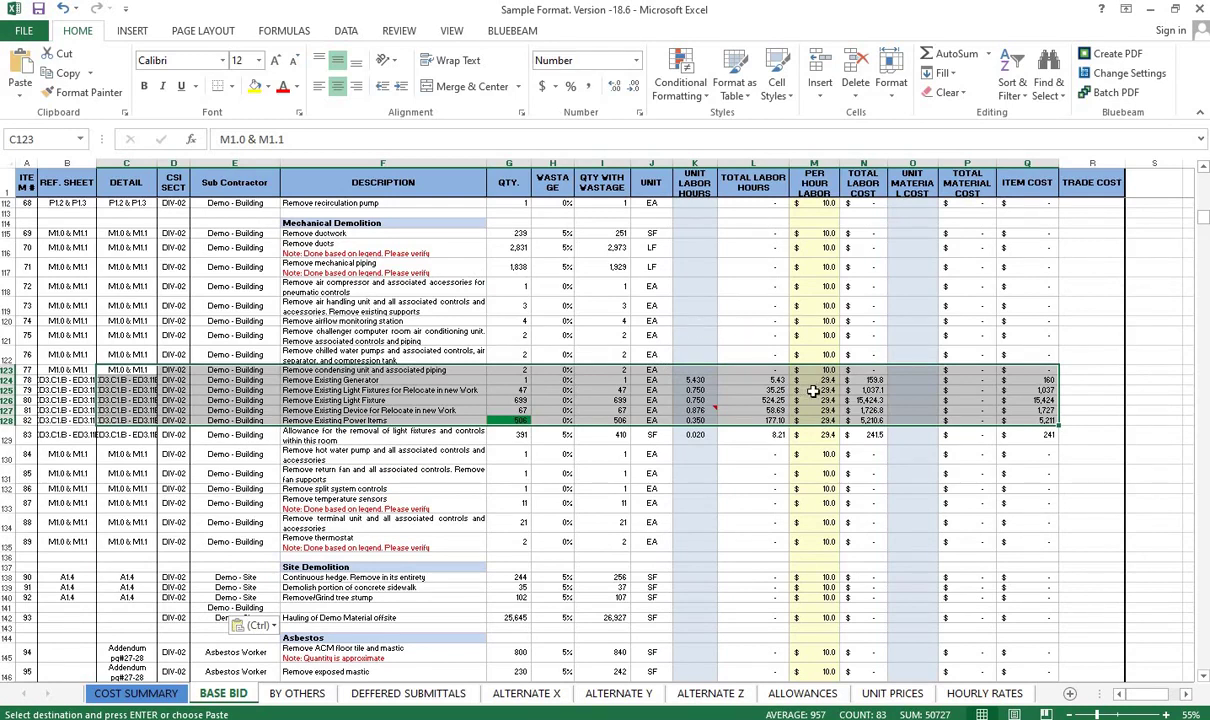
{"action": "left_click_drag", "start_coordinate": [813, 391], "coordinate": [813, 421]}
{"action": "key", "text": "shift+Left"}
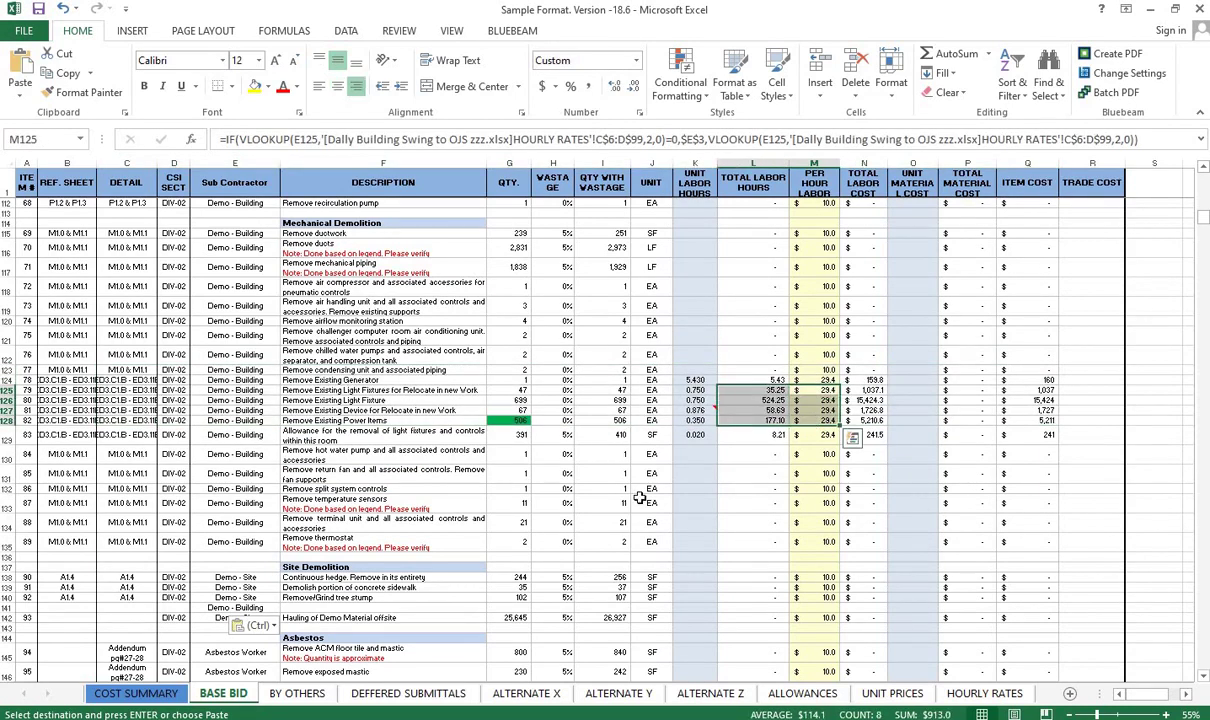
{"action": "left_click", "coordinate": [639, 497]}
{"action": "left_click", "coordinate": [822, 355]}
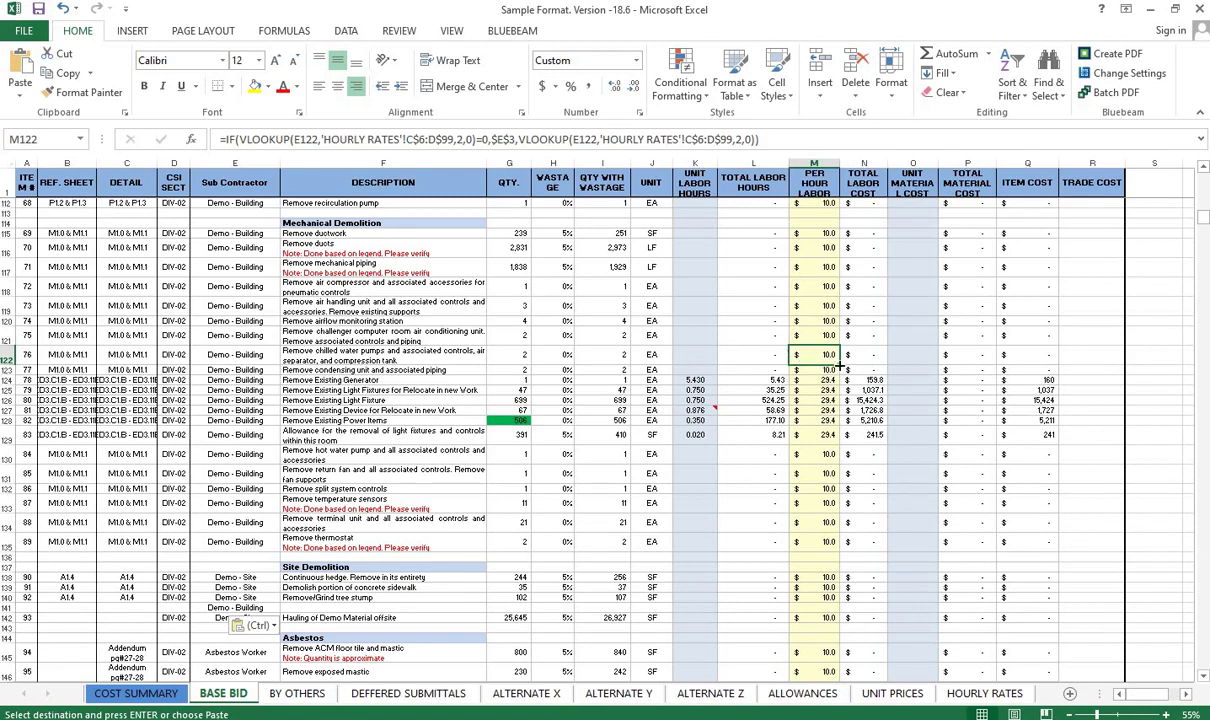
{"action": "left_click_drag", "start_coordinate": [839, 362], "coordinate": [840, 548]}
- Verify the updated hourly rates and sub contractors in rows 121–126
{"action": "left_click_drag", "start_coordinate": [222, 354], "coordinate": [243, 490]}
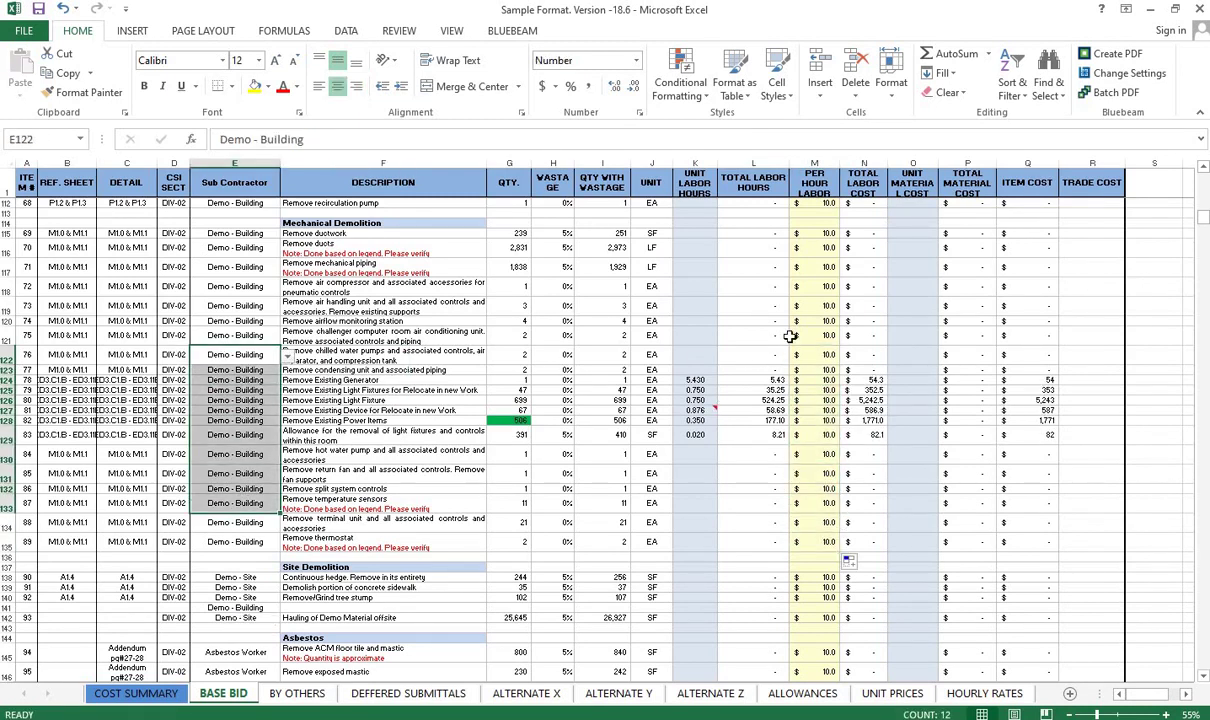
{"action": "left_click_drag", "start_coordinate": [791, 337], "coordinate": [796, 502]}
{"action": "left_click_drag", "start_coordinate": [800, 354], "coordinate": [800, 454]}
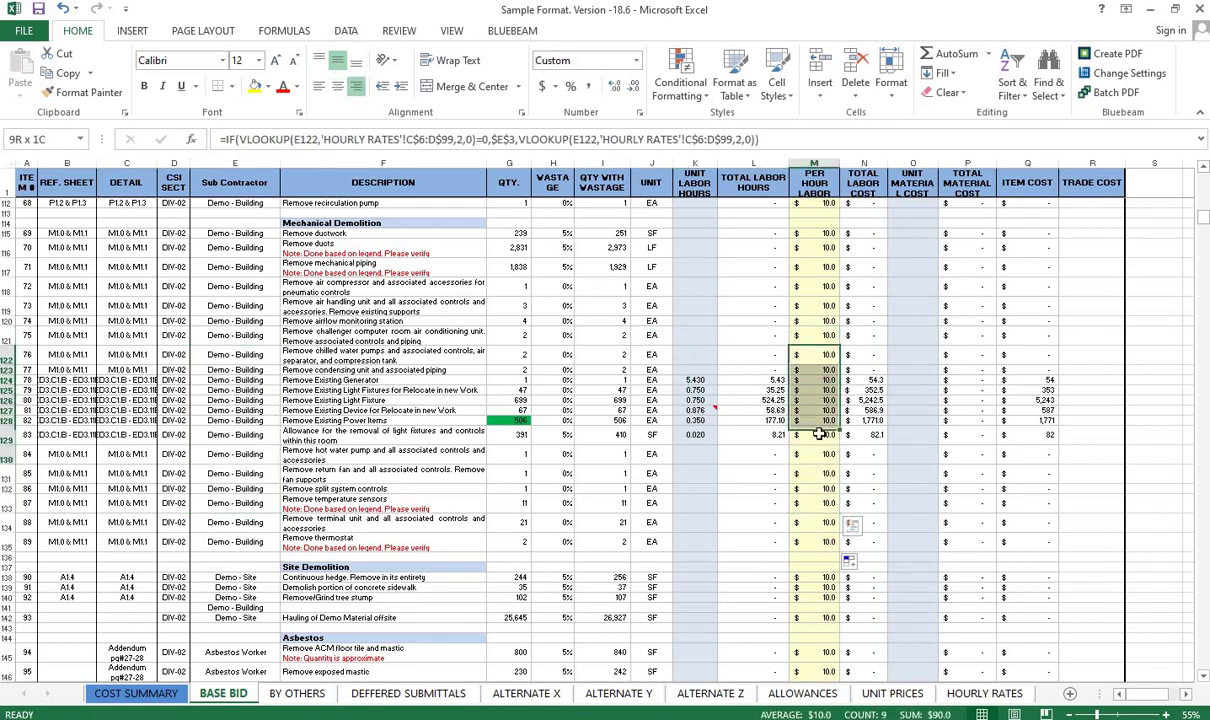
{"action": "left_click", "coordinate": [243, 380]}
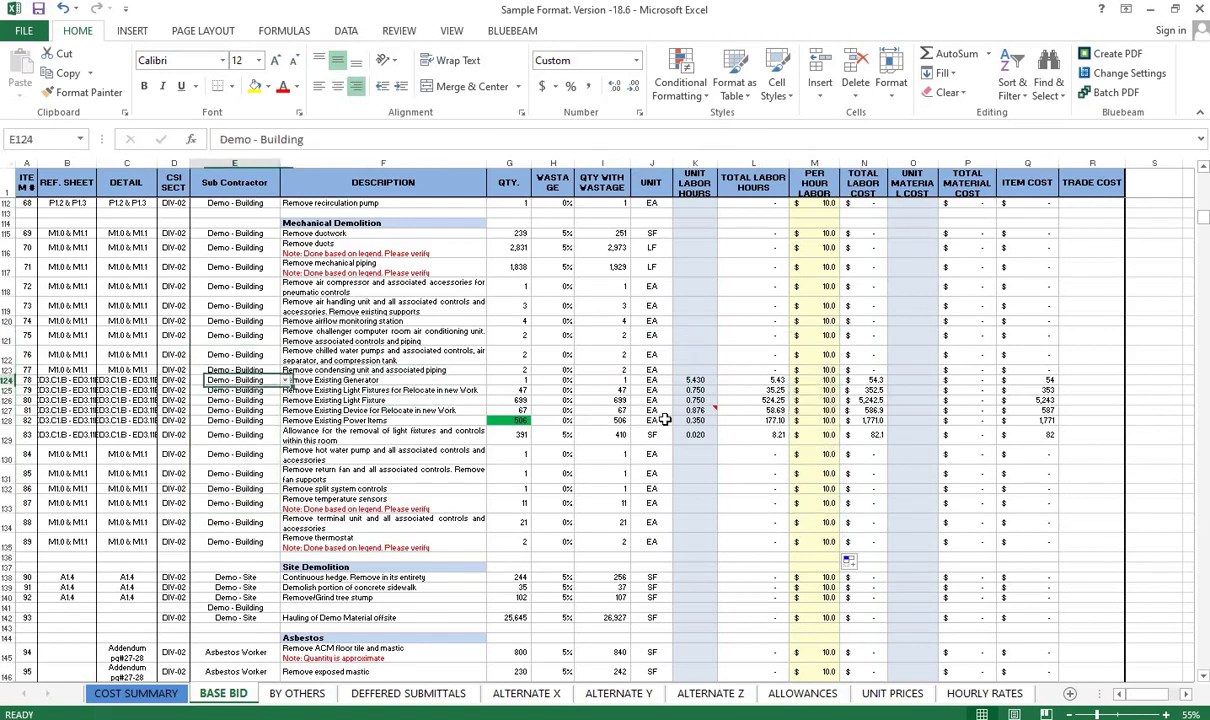
{"action": "left_click", "coordinate": [813, 400]}
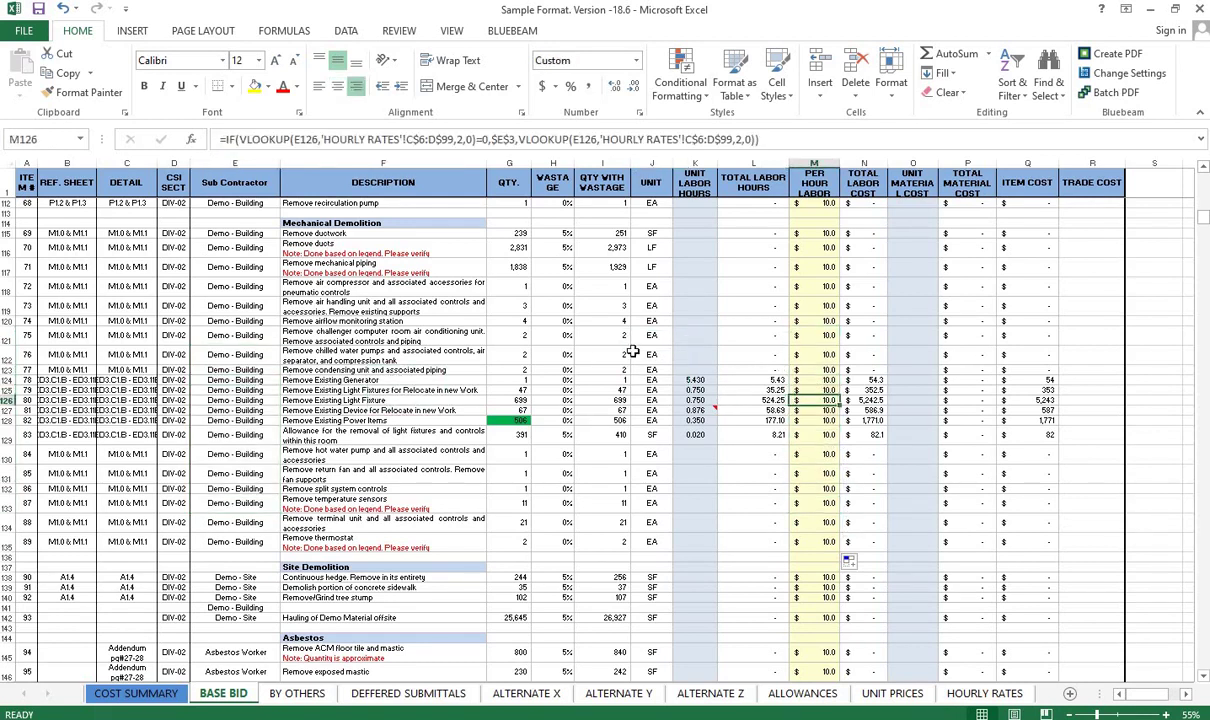
- Fill row 118's wastage formula in column H down through row 135
{"action": "left_click", "coordinate": [564, 286]}
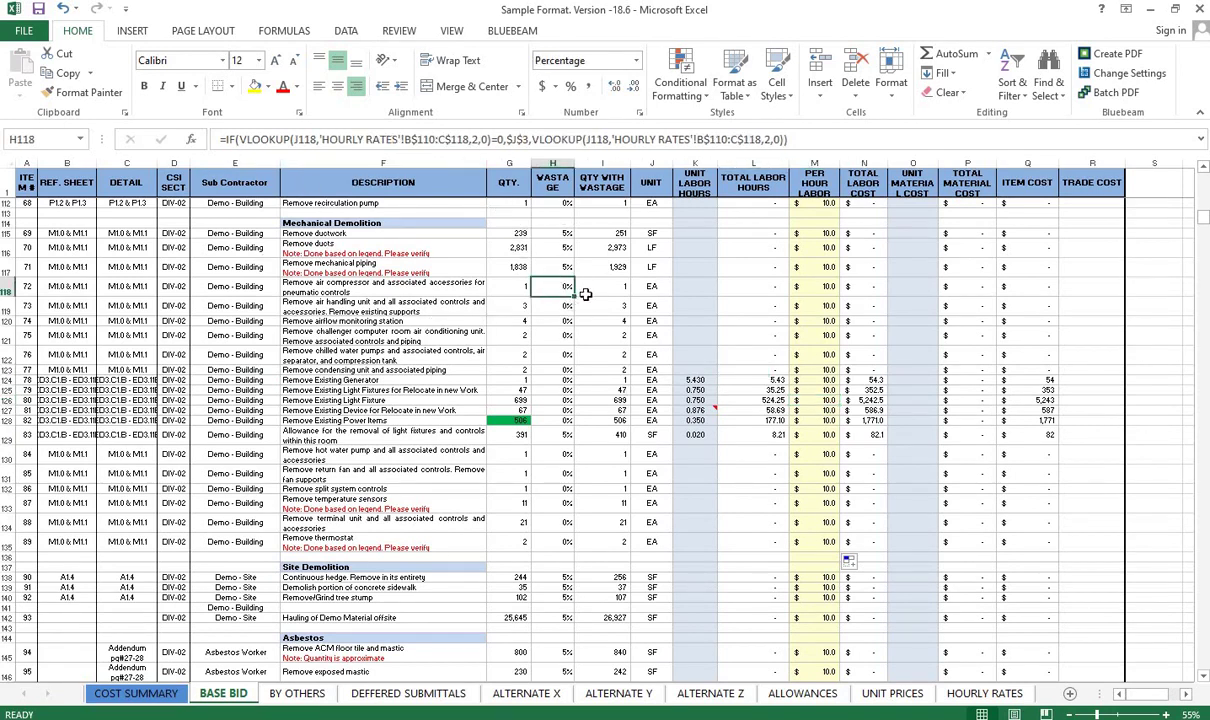
{"action": "left_click_drag", "start_coordinate": [574, 296], "coordinate": [560, 545]}
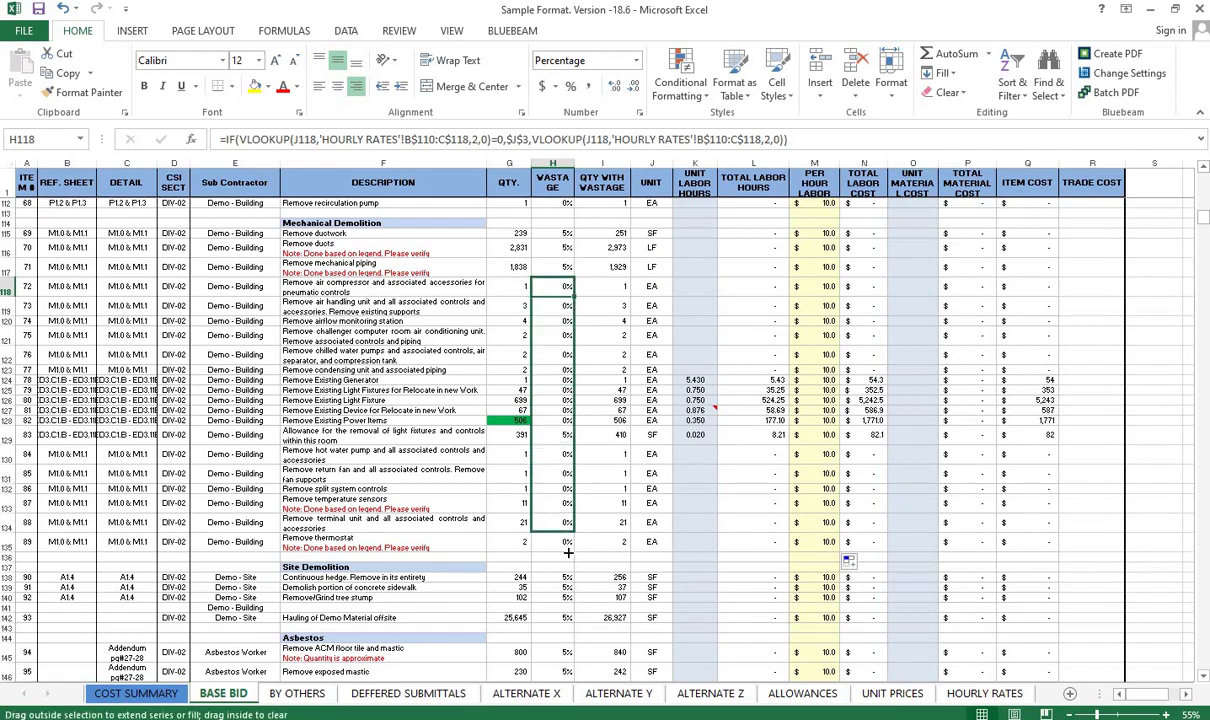
{"action": "key", "text": "Down"}
{"action": "key", "text": "Down"}
{"action": "key", "text": "Down"}
{"action": "key", "text": "Down"}
{"action": "key", "text": "Down"}
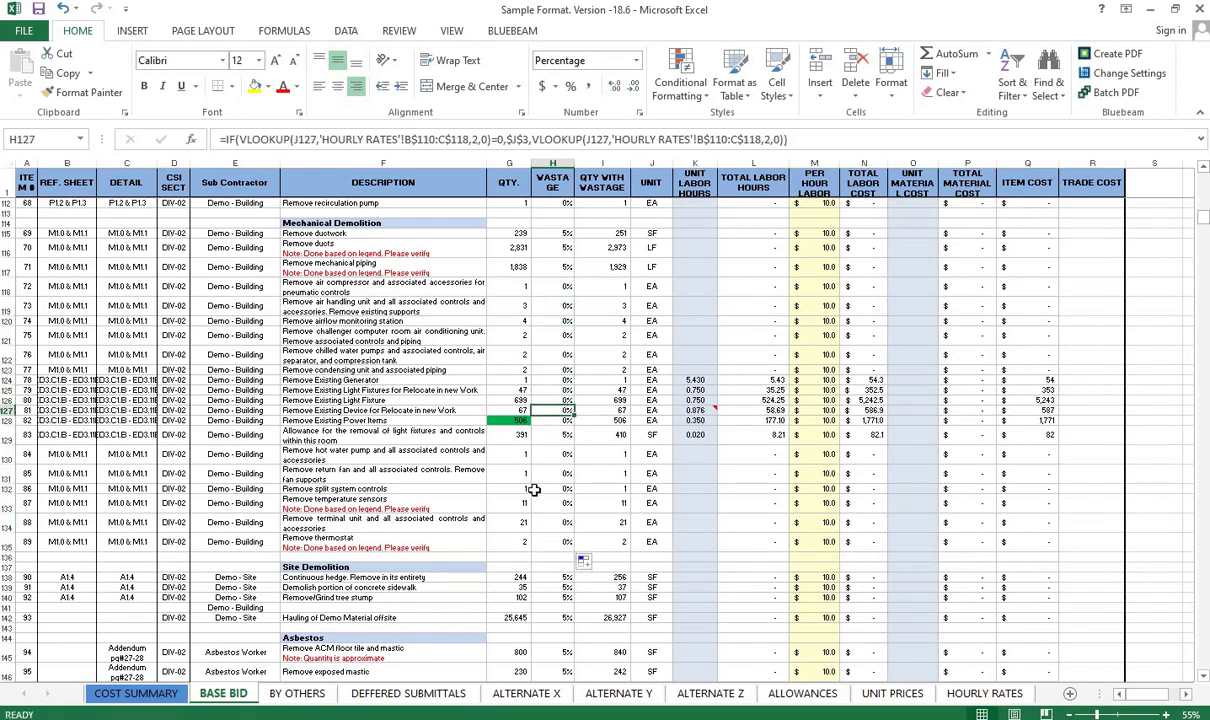
{"action": "key", "text": "Down"}
{"action": "key", "text": "Down"}
{"action": "key", "text": "Down"}
{"action": "left_click", "coordinate": [648, 389]}
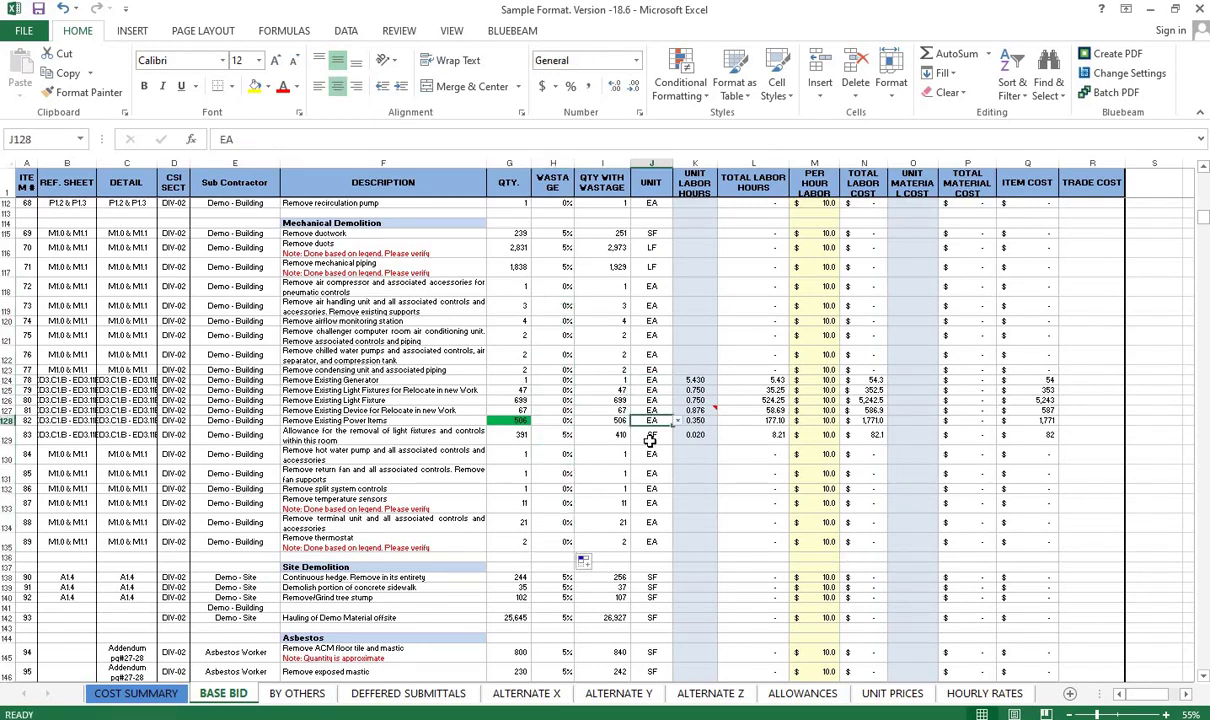
- Copy the EA unit from J118 into unit cells J123:J128
{"action": "left_click", "coordinate": [651, 289]}
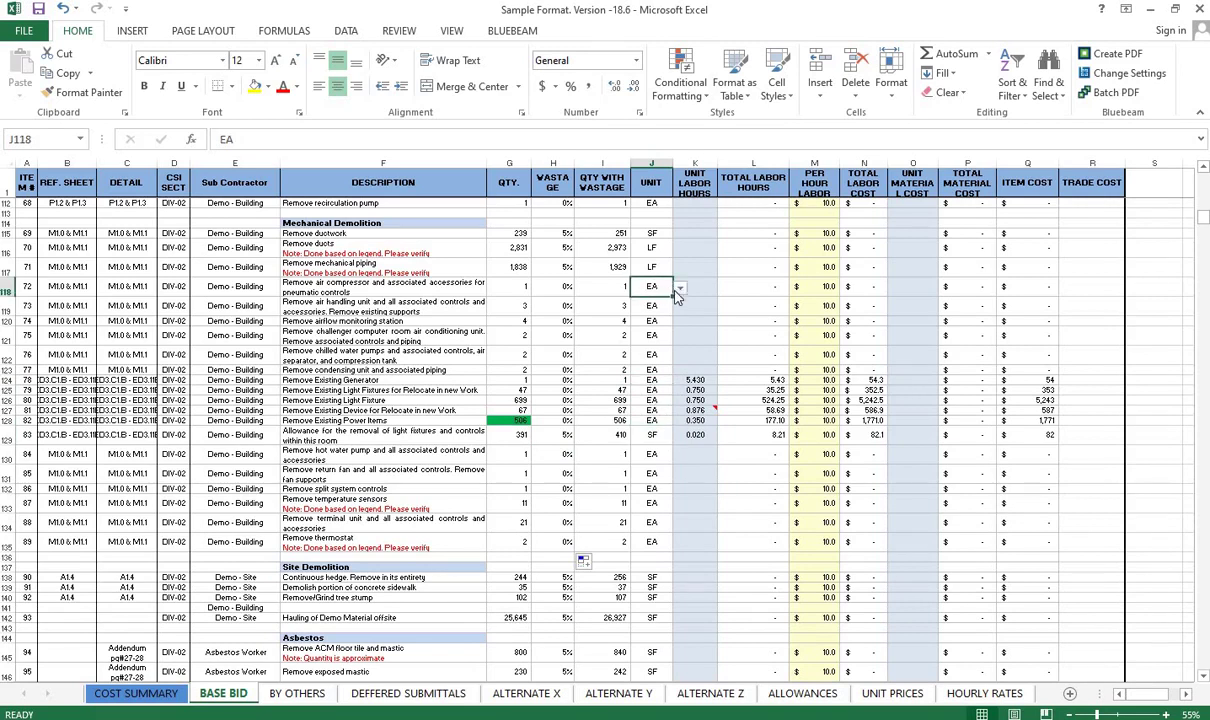
{"action": "left_click", "coordinate": [680, 292]}
{"action": "left_click", "coordinate": [681, 292]}
{"action": "key", "text": "ctrl+c"}
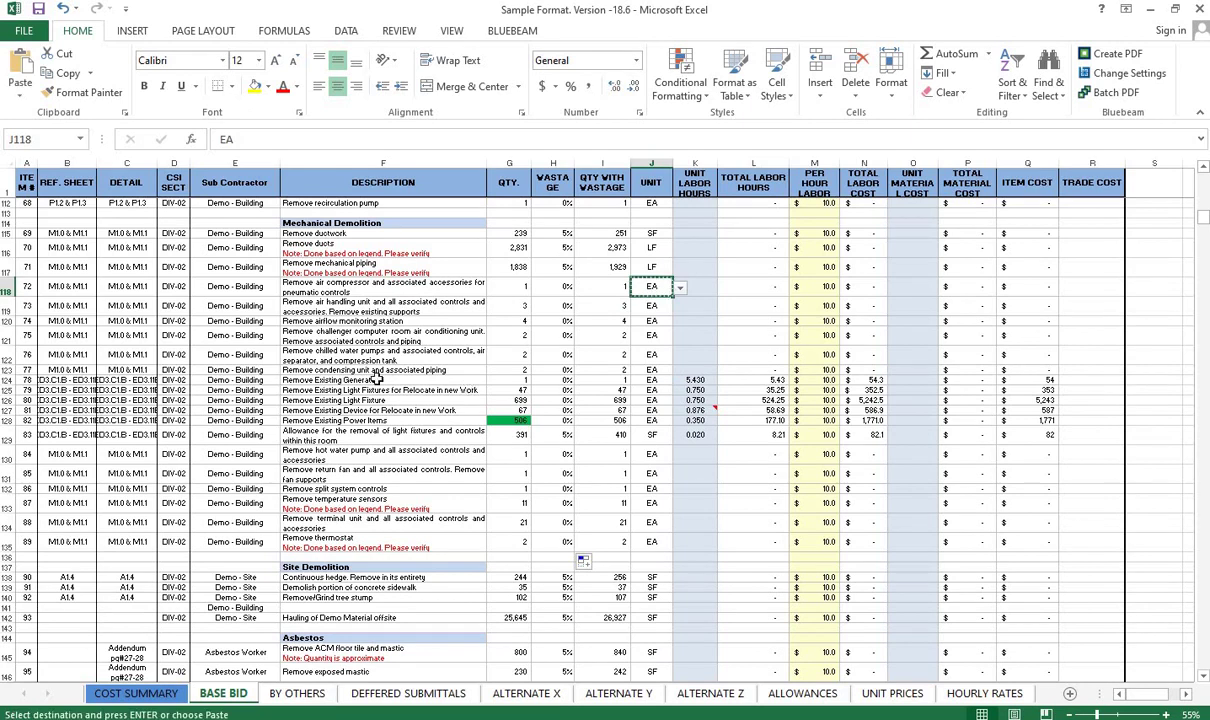
{"action": "left_click", "coordinate": [384, 380]}
{"action": "left_click_drag", "start_coordinate": [651, 370], "coordinate": [651, 420]}
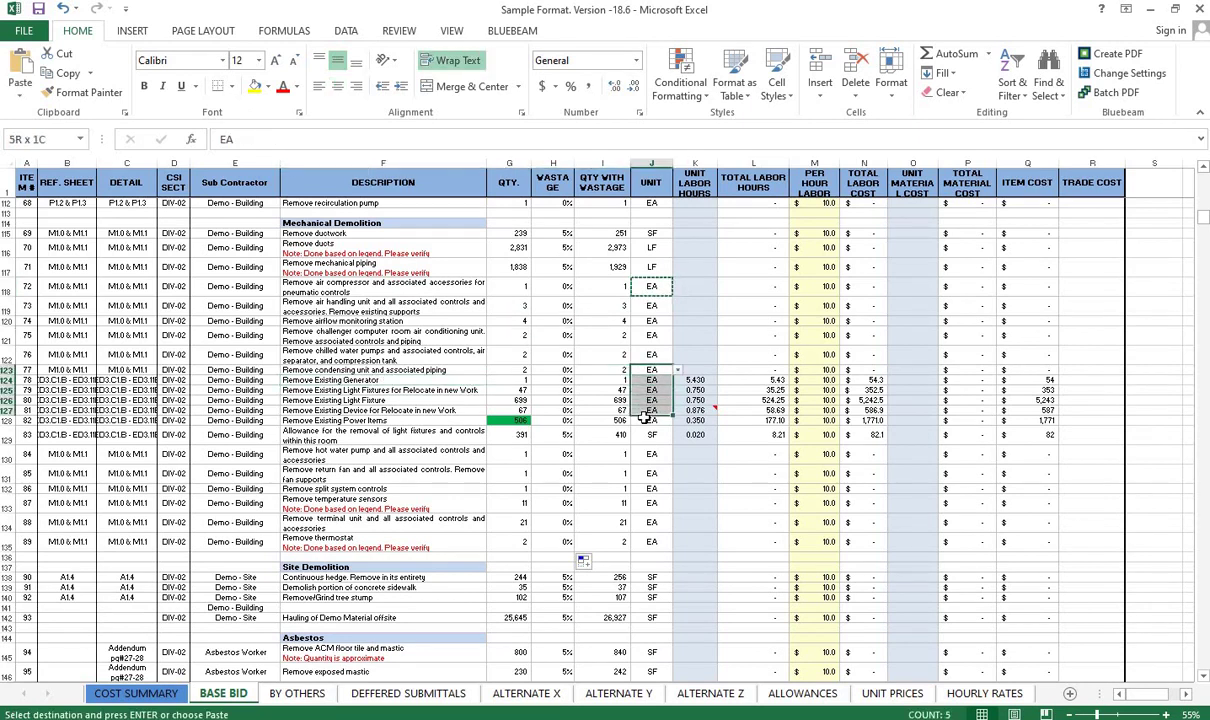
{"action": "key", "text": "Return"}
{"action": "left_click", "coordinate": [676, 371]}
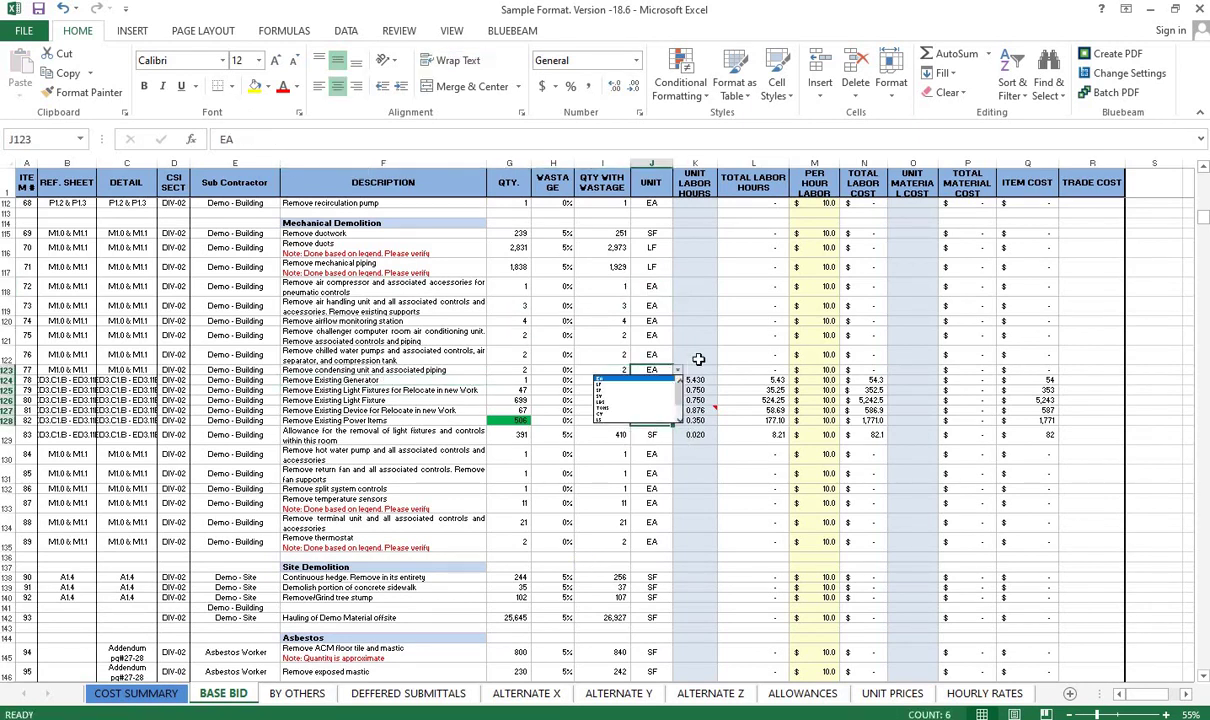
{"action": "key", "text": "Escape"}
{"action": "key", "text": "Down"}
{"action": "key", "text": "Down"}
{"action": "key", "text": "Down"}
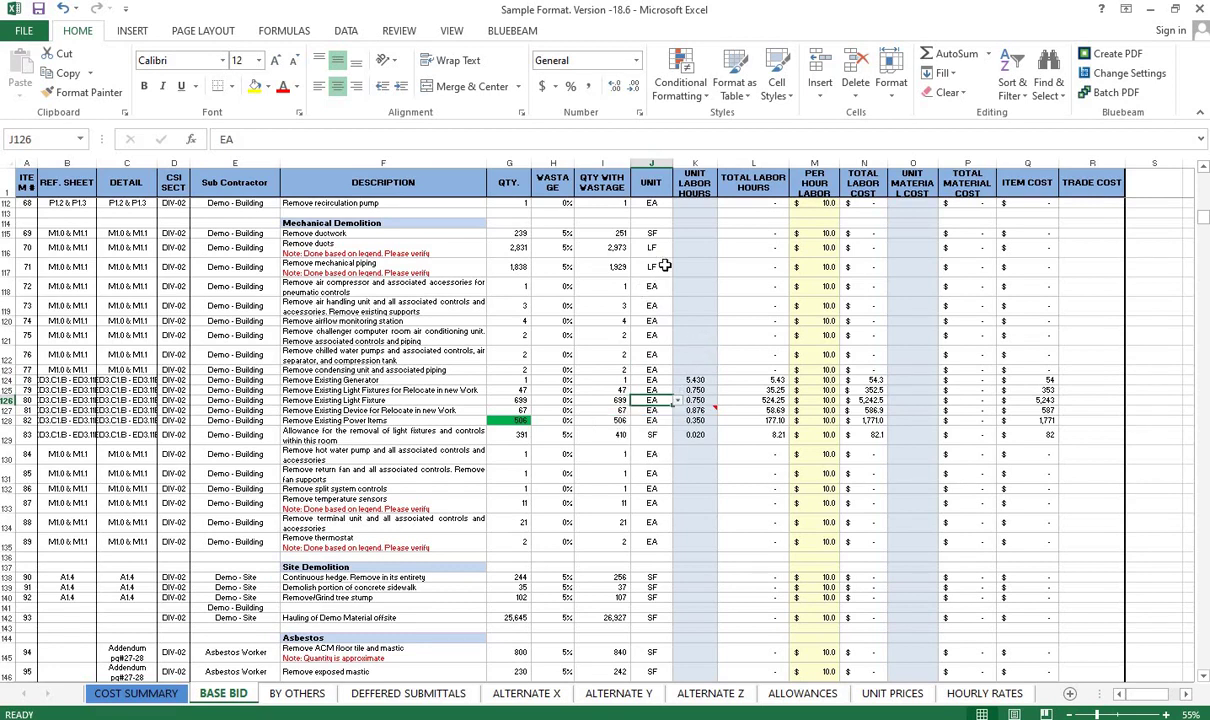
- Copy the SF unit from J115 into J129
{"action": "left_click", "coordinate": [651, 234]}
{"action": "key", "text": "ctrl+c"}
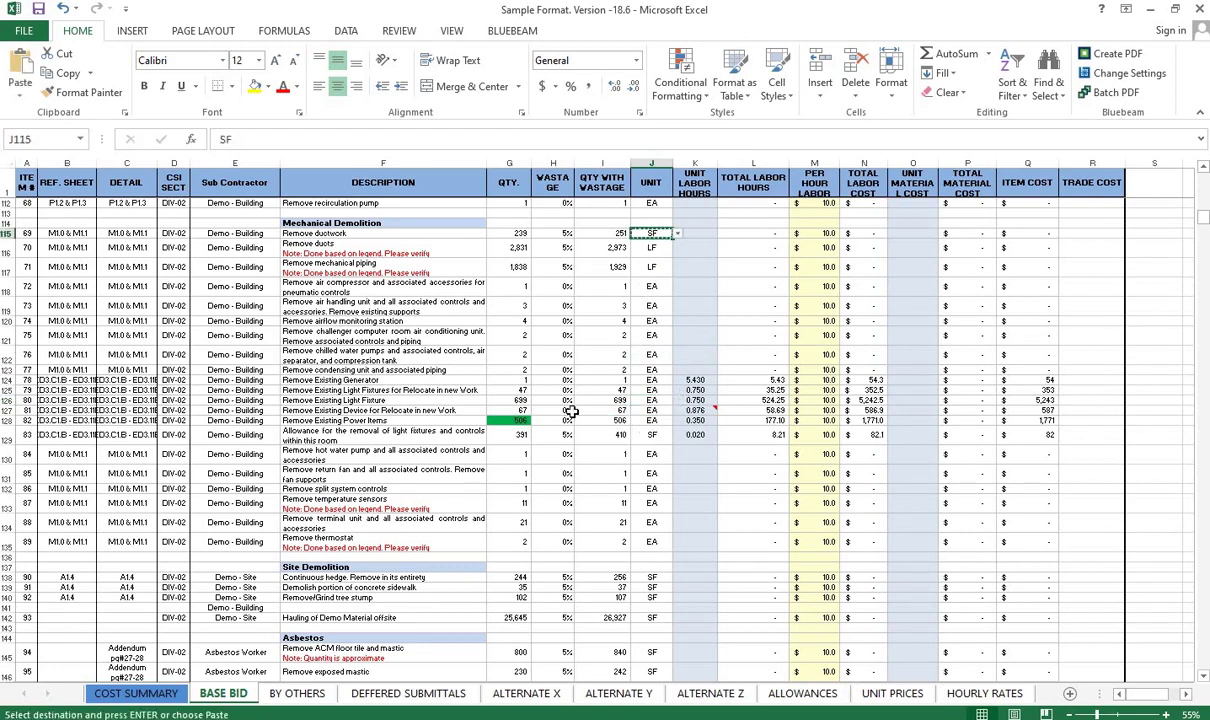
{"action": "left_click", "coordinate": [645, 435]}
{"action": "key", "text": "Return"}
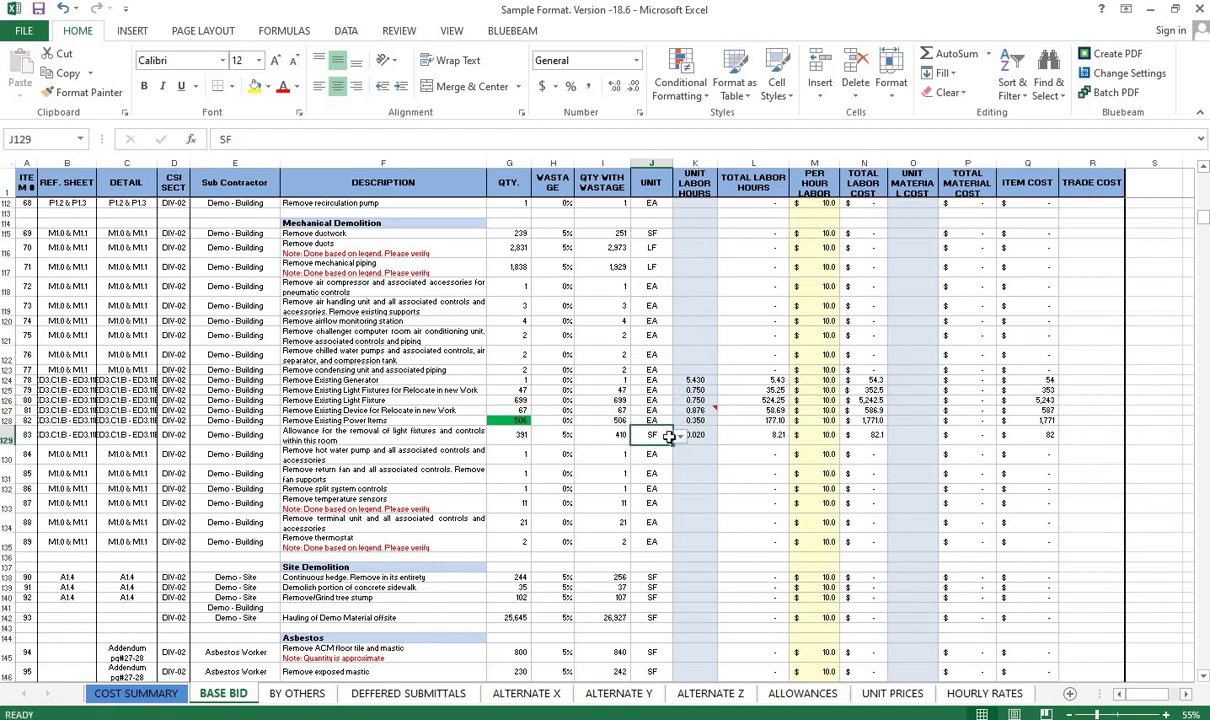
{"action": "left_click", "coordinate": [680, 437]}
{"action": "key", "text": "Escape"}
- Return to the top of BASE BID and turn on AutoFilter with Ctrl+Shift+L
{"action": "left_click", "coordinate": [345, 443]}
{"action": "scroll", "coordinate": [345, 443], "scroll_direction": "up", "scroll_amount": 3}
{"action": "scroll", "coordinate": [345, 443], "scroll_direction": "up", "scroll_amount": 5}
{"action": "scroll", "coordinate": [345, 443], "scroll_direction": "up", "scroll_amount": 5}
{"action": "scroll", "coordinate": [345, 445], "scroll_direction": "up", "scroll_amount": 6}
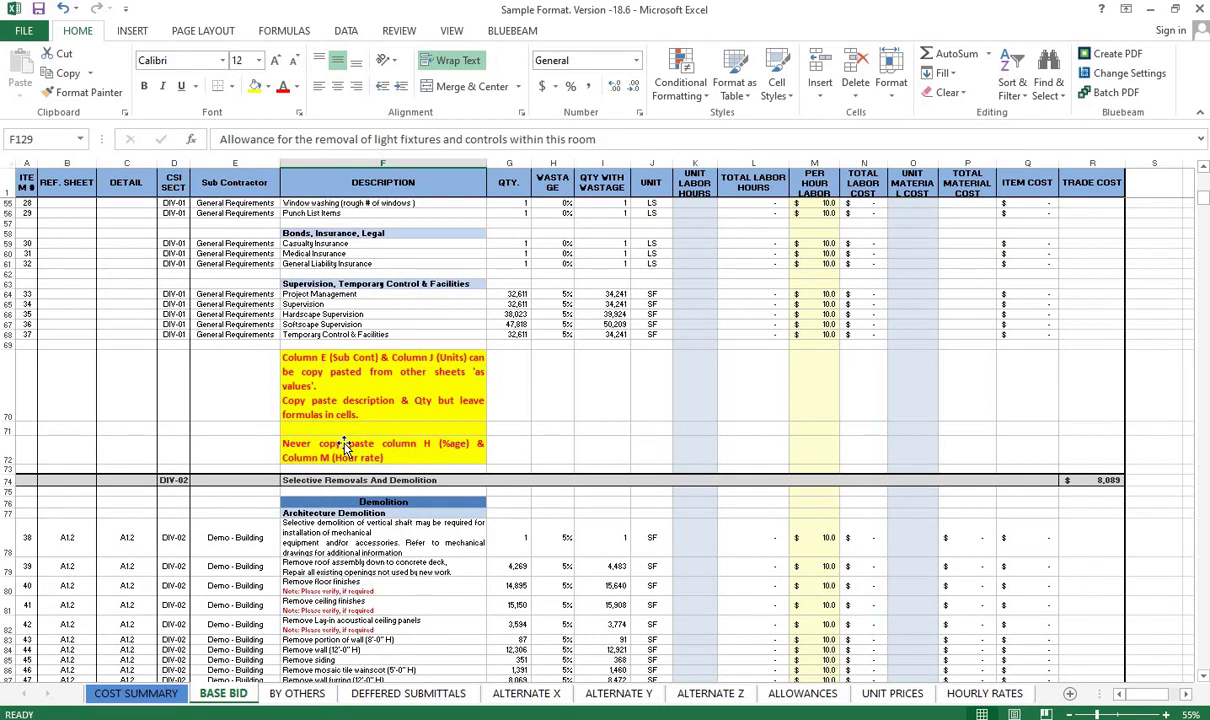
{"action": "scroll", "coordinate": [345, 445], "scroll_direction": "up", "scroll_amount": 3}
{"action": "scroll", "coordinate": [345, 445], "scroll_direction": "up", "scroll_amount": 8}
{"action": "scroll", "coordinate": [345, 445], "scroll_direction": "up", "scroll_amount": 7}
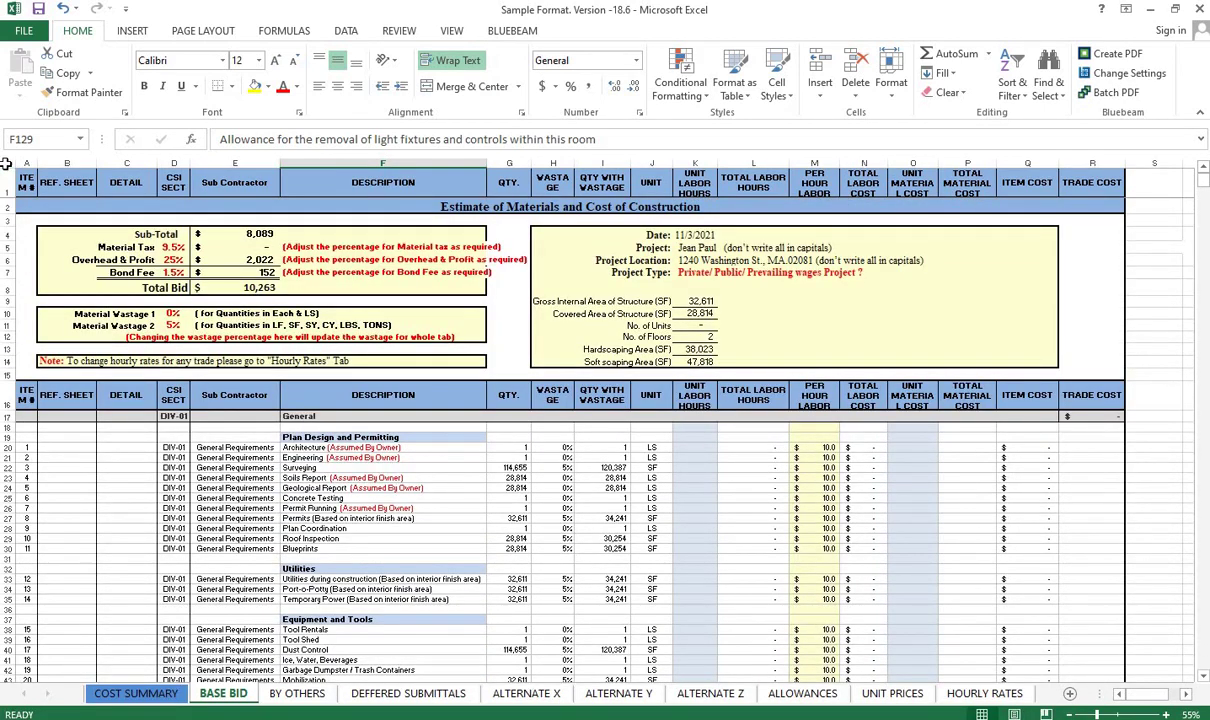
{"action": "left_click", "coordinate": [6, 165]}
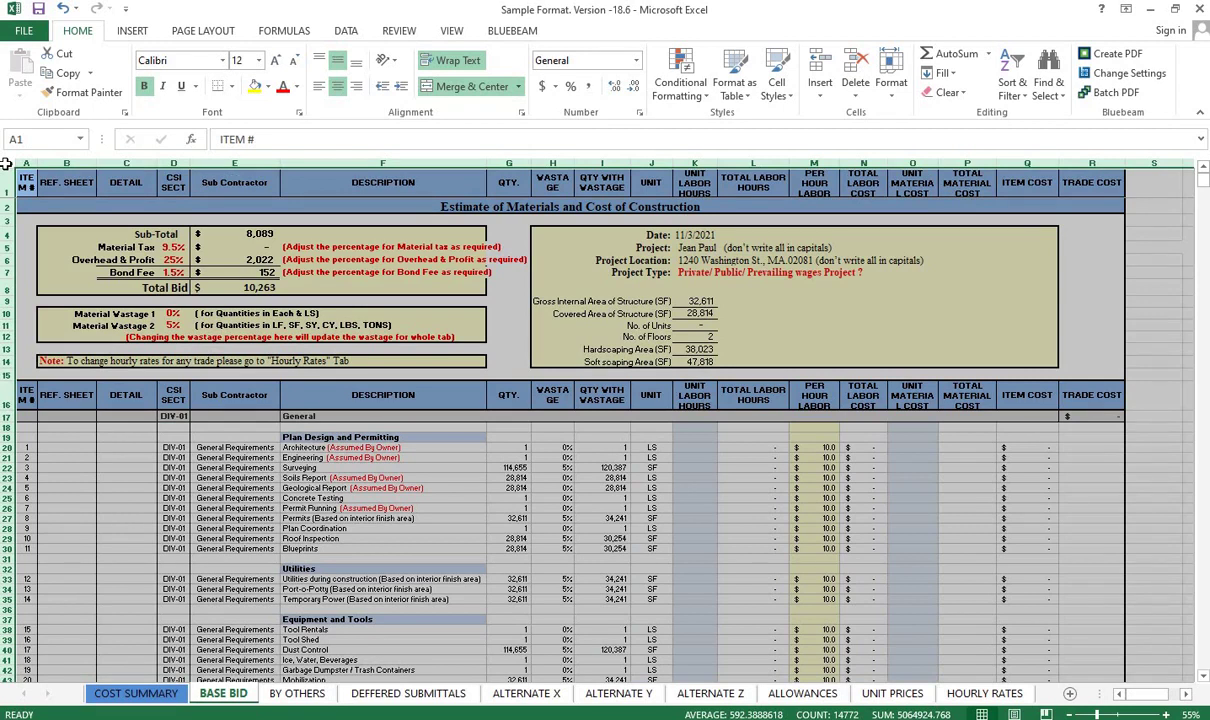
{"action": "key", "text": "ctrl+shift+l"}
{"action": "scroll", "coordinate": [6, 165], "scroll_direction": "right", "scroll_amount": 3}
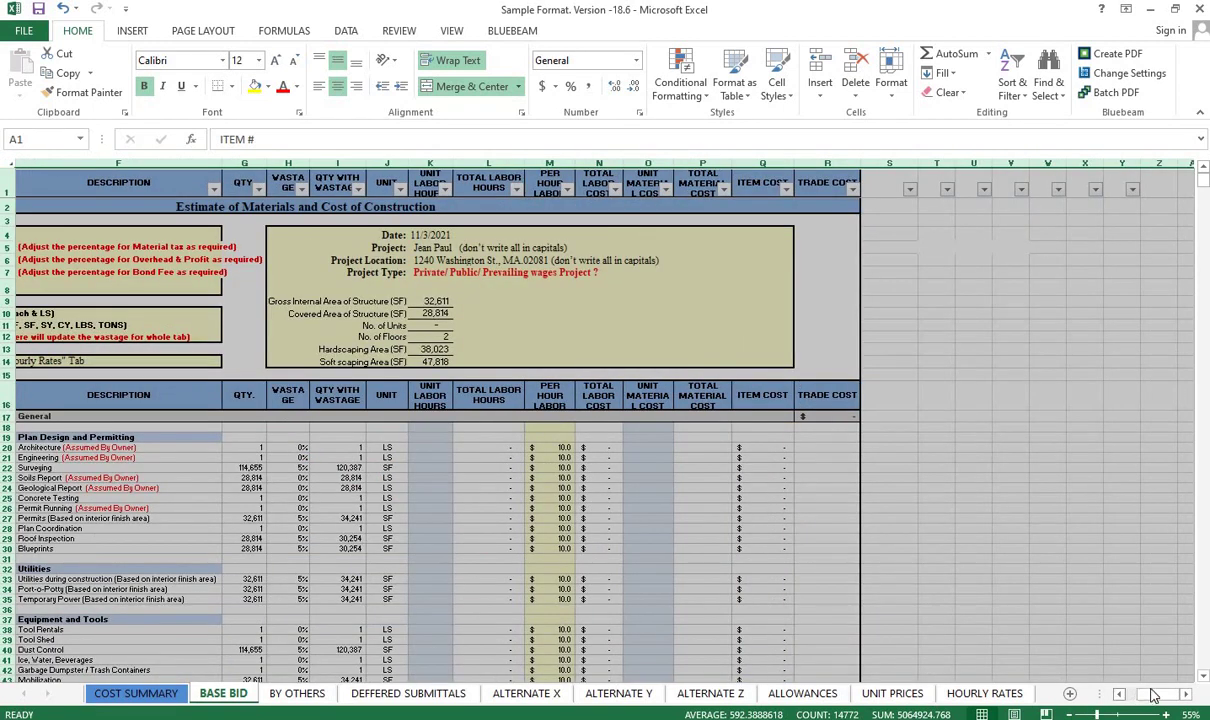
{"action": "scroll", "coordinate": [1153, 695], "scroll_direction": "left", "scroll_amount": 3}
{"action": "left_click", "coordinate": [694, 478]}
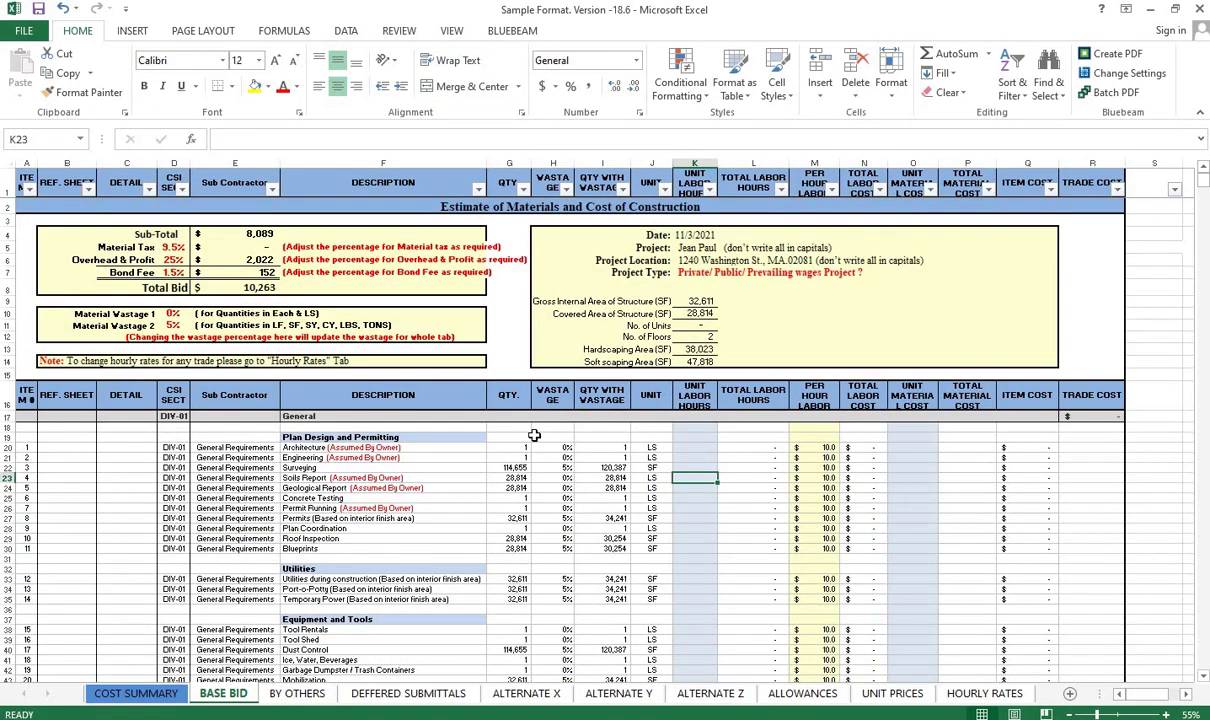
- Select the PER HOUR LABOR column M and the WASTAGE column H
{"action": "scroll", "coordinate": [697, 464], "scroll_direction": "down", "scroll_amount": 4}
{"action": "scroll", "coordinate": [713, 472], "scroll_direction": "up", "scroll_amount": 1}
{"action": "scroll", "coordinate": [713, 472], "scroll_direction": "up", "scroll_amount": 3}
{"action": "left_click", "coordinate": [814, 163]}
{"action": "left_click", "coordinate": [552, 163]}
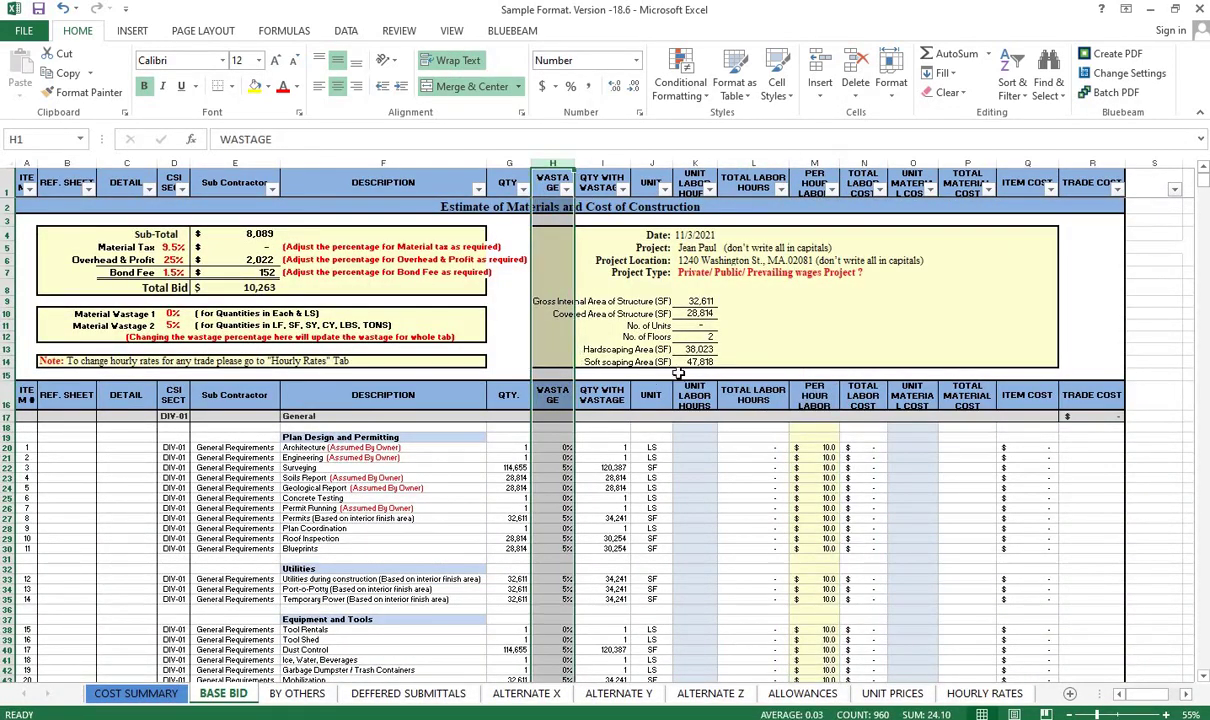
- Review the sub contractor entries for rows 79 and 99 and the Remove door & hardware item
{"action": "scroll", "coordinate": [351, 392], "scroll_direction": "down", "scroll_amount": 4}
{"action": "scroll", "coordinate": [248, 524], "scroll_direction": "down", "scroll_amount": 4}
{"action": "scroll", "coordinate": [227, 636], "scroll_direction": "down", "scroll_amount": 4}
{"action": "left_click_drag", "start_coordinate": [234, 273], "coordinate": [257, 550]}
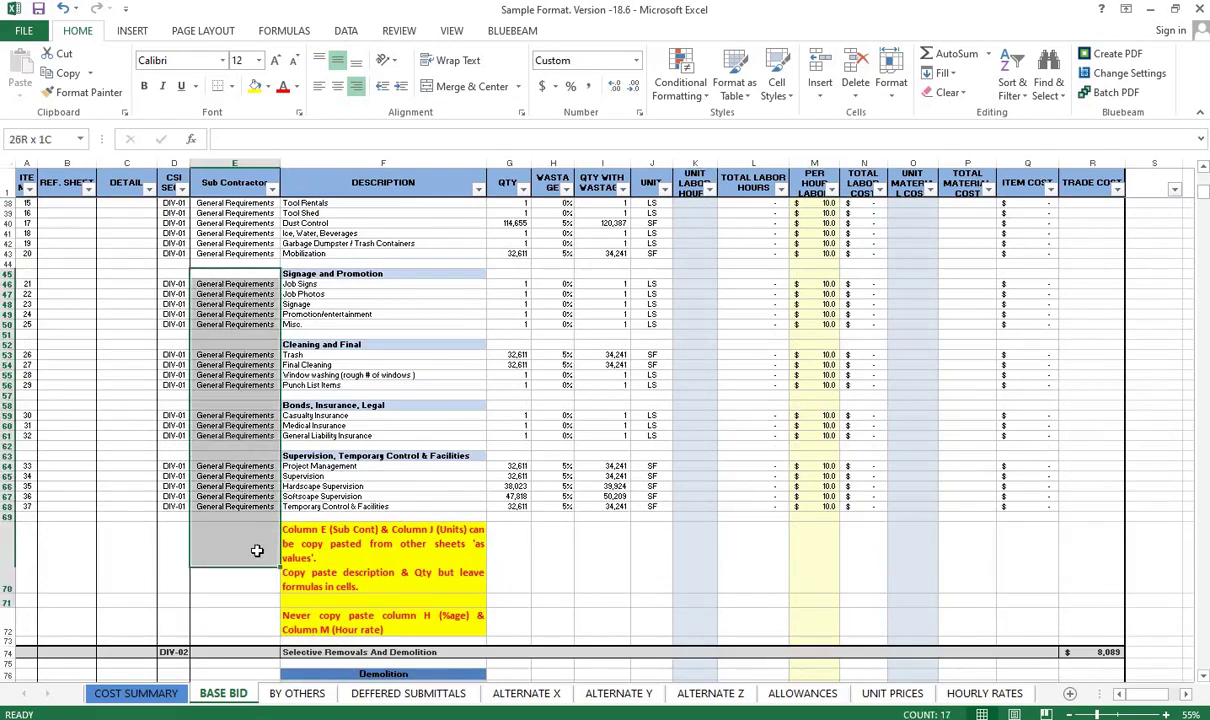
{"action": "scroll", "coordinate": [257, 500], "scroll_direction": "down", "scroll_amount": 6}
{"action": "scroll", "coordinate": [265, 450], "scroll_direction": "down", "scroll_amount": 4}
{"action": "left_click", "coordinate": [273, 438]}
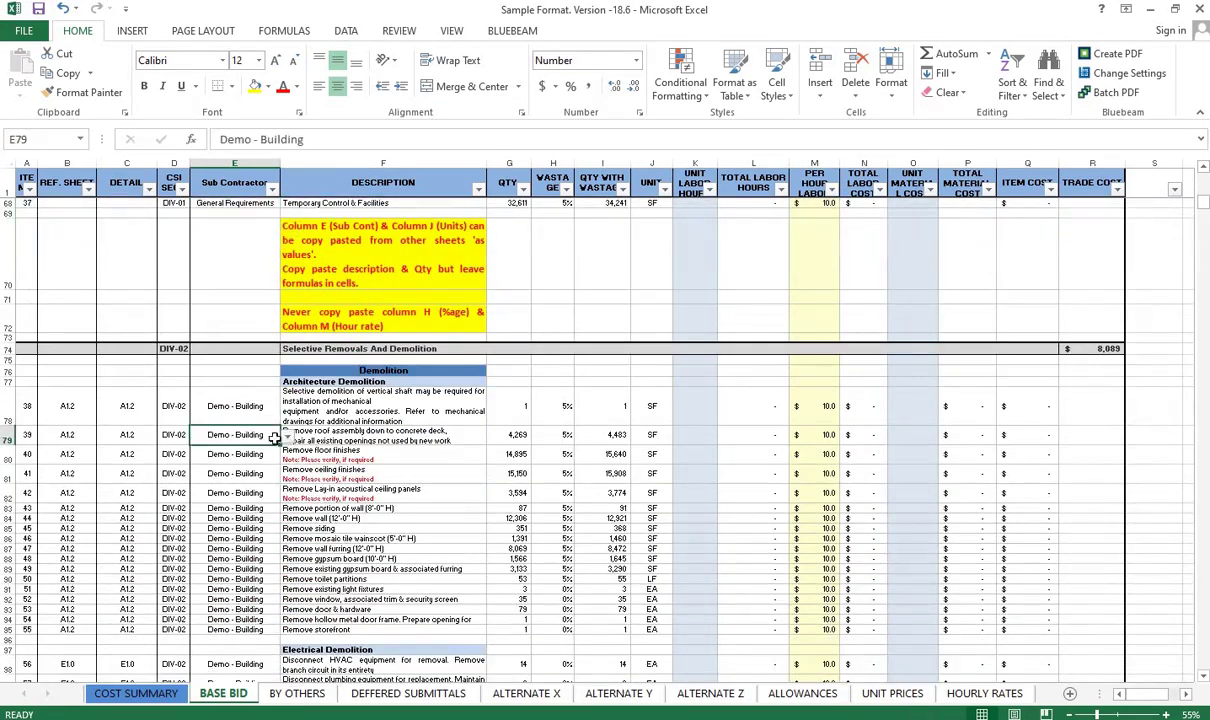
{"action": "scroll", "coordinate": [333, 350], "scroll_direction": "down", "scroll_amount": 4}
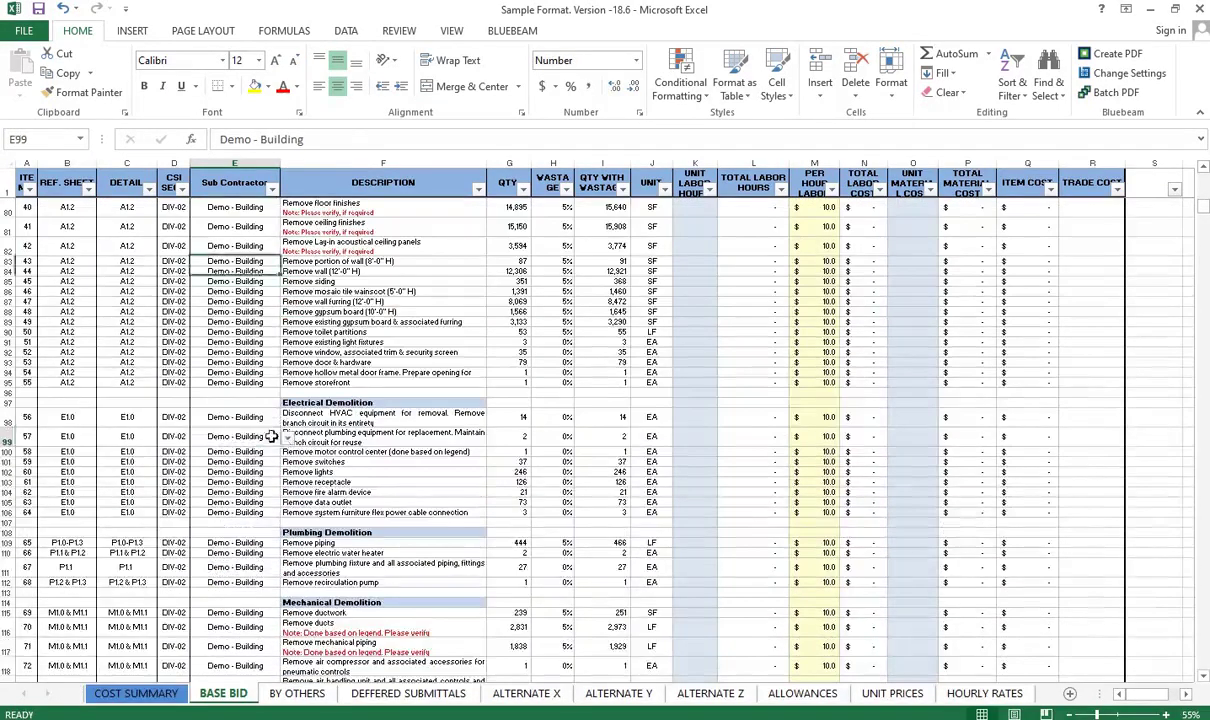
{"action": "left_click", "coordinate": [235, 436]}
{"action": "left_click", "coordinate": [370, 362]}
- Check the sub contractor entries of rows 111 and 84
{"action": "scroll", "coordinate": [421, 396], "scroll_direction": "down", "scroll_amount": 4}
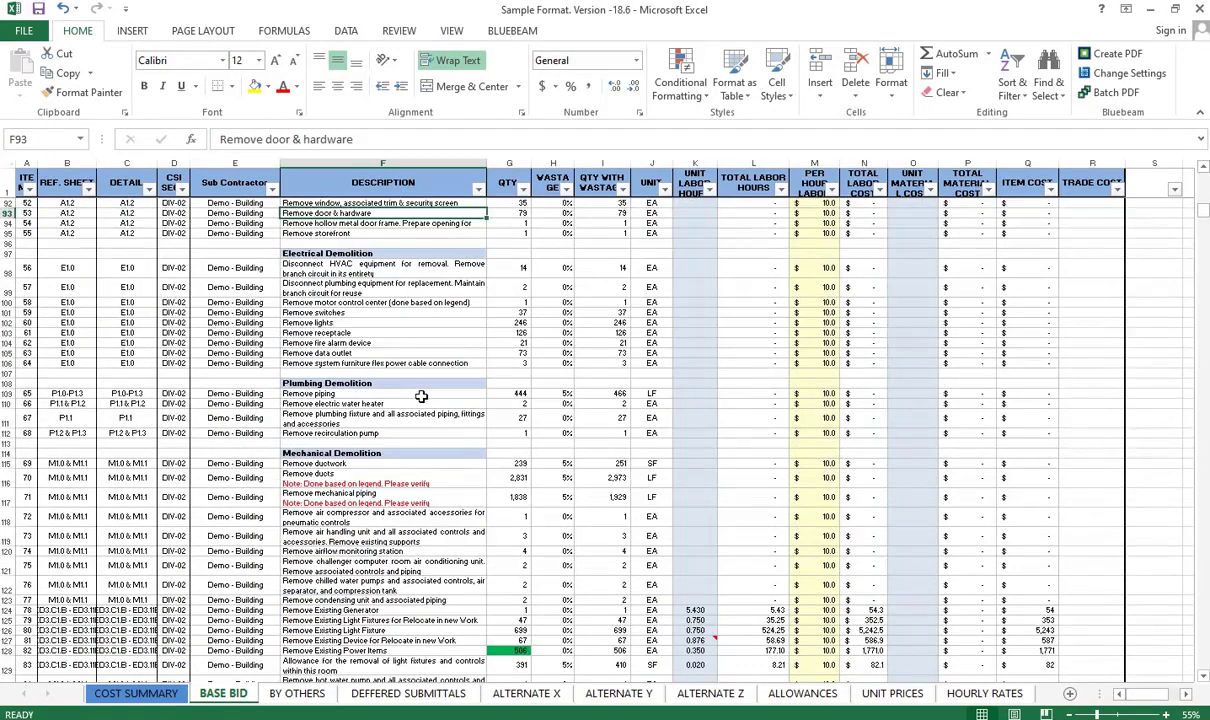
{"action": "left_click", "coordinate": [235, 418]}
{"action": "scroll", "coordinate": [300, 381], "scroll_direction": "down", "scroll_amount": 3}
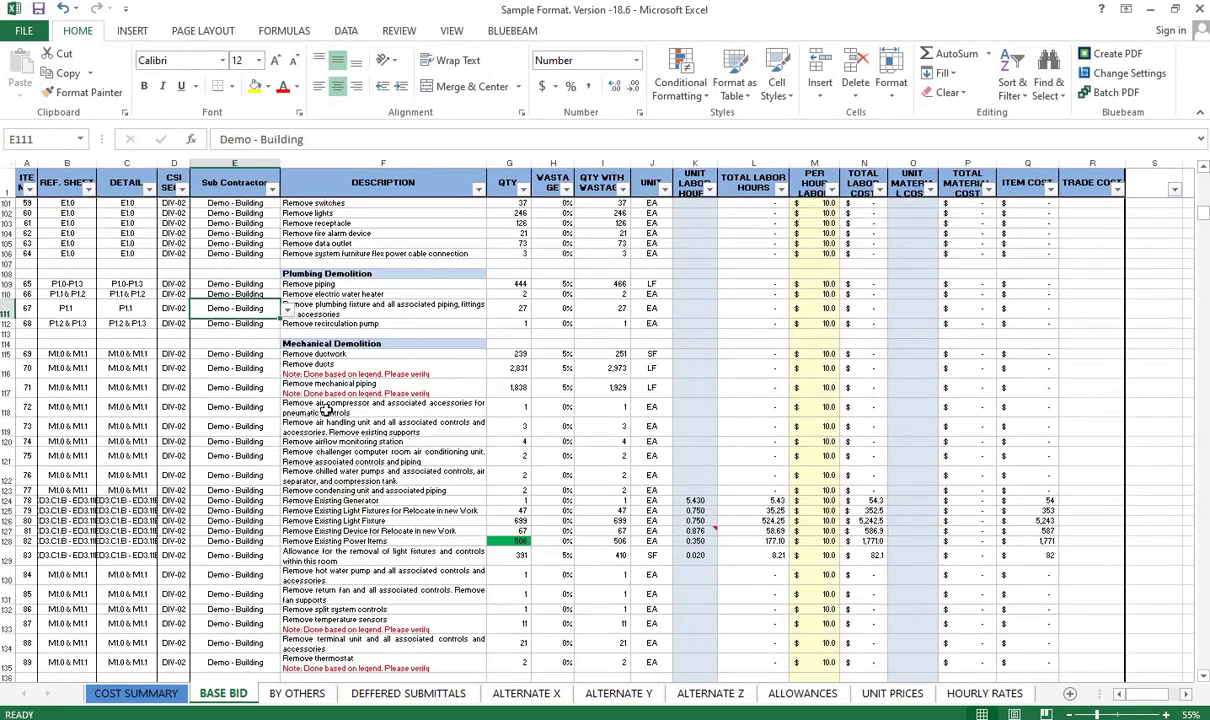
{"action": "scroll", "coordinate": [326, 378], "scroll_direction": "up", "scroll_amount": 5}
{"action": "scroll", "coordinate": [402, 352], "scroll_direction": "up", "scroll_amount": 4}
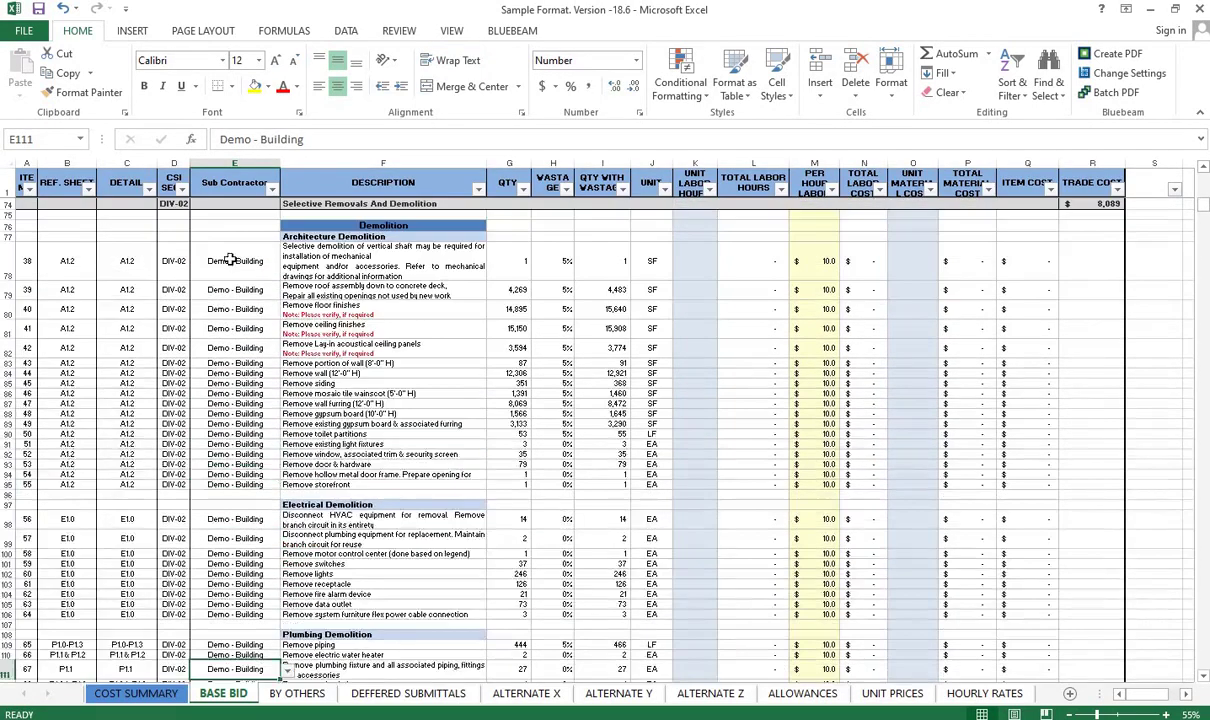
{"action": "left_click_drag", "start_coordinate": [235, 240], "coordinate": [235, 480]}
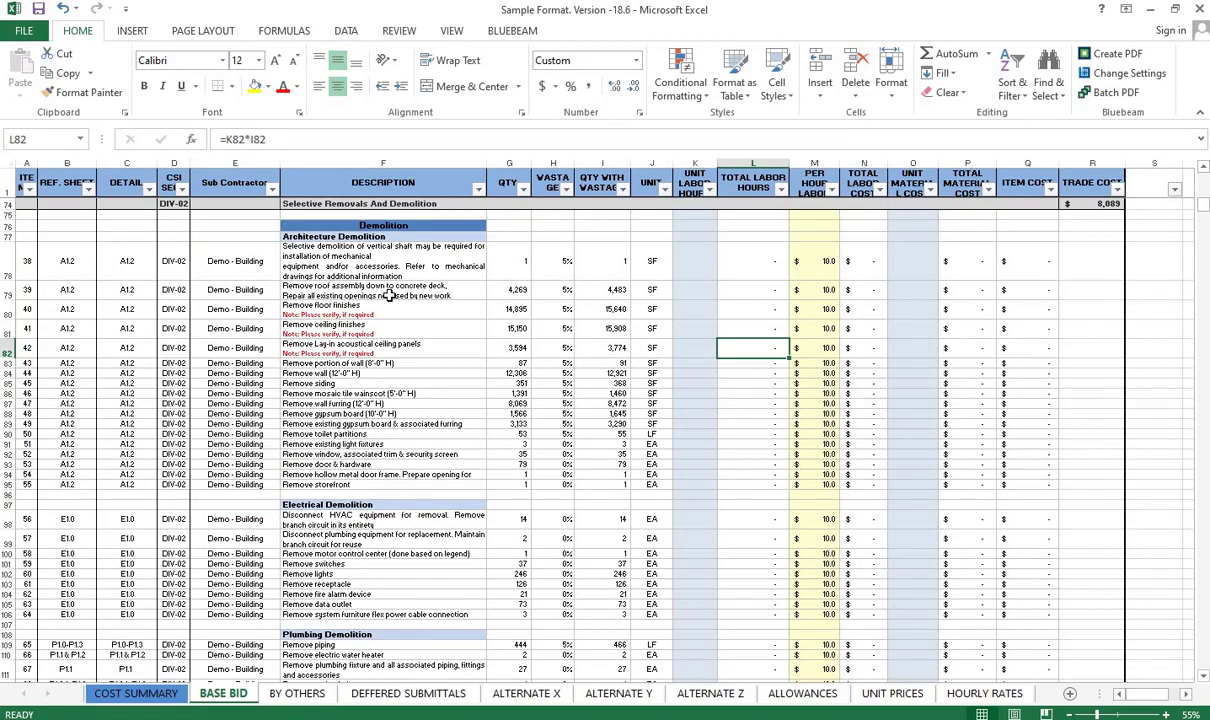
{"action": "left_click", "coordinate": [242, 373]}
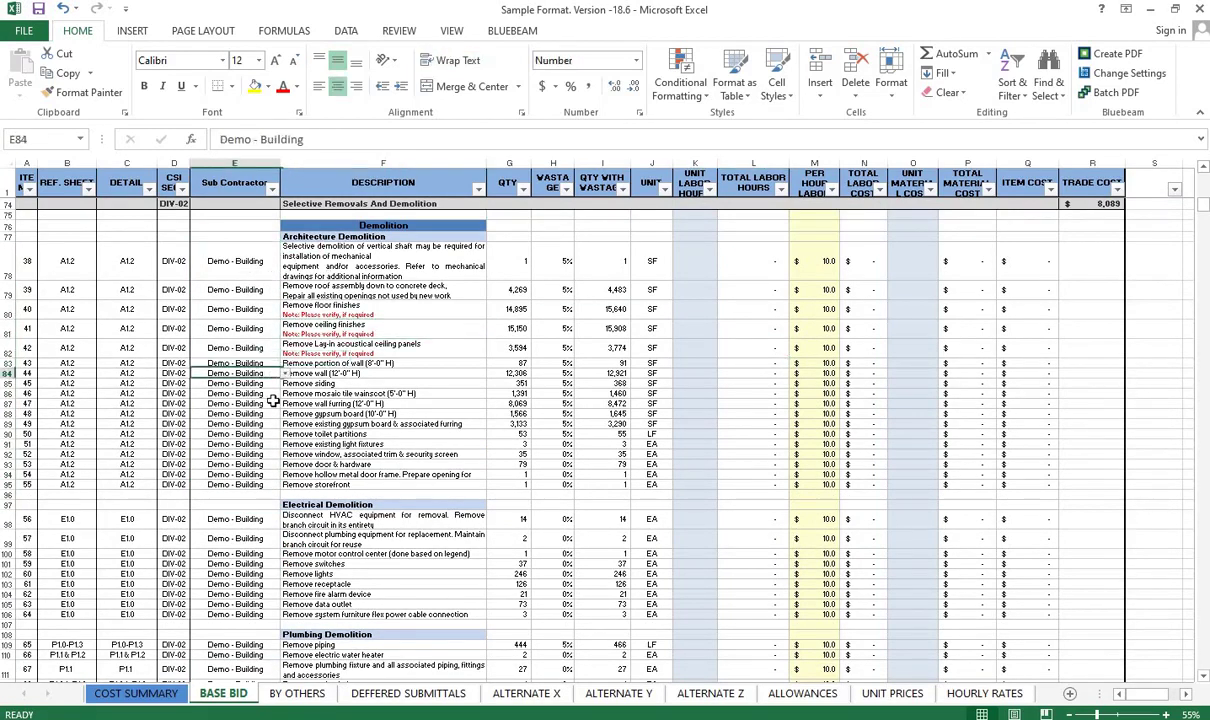
{"action": "scroll", "coordinate": [242, 378], "scroll_direction": "down", "scroll_amount": 3}
- Paste Demo - Building from E95 into E98:E106, then clear those entries again
{"action": "left_click", "coordinate": [258, 346]}
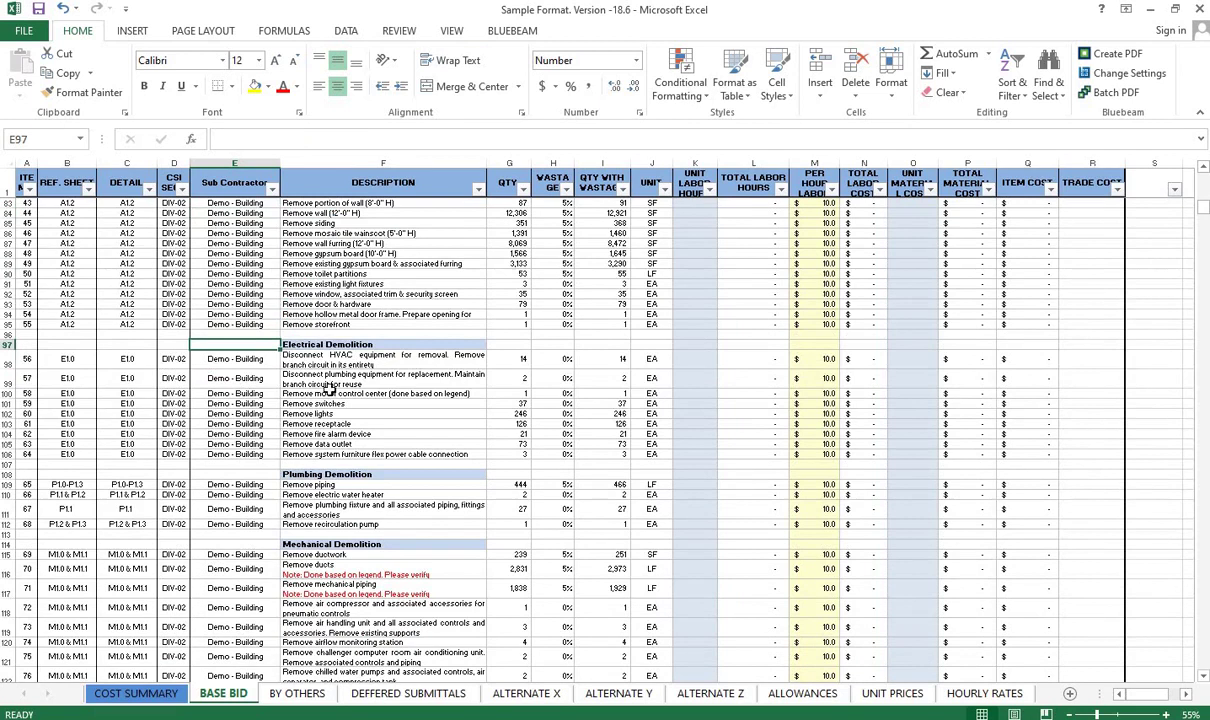
{"action": "left_click", "coordinate": [262, 335]}
{"action": "key", "text": "Up"}
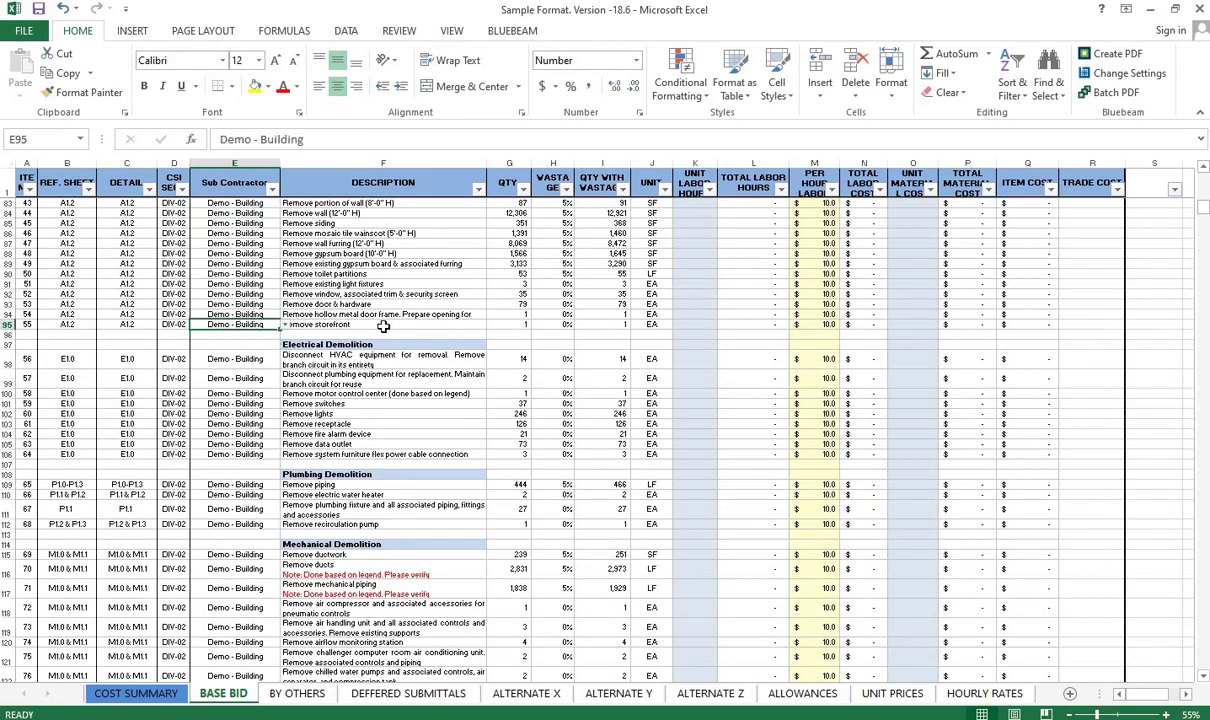
{"action": "key", "text": "ctrl+c"}
{"action": "left_click_drag", "start_coordinate": [228, 358], "coordinate": [241, 454]}
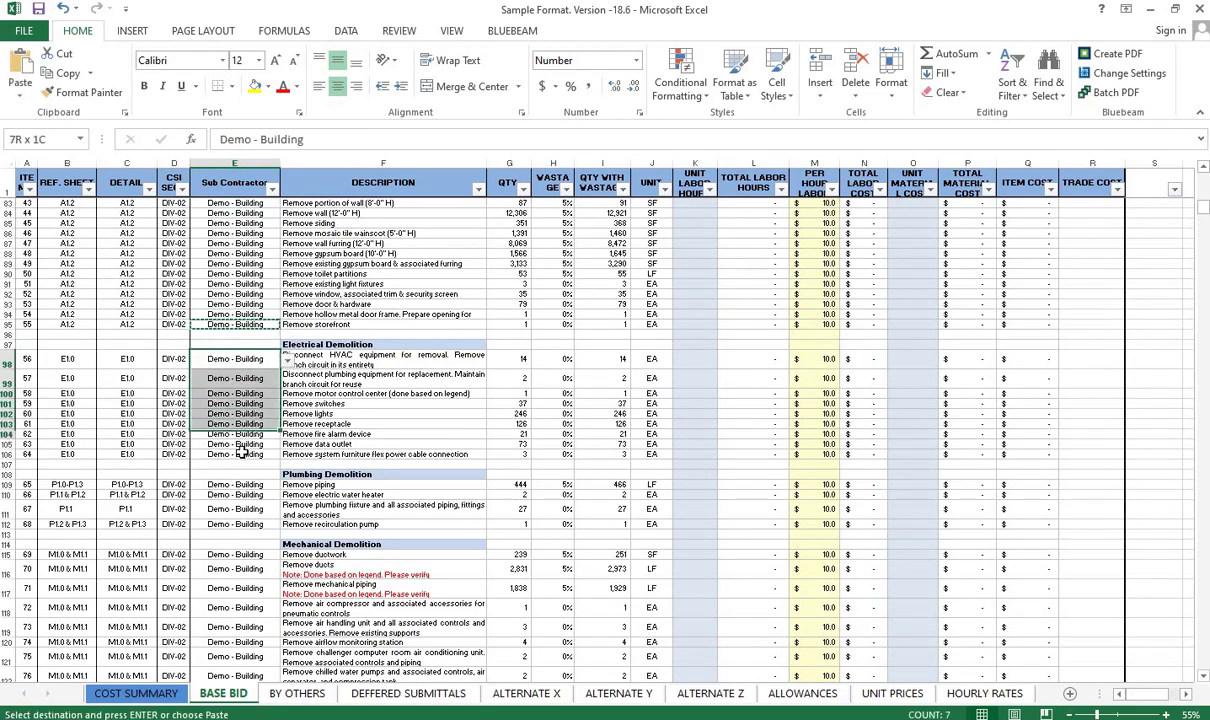
{"action": "key", "text": "Return"}
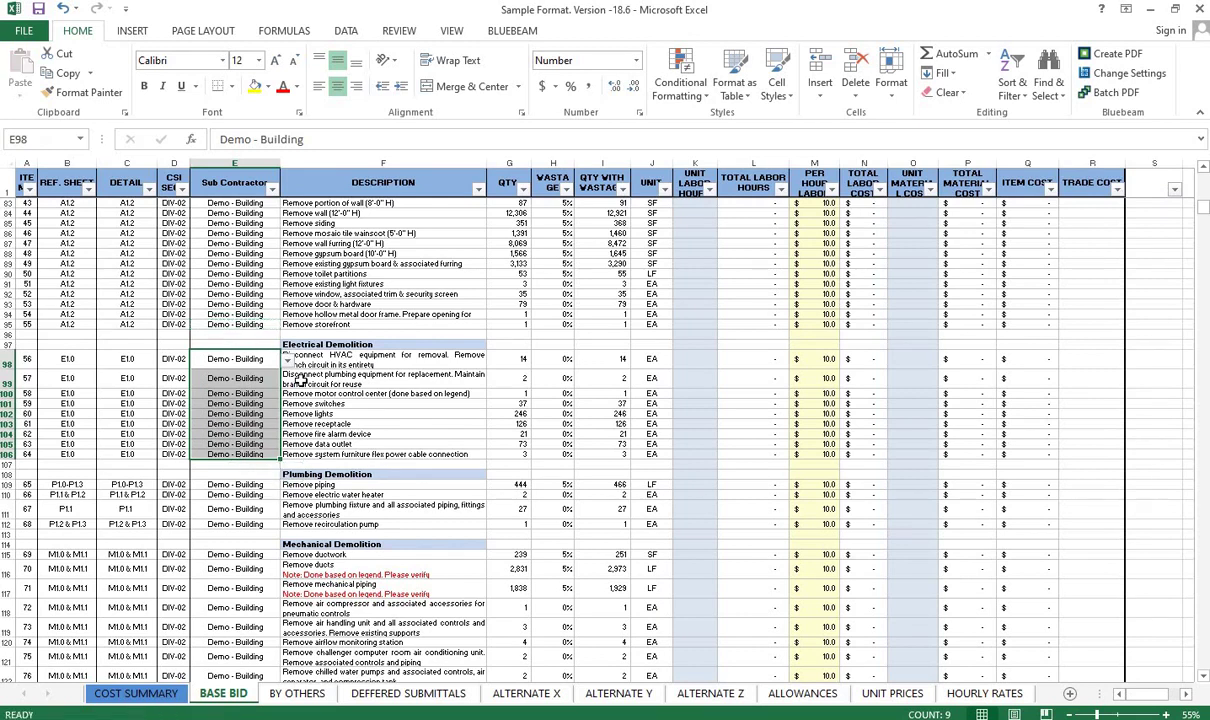
{"action": "key", "text": "Delete"}
- Copy Demo - Building from E94 into the Electrical Demolition cells E98:E106
{"action": "left_click", "coordinate": [370, 344]}
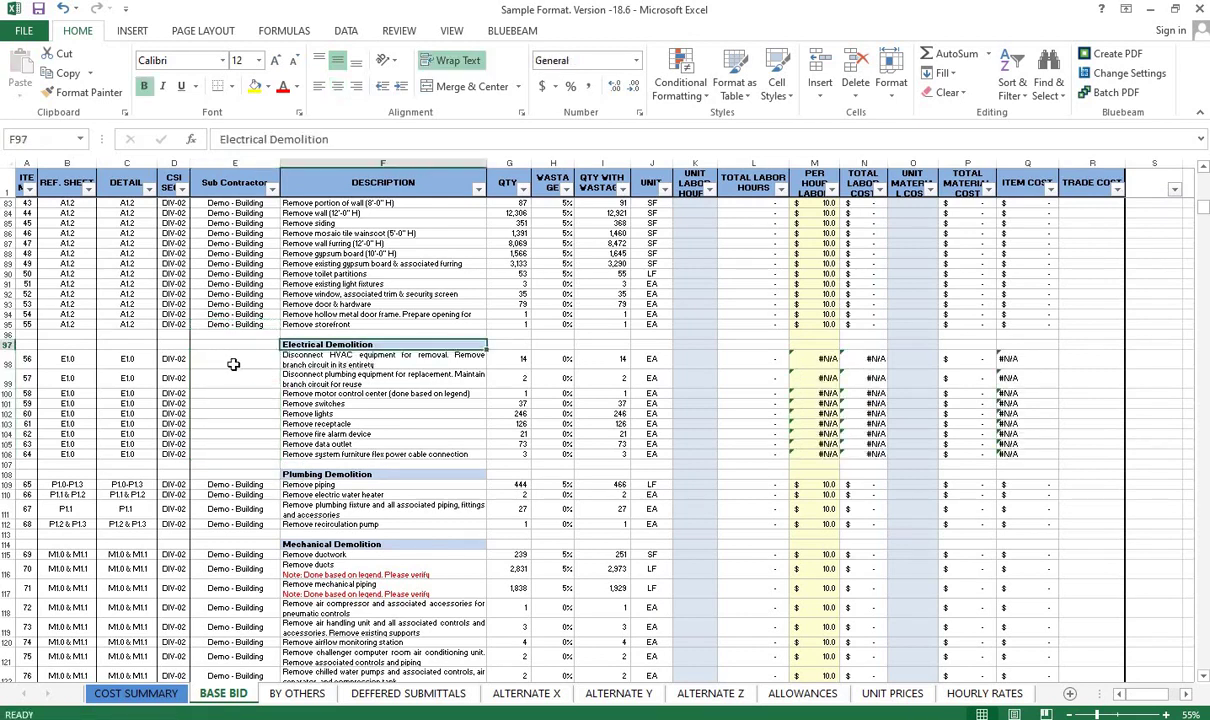
{"action": "left_click", "coordinate": [240, 360]}
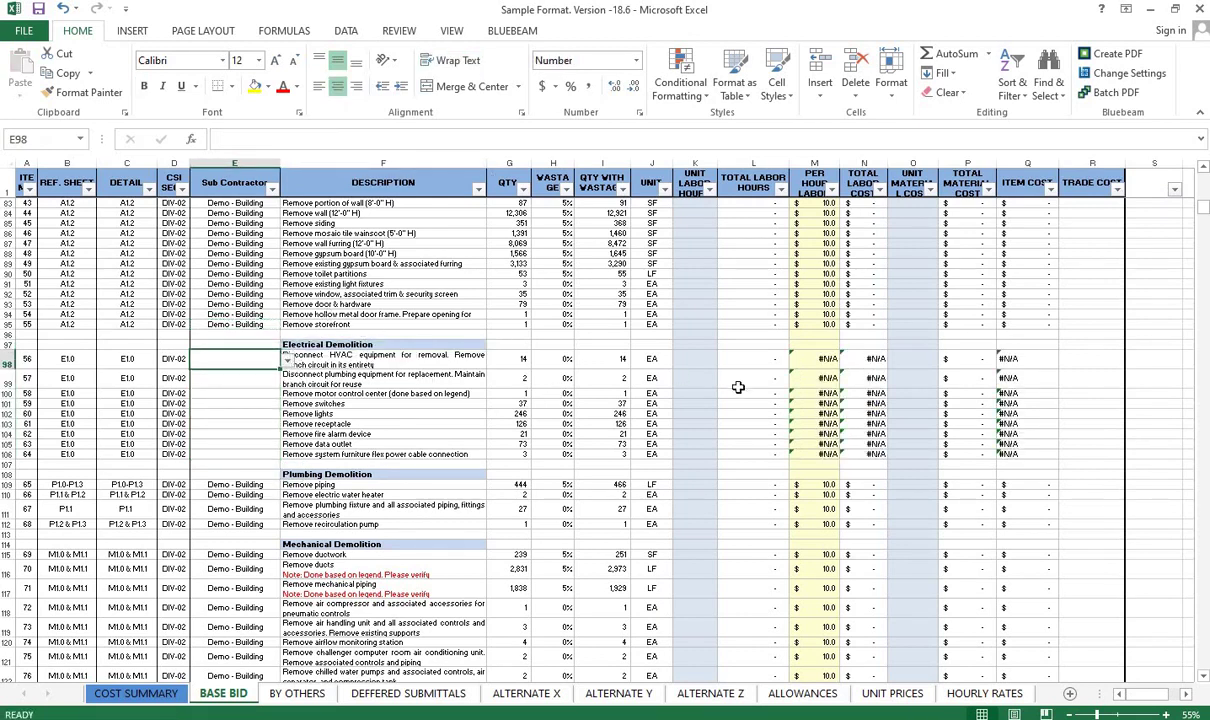
{"action": "left_click", "coordinate": [240, 315]}
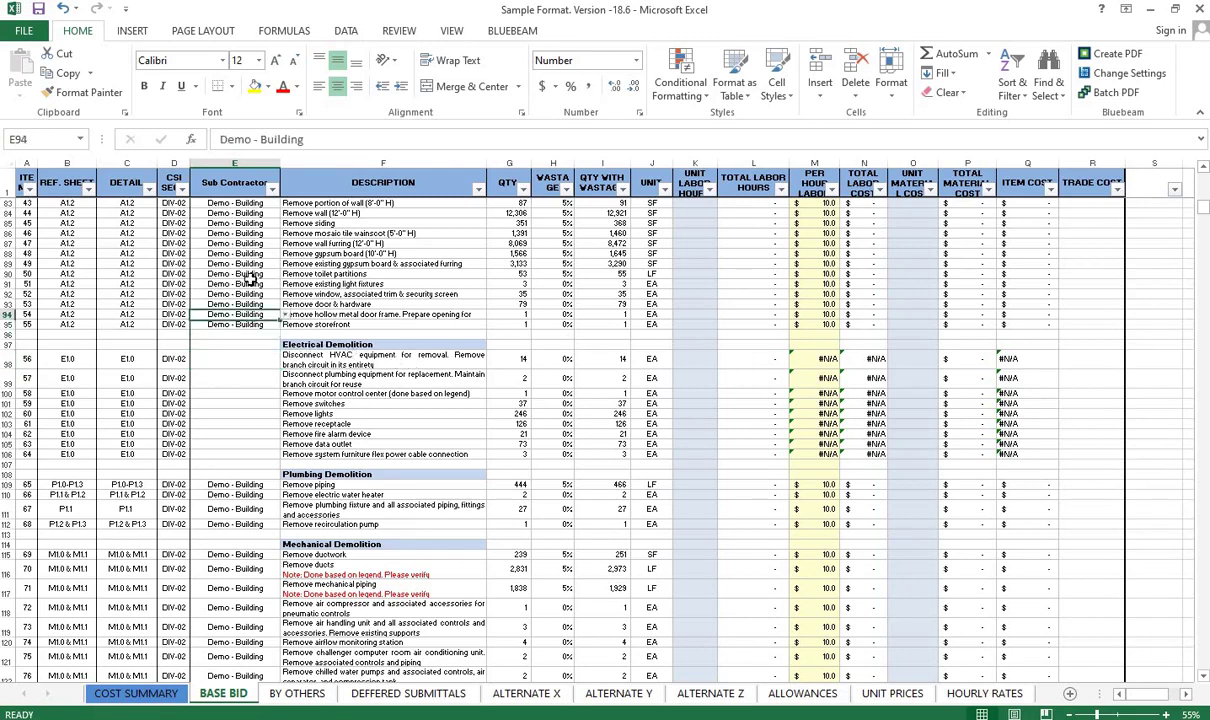
{"action": "key", "text": "ctrl+c"}
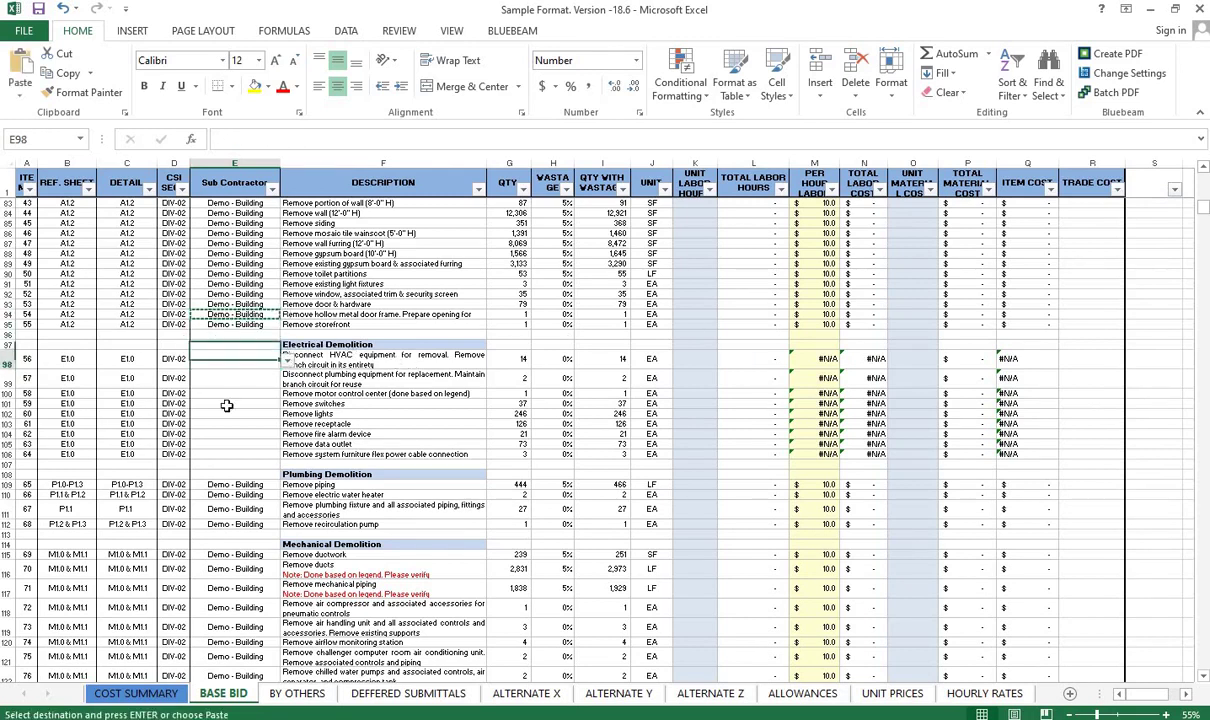
{"action": "left_click_drag", "start_coordinate": [230, 358], "coordinate": [228, 455]}
{"action": "right_click", "coordinate": [230, 372]}
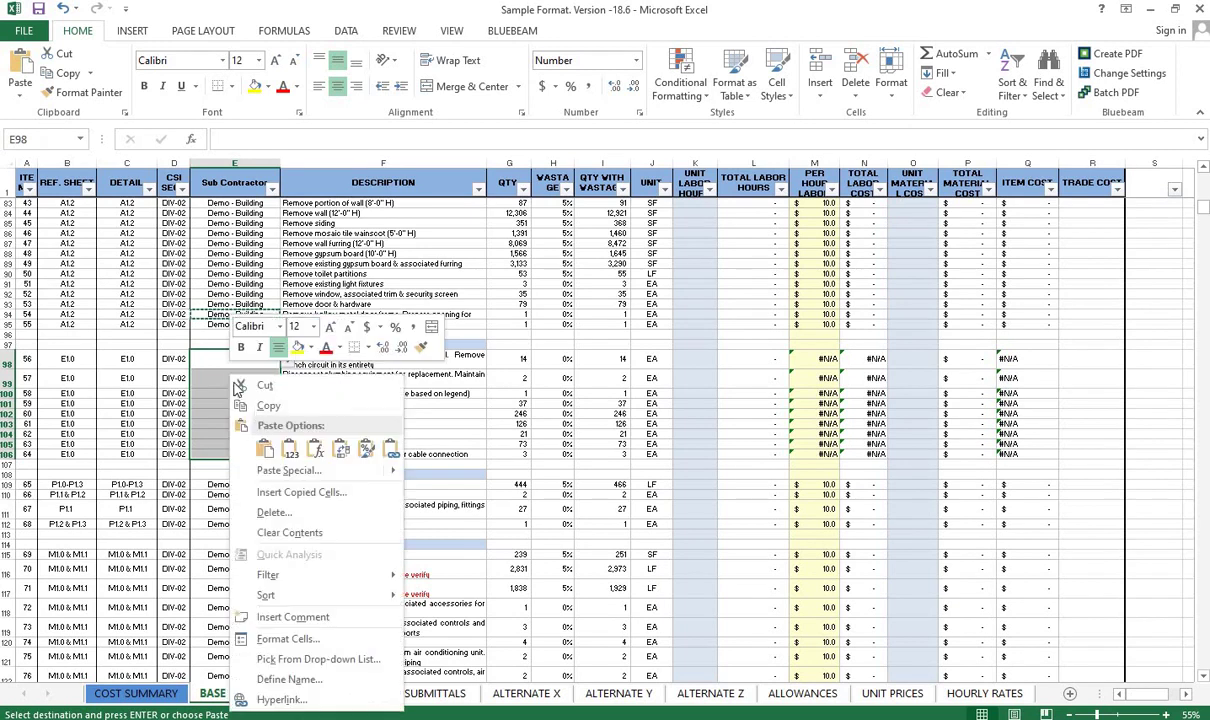
{"action": "left_click", "coordinate": [253, 423]}
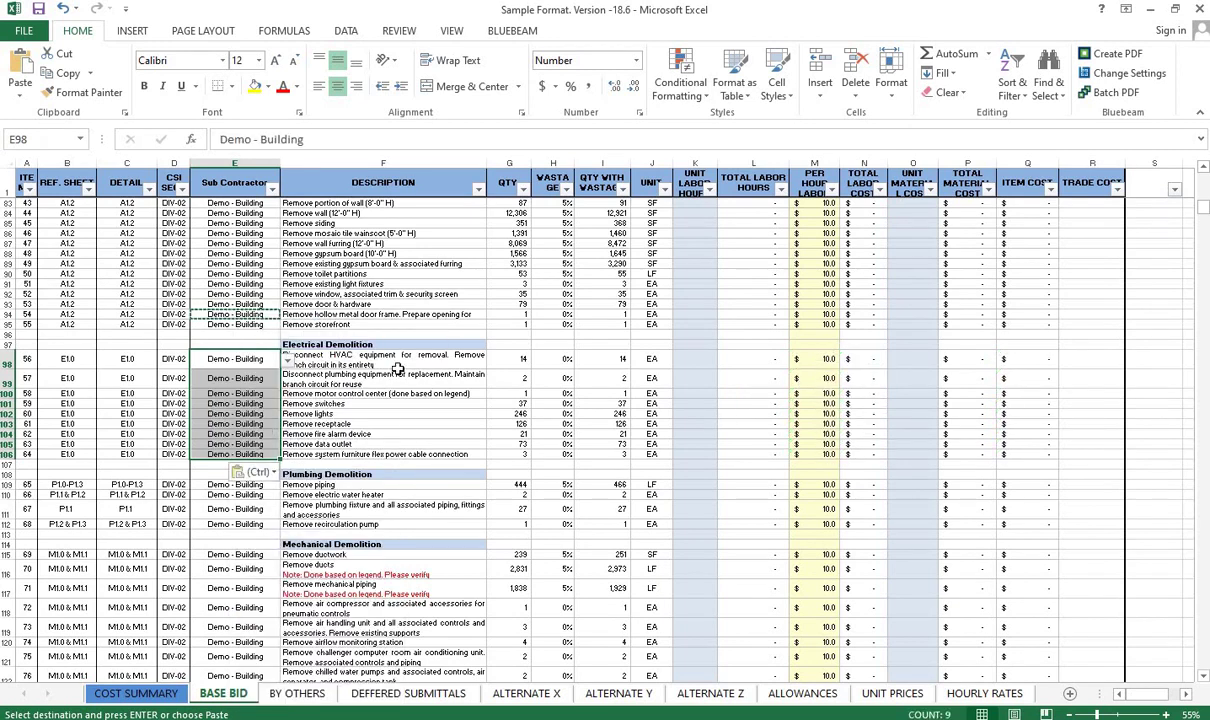
{"action": "left_click", "coordinate": [428, 442]}
{"action": "key", "text": "Escape"}
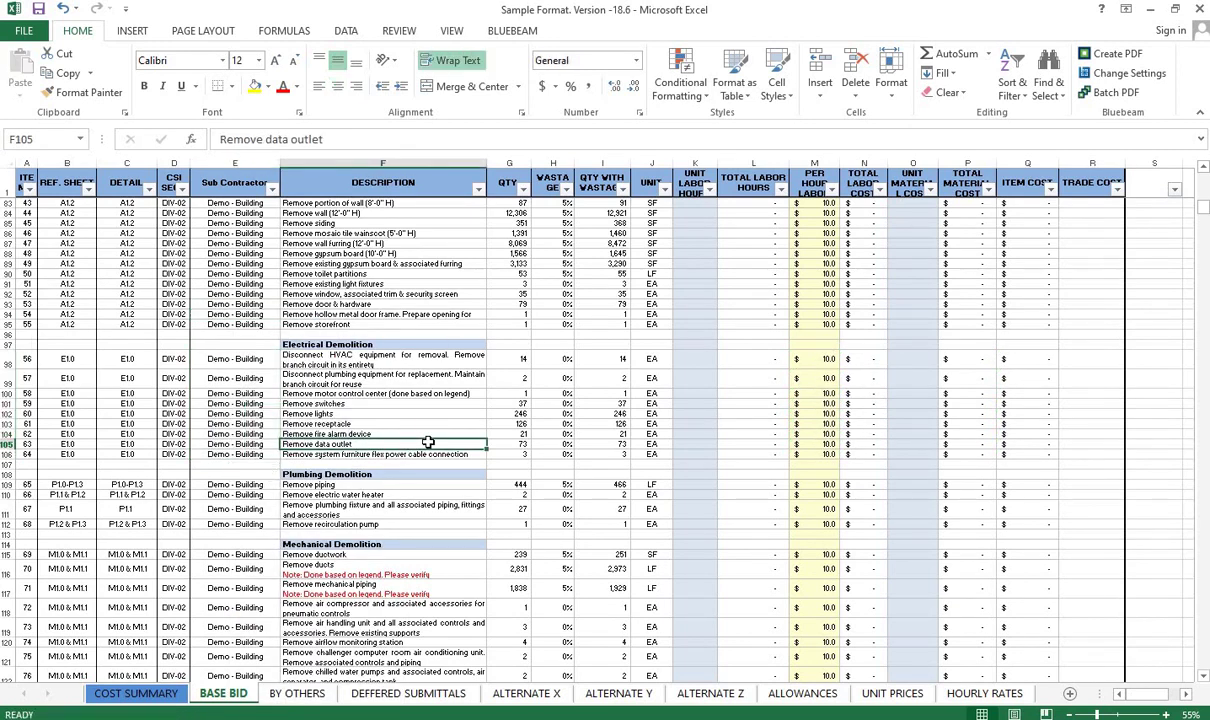
- Filter PER HOUR LABOR RATE to exclude (Blanks), Total Lab. Cost = and the PER HOUR LABOR RATE heading
{"action": "scroll", "coordinate": [428, 442], "scroll_direction": "up", "scroll_amount": 3}
{"action": "scroll", "coordinate": [681, 636], "scroll_direction": "up", "scroll_amount": 5}
{"action": "scroll", "coordinate": [623, 400], "scroll_direction": "down", "scroll_amount": 3}
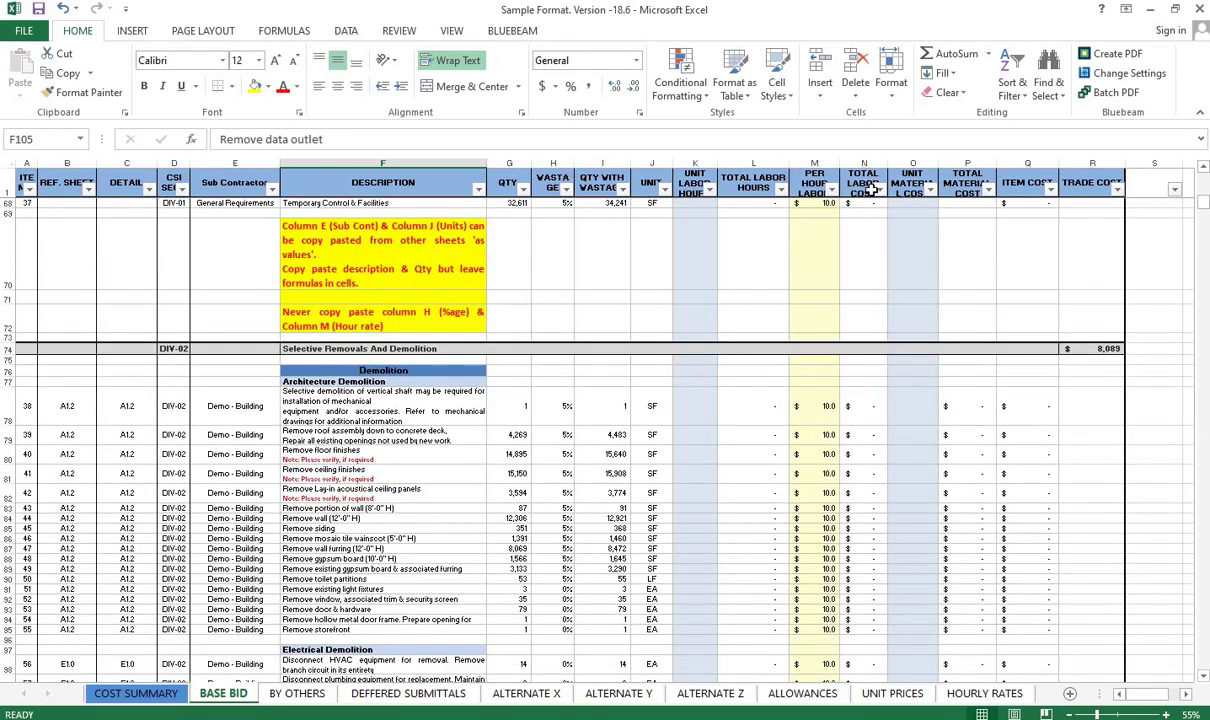
{"action": "left_click", "coordinate": [832, 191]}
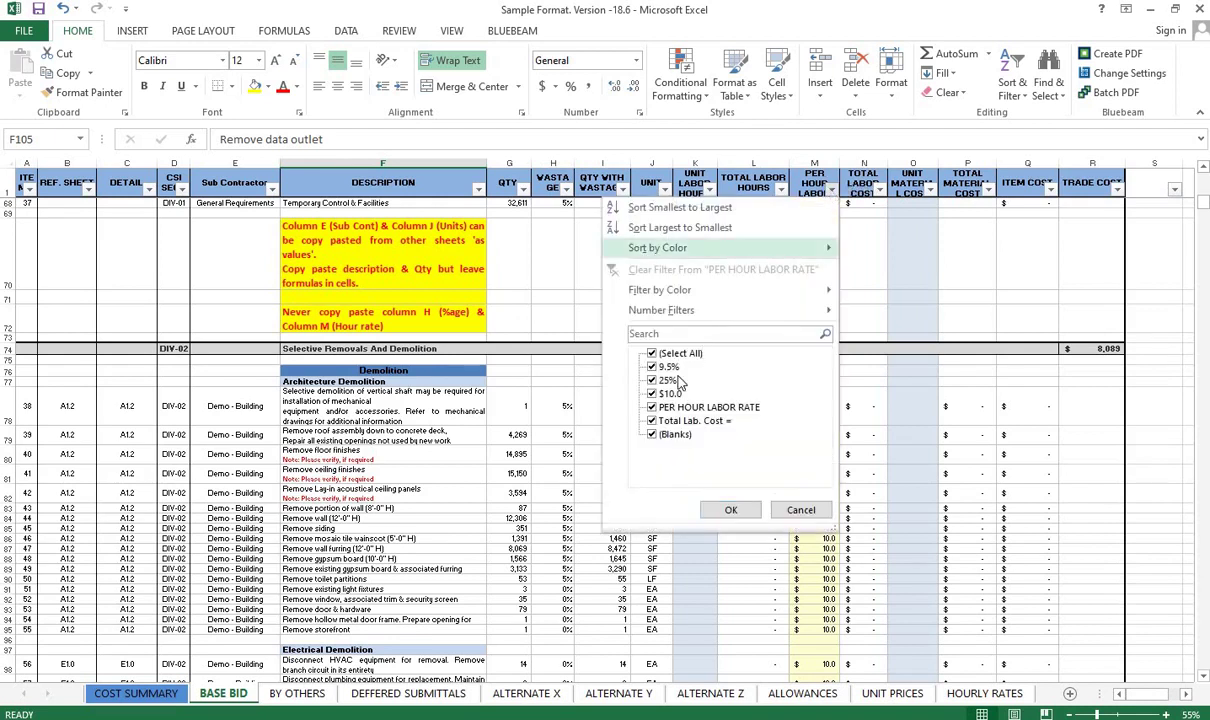
{"action": "left_click", "coordinate": [652, 435]}
{"action": "left_click", "coordinate": [652, 421]}
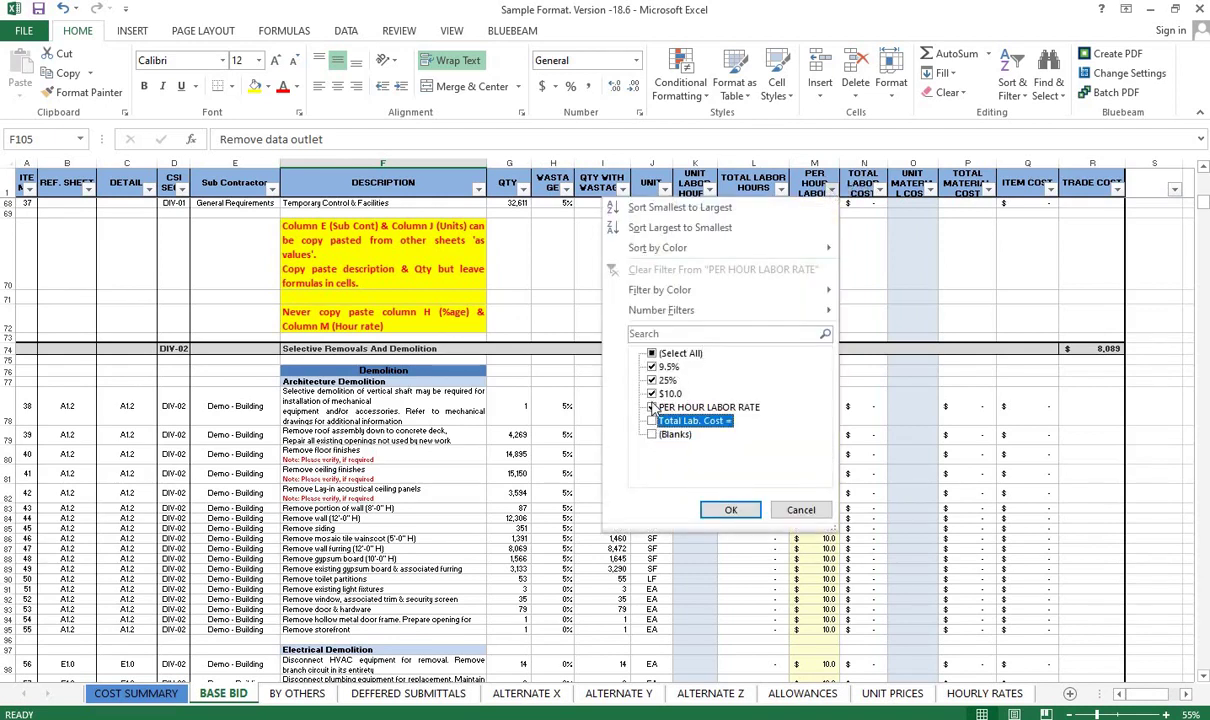
{"action": "left_click", "coordinate": [652, 407]}
{"action": "left_click", "coordinate": [730, 510]}
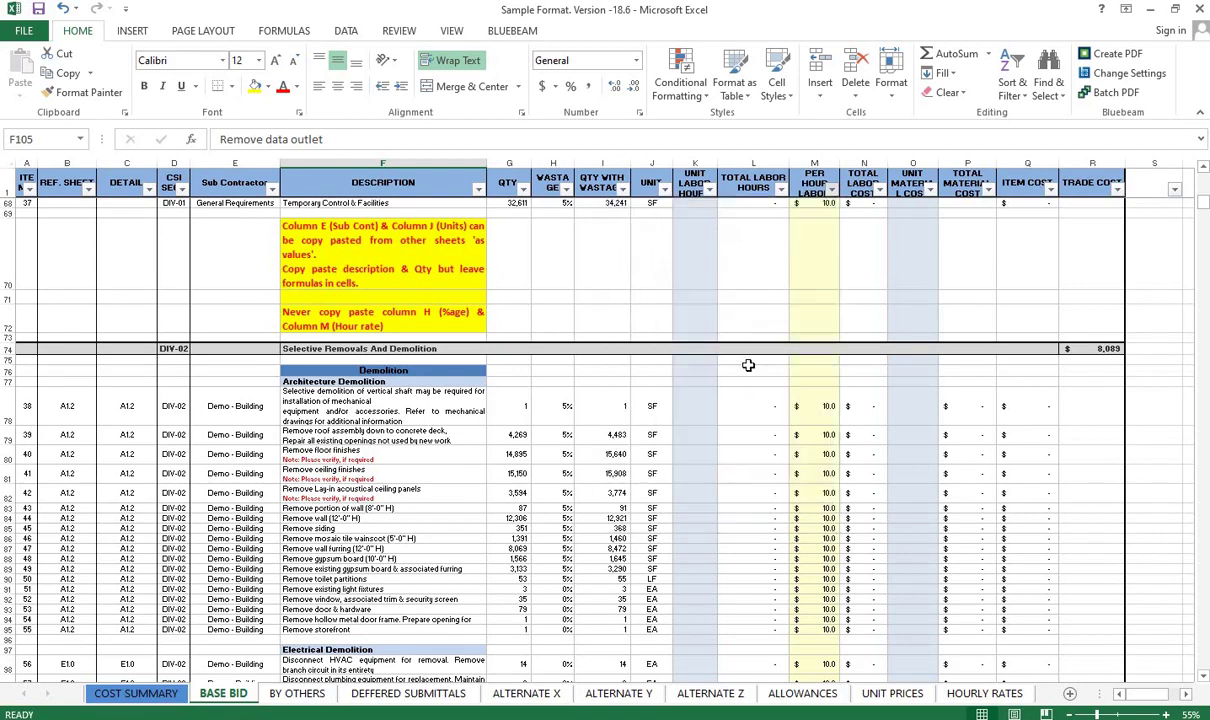
{"action": "scroll", "coordinate": [748, 365], "scroll_direction": "up", "scroll_amount": 5}
{"action": "scroll", "coordinate": [770, 292], "scroll_direction": "up", "scroll_amount": 5}
{"action": "scroll", "coordinate": [785, 262], "scroll_direction": "up", "scroll_amount": 5}
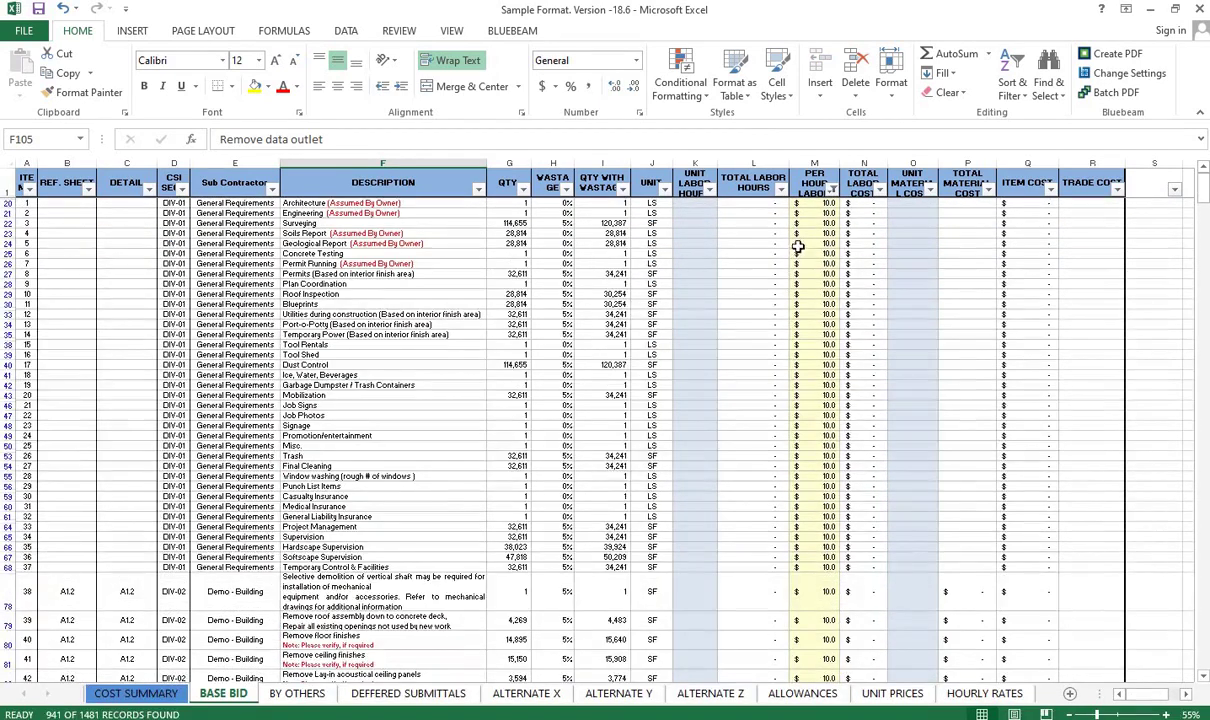
{"action": "left_click", "coordinate": [814, 244]}
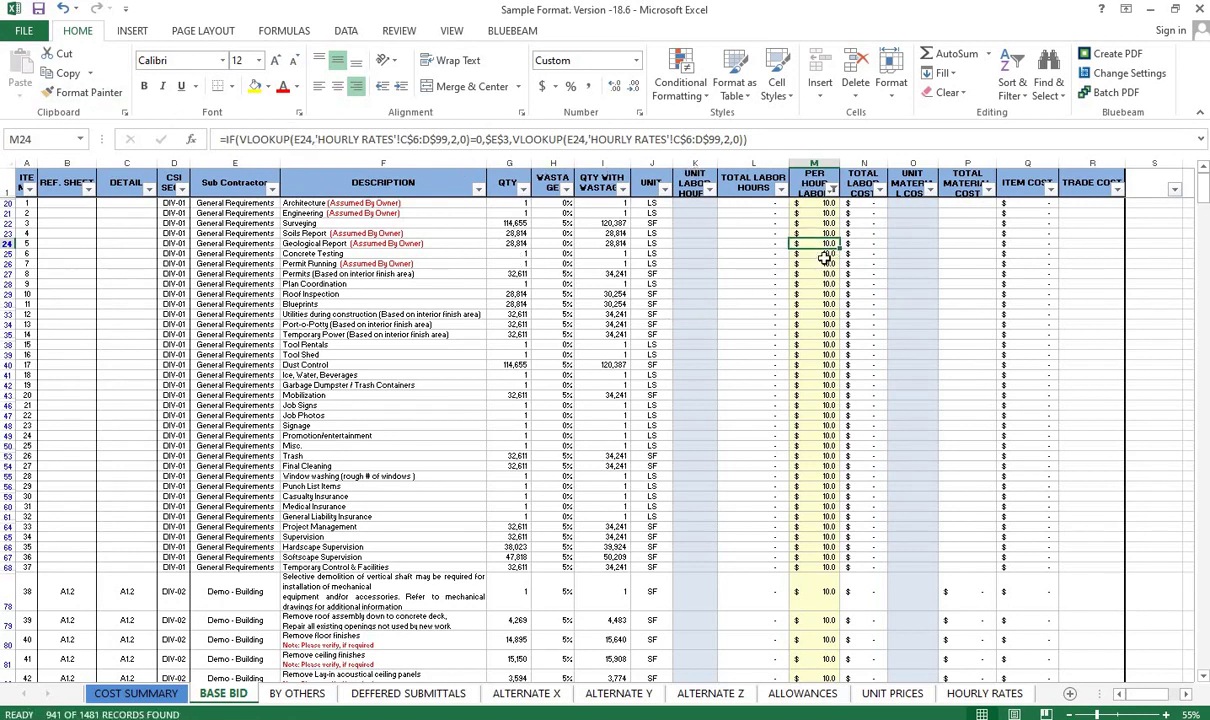
- Fill the M24 per hour labor rate formula down column M to the bottom rows
{"action": "left_click_drag", "start_coordinate": [846, 251], "coordinate": [785, 650]}
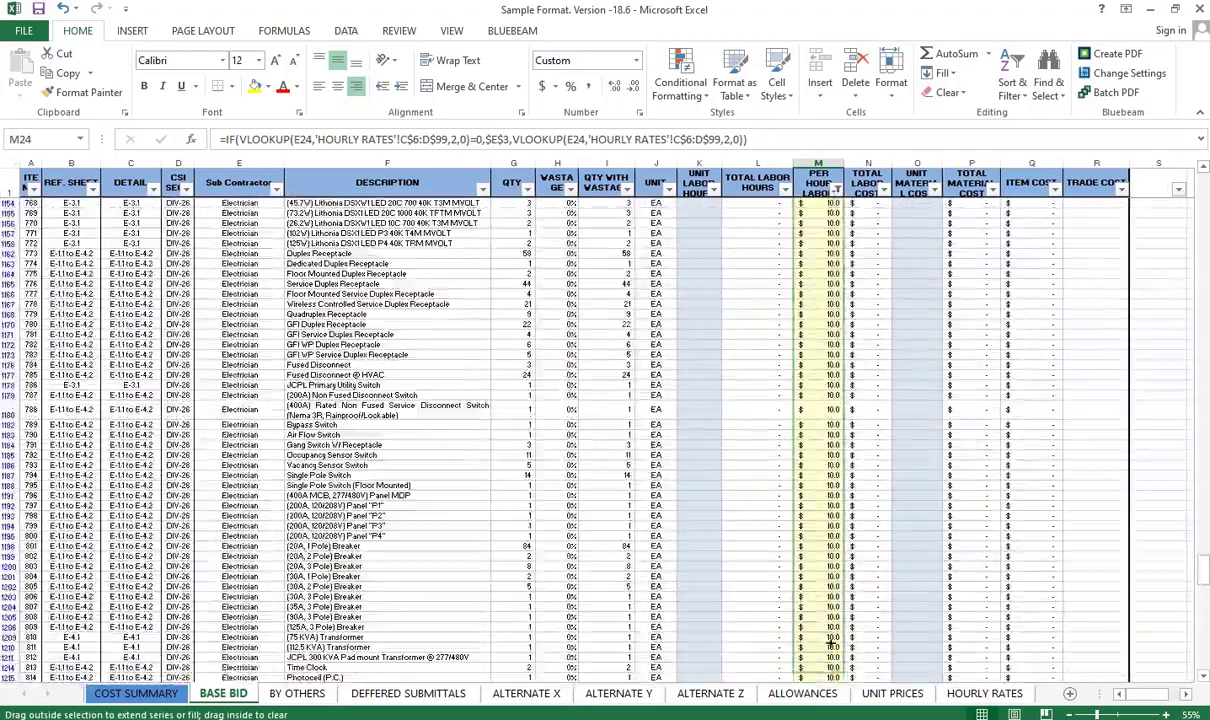
{"action": "left_click_drag", "start_coordinate": [785, 650], "coordinate": [829, 630]}
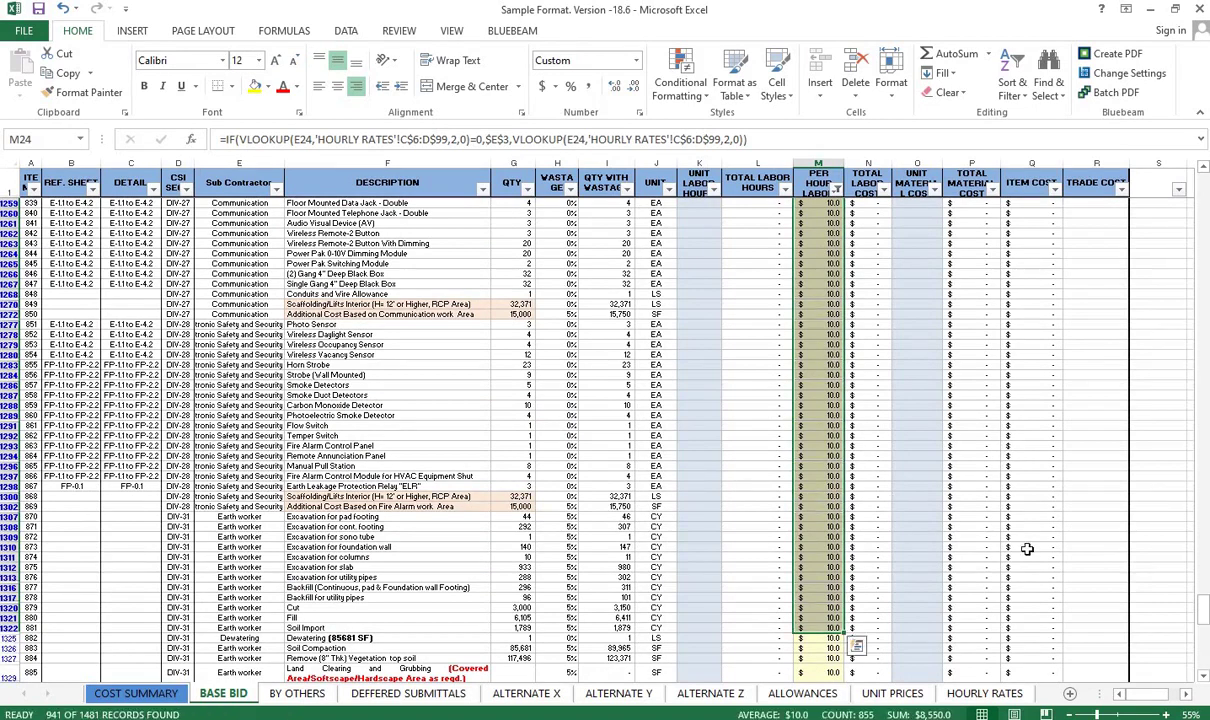
{"action": "left_click_drag", "start_coordinate": [1205, 612], "coordinate": [1205, 200]}
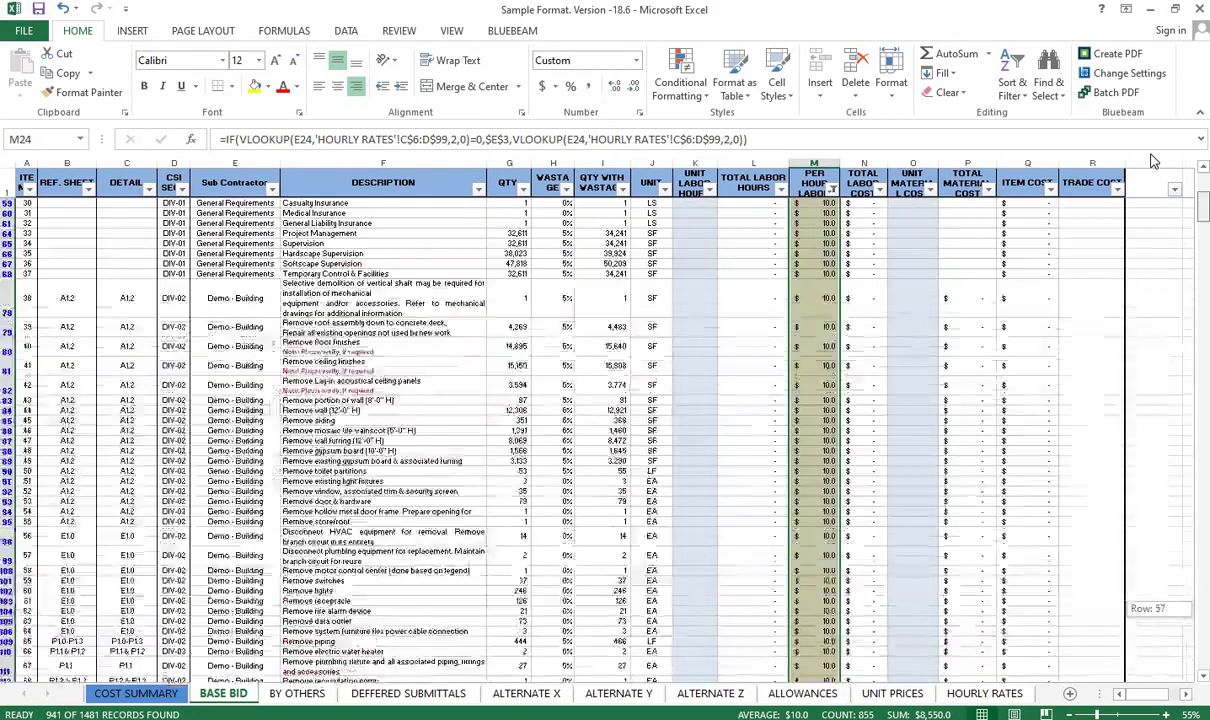
- Fill the H22 wastage formula down column H, then check the General Requirements units
{"action": "left_click", "coordinate": [563, 224]}
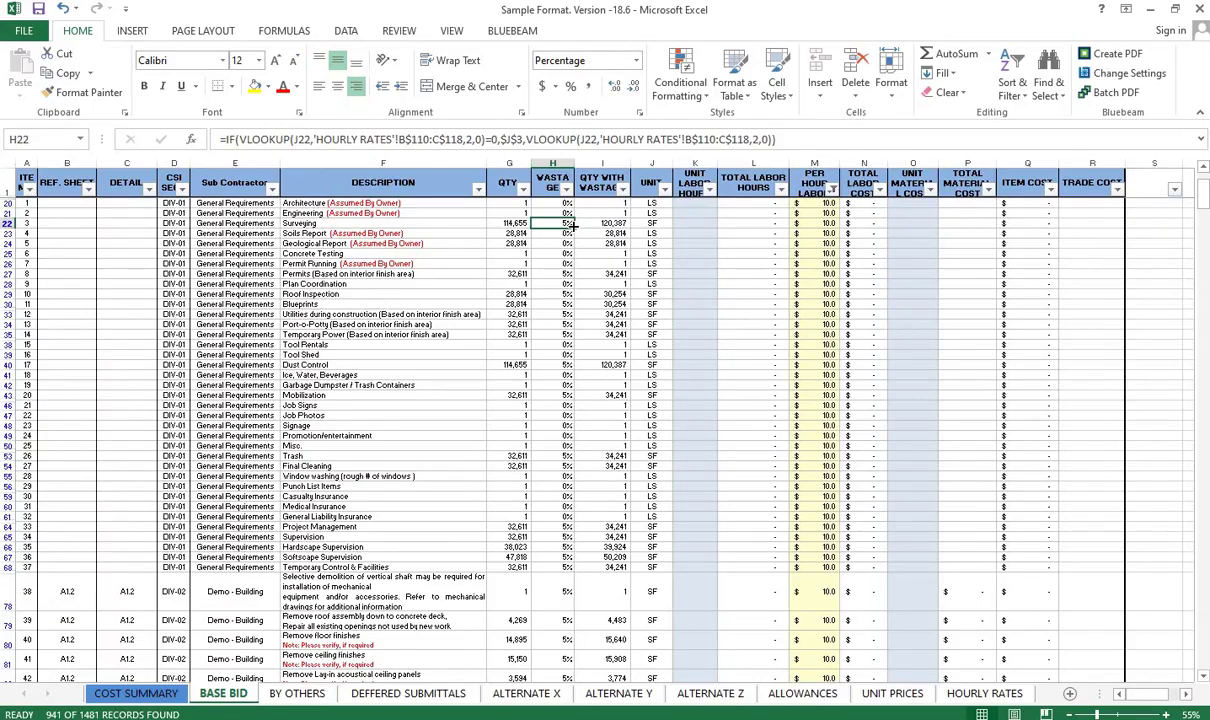
{"action": "mouse_move", "coordinate": [573, 228]}
{"action": "left_mouse_down"}
{"action": "mouse_move", "coordinate": [568, 574]}
{"action": "mouse_move", "coordinate": [556, 600]}
{"action": "left_mouse_up"}
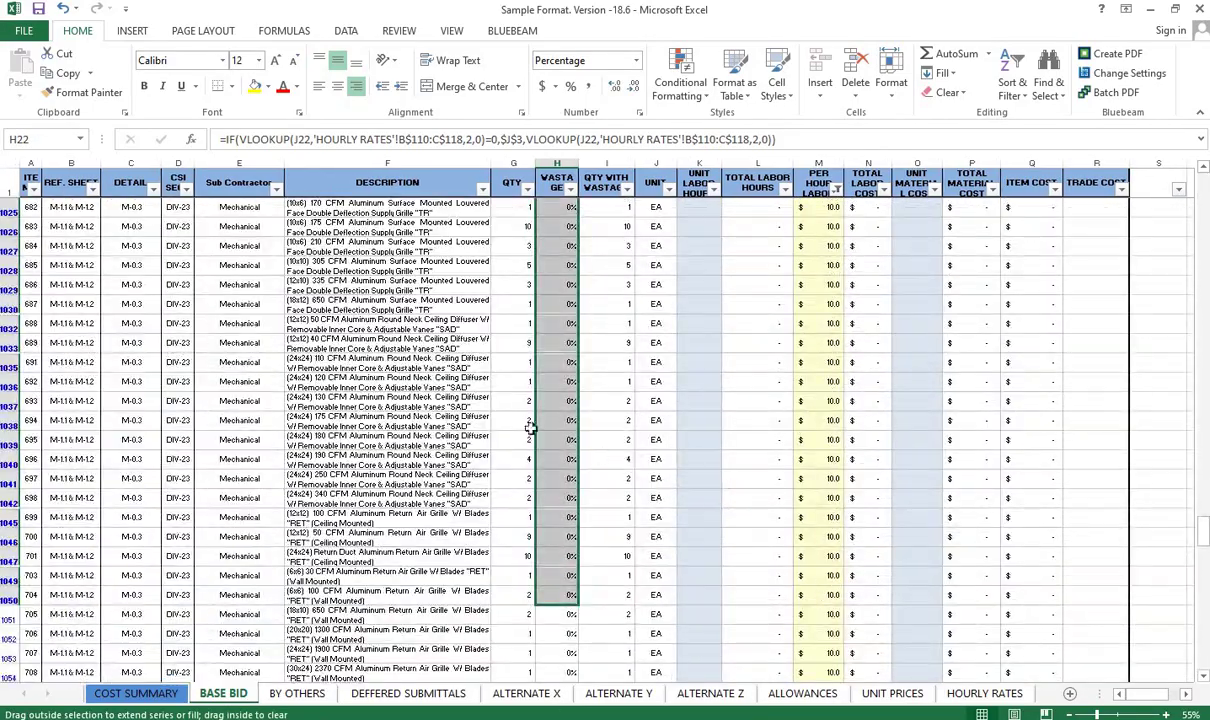
{"action": "scroll", "coordinate": [473, 405], "scroll_direction": "up", "scroll_amount": 10}
{"action": "scroll", "coordinate": [473, 405], "scroll_direction": "up", "scroll_amount": 10}
{"action": "scroll", "coordinate": [473, 405], "scroll_direction": "up", "scroll_amount": 10}
{"action": "scroll", "coordinate": [473, 405], "scroll_direction": "up", "scroll_amount": 10}
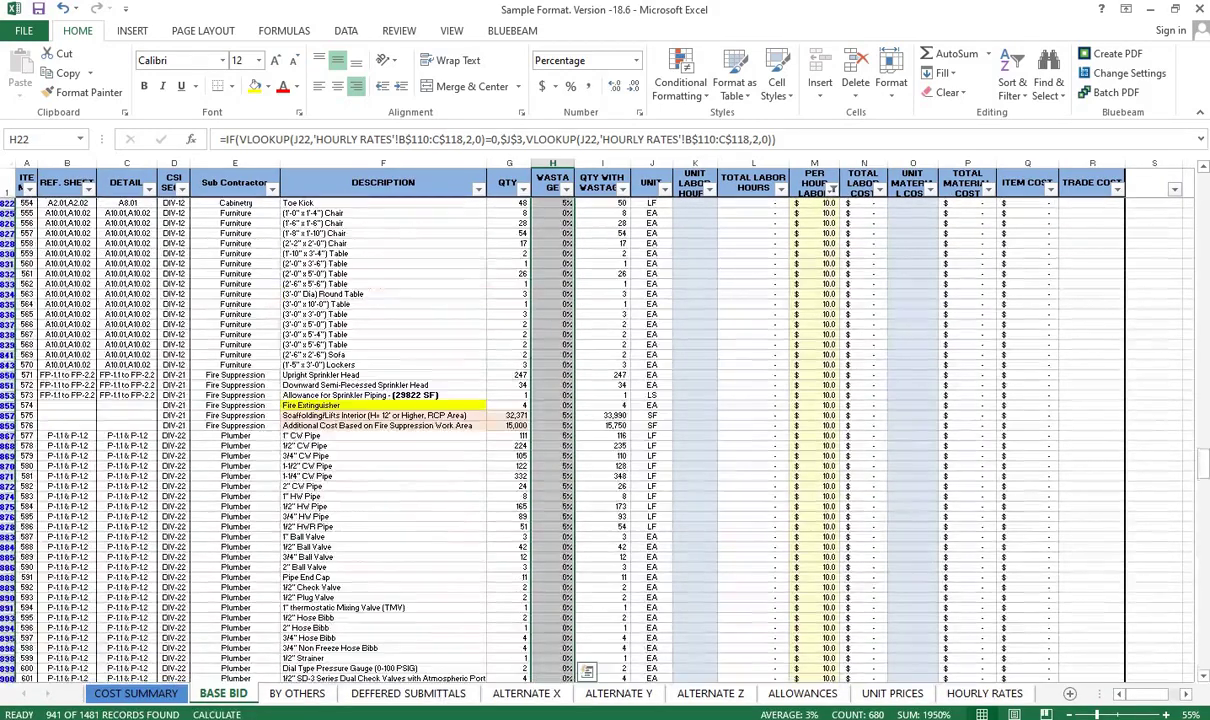
{"action": "left_click_drag", "start_coordinate": [1203, 460], "coordinate": [1203, 198]}
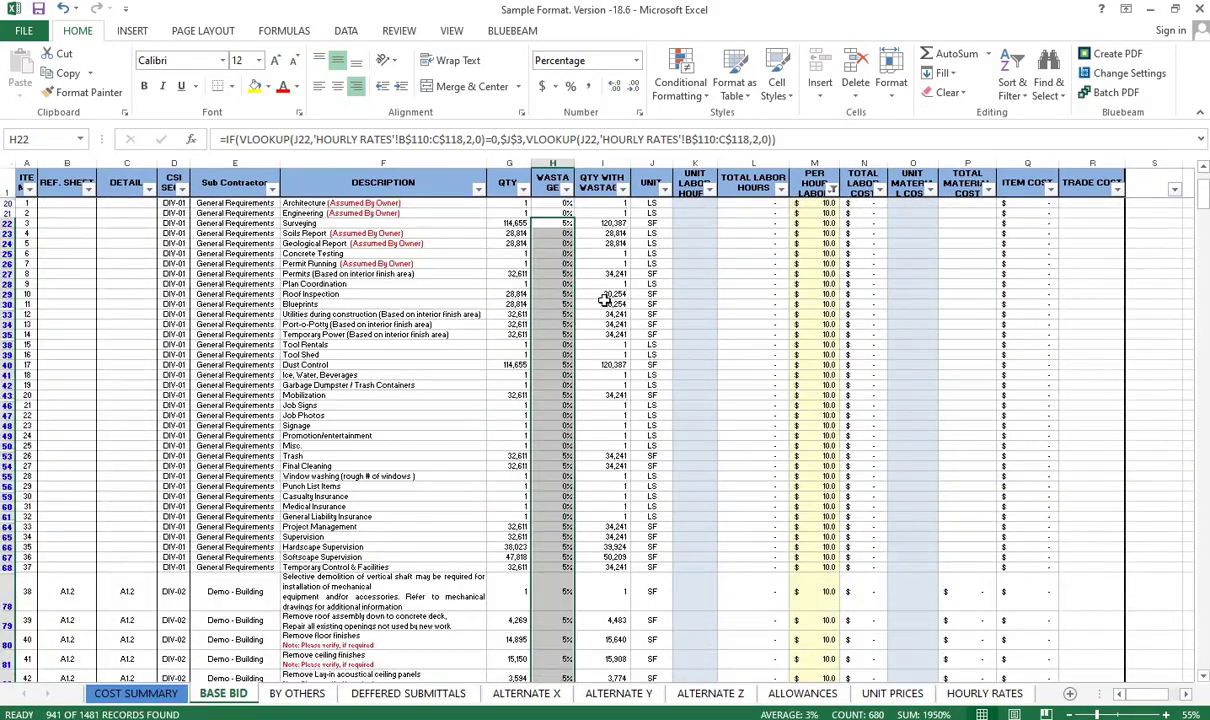
{"action": "left_click_drag", "start_coordinate": [640, 274], "coordinate": [645, 508]}
{"action": "left_click_drag", "start_coordinate": [235, 354], "coordinate": [235, 476]}
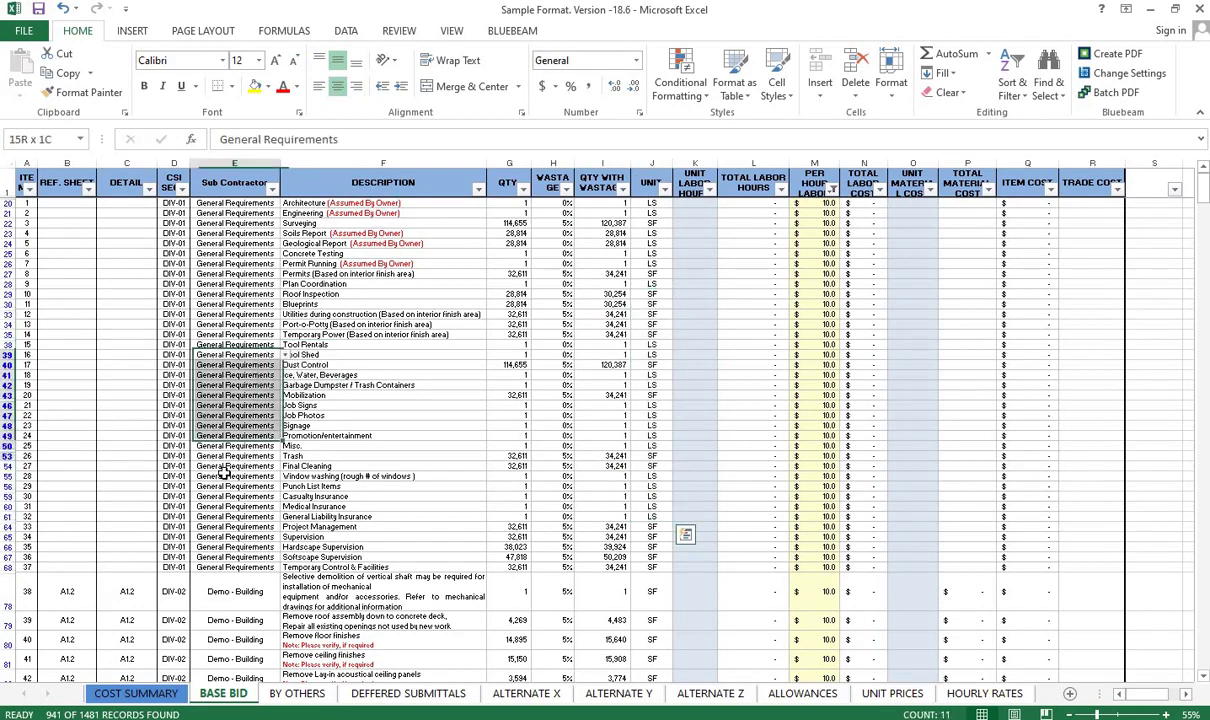
{"action": "left_click", "coordinate": [648, 265]}
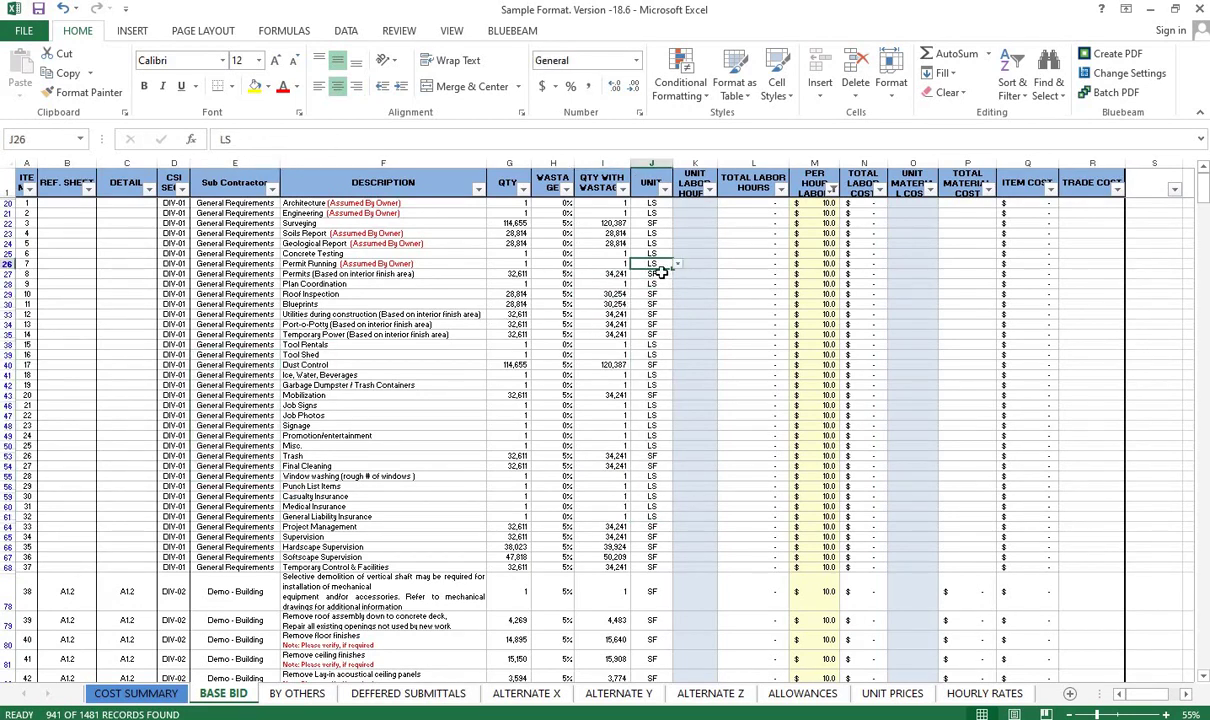
- Review the General Requirements units, including Ice, Water, Beverages, Soils Report and Surveying
{"action": "left_click_drag", "start_coordinate": [217, 215], "coordinate": [596, 480]}
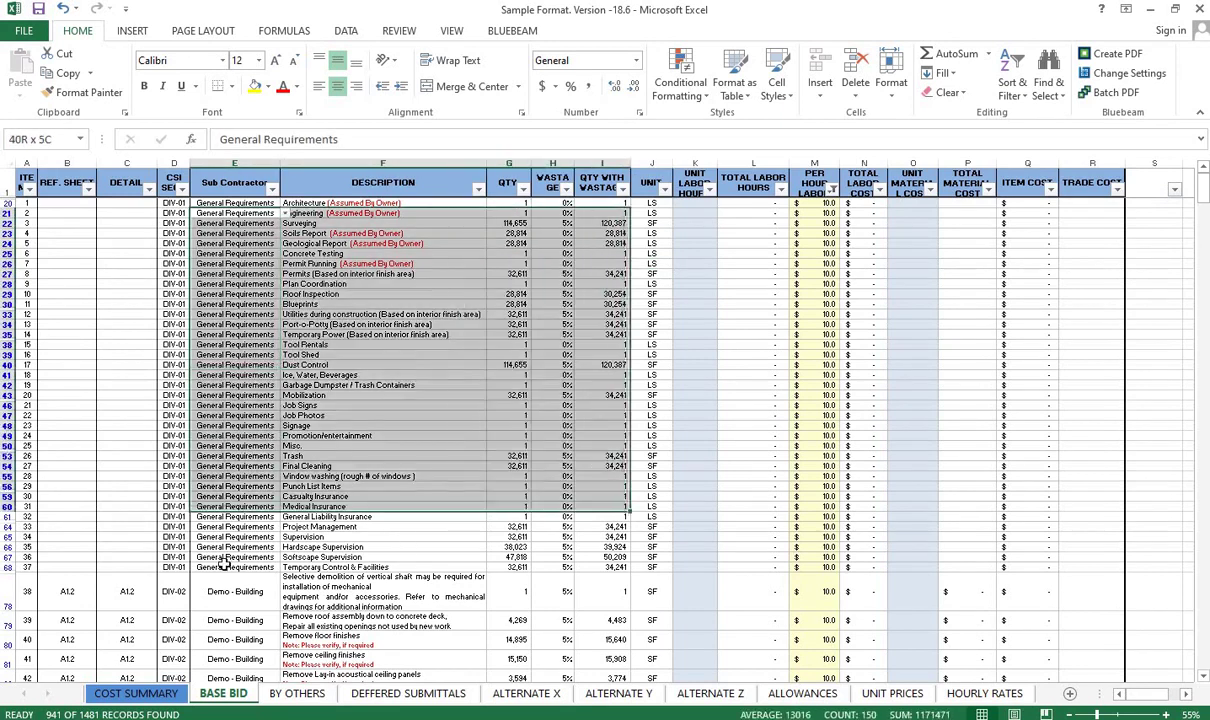
{"action": "left_click_drag", "start_coordinate": [200, 567], "coordinate": [700, 625]}
{"action": "left_click", "coordinate": [651, 376]}
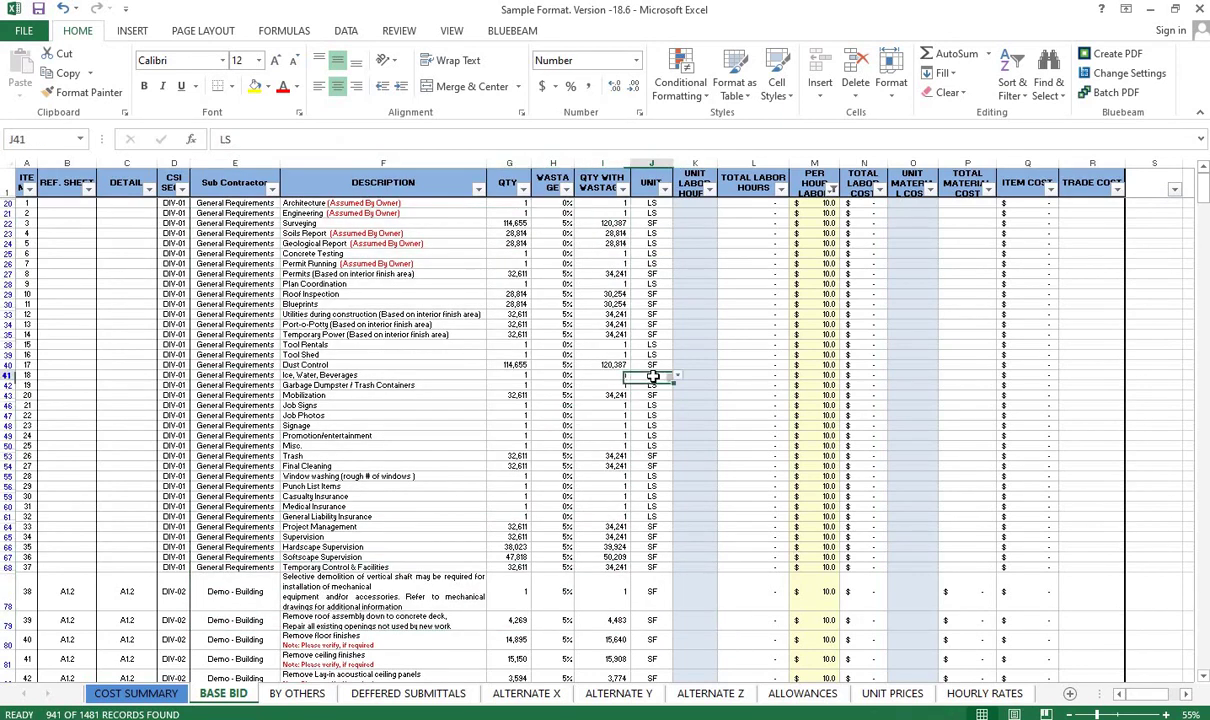
{"action": "left_click", "coordinate": [652, 234]}
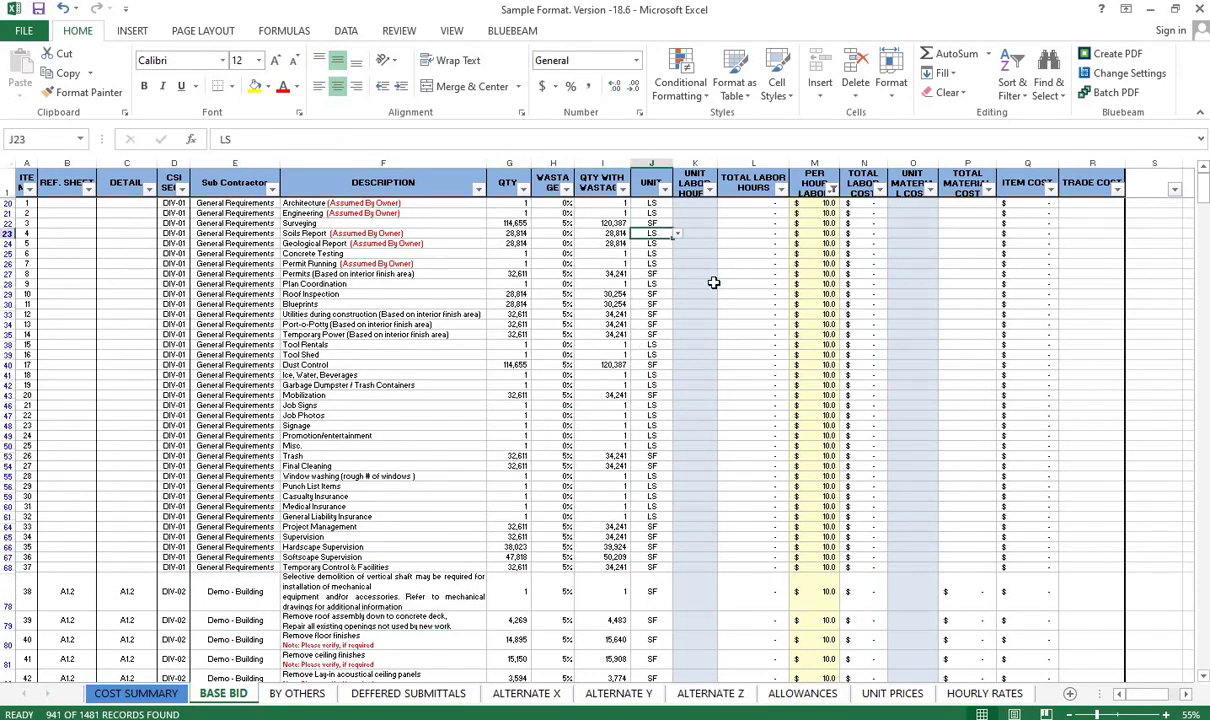
{"action": "left_click", "coordinate": [650, 222]}
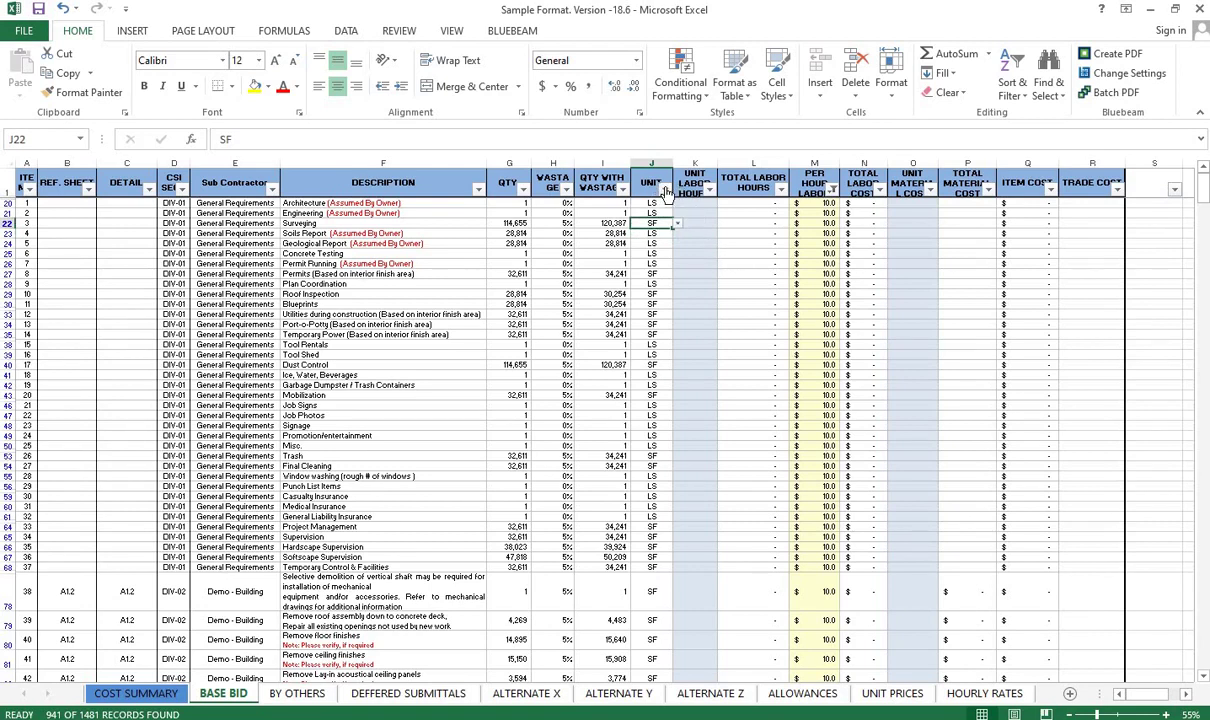
- Filter the UNIT column to show only SF items
{"action": "left_click", "coordinate": [665, 190]}
{"action": "left_click", "coordinate": [497, 353]}
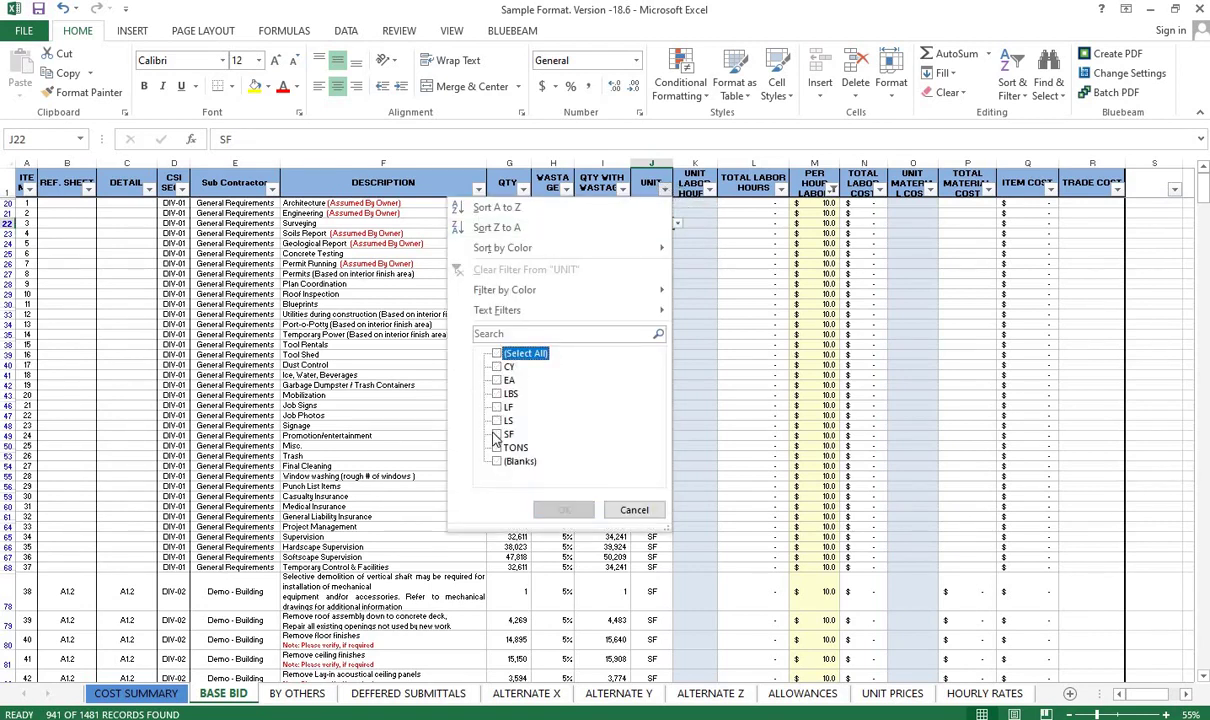
{"action": "left_click", "coordinate": [497, 434]}
{"action": "left_click", "coordinate": [562, 509]}
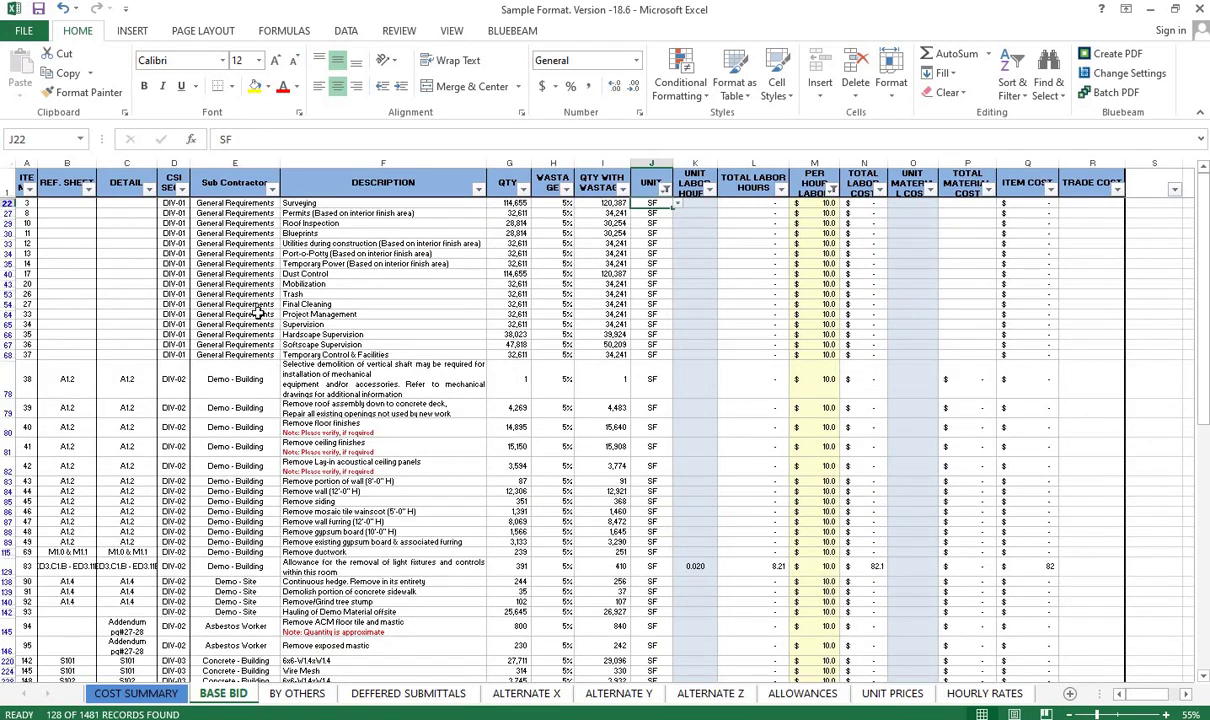
- Copy SF from J27 and paste it into the UNIT cells of the filtered rows
{"action": "left_click", "coordinate": [320, 236]}
{"action": "left_click", "coordinate": [660, 213]}
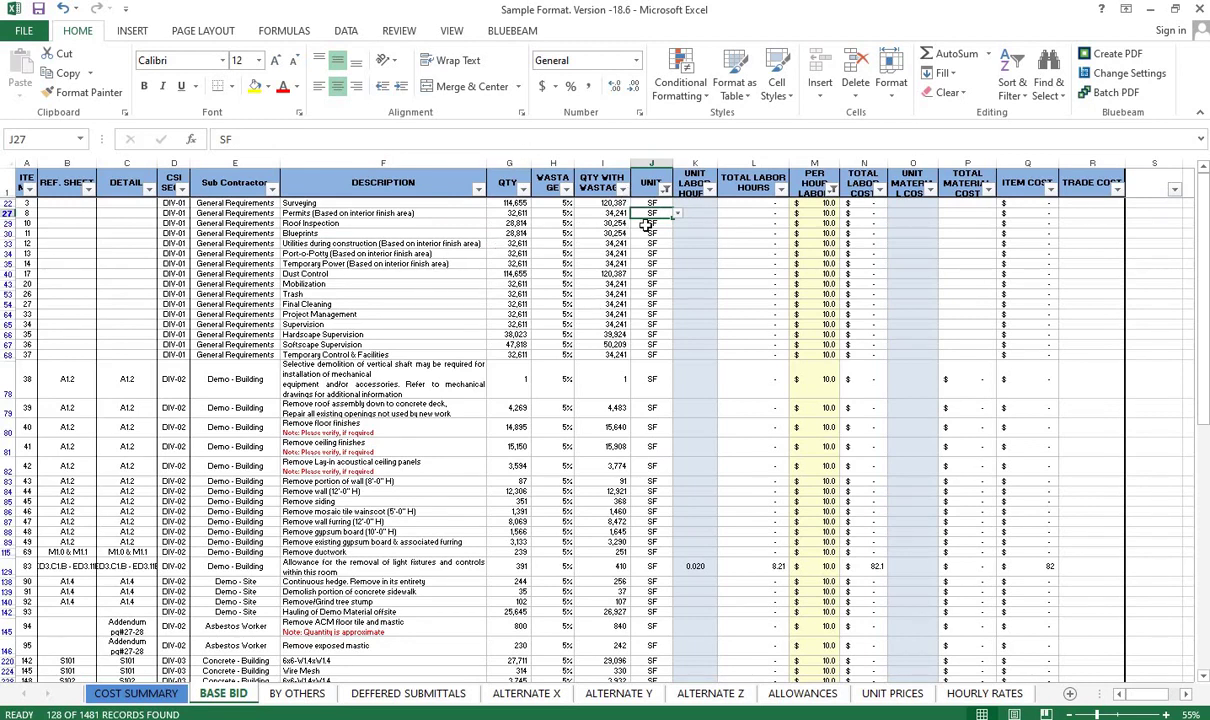
{"action": "key", "text": "ctrl+c"}
{"action": "mouse_move", "coordinate": [644, 283]}
{"action": "left_mouse_down"}
{"action": "mouse_move", "coordinate": [651, 695]}
{"action": "mouse_move", "coordinate": [648, 636]}
{"action": "left_mouse_up"}
{"action": "key", "text": "Return"}
- Inspect row 78's unit and labor hours without changing them, and cancel the pending copy
{"action": "key", "text": "ctrl+c"}
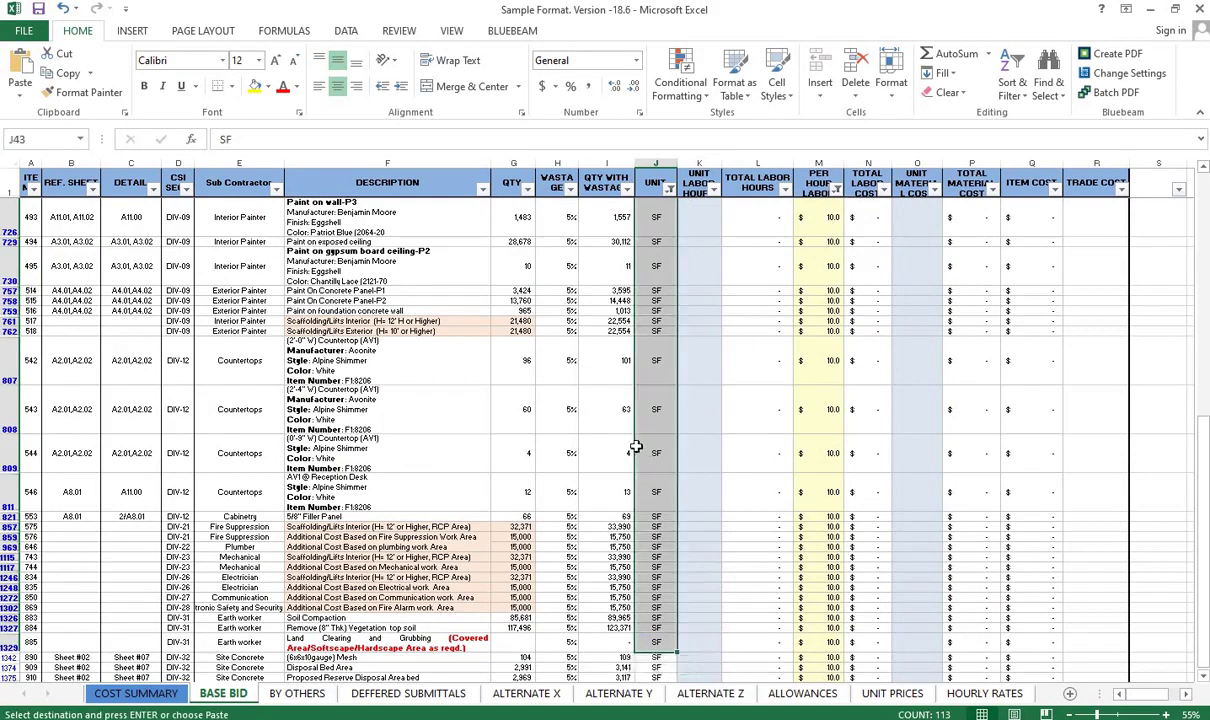
{"action": "scroll", "coordinate": [640, 480], "scroll_direction": "up", "scroll_amount": 5}
{"action": "scroll", "coordinate": [638, 460], "scroll_direction": "up", "scroll_amount": 5}
{"action": "scroll", "coordinate": [635, 446], "scroll_direction": "up", "scroll_amount": 5}
{"action": "scroll", "coordinate": [636, 446], "scroll_direction": "up", "scroll_amount": 4}
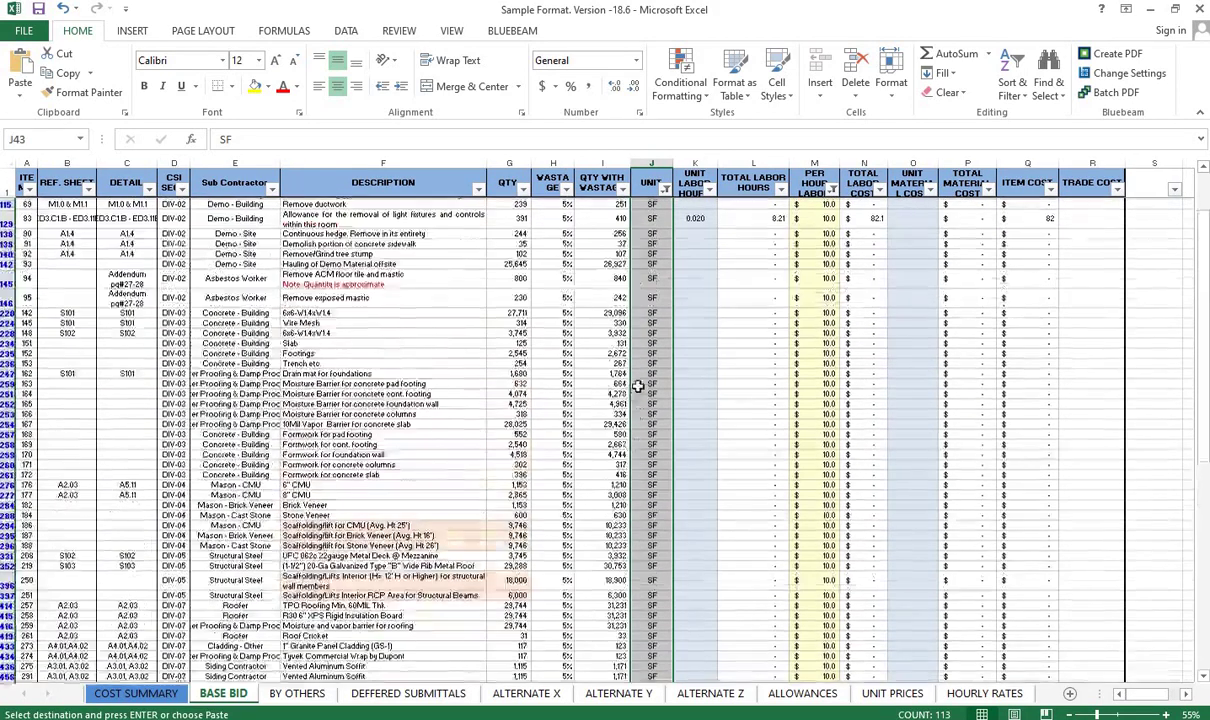
{"action": "scroll", "coordinate": [640, 420], "scroll_direction": "up", "scroll_amount": 3}
{"action": "left_click", "coordinate": [651, 348]}
{"action": "left_click", "coordinate": [680, 358]}
{"action": "key", "text": "Escape"}
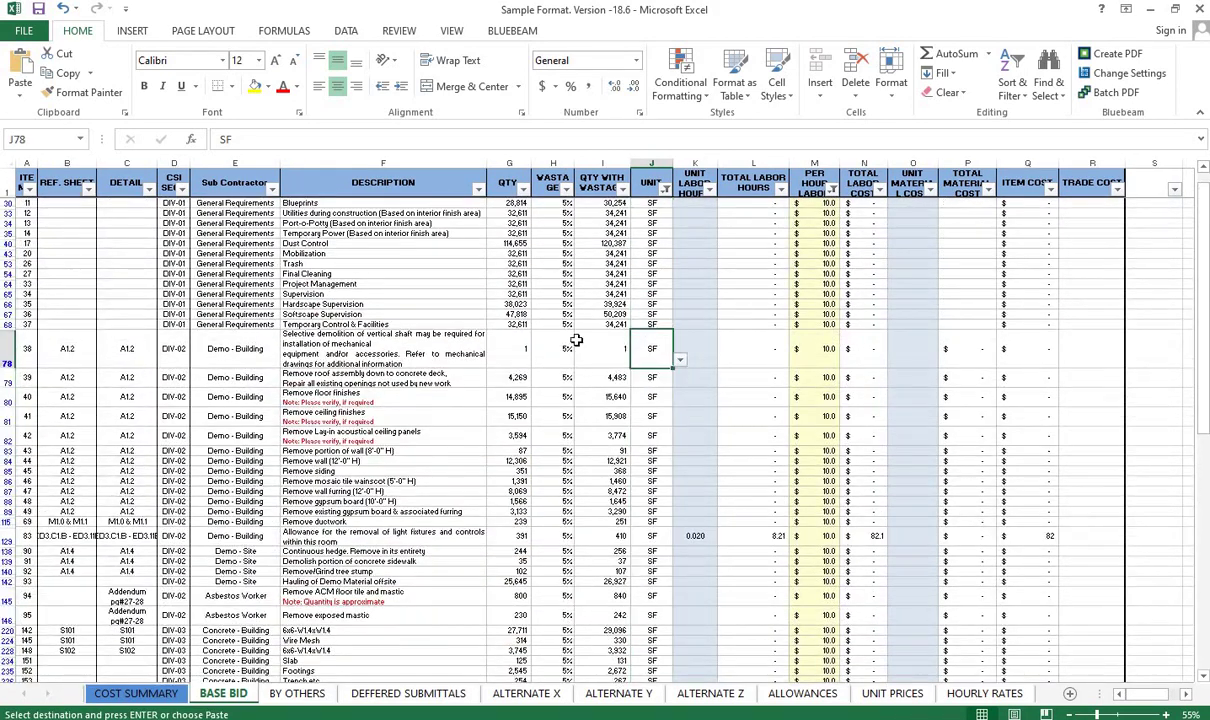
{"action": "scroll", "coordinate": [545, 322], "scroll_direction": "up", "scroll_amount": 1}
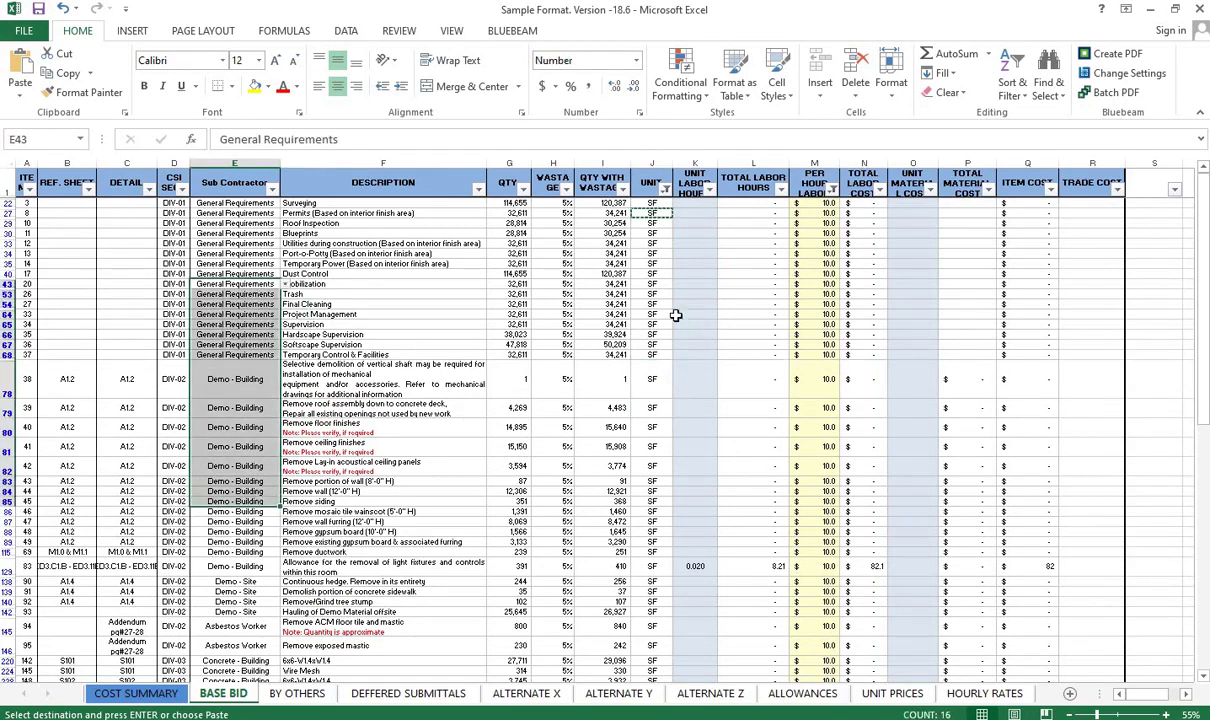
{"action": "left_click_drag", "start_coordinate": [253, 497], "coordinate": [622, 420]}
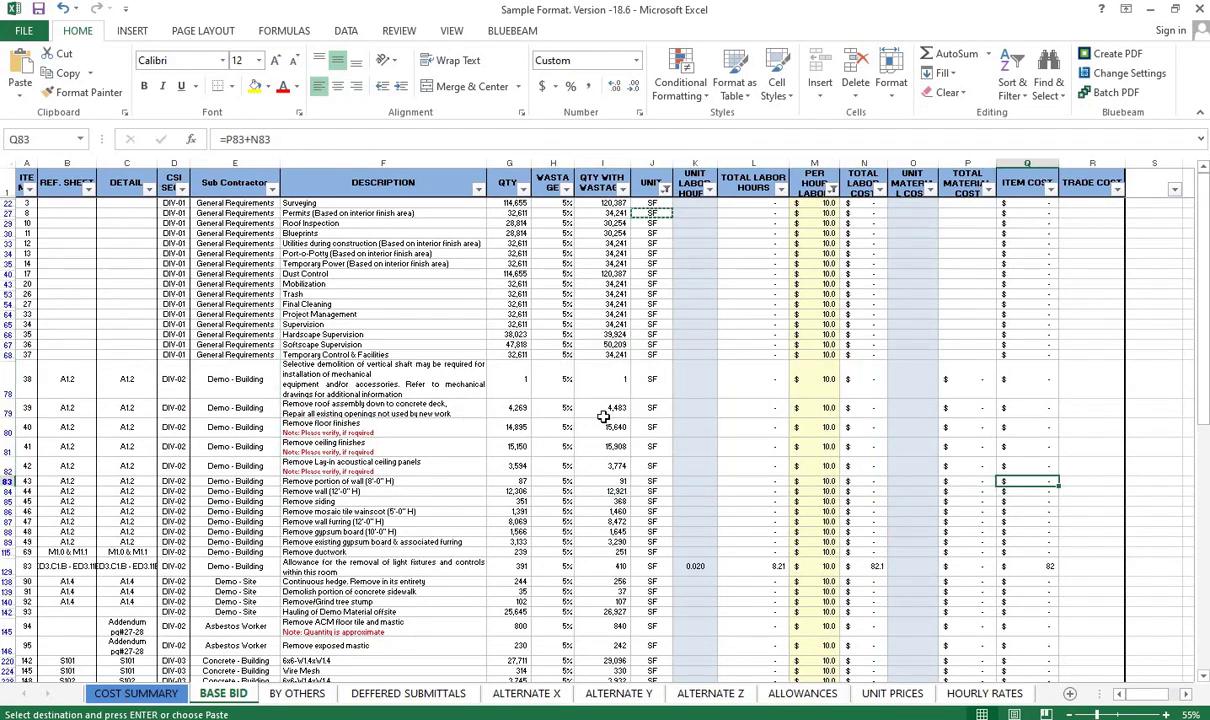
{"action": "left_click", "coordinate": [687, 375]}
{"action": "key", "text": "Escape"}
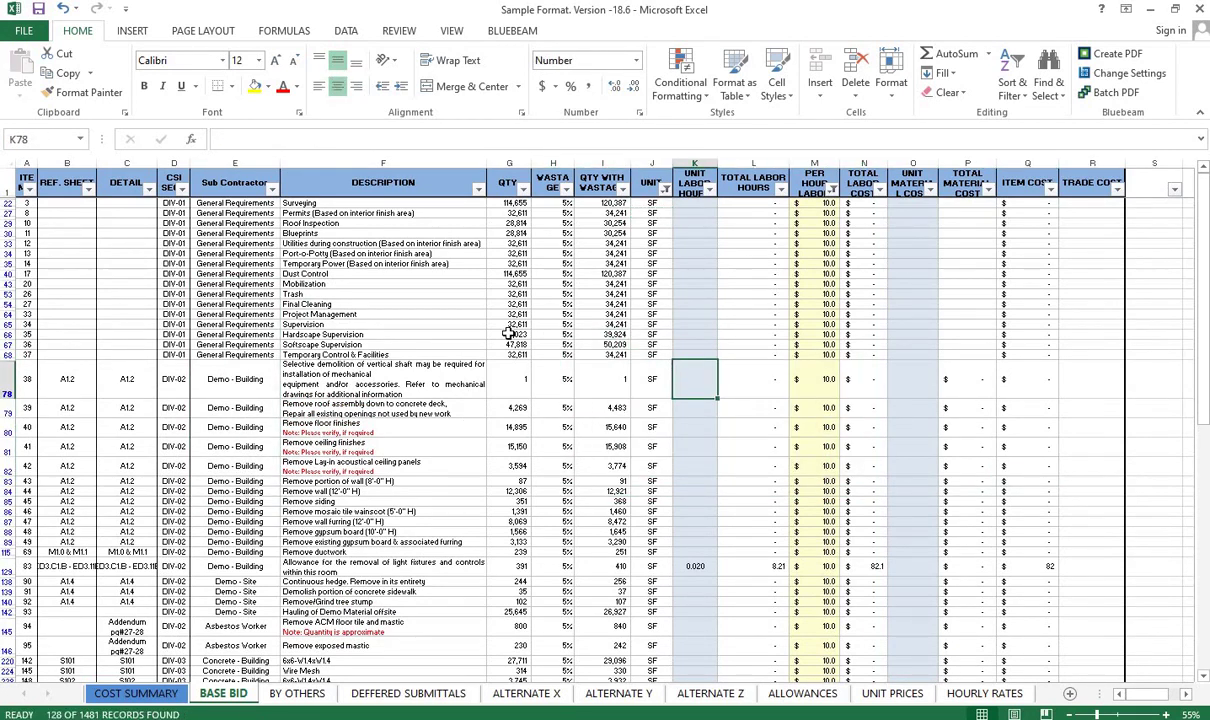
{"action": "left_click", "coordinate": [665, 191]}
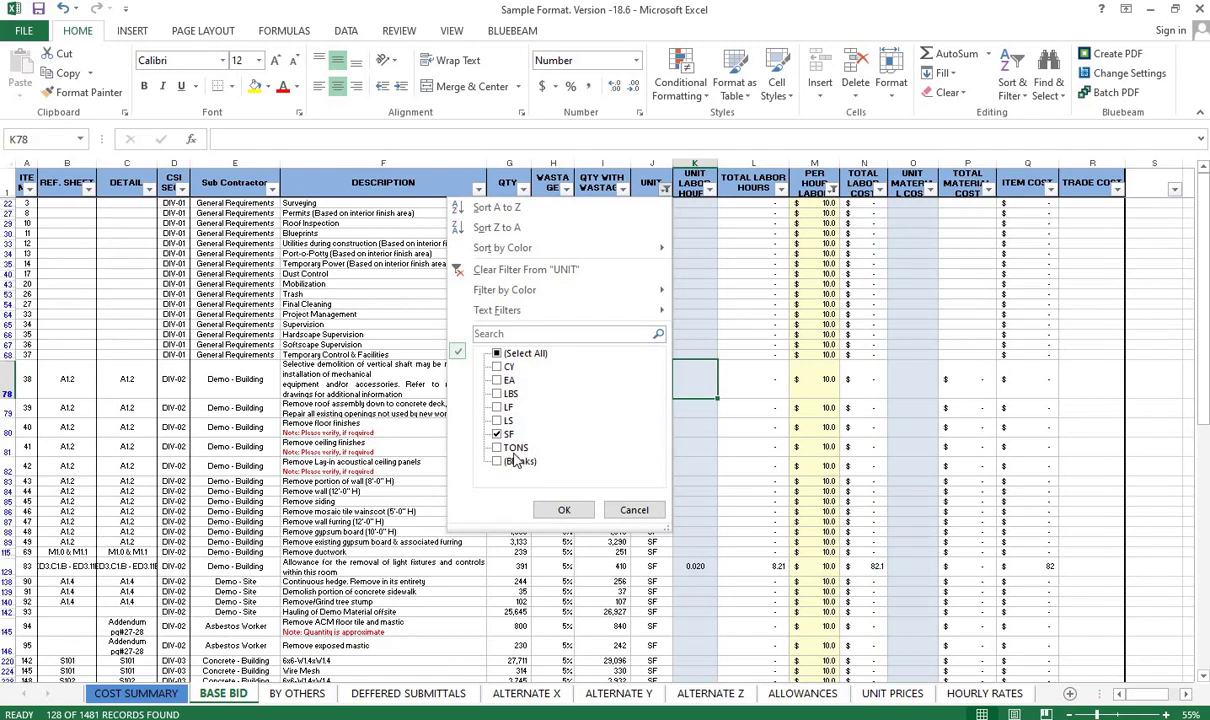
- Switch the UNIT filter from SF to CY and review CY items like Excavation for pad footing
{"action": "left_click", "coordinate": [498, 368]}
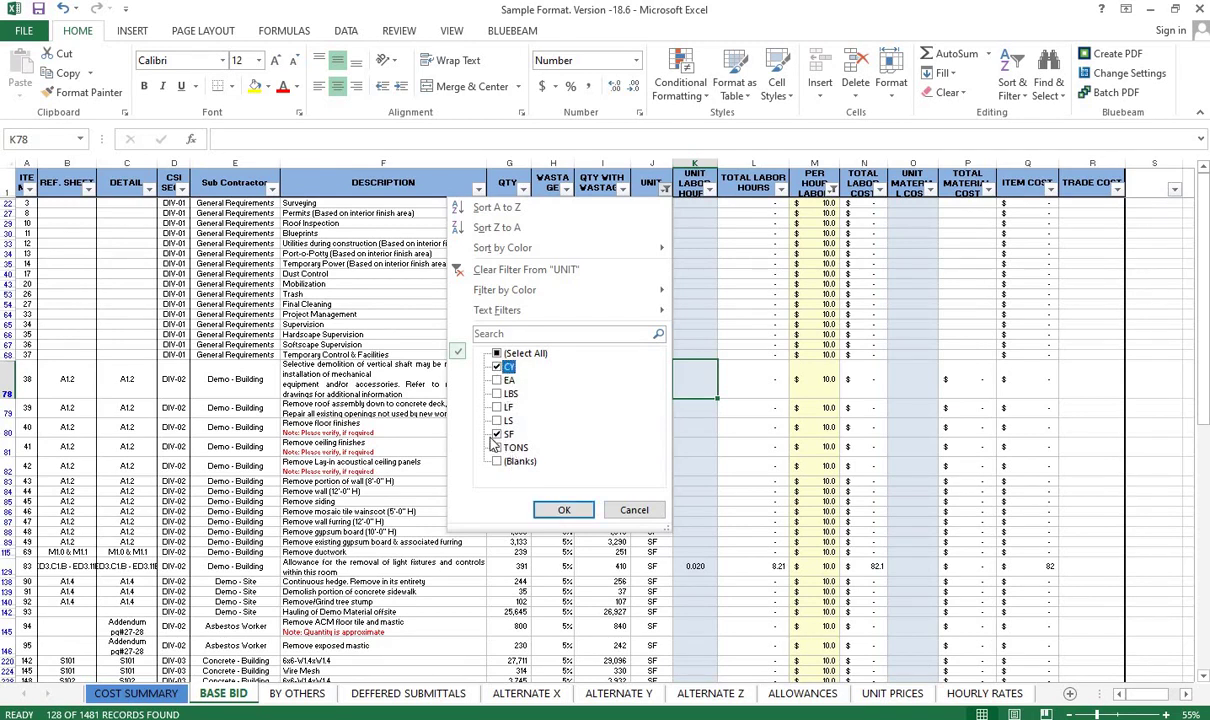
{"action": "left_click", "coordinate": [497, 434]}
{"action": "left_click", "coordinate": [563, 510]}
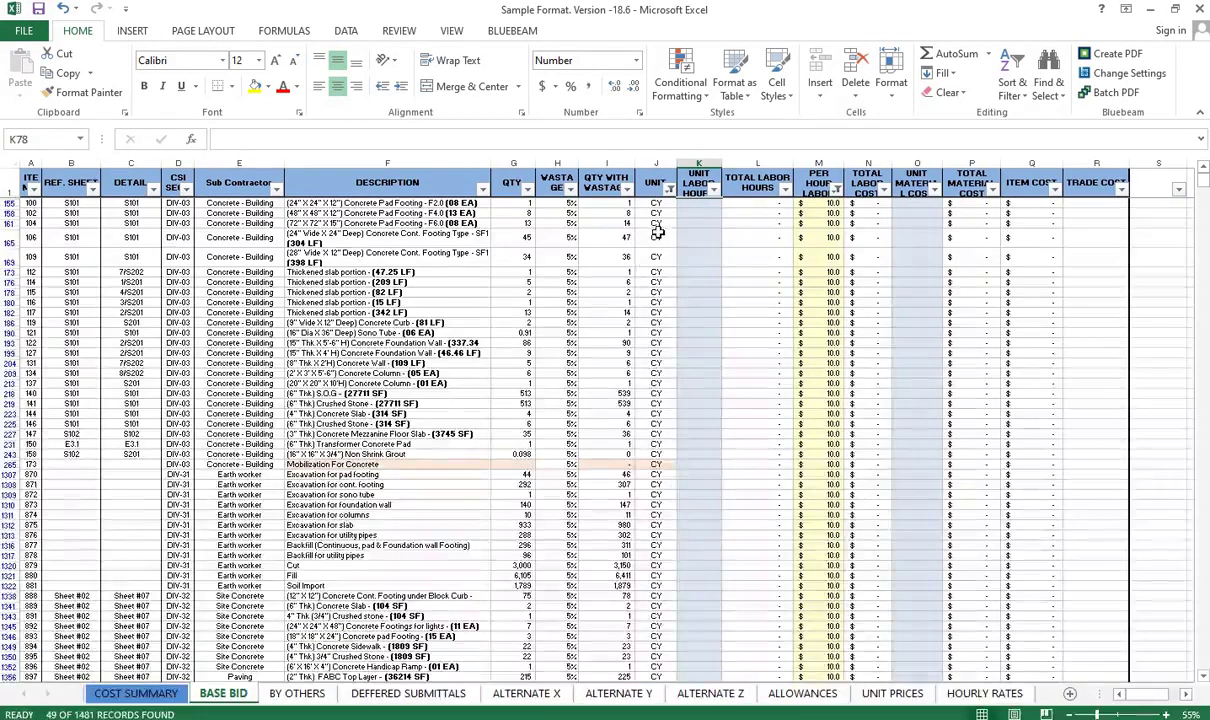
{"action": "left_click", "coordinate": [640, 238]}
{"action": "scroll", "coordinate": [680, 470], "scroll_direction": "down", "scroll_amount": 1}
{"action": "left_click", "coordinate": [676, 445]}
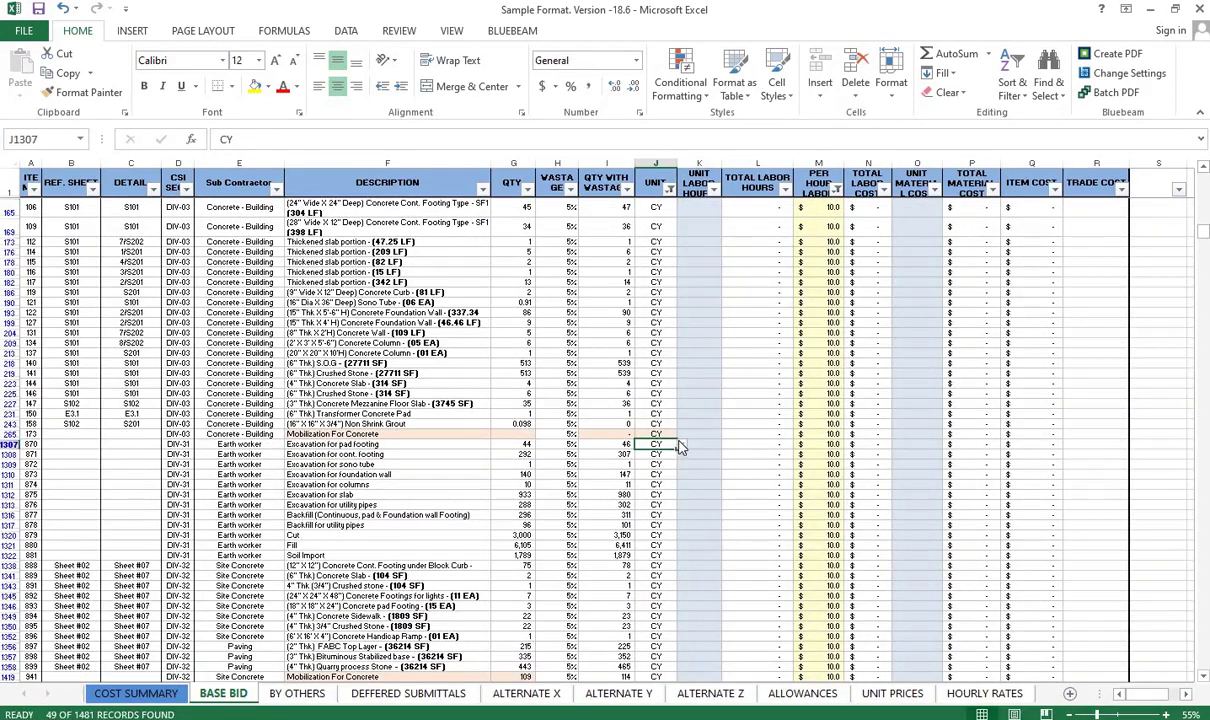
{"action": "left_click", "coordinate": [679, 445]}
{"action": "key", "text": "Escape"}
{"action": "scroll", "coordinate": [484, 391], "scroll_direction": "up", "scroll_amount": 1}
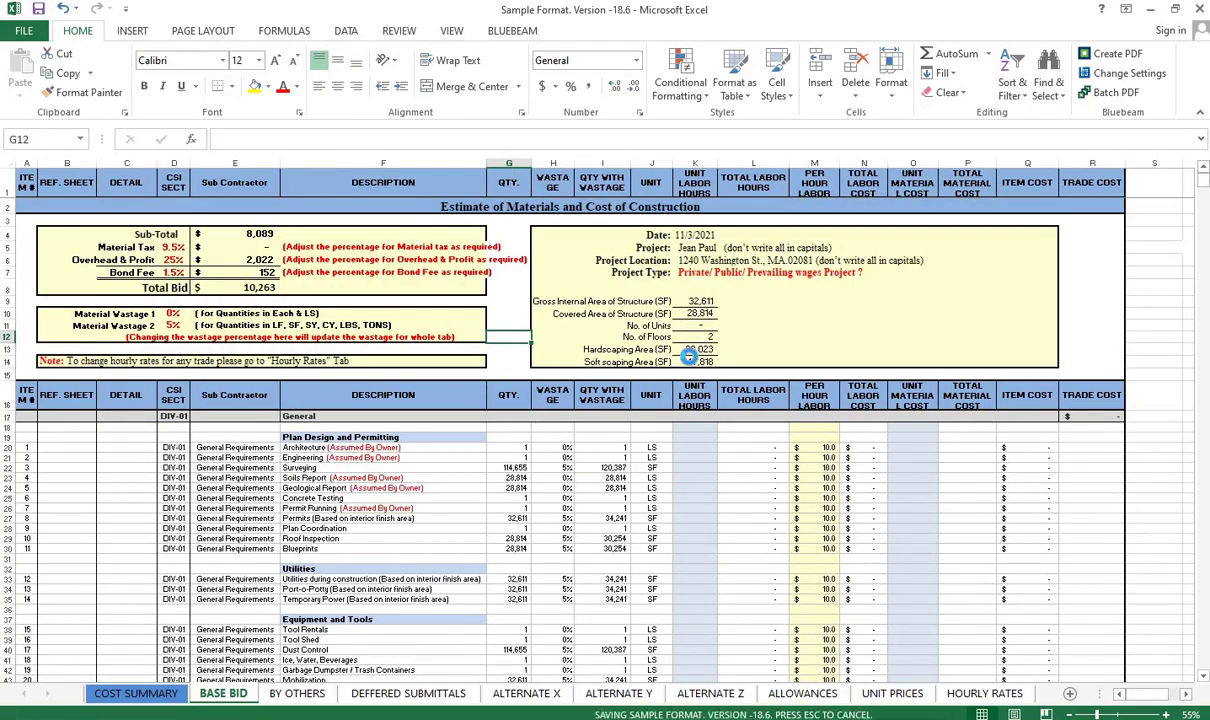
{"action": "scroll", "coordinate": [1000, 340], "scroll_direction": "down", "scroll_amount": 3}
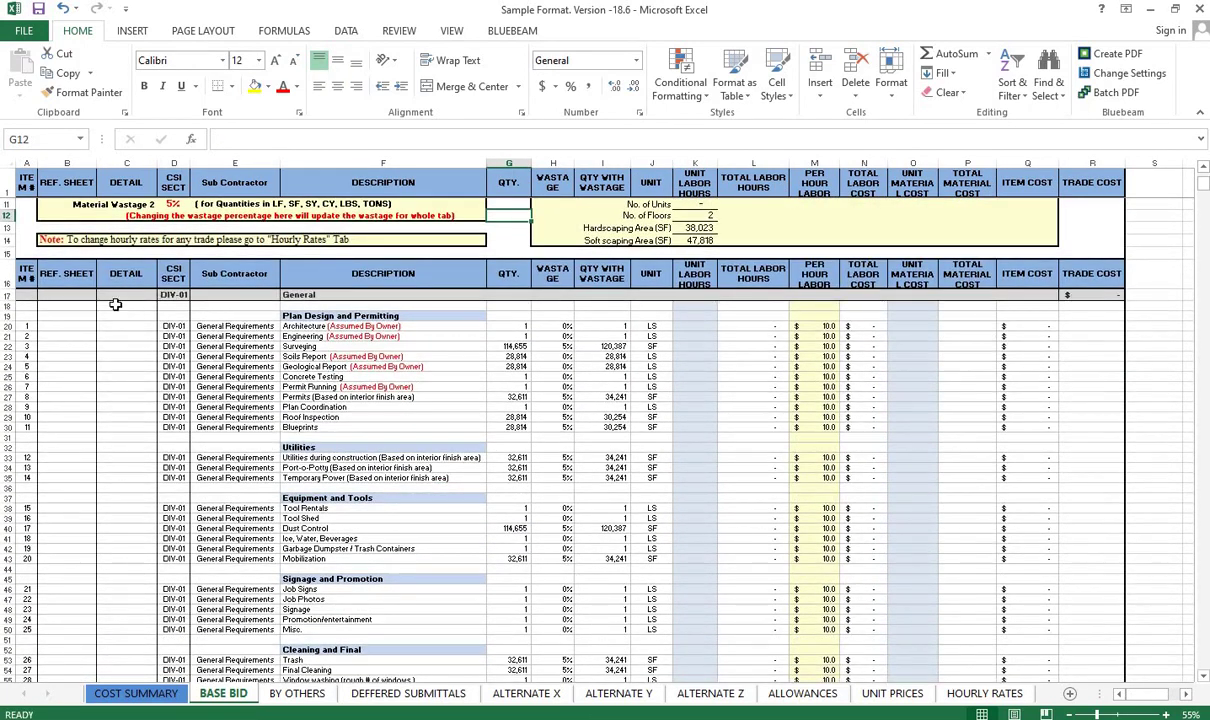
{"action": "left_click", "coordinate": [1083, 294]}
{"action": "key", "text": "F2"}
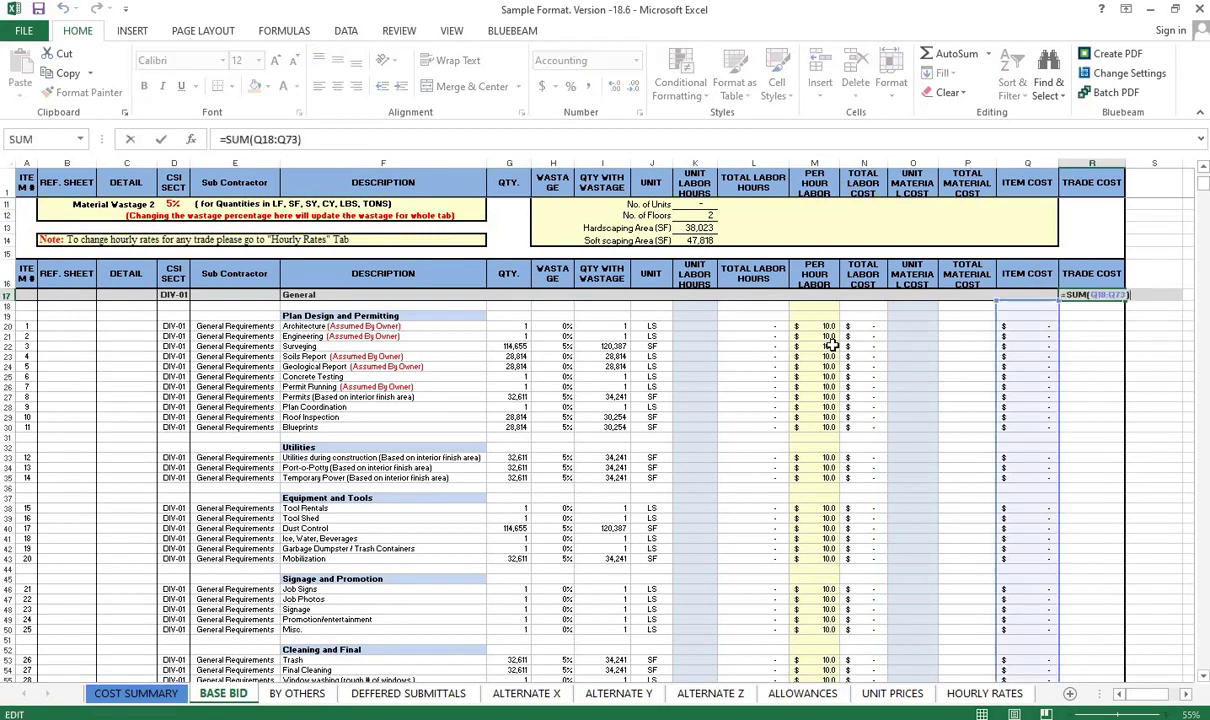
{"action": "scroll", "coordinate": [832, 346], "scroll_direction": "down", "scroll_amount": 5}
{"action": "scroll", "coordinate": [831, 344], "scroll_direction": "down", "scroll_amount": 5}
{"action": "scroll", "coordinate": [780, 342], "scroll_direction": "up", "scroll_amount": 10}
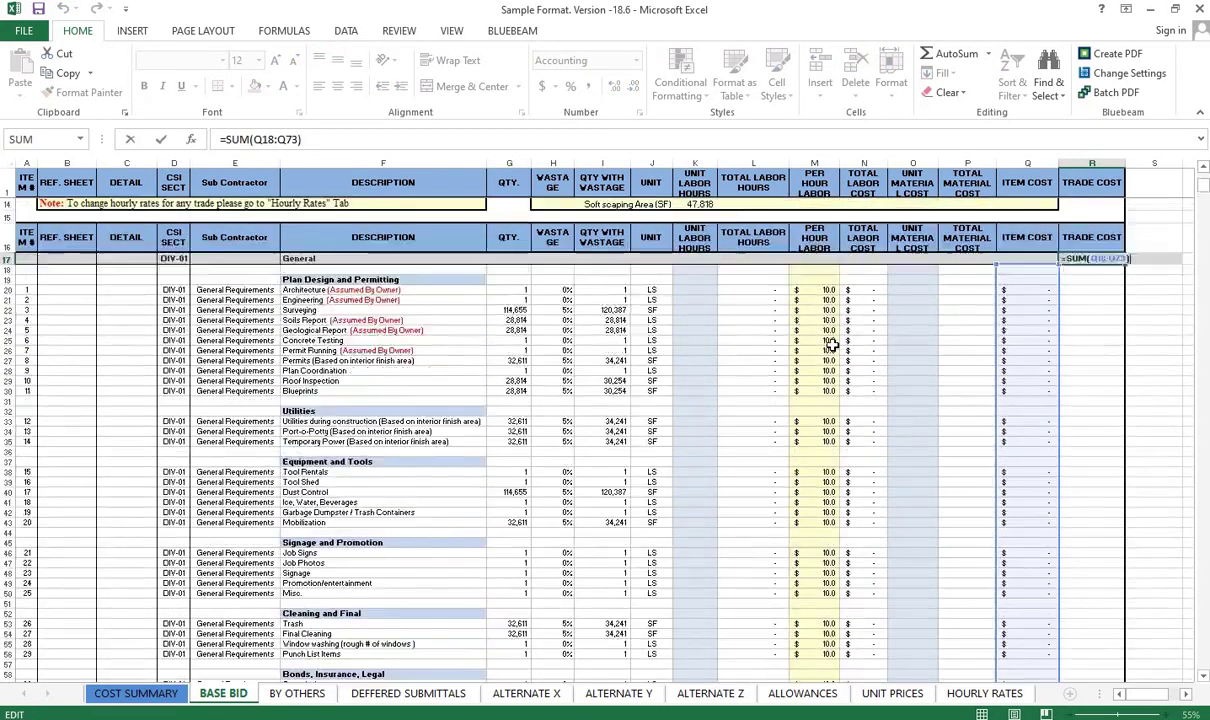
{"action": "key", "text": "Escape"}
{"action": "scroll", "coordinate": [736, 340], "scroll_direction": "down", "scroll_amount": 4}
{"action": "scroll", "coordinate": [729, 340], "scroll_direction": "down", "scroll_amount": 5}
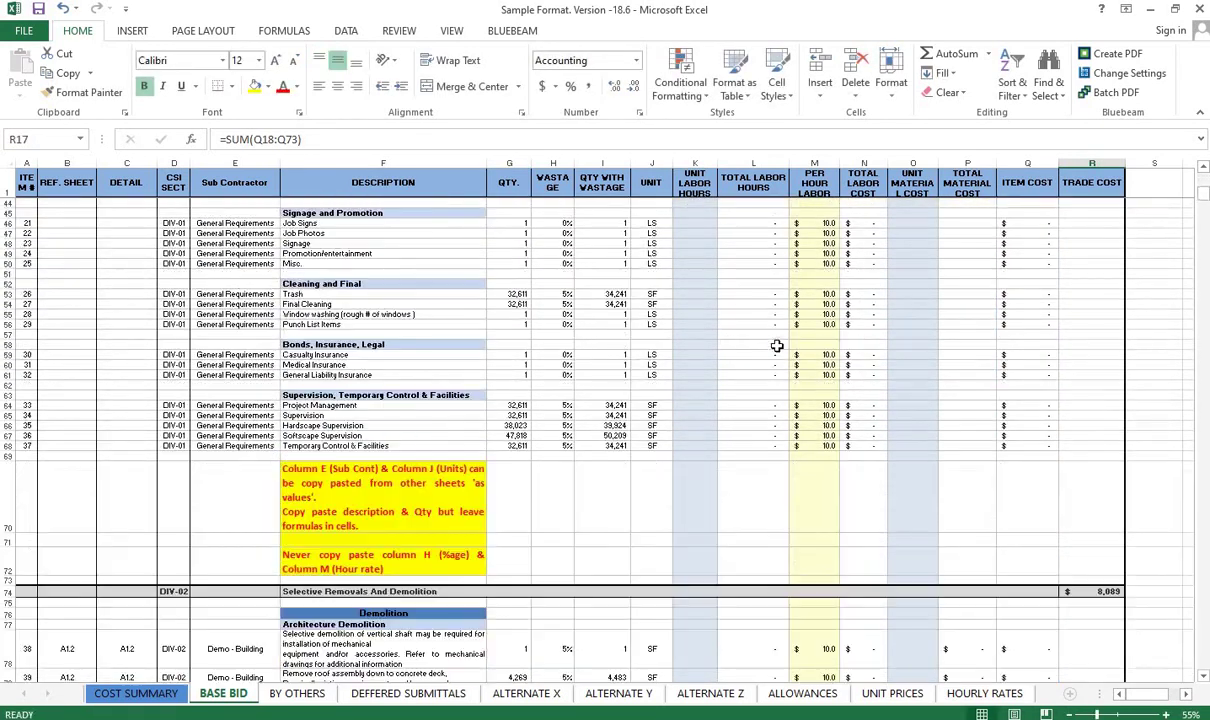
{"action": "scroll", "coordinate": [778, 346], "scroll_direction": "up", "scroll_amount": 10}
{"action": "scroll", "coordinate": [1075, 335], "scroll_direction": "up", "scroll_amount": 1}
{"action": "key", "text": "F2"}
{"action": "scroll", "coordinate": [872, 345], "scroll_direction": "down", "scroll_amount": 2}
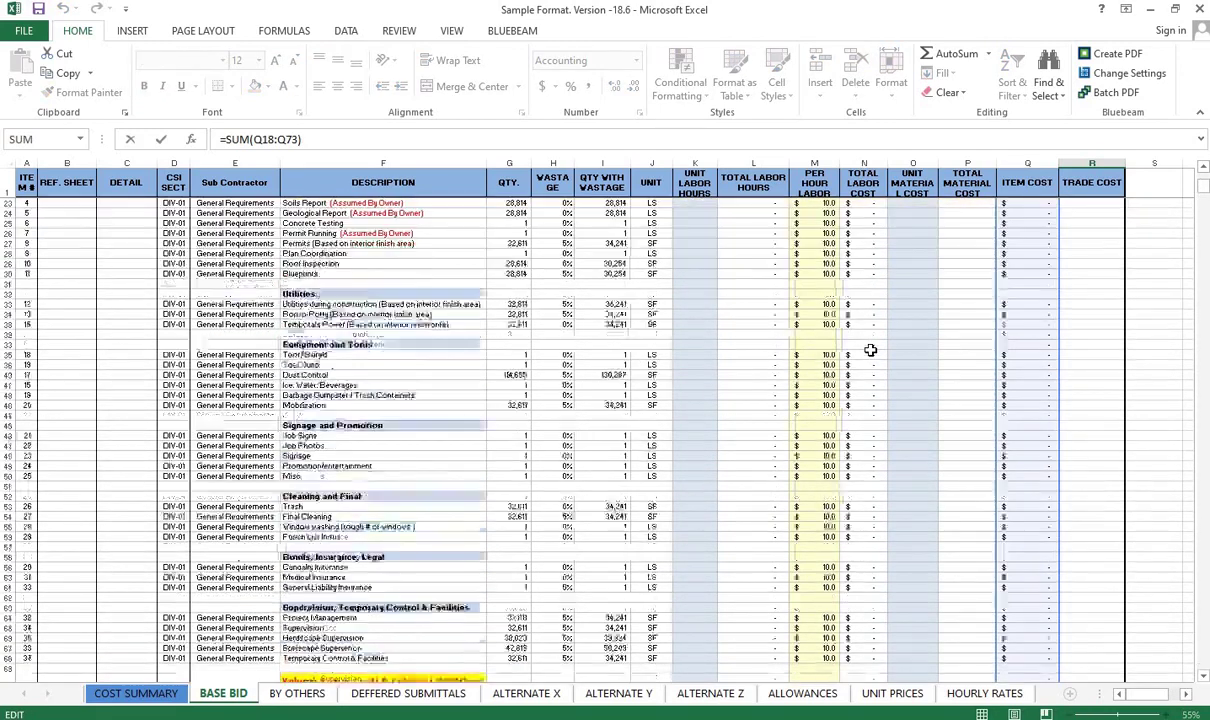
{"action": "scroll", "coordinate": [870, 345], "scroll_direction": "down", "scroll_amount": 7}
{"action": "scroll", "coordinate": [853, 353], "scroll_direction": "down", "scroll_amount": 2}
{"action": "key", "text": "Escape"}
{"action": "scroll", "coordinate": [740, 338], "scroll_direction": "up", "scroll_amount": 4}
{"action": "scroll", "coordinate": [735, 332], "scroll_direction": "down", "scroll_amount": 3}
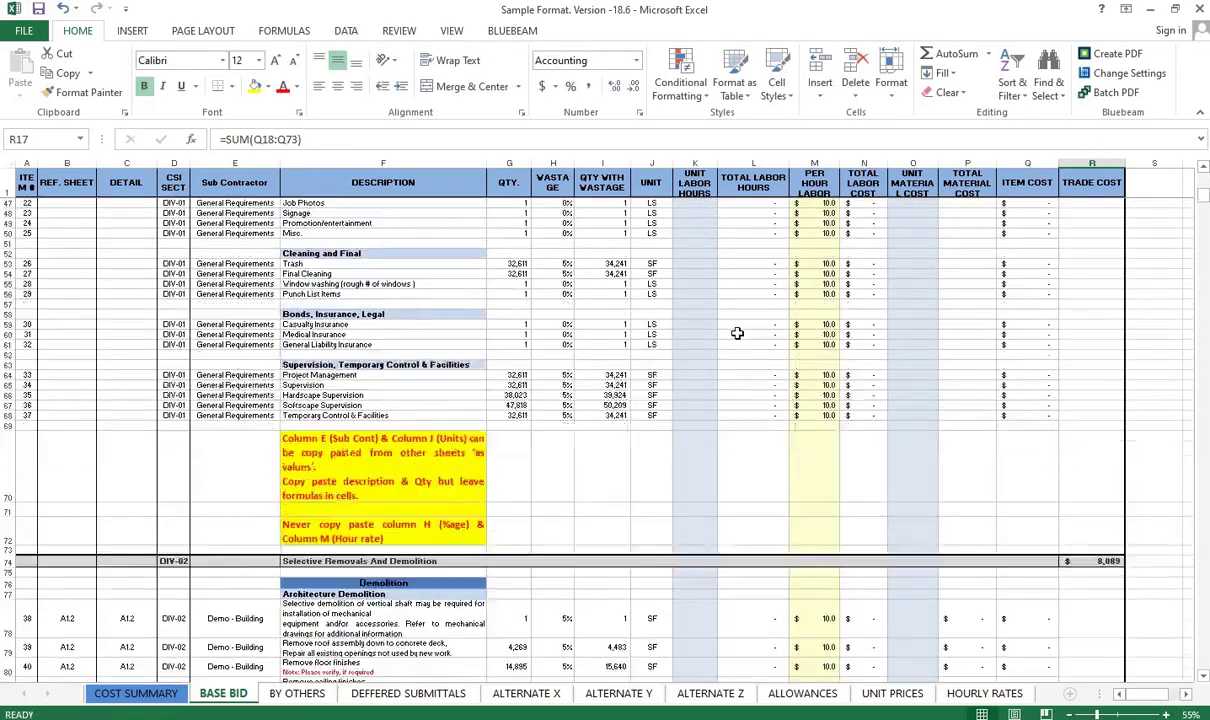
{"action": "scroll", "coordinate": [860, 310], "scroll_direction": "down", "scroll_amount": 9}
{"action": "left_click", "coordinate": [1099, 209]}
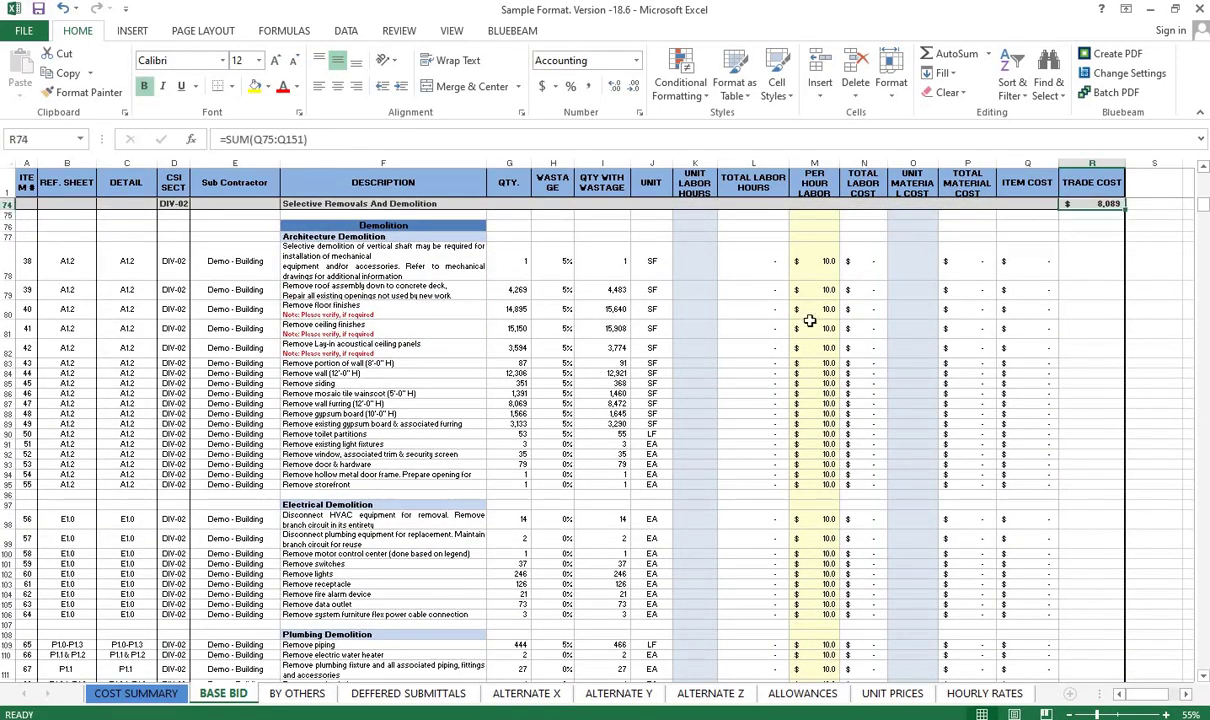
{"action": "key", "text": "F2"}
{"action": "scroll", "coordinate": [842, 359], "scroll_direction": "down", "scroll_amount": 2}
{"action": "scroll", "coordinate": [840, 363], "scroll_direction": "down", "scroll_amount": 6}
{"action": "key", "text": "Escape"}
{"action": "scroll", "coordinate": [840, 361], "scroll_direction": "down", "scroll_amount": 1}
{"action": "scroll", "coordinate": [840, 356], "scroll_direction": "down", "scroll_amount": 3}
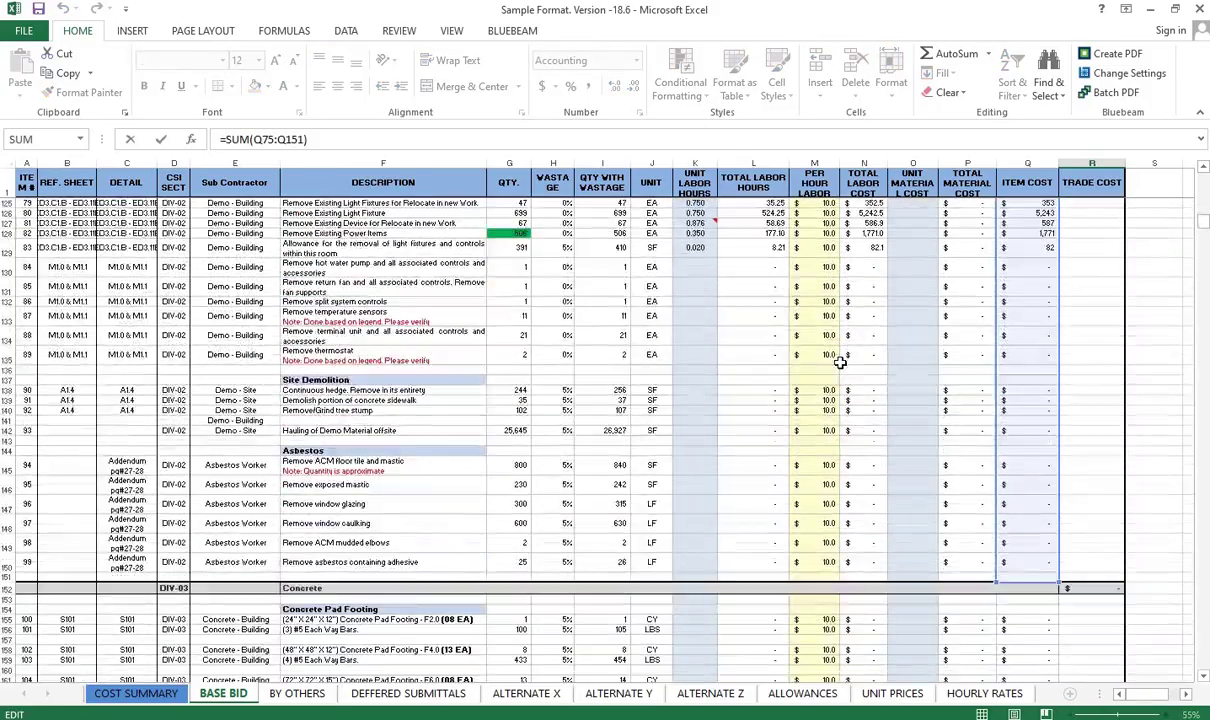
{"action": "scroll", "coordinate": [800, 365], "scroll_direction": "up", "scroll_amount": 5}
{"action": "scroll", "coordinate": [743, 375], "scroll_direction": "up", "scroll_amount": 2}
{"action": "scroll", "coordinate": [743, 375], "scroll_direction": "down", "scroll_amount": 12}
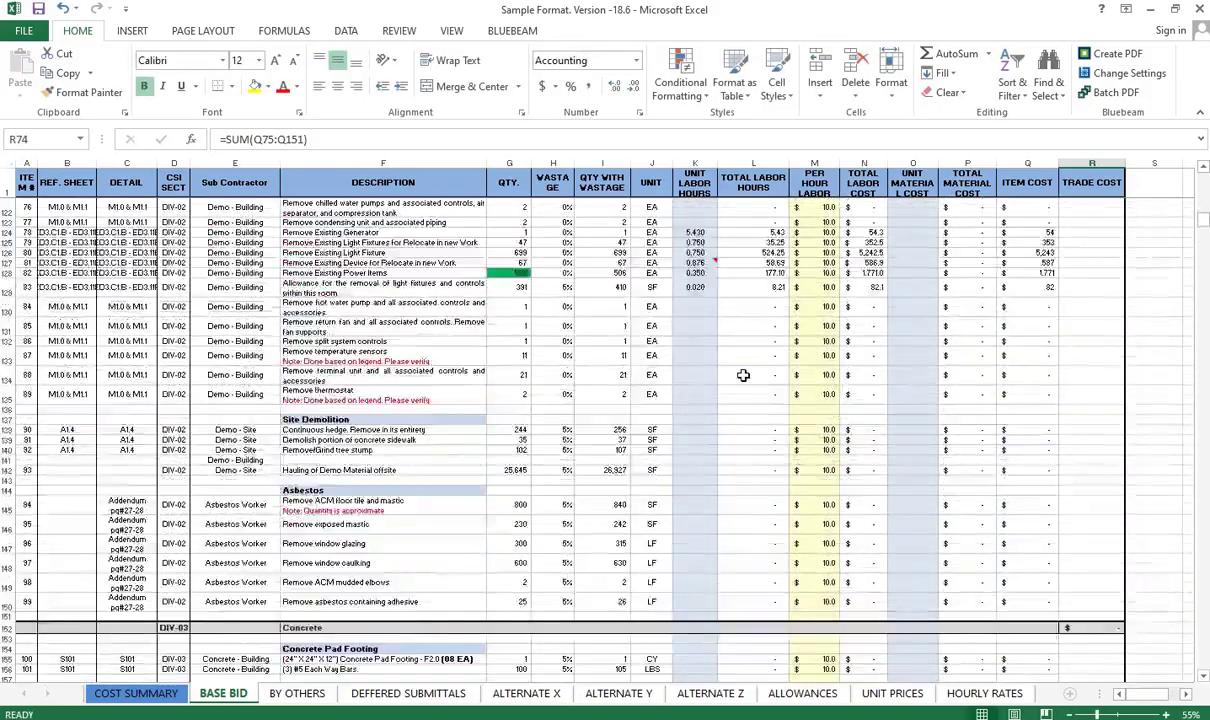
{"action": "scroll", "coordinate": [743, 375], "scroll_direction": "down", "scroll_amount": 5}
{"action": "scroll", "coordinate": [720, 377], "scroll_direction": "down", "scroll_amount": 3}
{"action": "scroll", "coordinate": [513, 346], "scroll_direction": "down", "scroll_amount": 7}
{"action": "scroll", "coordinate": [529, 351], "scroll_direction": "down", "scroll_amount": 7}
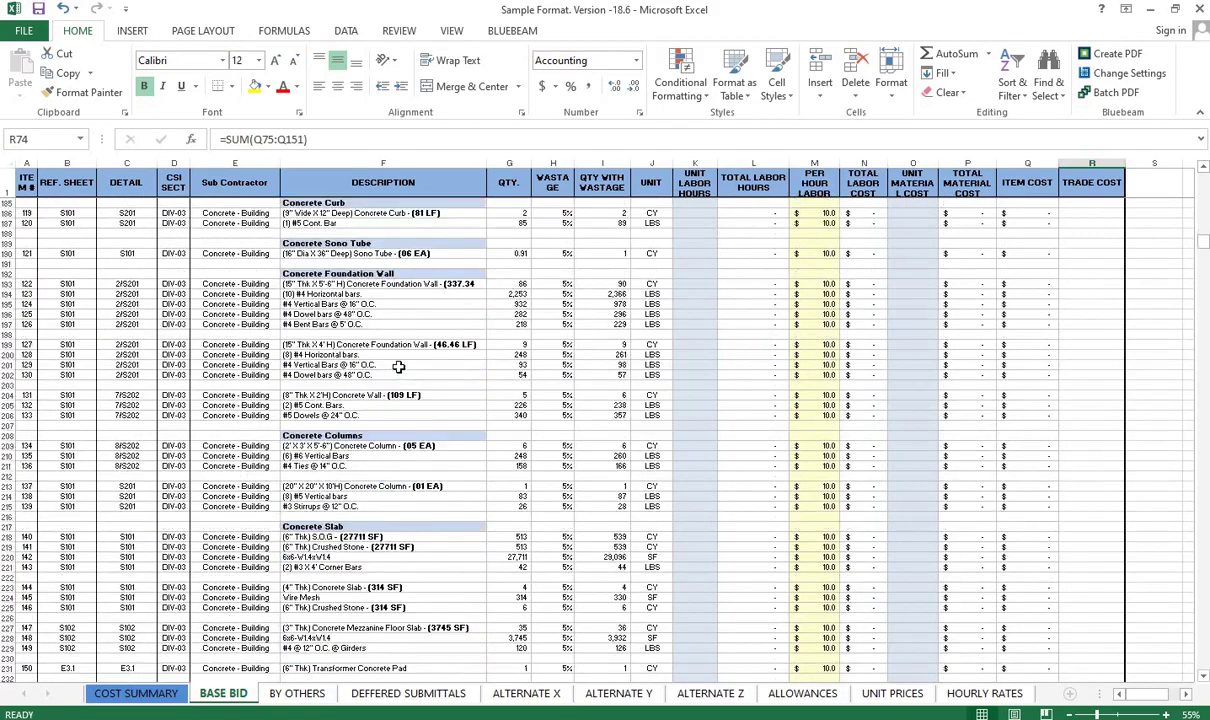
{"action": "scroll", "coordinate": [472, 365], "scroll_direction": "down", "scroll_amount": 8}
{"action": "scroll", "coordinate": [360, 426], "scroll_direction": "down", "scroll_amount": 3}
{"action": "scroll", "coordinate": [360, 426], "scroll_direction": "down", "scroll_amount": 7}
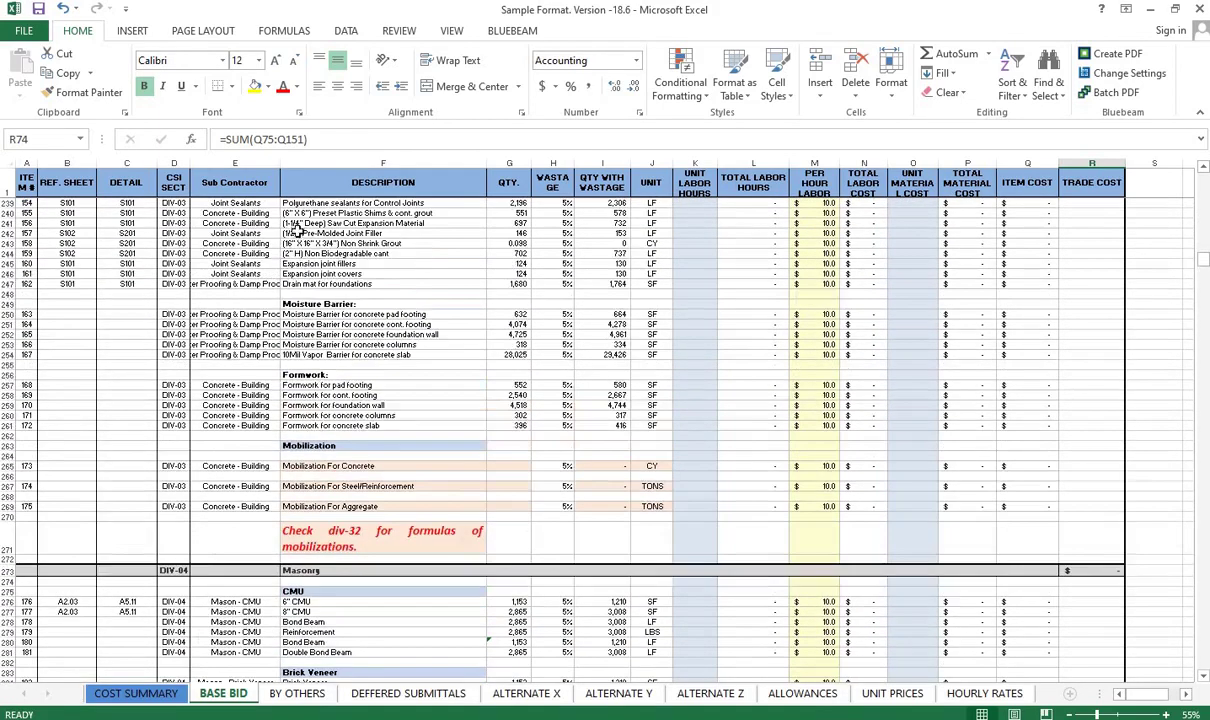
{"action": "scroll", "coordinate": [310, 237], "scroll_direction": "up", "scroll_amount": 3}
{"action": "left_click_drag", "start_coordinate": [310, 233], "coordinate": [860, 405]}
{"action": "left_click_drag", "start_coordinate": [330, 283], "coordinate": [500, 424]}
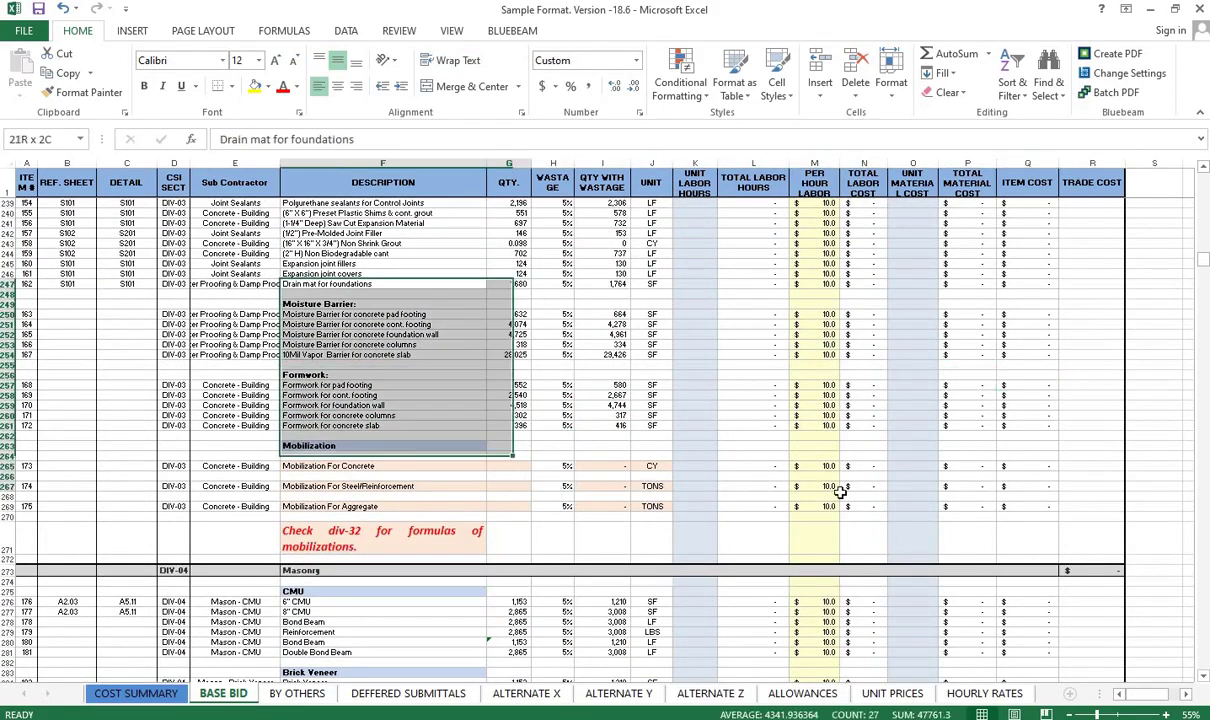
{"action": "left_click_drag", "start_coordinate": [330, 425], "coordinate": [510, 415]}
{"action": "scroll", "coordinate": [560, 376], "scroll_direction": "down", "scroll_amount": 1}
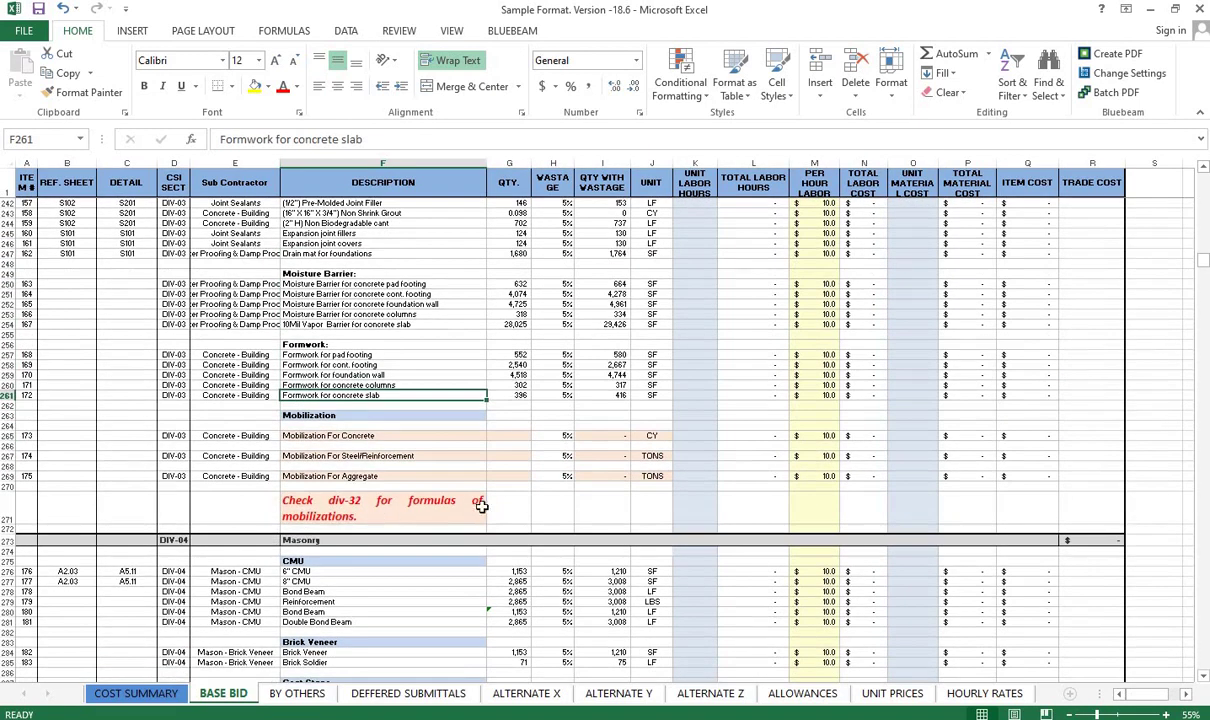
{"action": "left_click", "coordinate": [385, 497]}
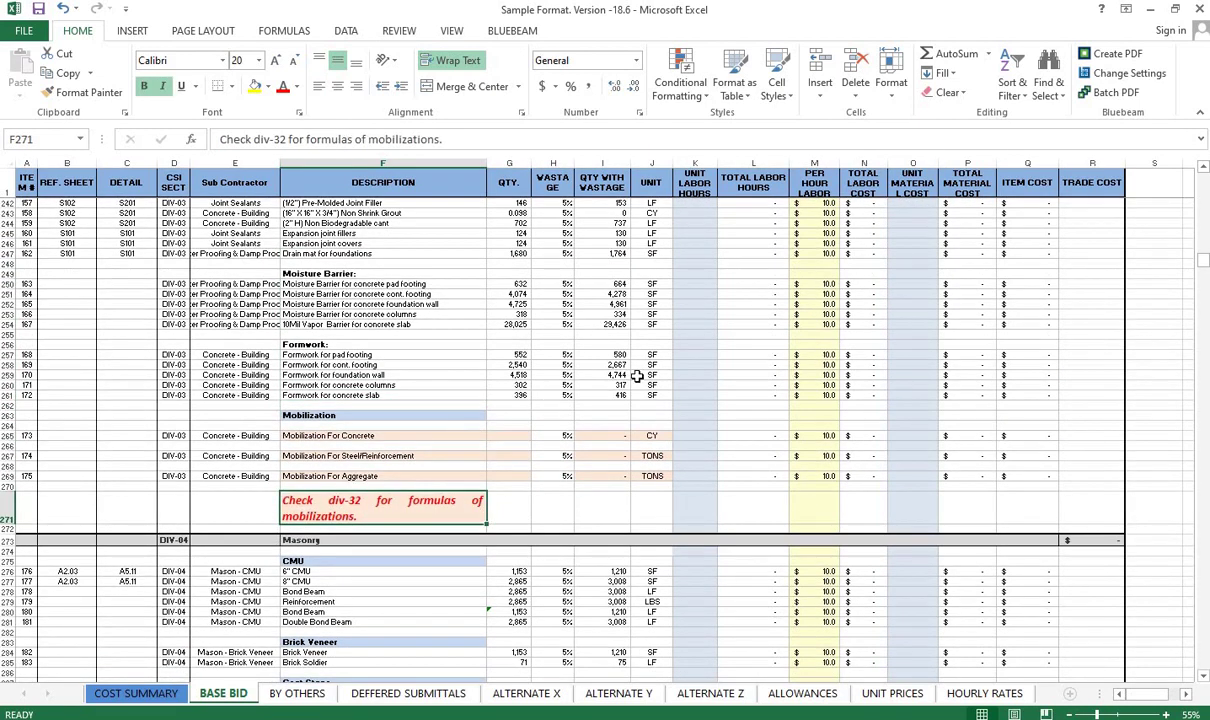
{"action": "left_click", "coordinate": [446, 392]}
{"action": "scroll", "coordinate": [591, 319], "scroll_direction": "down", "scroll_amount": 2}
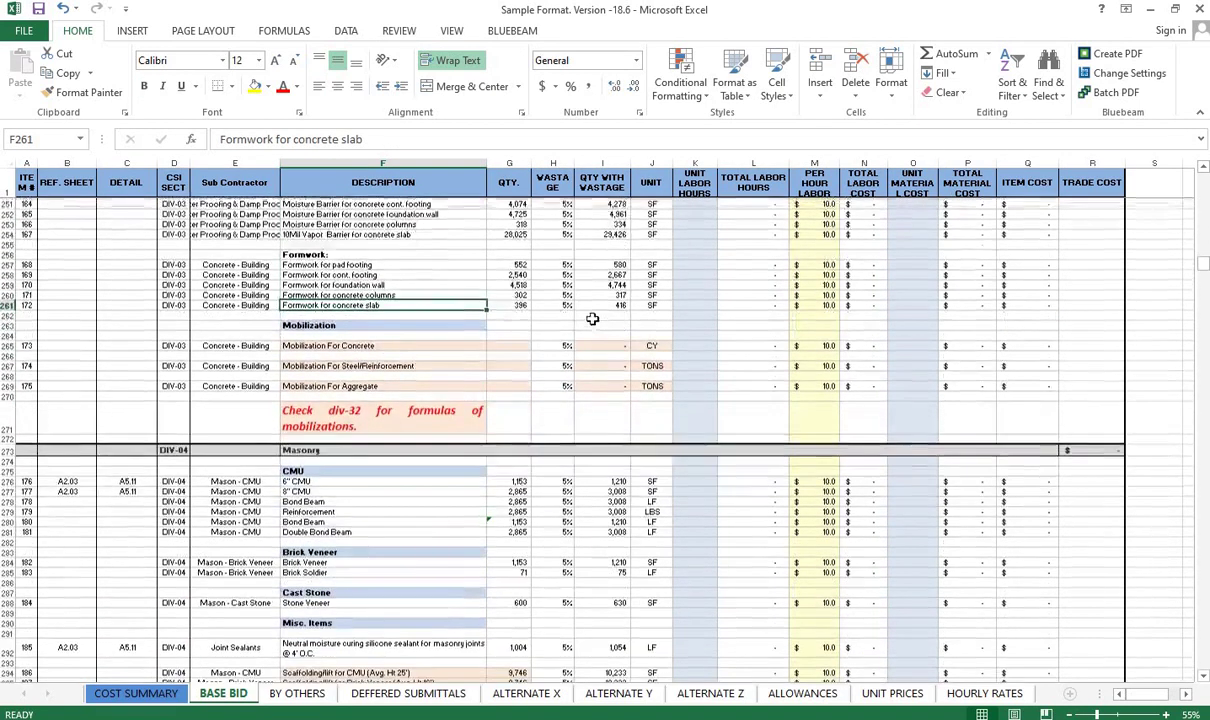
{"action": "scroll", "coordinate": [585, 325], "scroll_direction": "down", "scroll_amount": 1}
{"action": "scroll", "coordinate": [578, 332], "scroll_direction": "down", "scroll_amount": 3}
{"action": "scroll", "coordinate": [578, 332], "scroll_direction": "down", "scroll_amount": 2}
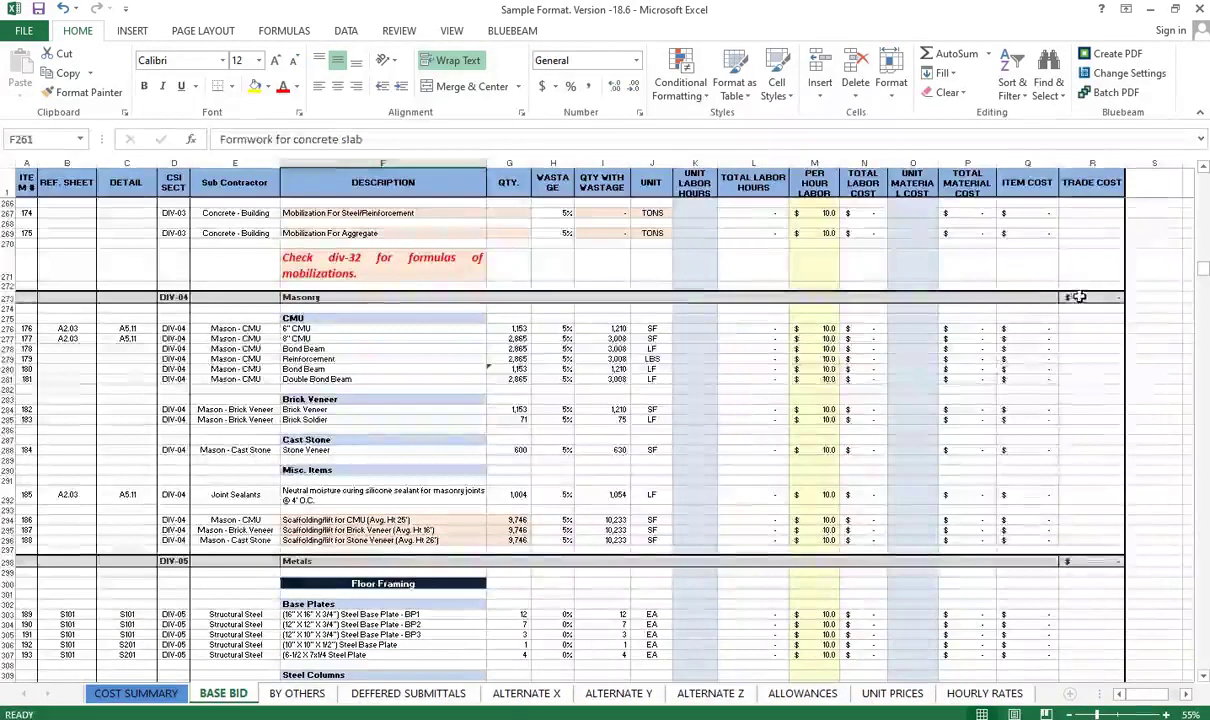
{"action": "left_click", "coordinate": [1090, 297]}
{"action": "scroll", "coordinate": [527, 346], "scroll_direction": "down", "scroll_amount": 2}
{"action": "scroll", "coordinate": [527, 346], "scroll_direction": "down", "scroll_amount": 1}
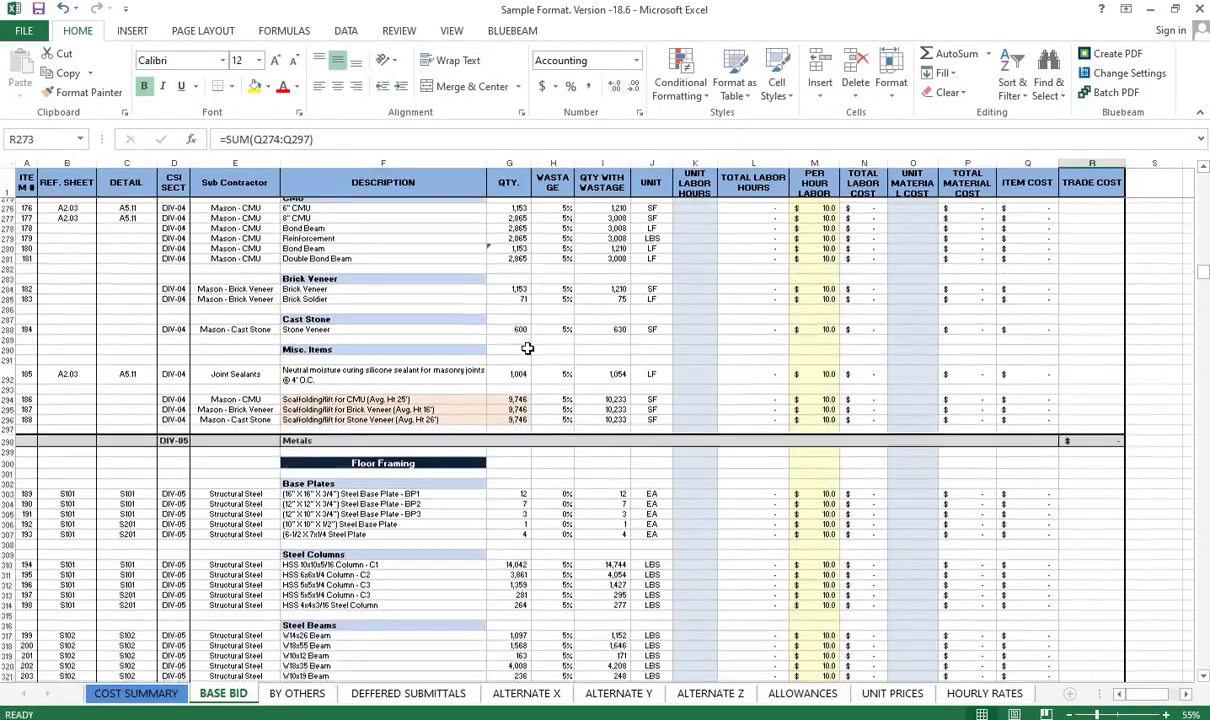
{"action": "scroll", "coordinate": [369, 257], "scroll_direction": "down", "scroll_amount": 5}
{"action": "left_click_drag", "start_coordinate": [477, 253], "coordinate": [555, 264]}
{"action": "scroll", "coordinate": [540, 405], "scroll_direction": "down", "scroll_amount": 4}
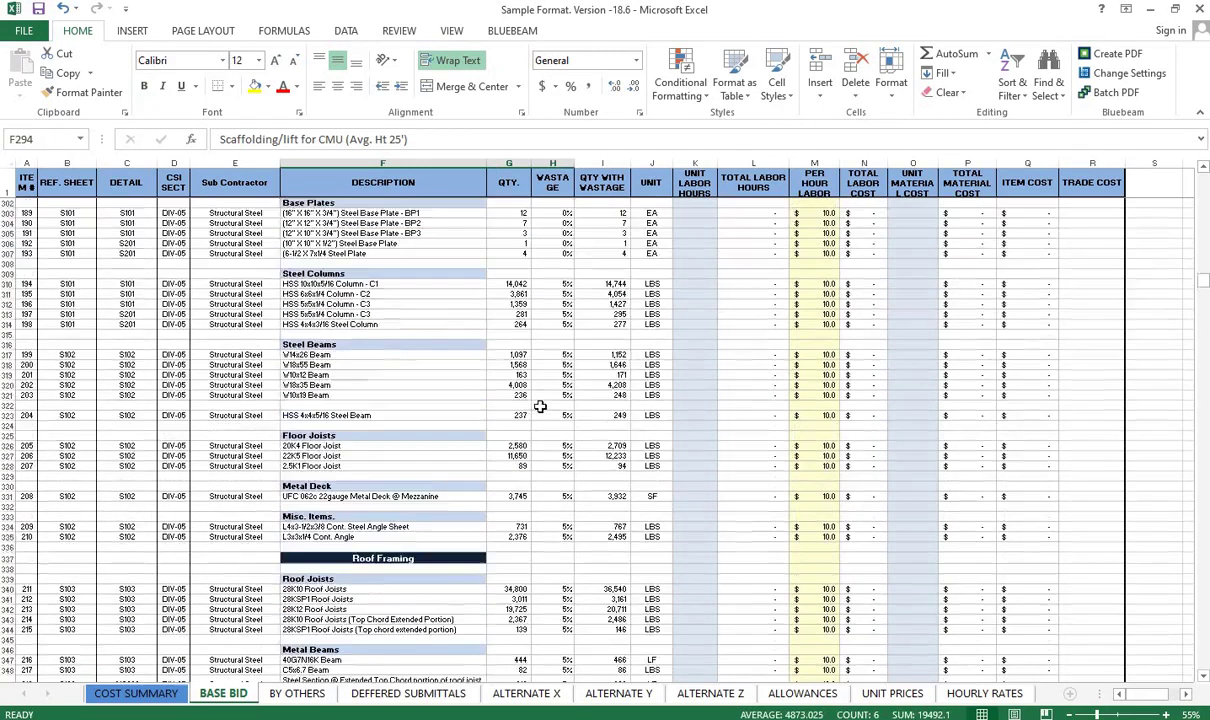
{"action": "scroll", "coordinate": [388, 390], "scroll_direction": "down", "scroll_amount": 6}
{"action": "scroll", "coordinate": [456, 388], "scroll_direction": "down", "scroll_amount": 10}
{"action": "scroll", "coordinate": [470, 388], "scroll_direction": "down", "scroll_amount": 3}
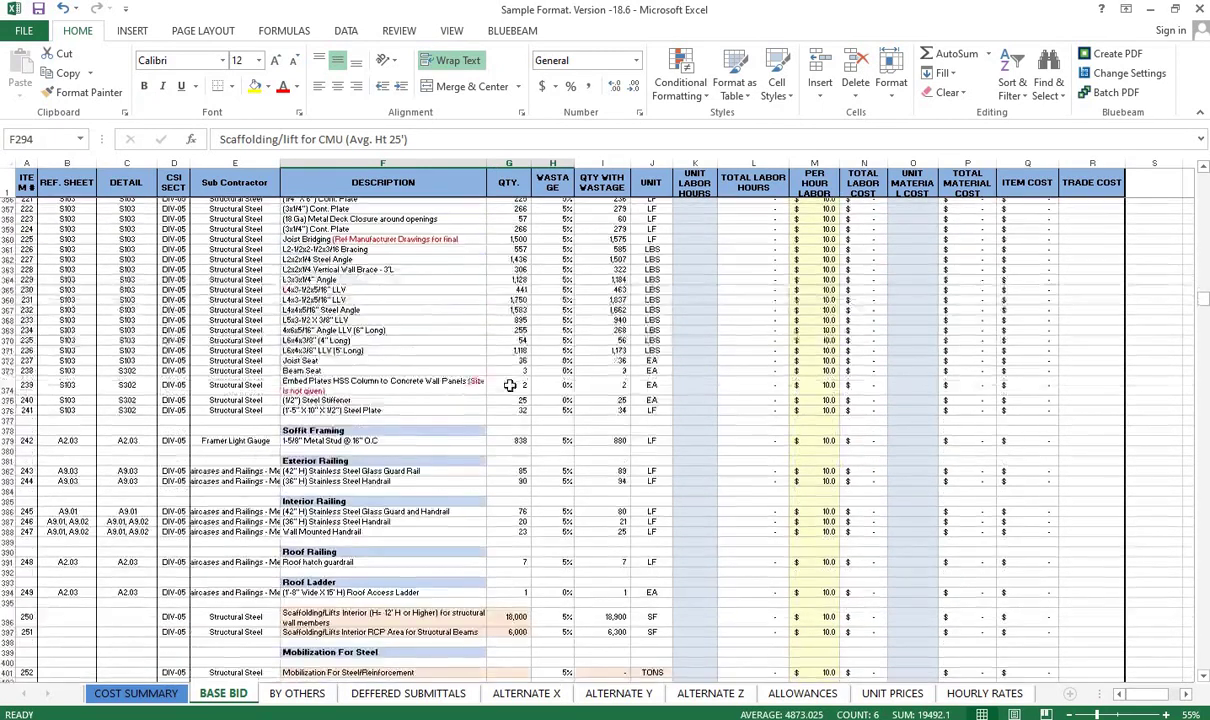
{"action": "scroll", "coordinate": [500, 388], "scroll_direction": "down", "scroll_amount": 6}
{"action": "scroll", "coordinate": [516, 389], "scroll_direction": "down", "scroll_amount": 3}
{"action": "scroll", "coordinate": [516, 389], "scroll_direction": "down", "scroll_amount": 2}
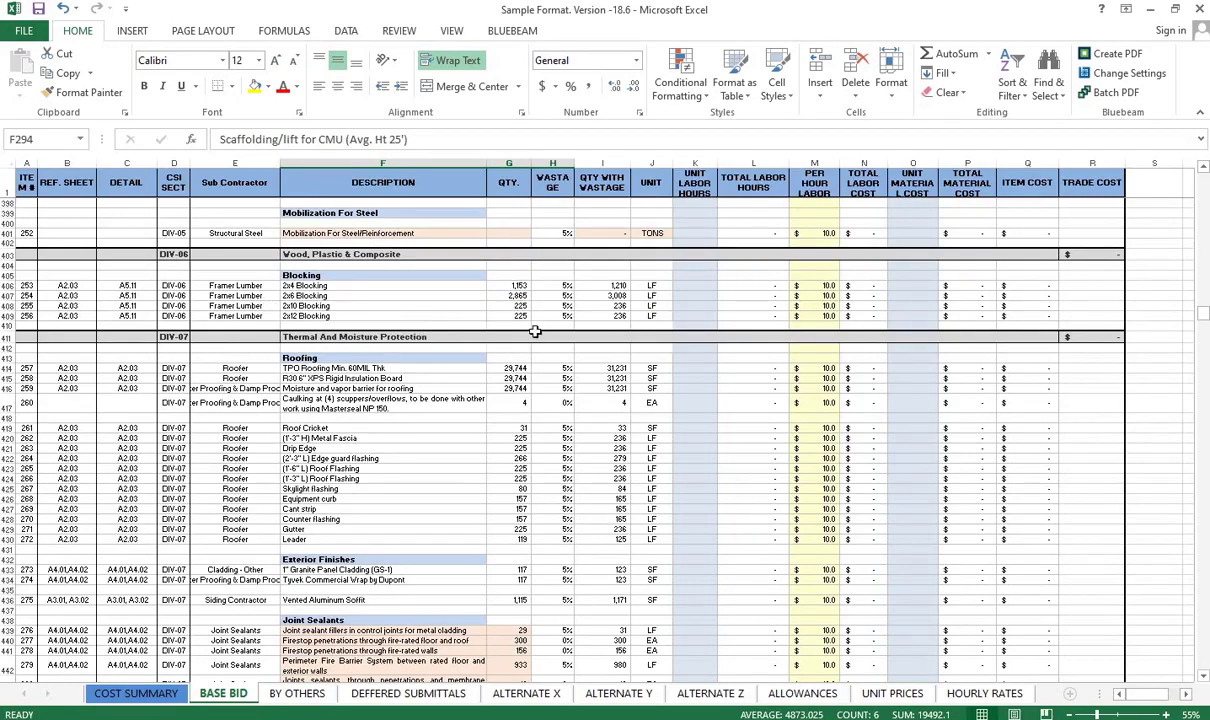
{"action": "scroll", "coordinate": [535, 331], "scroll_direction": "down", "scroll_amount": 5}
{"action": "scroll", "coordinate": [535, 331], "scroll_direction": "down", "scroll_amount": 4}
{"action": "scroll", "coordinate": [411, 405], "scroll_direction": "down", "scroll_amount": 4}
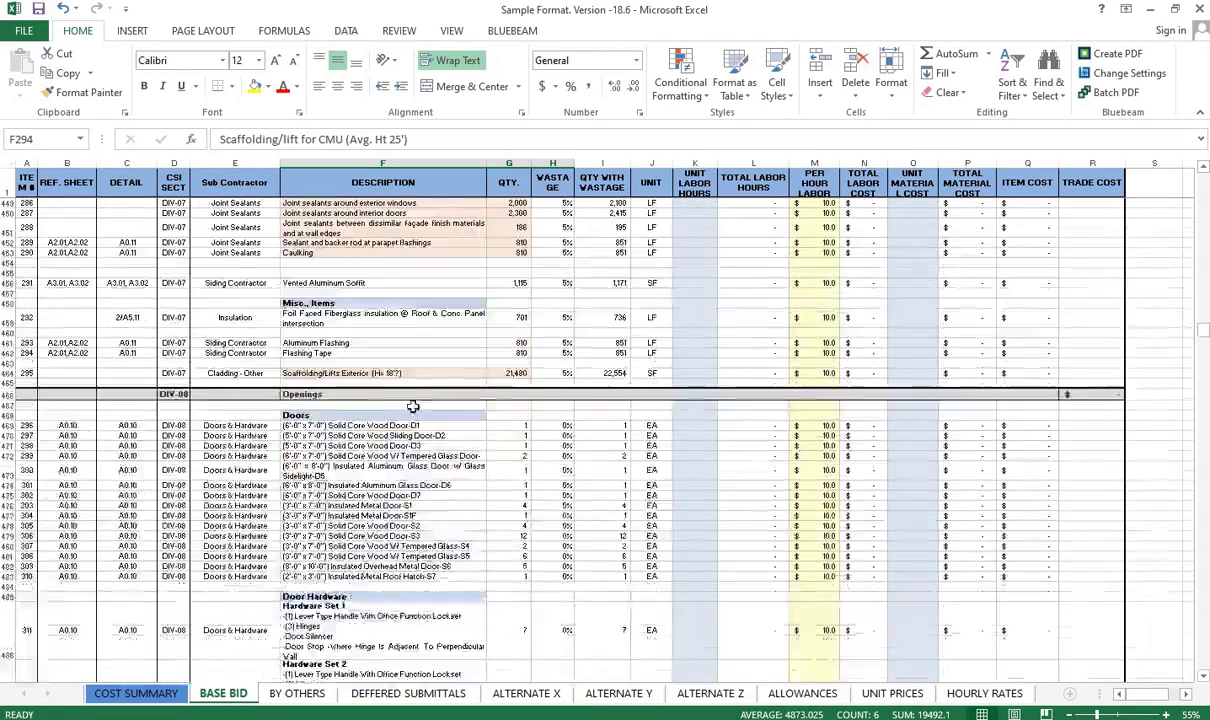
{"action": "scroll", "coordinate": [440, 405], "scroll_direction": "down", "scroll_amount": 6}
{"action": "scroll", "coordinate": [466, 403], "scroll_direction": "down", "scroll_amount": 9}
{"action": "scroll", "coordinate": [475, 399], "scroll_direction": "down", "scroll_amount": 9}
{"action": "scroll", "coordinate": [474, 398], "scroll_direction": "down", "scroll_amount": 12}
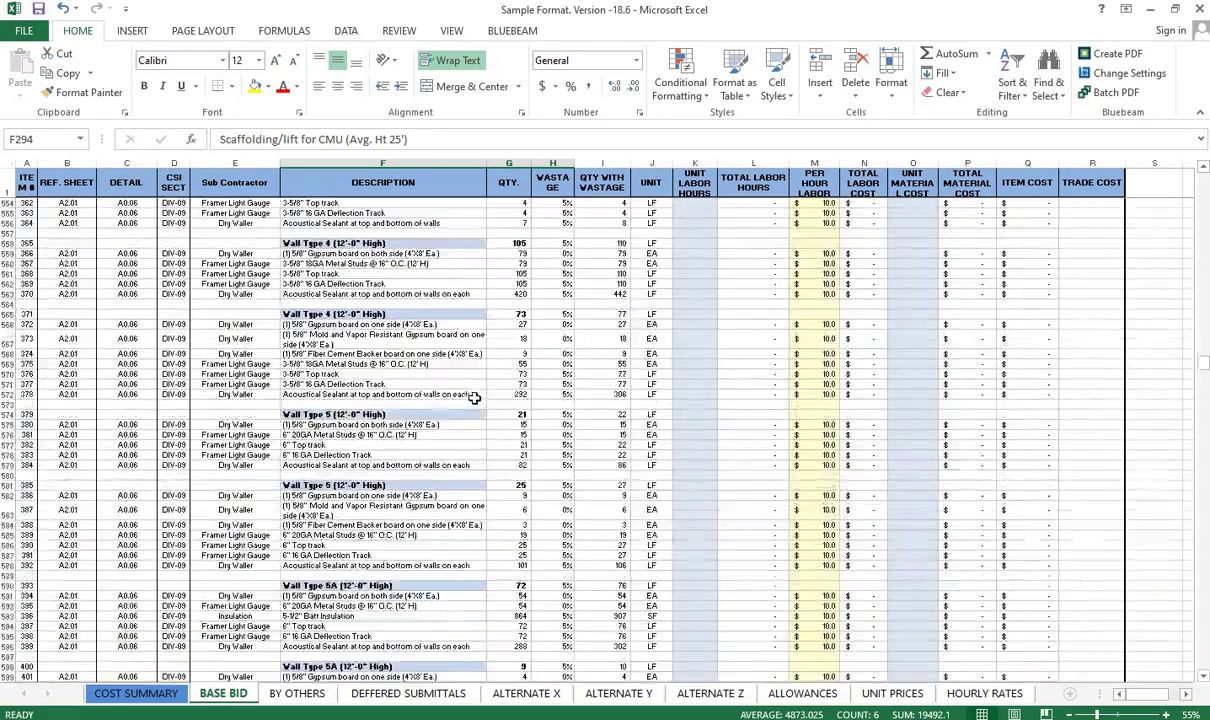
{"action": "scroll", "coordinate": [473, 396], "scroll_direction": "down", "scroll_amount": 13}
{"action": "scroll", "coordinate": [476, 391], "scroll_direction": "down", "scroll_amount": 12}
{"action": "scroll", "coordinate": [479, 388], "scroll_direction": "down", "scroll_amount": 13}
{"action": "scroll", "coordinate": [479, 388], "scroll_direction": "down", "scroll_amount": 10}
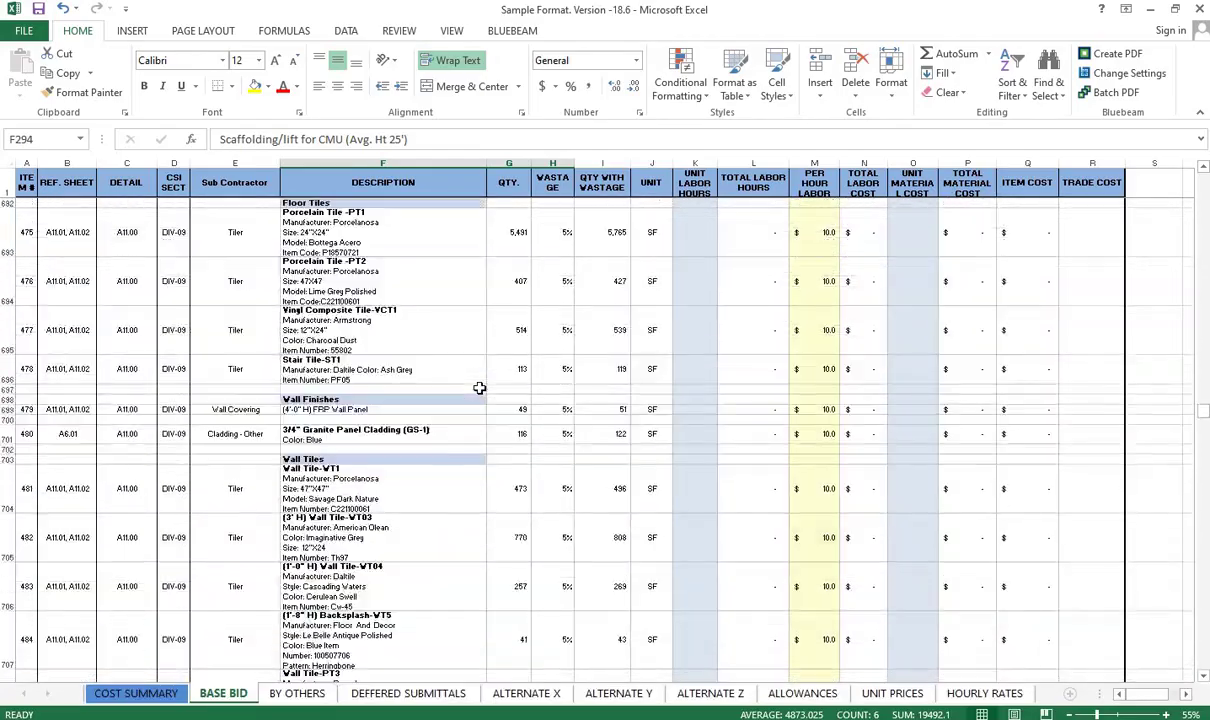
{"action": "scroll", "coordinate": [479, 388], "scroll_direction": "down", "scroll_amount": 10}
{"action": "scroll", "coordinate": [479, 388], "scroll_direction": "down", "scroll_amount": 10}
{"action": "scroll", "coordinate": [479, 388], "scroll_direction": "down", "scroll_amount": 10}
{"action": "scroll", "coordinate": [479, 388], "scroll_direction": "up", "scroll_amount": 4}
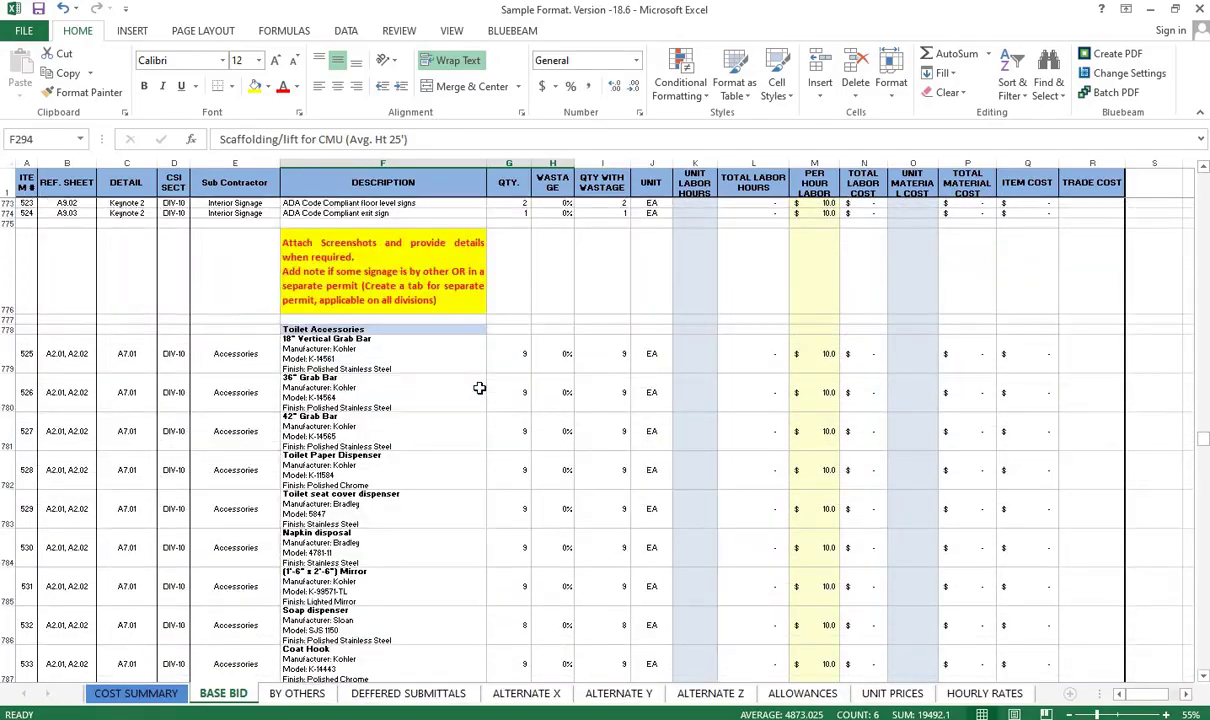
{"action": "scroll", "coordinate": [479, 388], "scroll_direction": "up", "scroll_amount": 2}
{"action": "scroll", "coordinate": [479, 388], "scroll_direction": "down", "scroll_amount": 6}
{"action": "scroll", "coordinate": [479, 388], "scroll_direction": "down", "scroll_amount": 3}
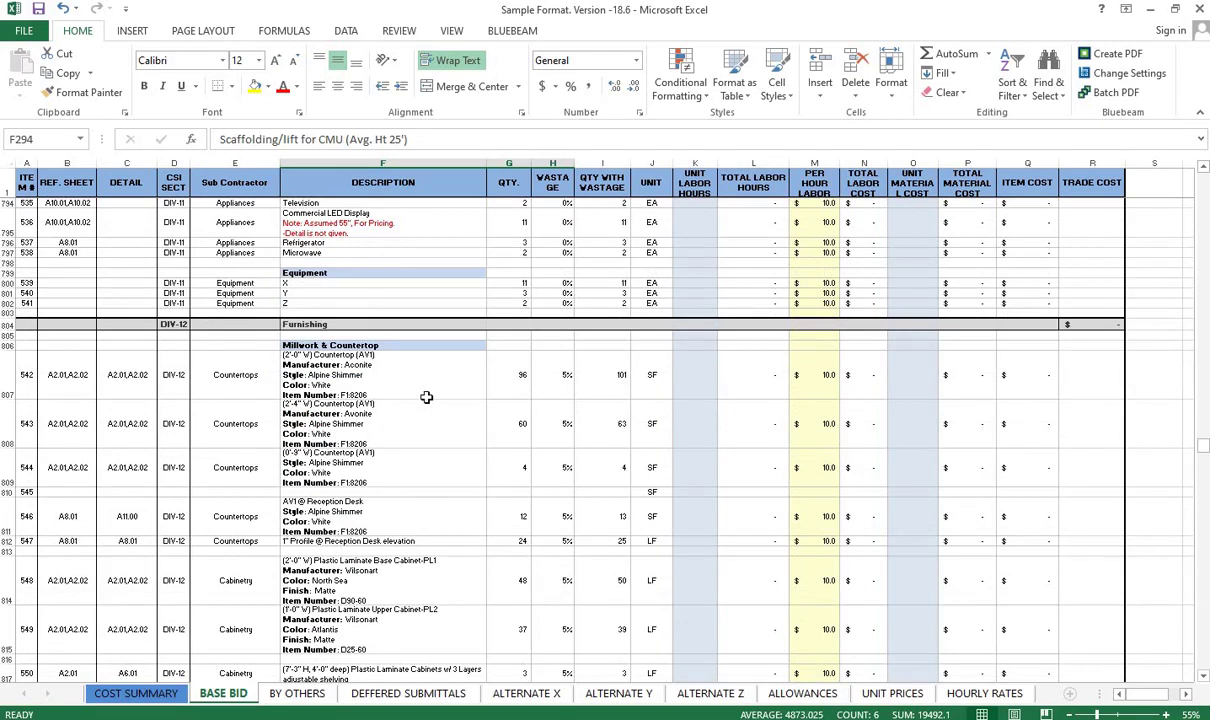
{"action": "scroll", "coordinate": [426, 397], "scroll_direction": "down", "scroll_amount": 1}
{"action": "scroll", "coordinate": [426, 397], "scroll_direction": "down", "scroll_amount": 2}
{"action": "scroll", "coordinate": [426, 397], "scroll_direction": "down", "scroll_amount": 1}
{"action": "scroll", "coordinate": [425, 393], "scroll_direction": "down", "scroll_amount": 5}
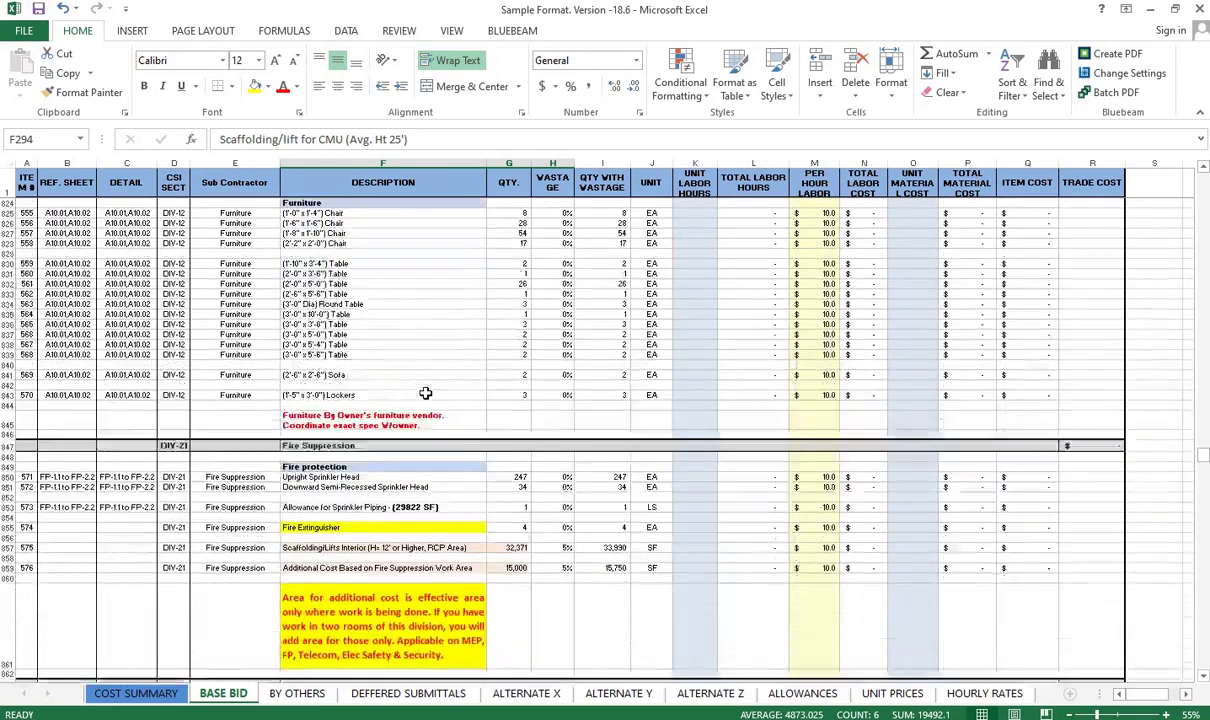
{"action": "scroll", "coordinate": [540, 386], "scroll_direction": "down", "scroll_amount": 4}
{"action": "scroll", "coordinate": [480, 375], "scroll_direction": "down", "scroll_amount": 3}
{"action": "scroll", "coordinate": [412, 362], "scroll_direction": "down", "scroll_amount": 2}
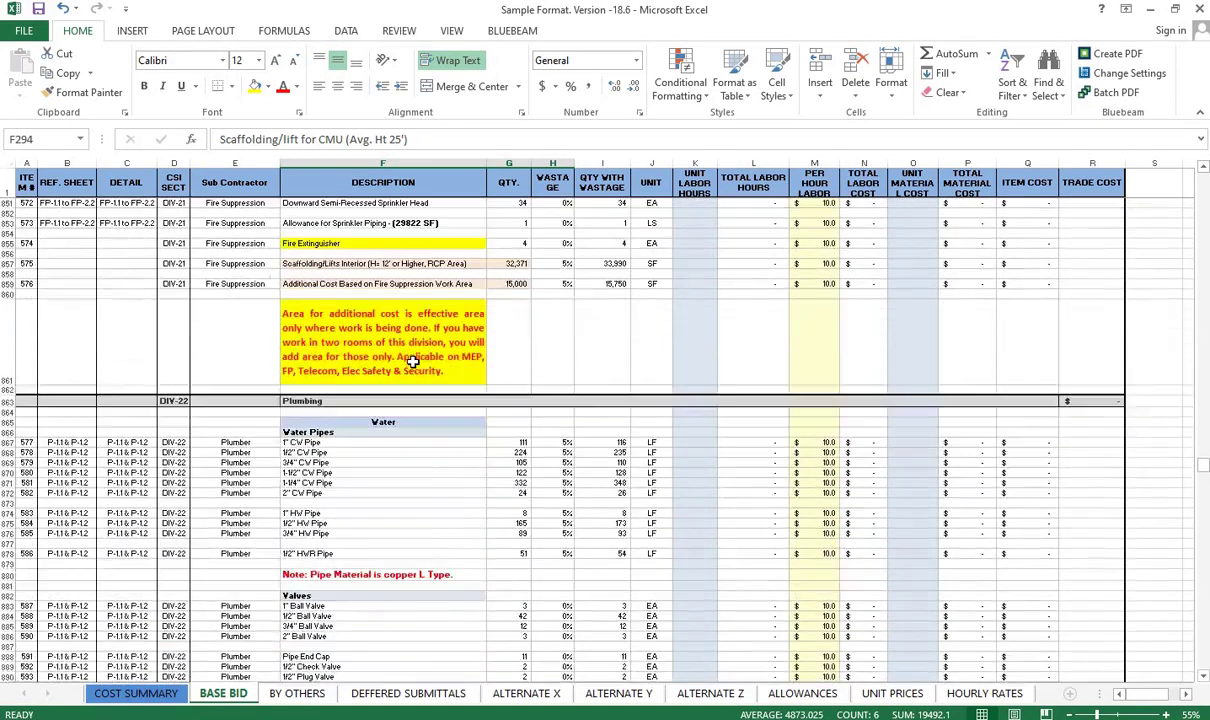
{"action": "scroll", "coordinate": [412, 362], "scroll_direction": "down", "scroll_amount": 2}
{"action": "scroll", "coordinate": [412, 362], "scroll_direction": "down", "scroll_amount": 10}
{"action": "scroll", "coordinate": [412, 362], "scroll_direction": "down", "scroll_amount": 4}
{"action": "scroll", "coordinate": [412, 362], "scroll_direction": "down", "scroll_amount": 4}
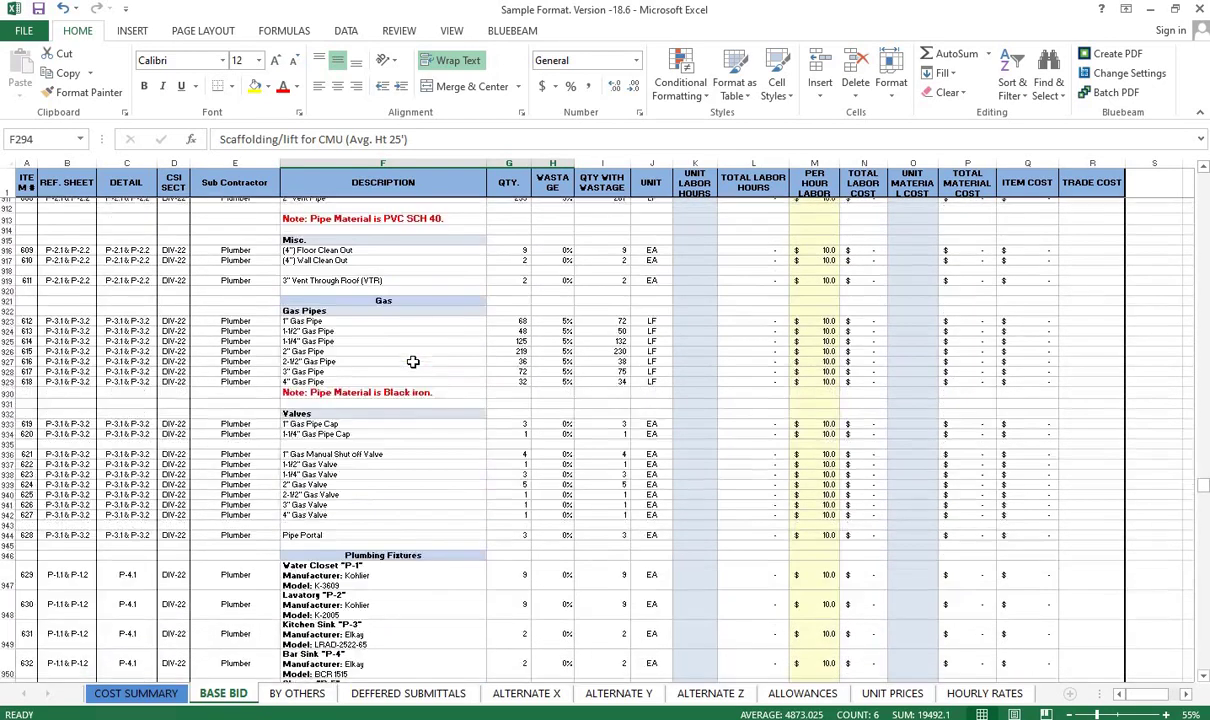
{"action": "scroll", "coordinate": [412, 362], "scroll_direction": "down", "scroll_amount": 12}
{"action": "scroll", "coordinate": [327, 366], "scroll_direction": "down", "scroll_amount": 7}
{"action": "left_click_drag", "start_coordinate": [175, 345], "coordinate": [450, 405]}
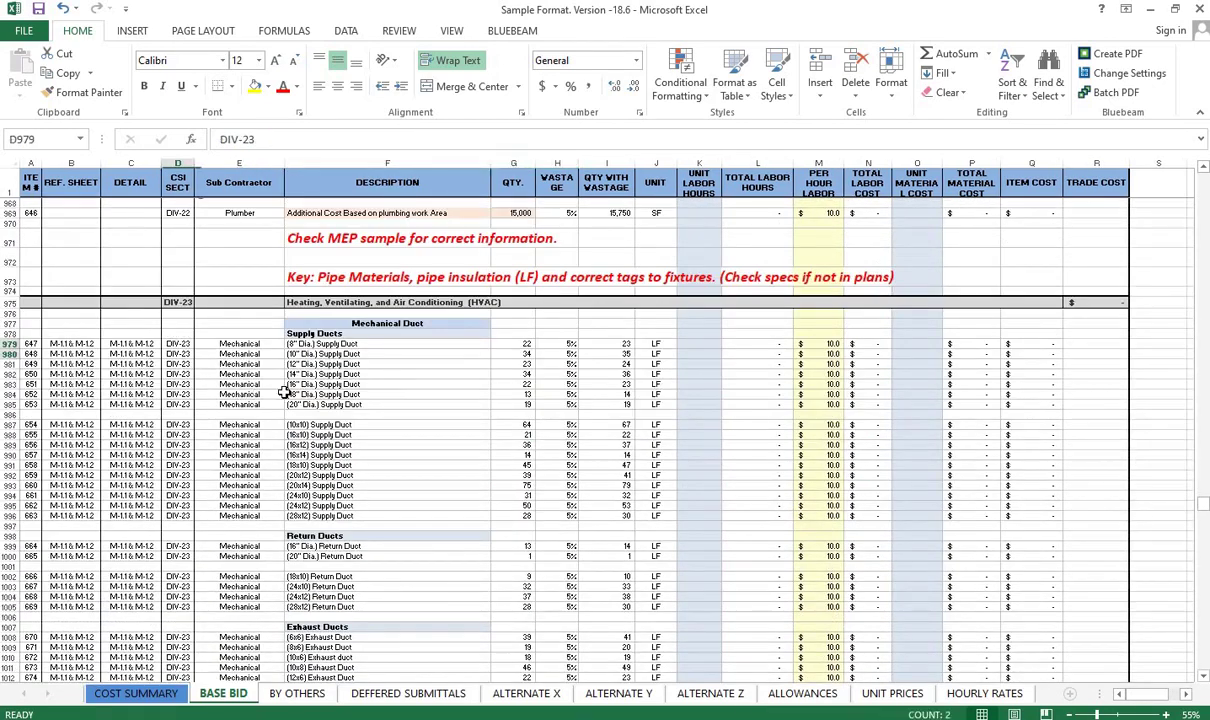
{"action": "left_click", "coordinate": [194, 354]}
{"action": "left_click_drag", "start_coordinate": [257, 370], "coordinate": [240, 392]}
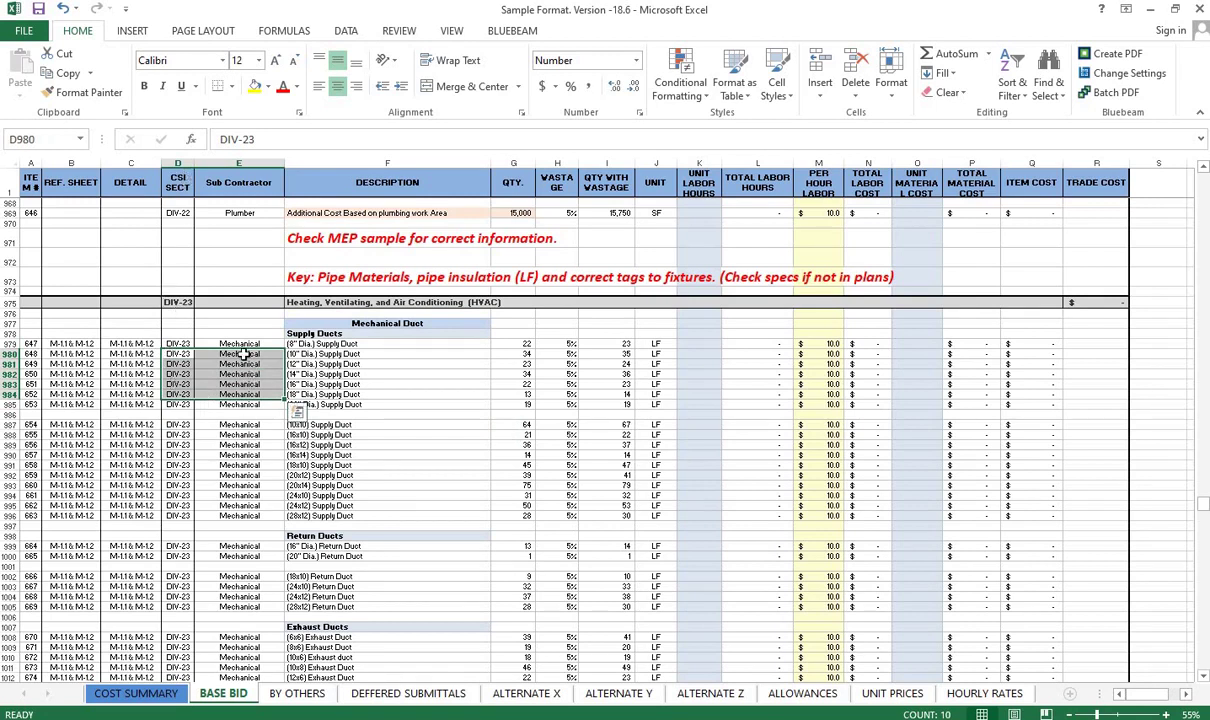
{"action": "left_click", "coordinate": [240, 374]}
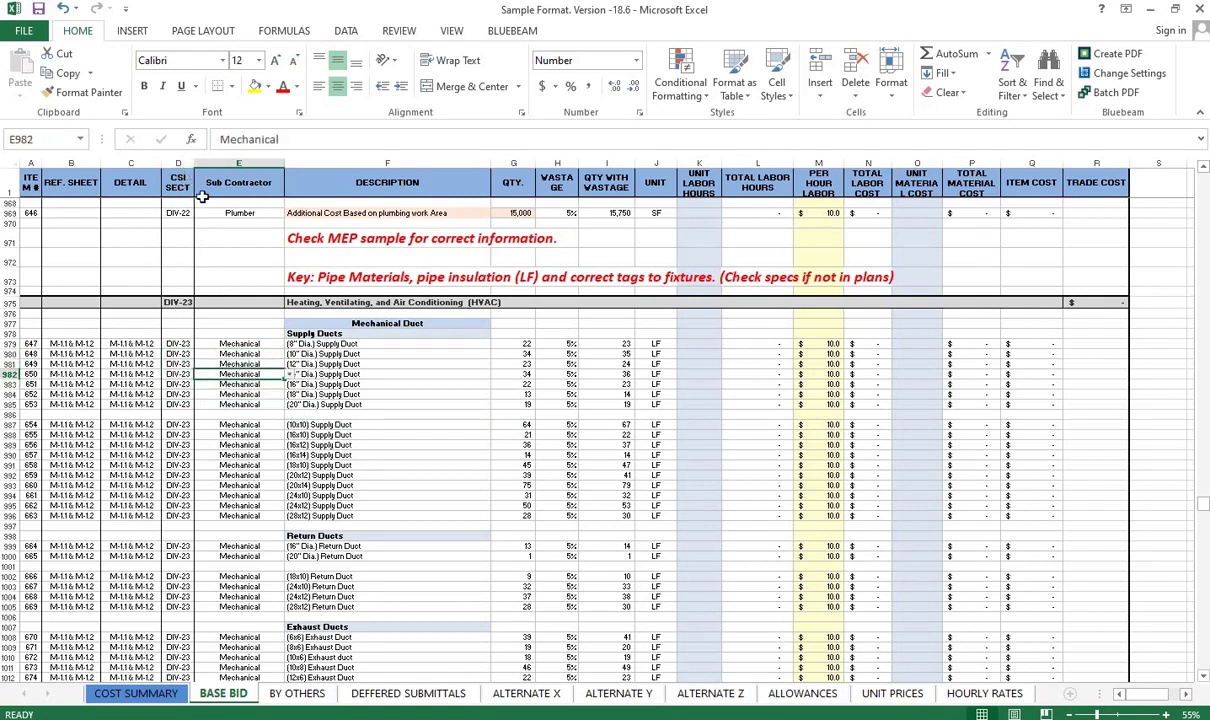
{"action": "left_click", "coordinate": [745, 333]}
{"action": "scroll", "coordinate": [748, 402], "scroll_direction": "down", "scroll_amount": 6}
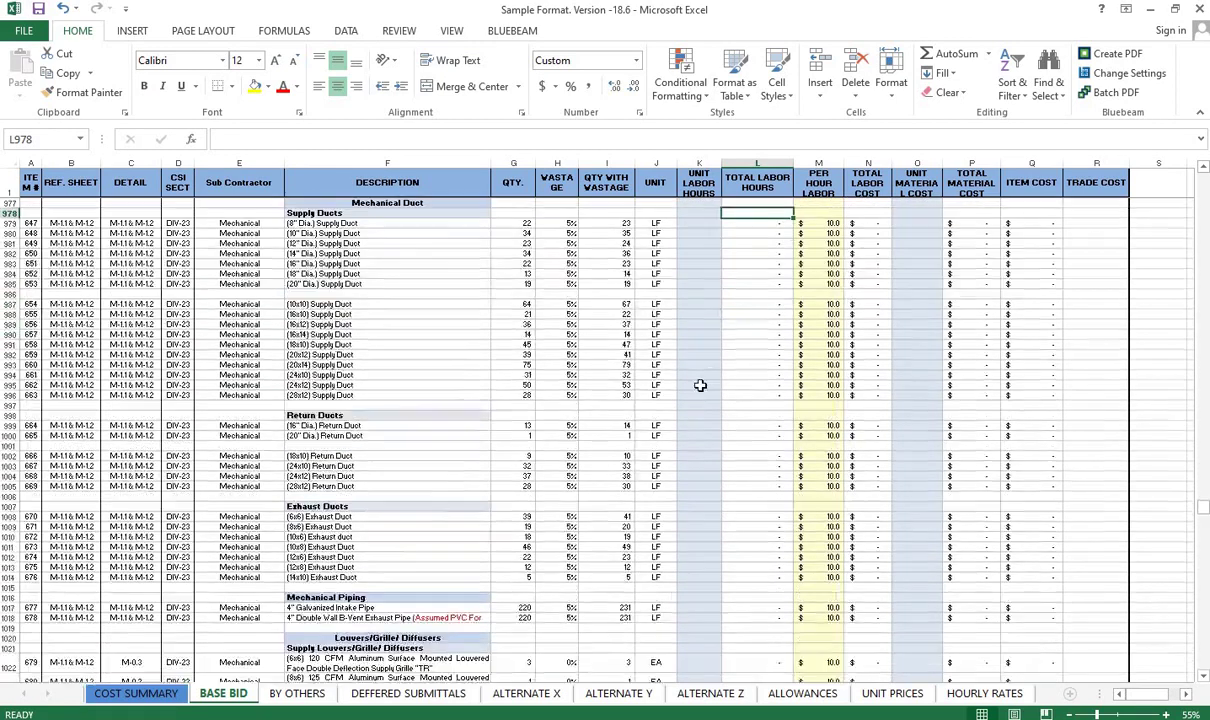
{"action": "scroll", "coordinate": [700, 383], "scroll_direction": "down", "scroll_amount": 4}
{"action": "scroll", "coordinate": [700, 383], "scroll_direction": "down", "scroll_amount": 4}
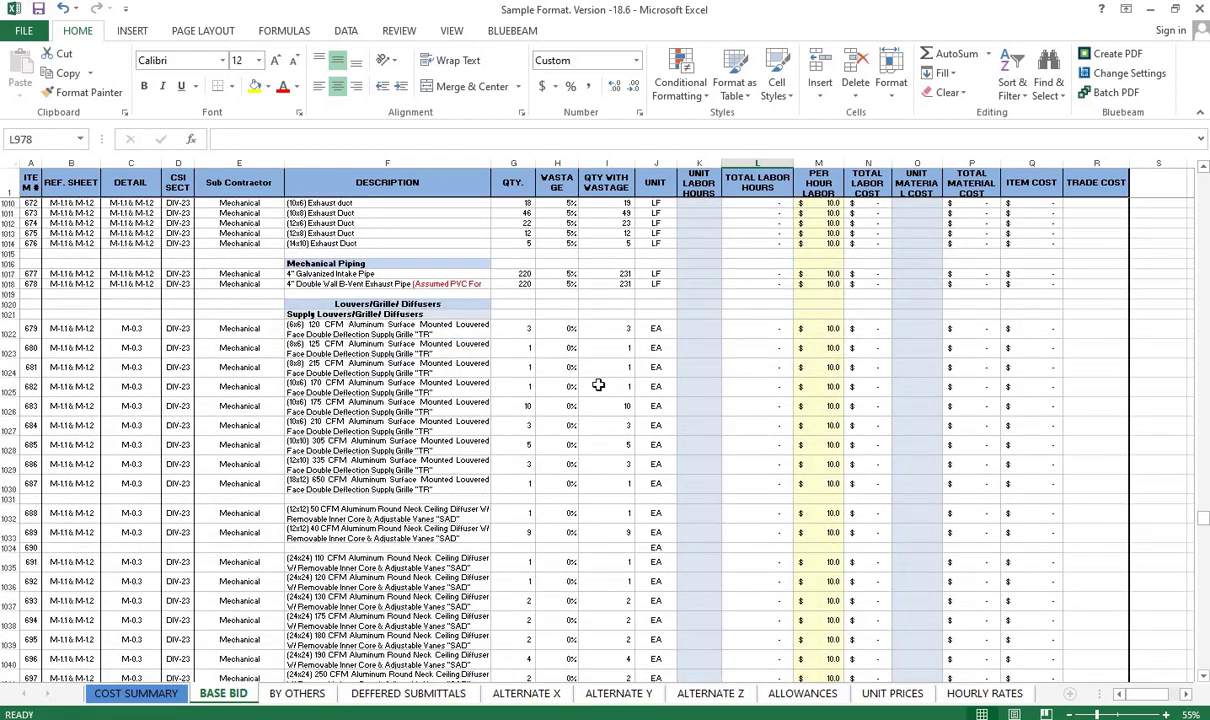
{"action": "scroll", "coordinate": [610, 375], "scroll_direction": "down", "scroll_amount": 3}
{"action": "scroll", "coordinate": [625, 378], "scroll_direction": "down", "scroll_amount": 4}
{"action": "scroll", "coordinate": [627, 380], "scroll_direction": "down", "scroll_amount": 5}
{"action": "scroll", "coordinate": [627, 382], "scroll_direction": "down", "scroll_amount": 4}
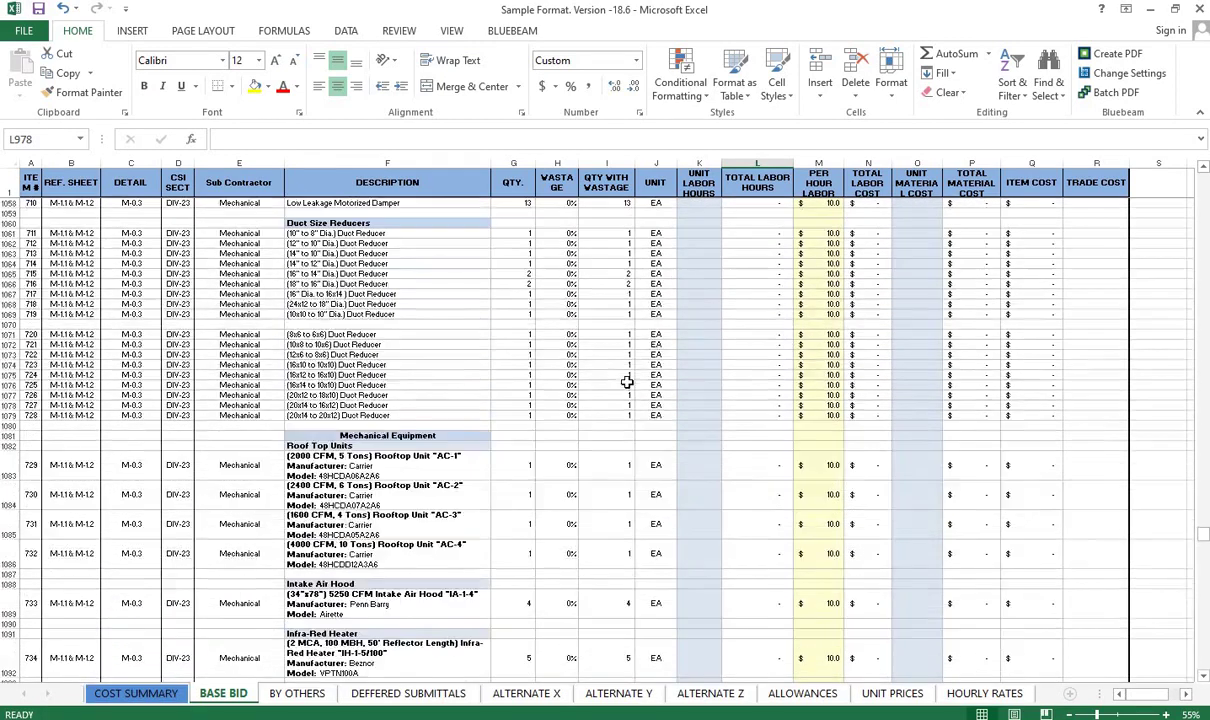
{"action": "scroll", "coordinate": [627, 381], "scroll_direction": "down", "scroll_amount": 5}
{"action": "scroll", "coordinate": [627, 380], "scroll_direction": "down", "scroll_amount": 5}
{"action": "scroll", "coordinate": [627, 380], "scroll_direction": "down", "scroll_amount": 8}
{"action": "scroll", "coordinate": [626, 378], "scroll_direction": "down", "scroll_amount": 3}
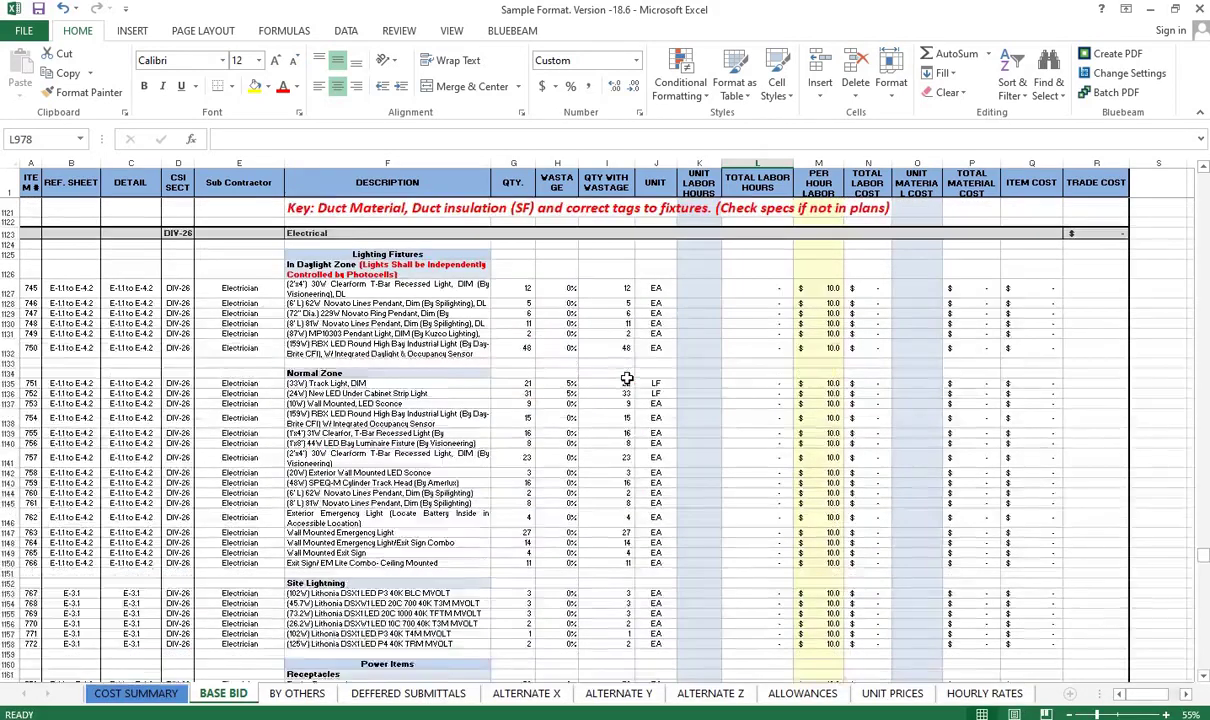
{"action": "scroll", "coordinate": [627, 380], "scroll_direction": "up", "scroll_amount": 2}
{"action": "scroll", "coordinate": [627, 380], "scroll_direction": "up", "scroll_amount": 2}
{"action": "scroll", "coordinate": [627, 380], "scroll_direction": "up", "scroll_amount": 1}
{"action": "left_click_drag", "start_coordinate": [390, 262], "coordinate": [911, 425]}
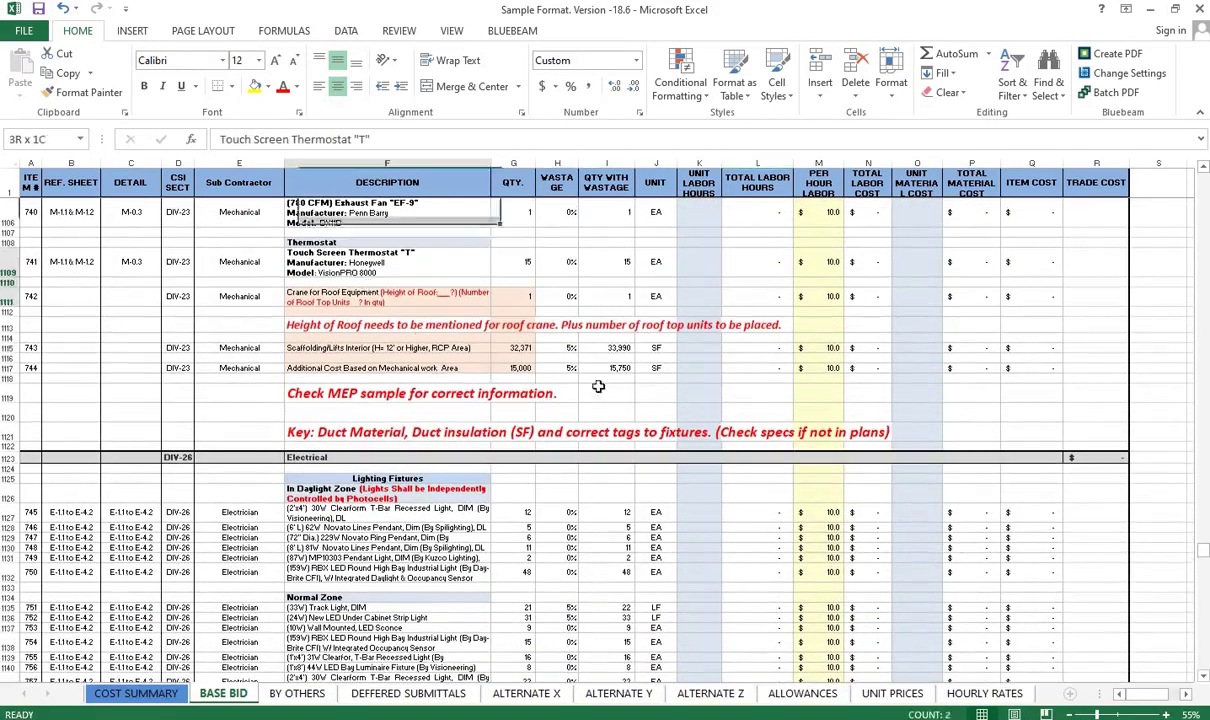
{"action": "left_click", "coordinate": [911, 425]}
{"action": "scroll", "coordinate": [521, 373], "scroll_direction": "down", "scroll_amount": 1}
{"action": "scroll", "coordinate": [501, 375], "scroll_direction": "up", "scroll_amount": 1}
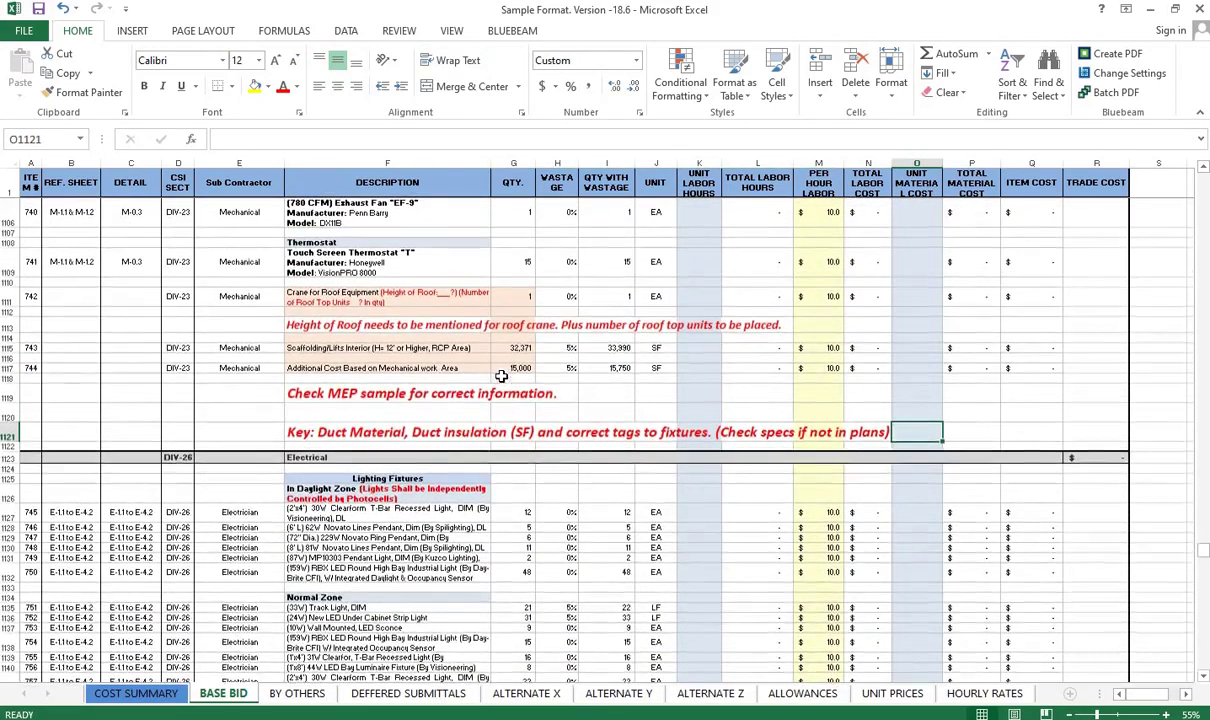
{"action": "scroll", "coordinate": [501, 375], "scroll_direction": "up", "scroll_amount": 1}
{"action": "scroll", "coordinate": [584, 404], "scroll_direction": "down", "scroll_amount": 1}
{"action": "scroll", "coordinate": [586, 404], "scroll_direction": "down", "scroll_amount": 7}
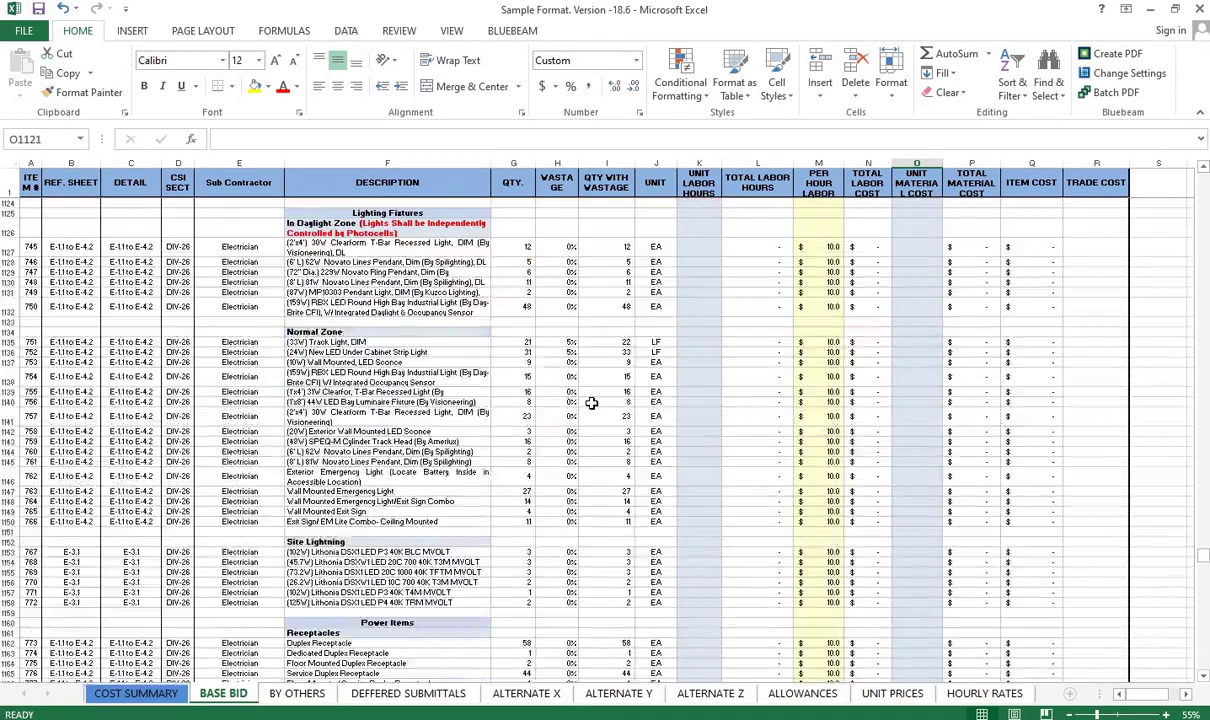
{"action": "scroll", "coordinate": [588, 404], "scroll_direction": "down", "scroll_amount": 7}
{"action": "scroll", "coordinate": [591, 403], "scroll_direction": "down", "scroll_amount": 7}
{"action": "scroll", "coordinate": [591, 403], "scroll_direction": "down", "scroll_amount": 7}
{"action": "scroll", "coordinate": [591, 403], "scroll_direction": "down", "scroll_amount": 7}
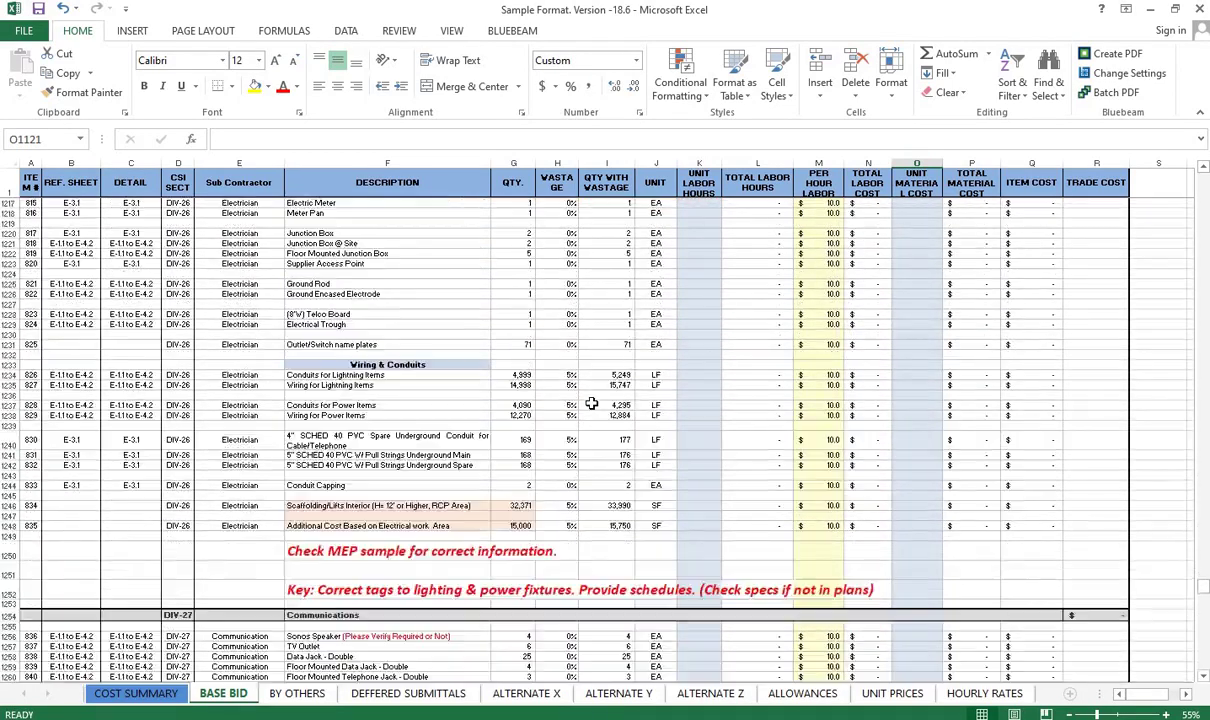
{"action": "scroll", "coordinate": [591, 403], "scroll_direction": "down", "scroll_amount": 7}
{"action": "scroll", "coordinate": [591, 403], "scroll_direction": "down", "scroll_amount": 6}
{"action": "scroll", "coordinate": [591, 403], "scroll_direction": "down", "scroll_amount": 7}
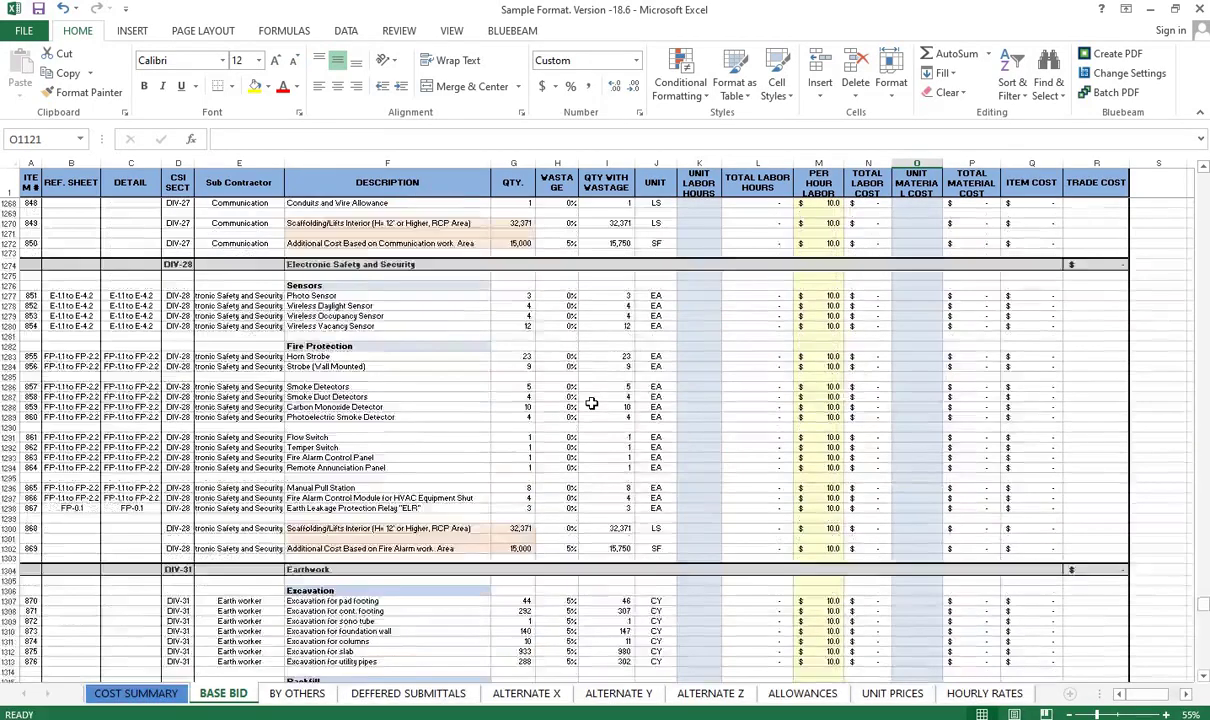
{"action": "scroll", "coordinate": [591, 403], "scroll_direction": "down", "scroll_amount": 7}
{"action": "scroll", "coordinate": [591, 403], "scroll_direction": "down", "scroll_amount": 7}
{"action": "scroll", "coordinate": [591, 403], "scroll_direction": "down", "scroll_amount": 7}
{"action": "scroll", "coordinate": [591, 403], "scroll_direction": "down", "scroll_amount": 7}
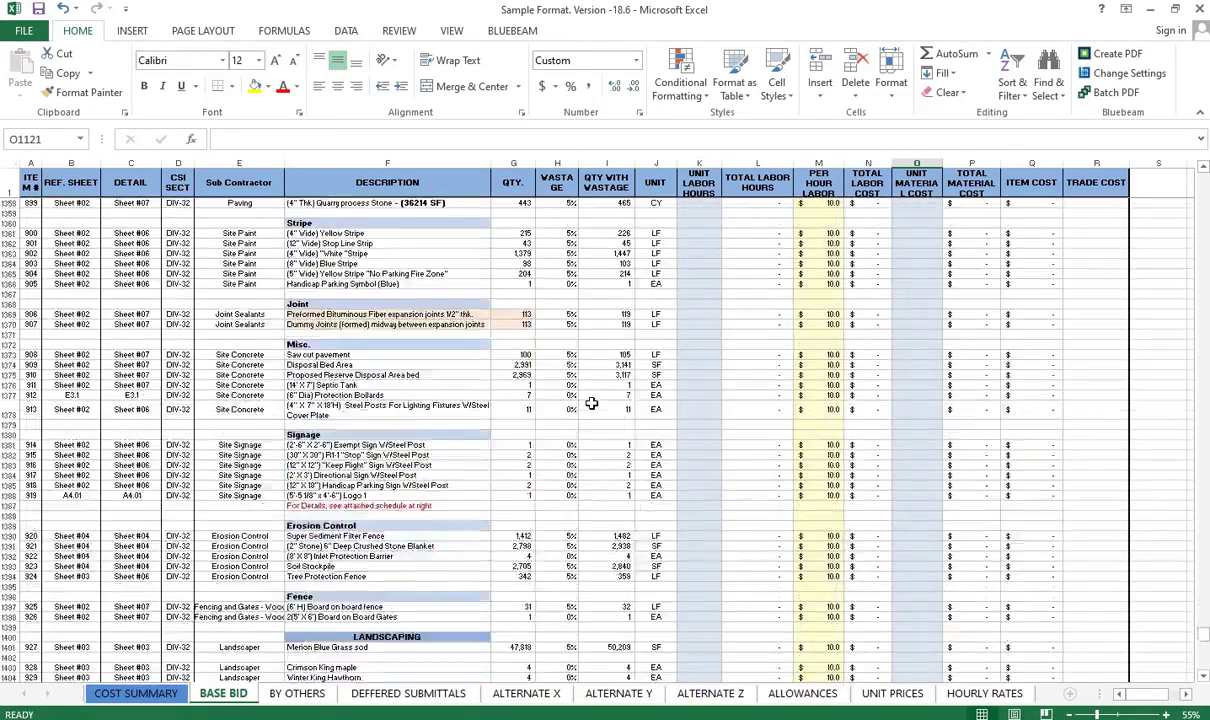
{"action": "scroll", "coordinate": [591, 403], "scroll_direction": "down", "scroll_amount": 7}
{"action": "scroll", "coordinate": [506, 442], "scroll_direction": "down", "scroll_amount": 7}
{"action": "scroll", "coordinate": [1031, 481], "scroll_direction": "down", "scroll_amount": 4}
{"action": "scroll", "coordinate": [1031, 481], "scroll_direction": "down", "scroll_amount": 2}
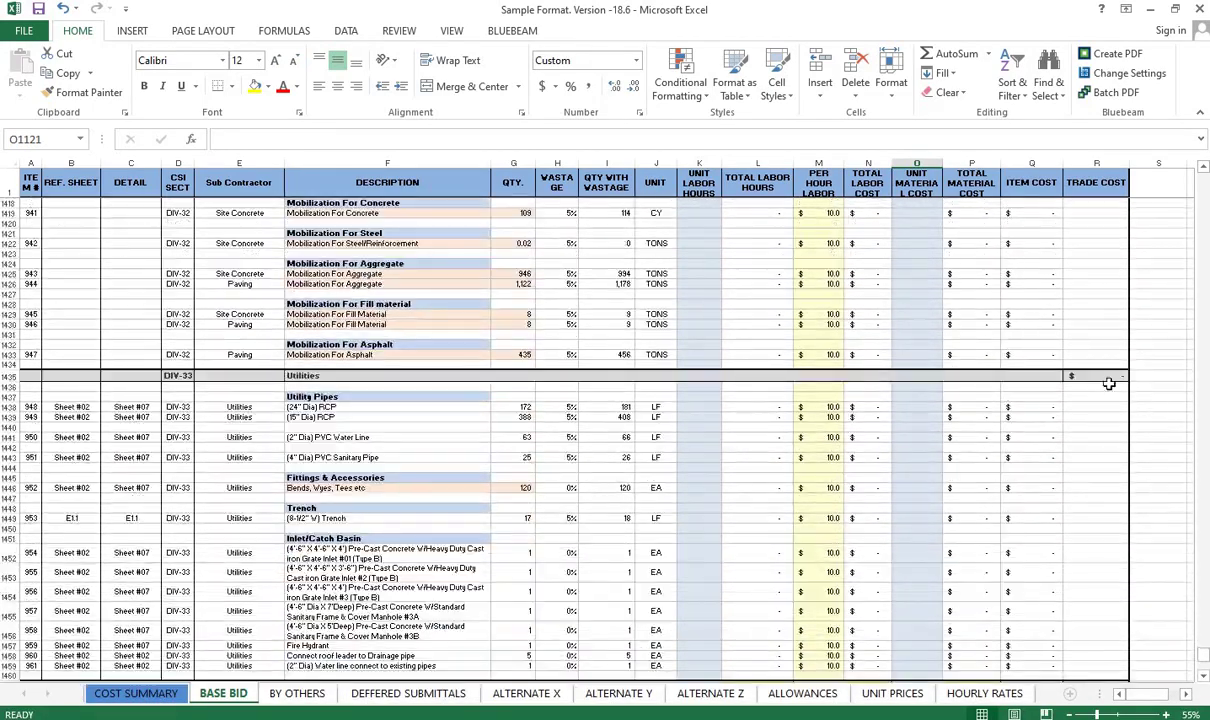
{"action": "left_click", "coordinate": [1100, 378]}
{"action": "key", "text": "F2"}
{"action": "scroll", "coordinate": [904, 373], "scroll_direction": "down", "scroll_amount": 2}
{"action": "scroll", "coordinate": [904, 373], "scroll_direction": "down", "scroll_amount": 3}
{"action": "key", "text": "Escape"}
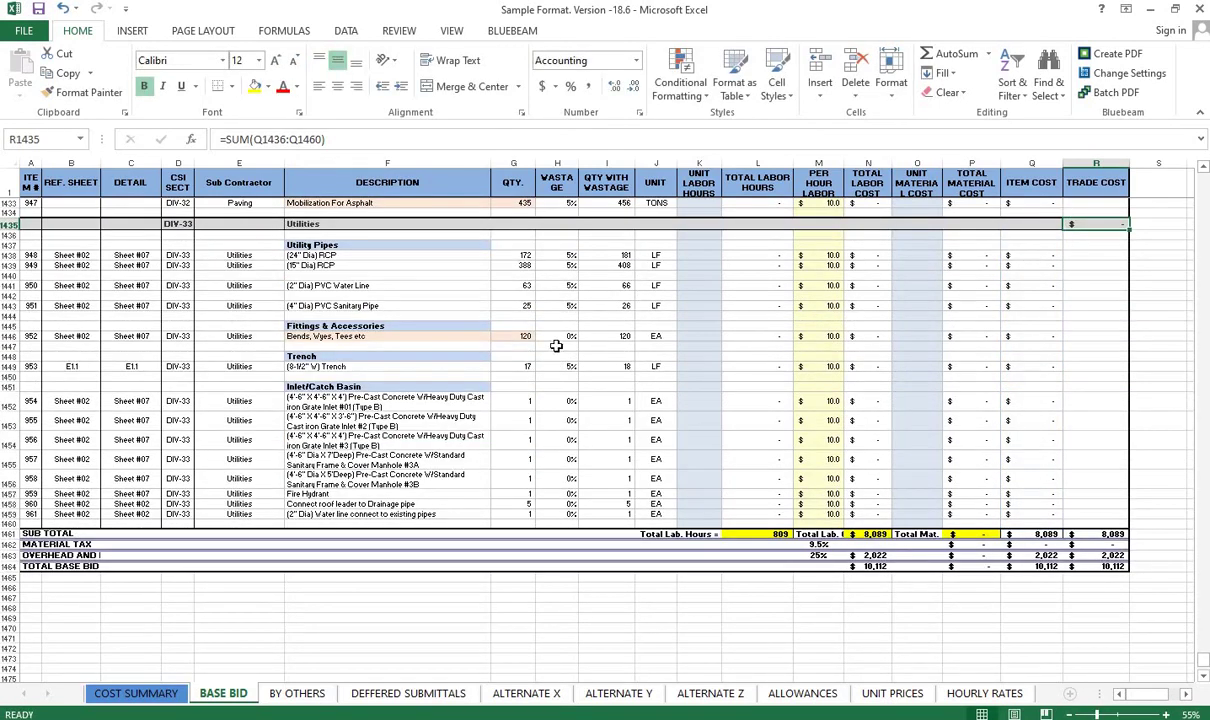
{"action": "left_click_drag", "start_coordinate": [562, 265], "coordinate": [576, 508]}
{"action": "left_click_drag", "start_coordinate": [178, 325], "coordinate": [239, 420]}
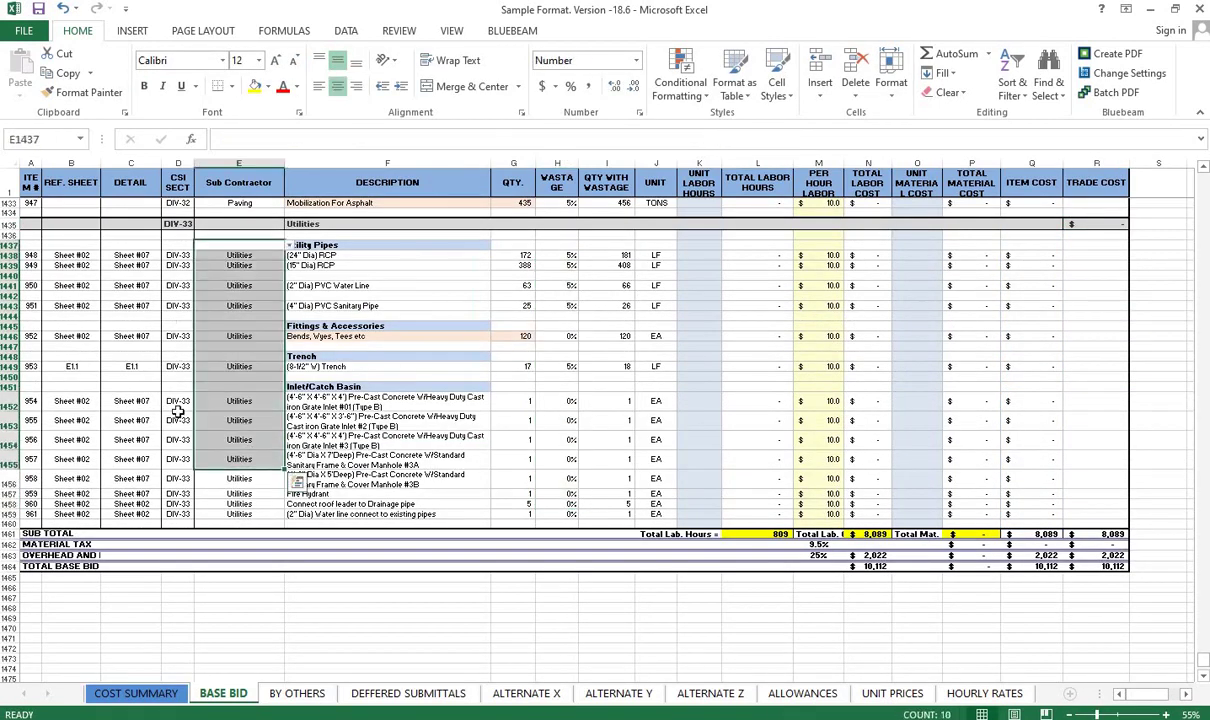
{"action": "scroll", "coordinate": [525, 381], "scroll_direction": "up", "scroll_amount": 6}
{"action": "scroll", "coordinate": [448, 380], "scroll_direction": "up", "scroll_amount": 1}
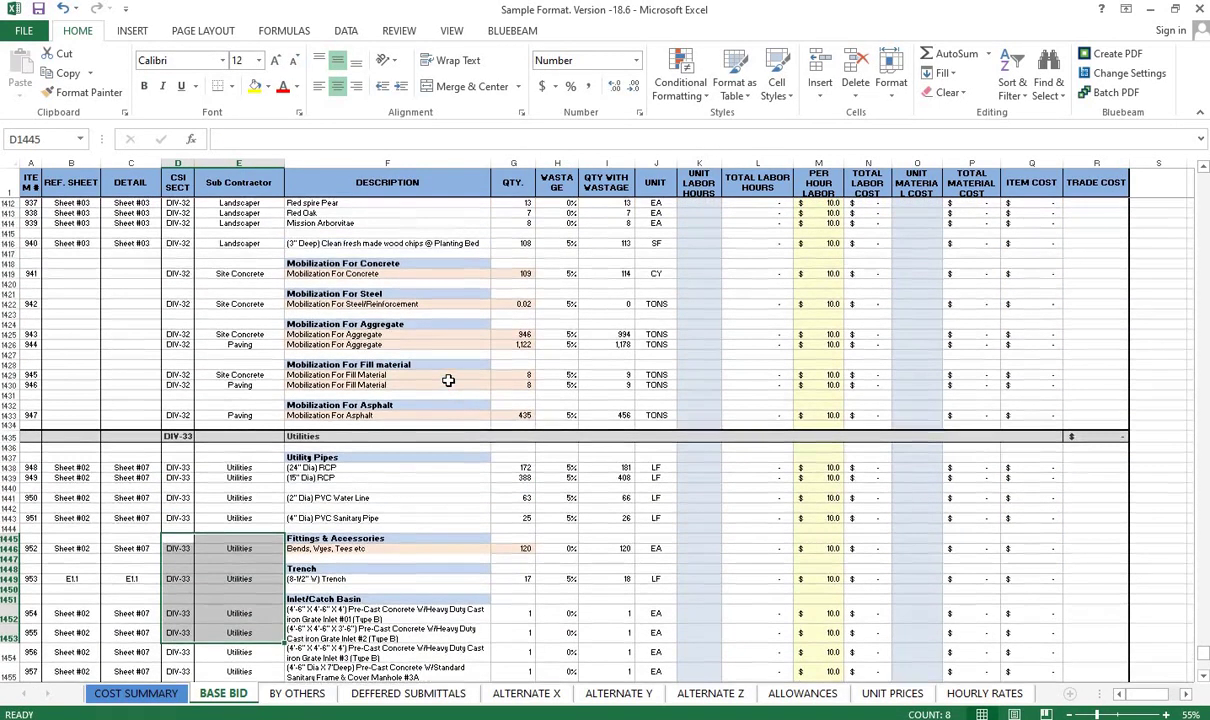
{"action": "left_click", "coordinate": [466, 376]}
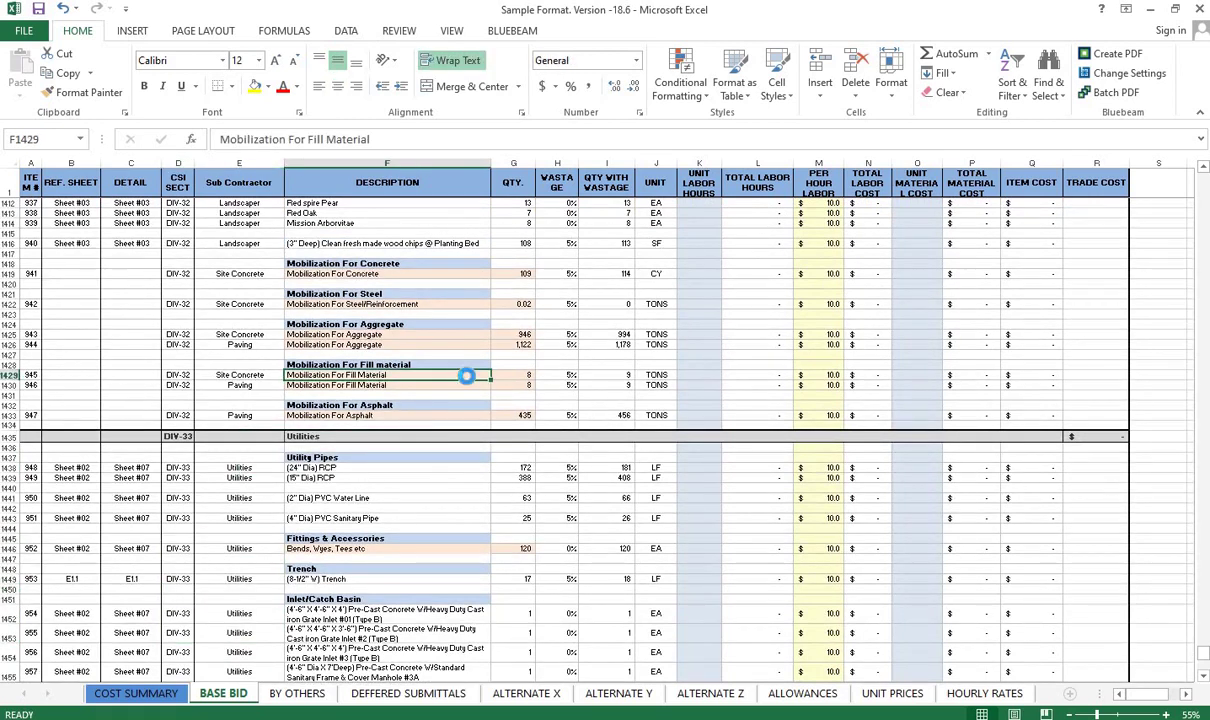
- Run the spell check with F7 and ignore the flagged words Dia and etc
{"action": "key", "text": "F7"}
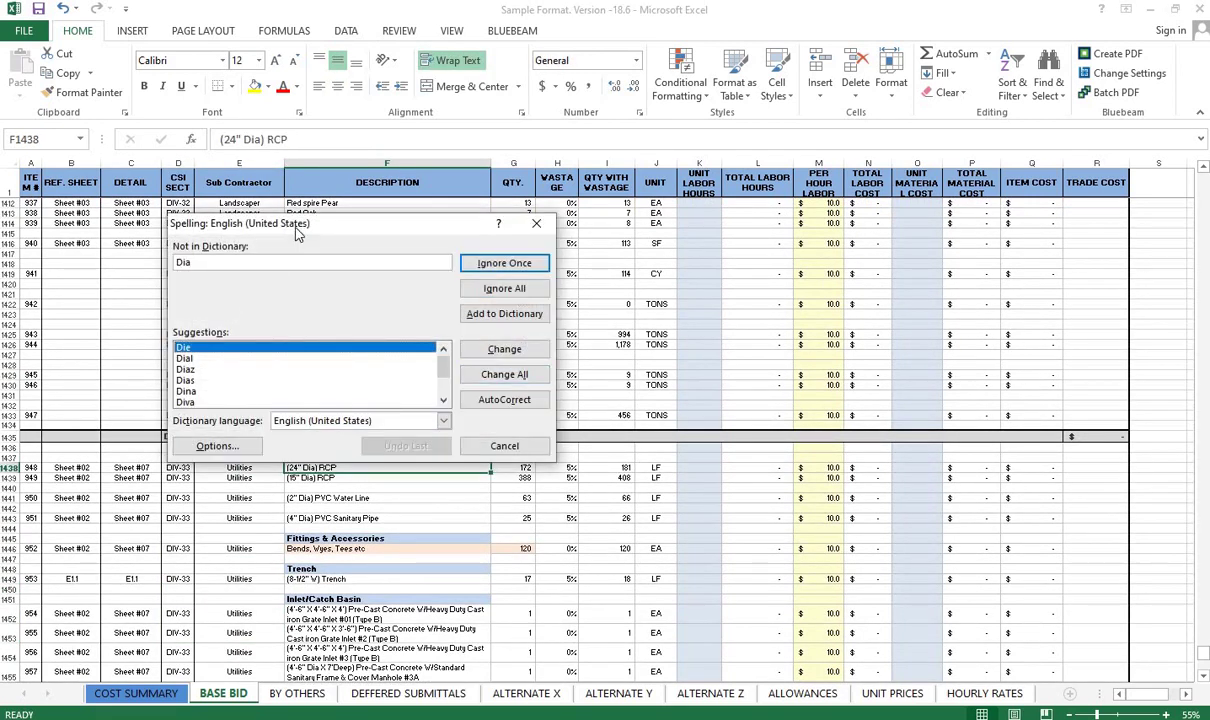
{"action": "left_click_drag", "start_coordinate": [296, 232], "coordinate": [302, 207]}
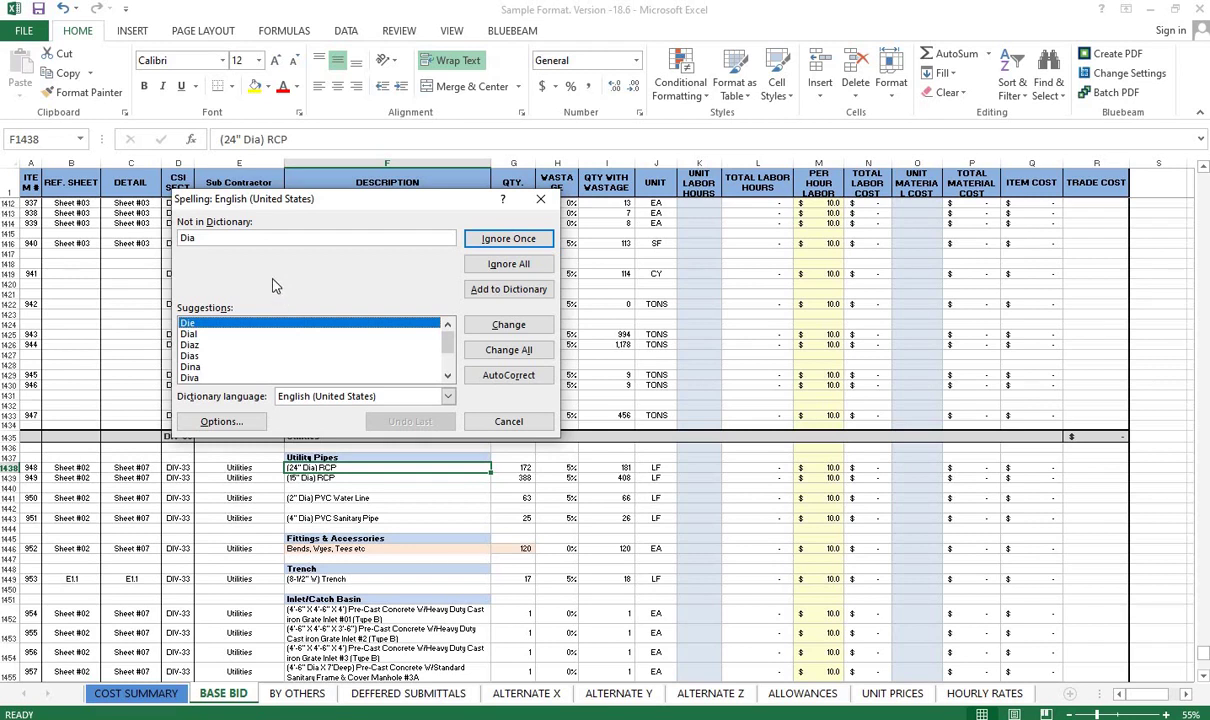
{"action": "left_click_drag", "start_coordinate": [350, 197], "coordinate": [423, 219]}
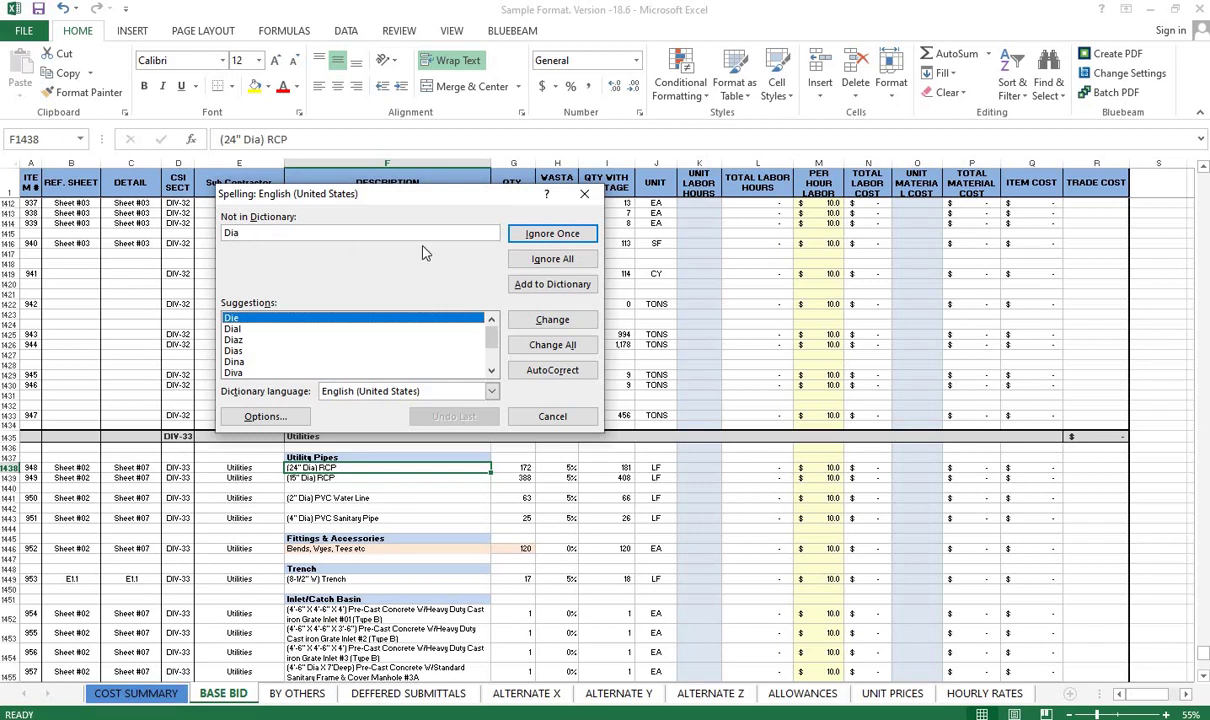
{"action": "left_click", "coordinate": [529, 263]}
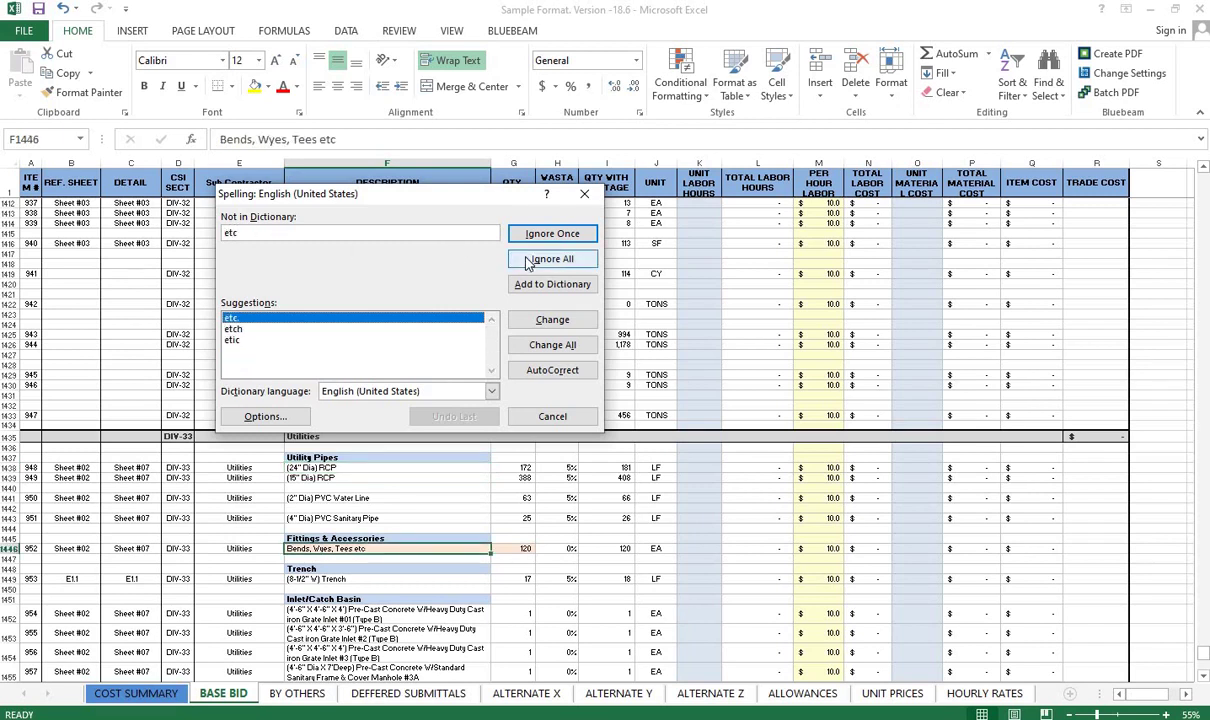
{"action": "left_click", "coordinate": [529, 263]}
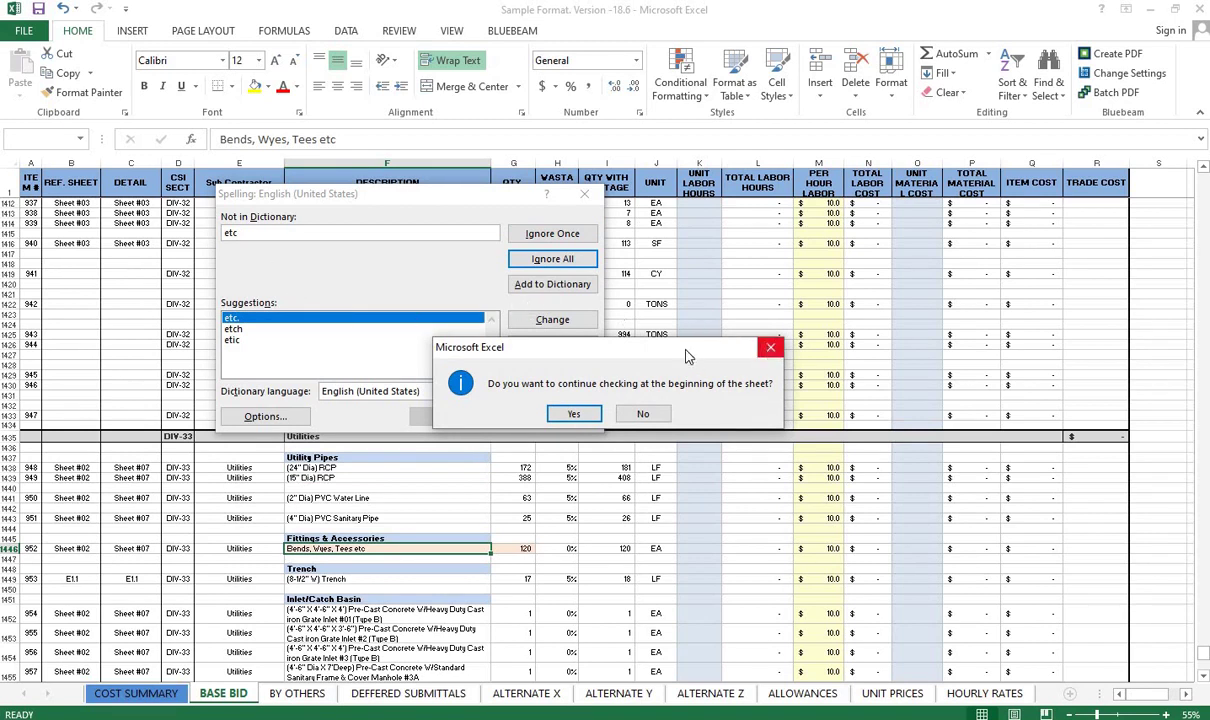
- Continue from the top, ignoring scaping, Softscape, Cont, Qty, Sono, Ht, Ga, Masterseal, Tyvek, Dupont; stop at Firestop
{"action": "left_click_drag", "start_coordinate": [687, 355], "coordinate": [604, 489]}
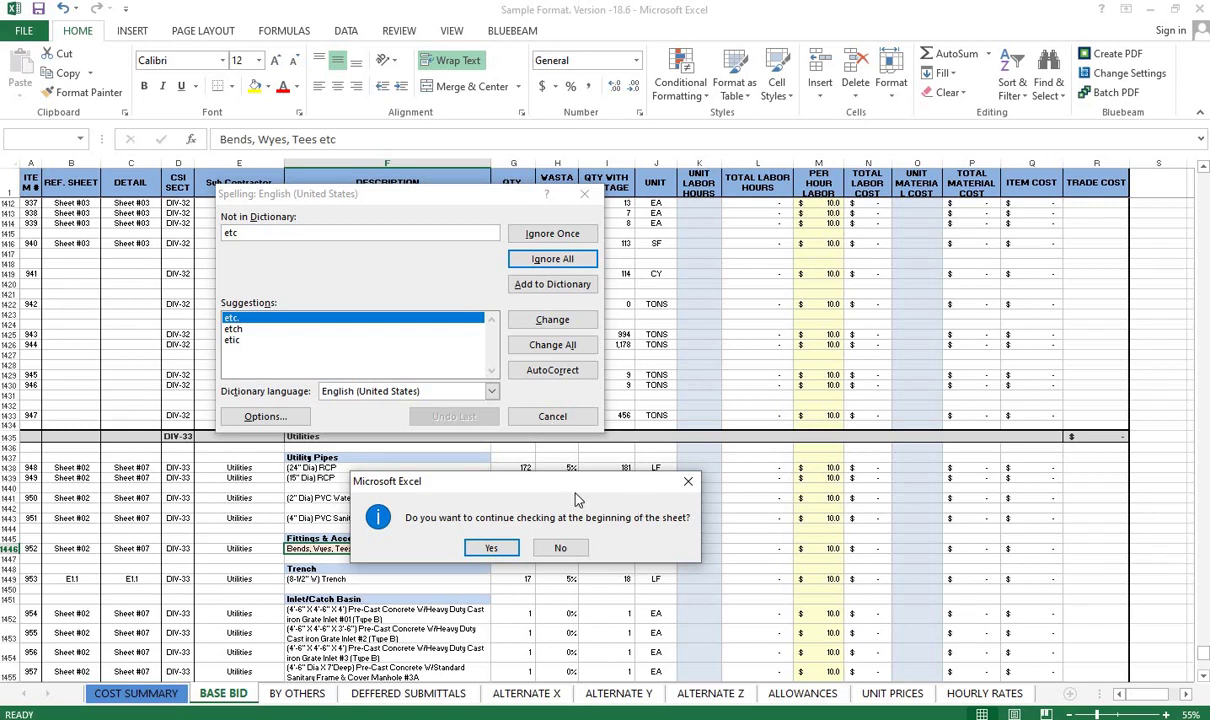
{"action": "left_click", "coordinate": [491, 548]}
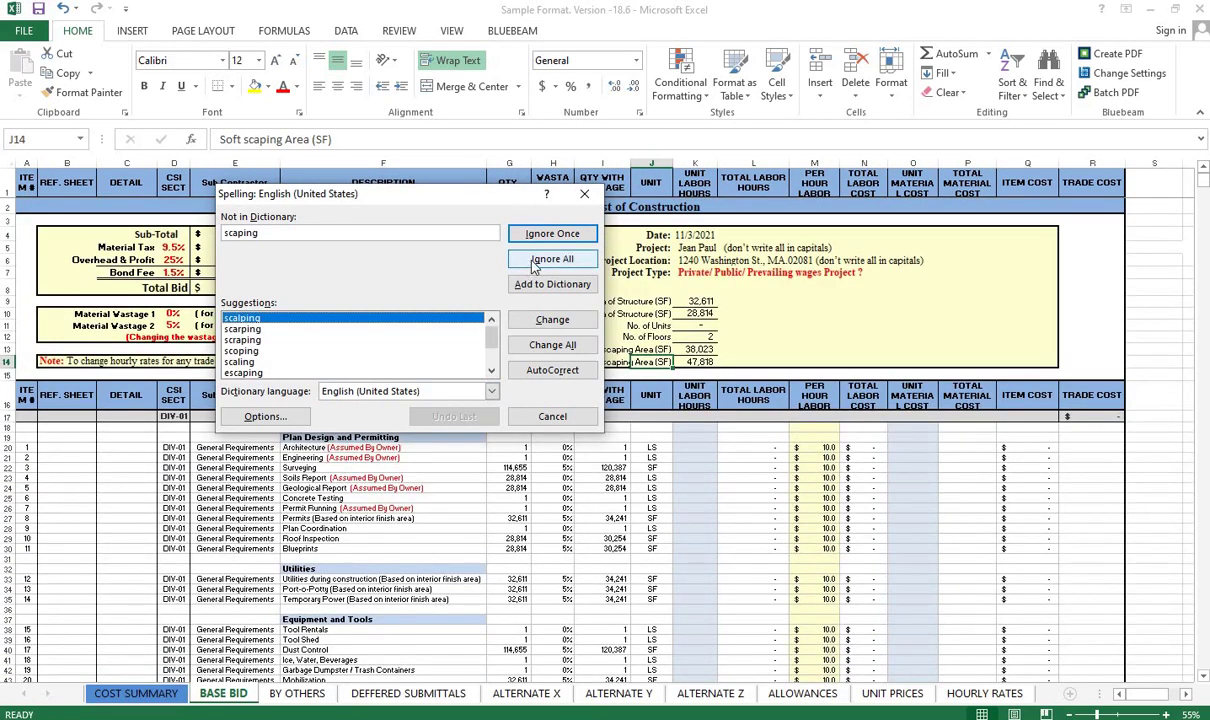
{"action": "left_click", "coordinate": [535, 262]}
{"action": "left_click", "coordinate": [535, 262]}
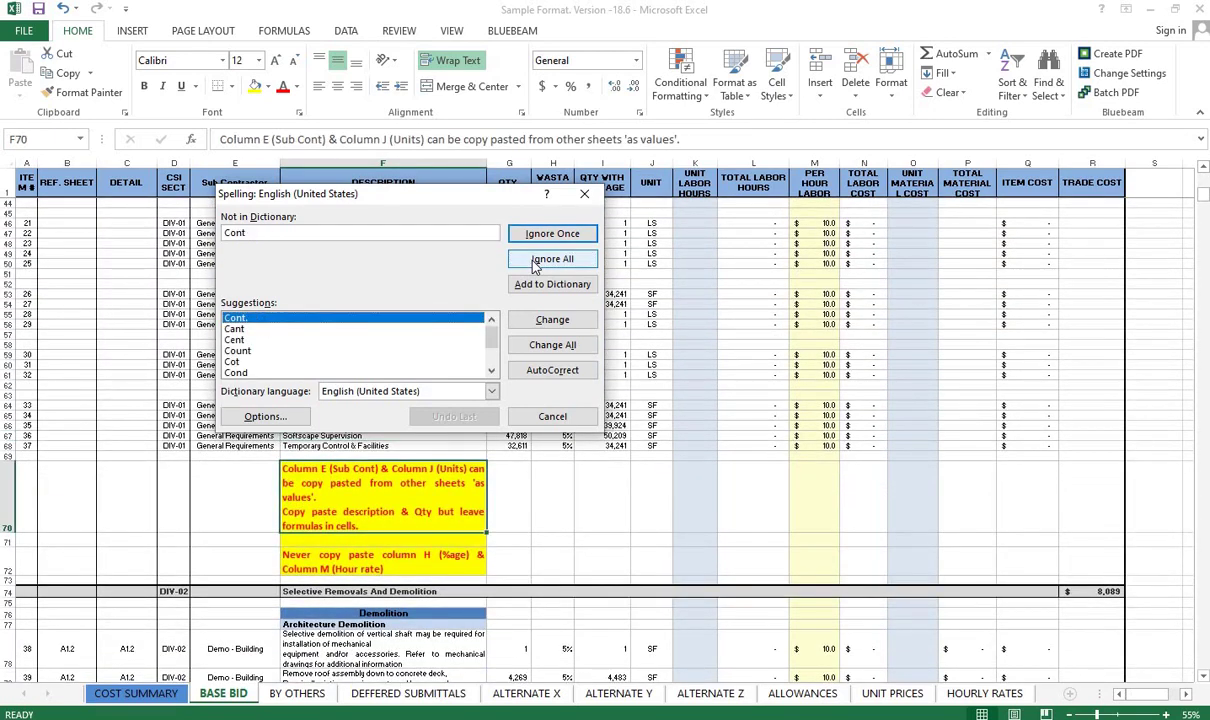
{"action": "left_click", "coordinate": [535, 262]}
{"action": "left_click", "coordinate": [535, 262]}
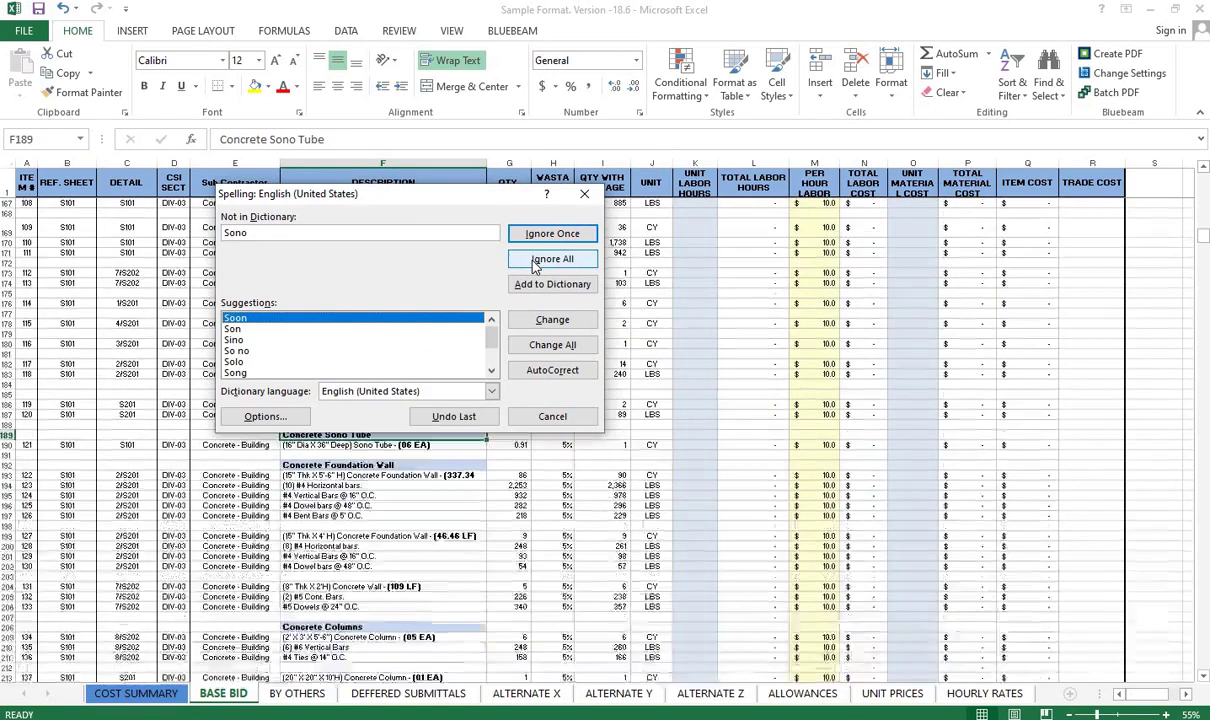
{"action": "left_click", "coordinate": [535, 262]}
{"action": "left_click", "coordinate": [535, 262]}
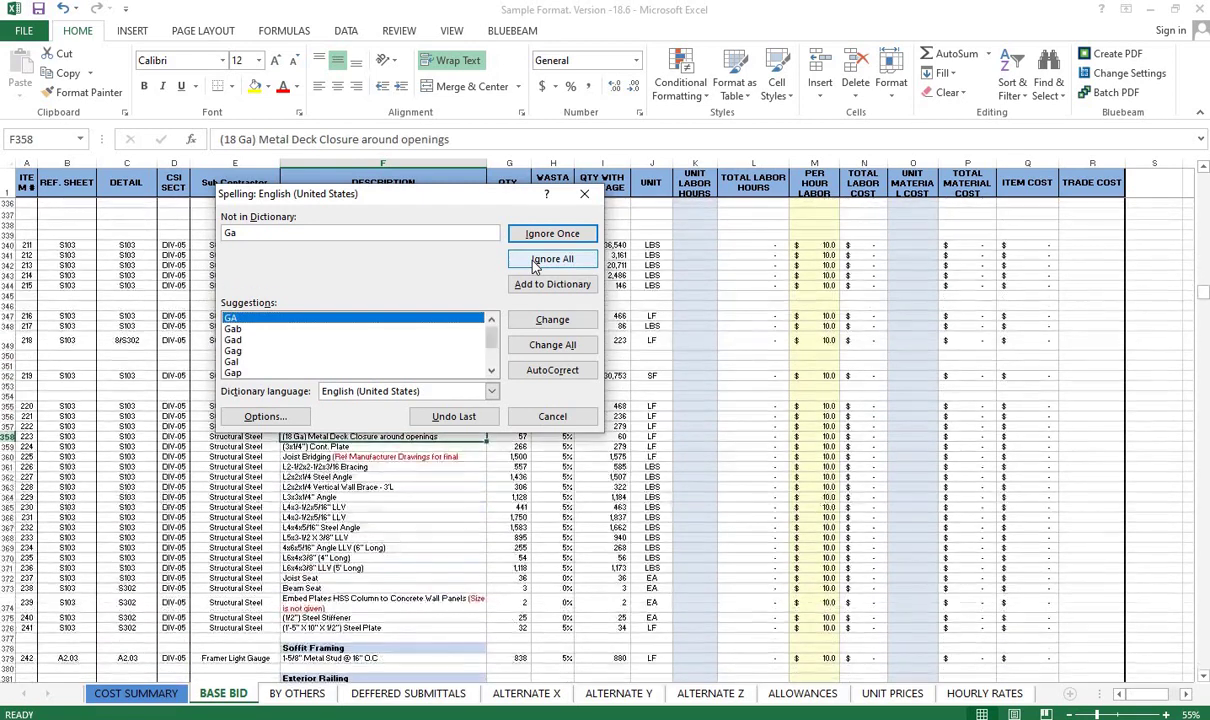
{"action": "left_click", "coordinate": [535, 262]}
{"action": "left_click", "coordinate": [535, 262]}
{"action": "left_click", "coordinate": [535, 262]}
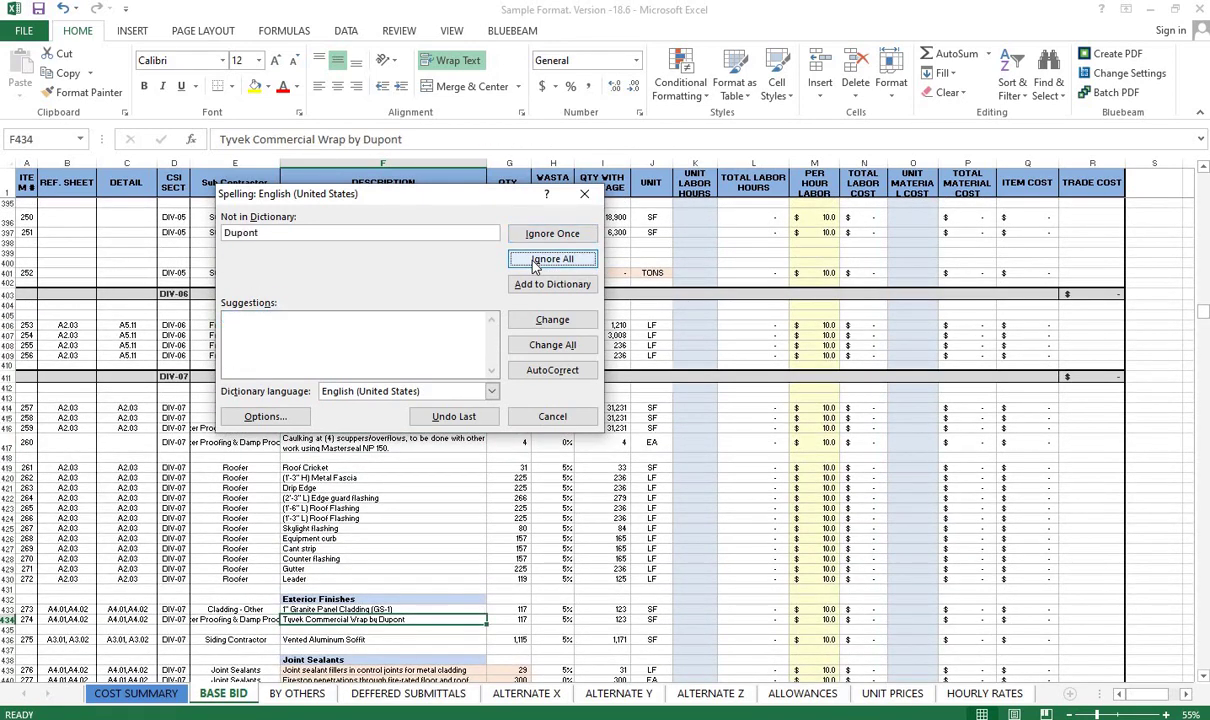
{"action": "left_click", "coordinate": [535, 262]}
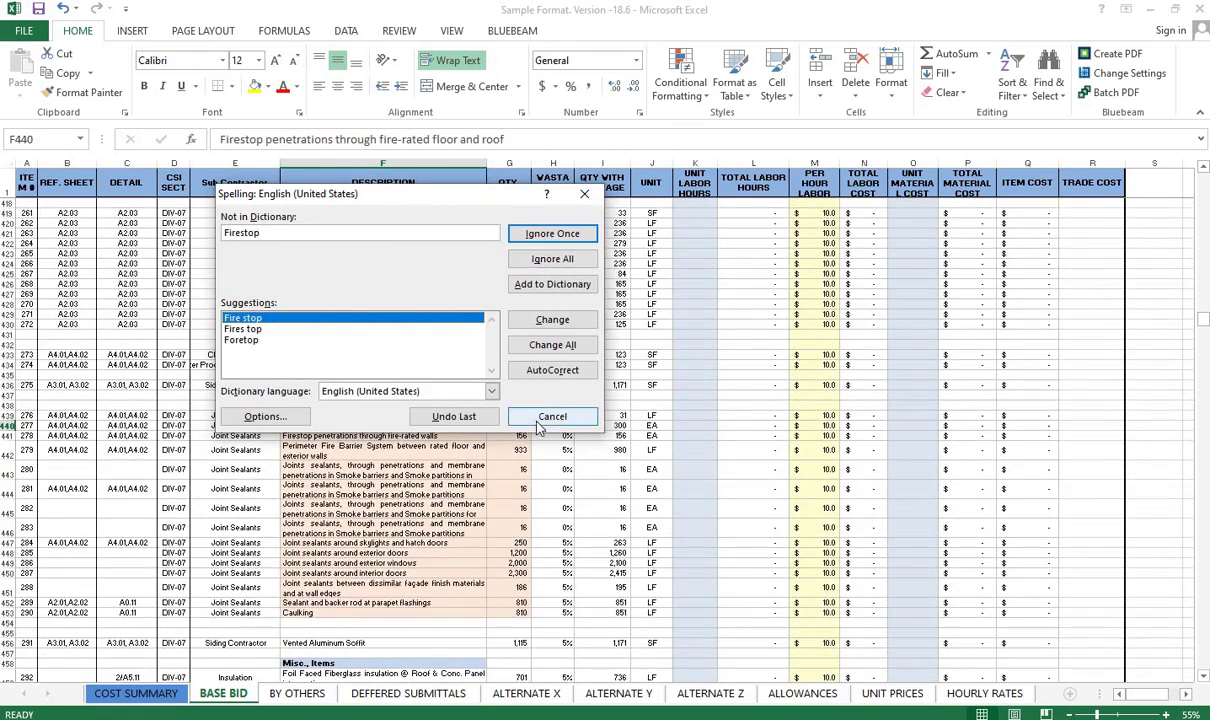
{"action": "left_click", "coordinate": [543, 416]}
- Dismiss the spell-check completion message and go to a cell among the door rows
{"action": "left_click", "coordinate": [576, 404]}
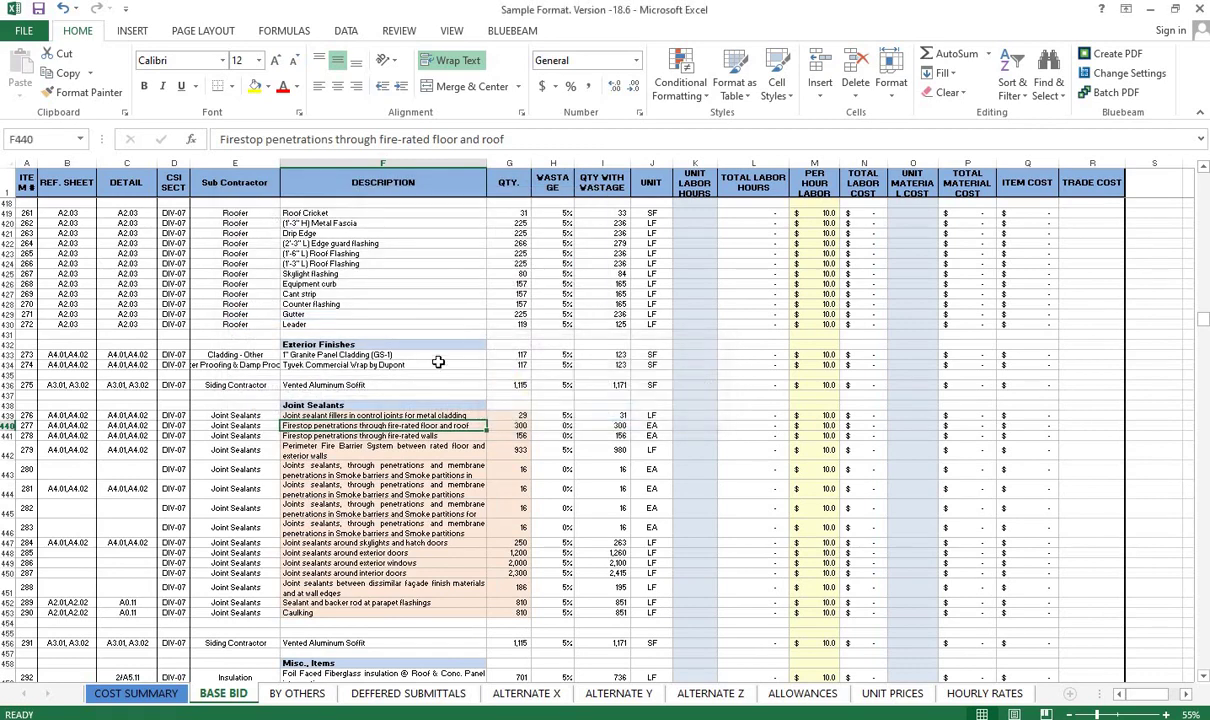
{"action": "scroll", "coordinate": [500, 364], "scroll_direction": "down", "scroll_amount": 1}
{"action": "scroll", "coordinate": [500, 364], "scroll_direction": "down", "scroll_amount": 4}
{"action": "scroll", "coordinate": [500, 364], "scroll_direction": "down", "scroll_amount": 2}
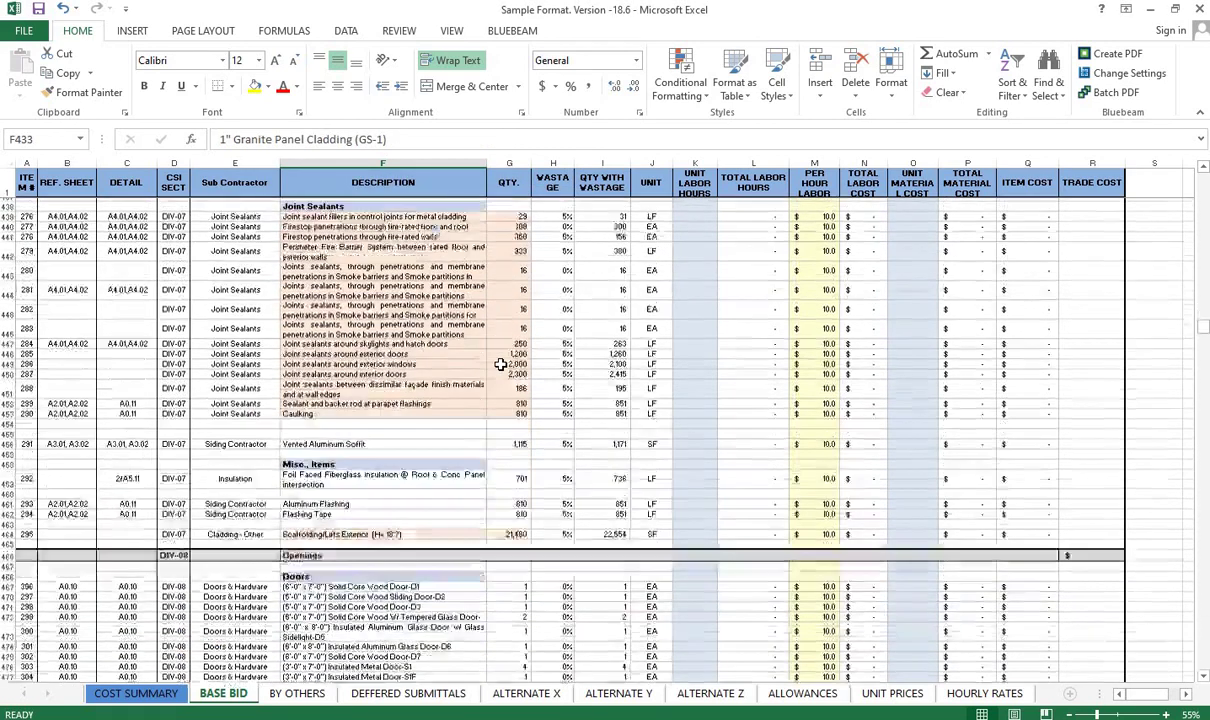
{"action": "scroll", "coordinate": [500, 364], "scroll_direction": "down", "scroll_amount": 2}
{"action": "scroll", "coordinate": [500, 364], "scroll_direction": "down", "scroll_amount": 2}
{"action": "scroll", "coordinate": [494, 416], "scroll_direction": "down", "scroll_amount": 1}
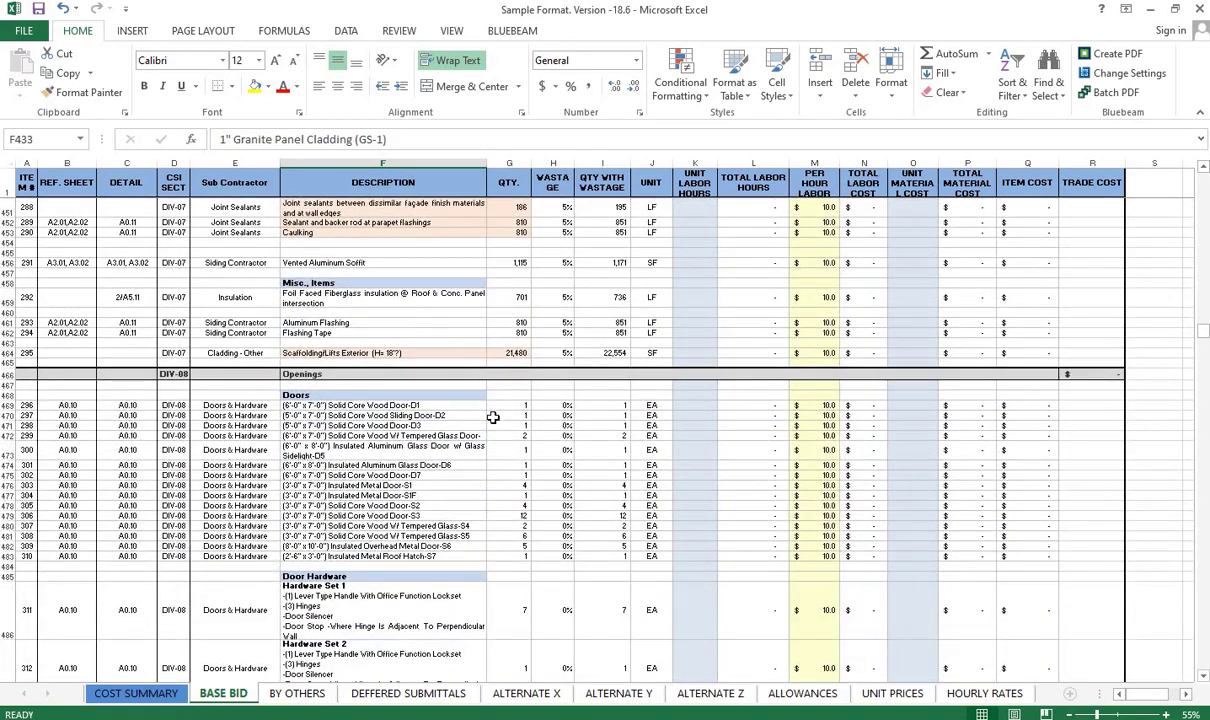
{"action": "scroll", "coordinate": [493, 417], "scroll_direction": "down", "scroll_amount": 4}
{"action": "scroll", "coordinate": [491, 418], "scroll_direction": "down", "scroll_amount": 2}
{"action": "scroll", "coordinate": [491, 418], "scroll_direction": "up", "scroll_amount": 4}
{"action": "scroll", "coordinate": [491, 418], "scroll_direction": "up", "scroll_amount": 2}
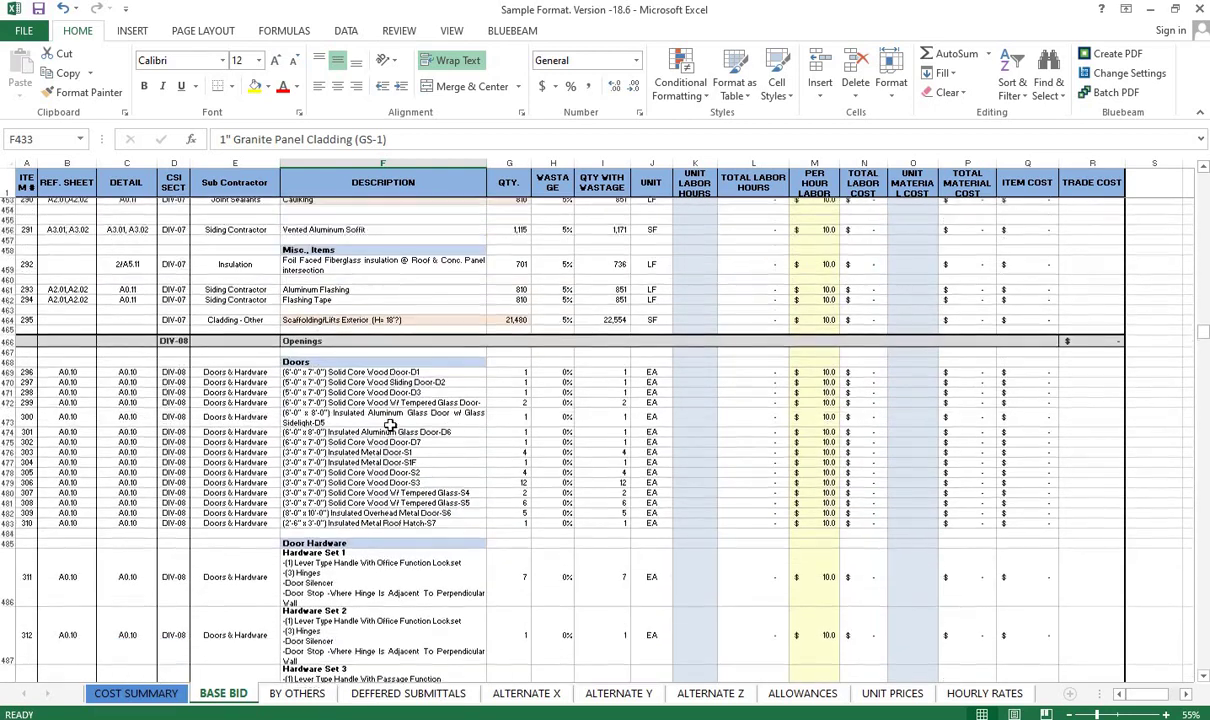
{"action": "scroll", "coordinate": [390, 424], "scroll_direction": "up", "scroll_amount": 1}
{"action": "left_click", "coordinate": [460, 396]}
- Clear the stray DIV-08 entries from D518:D519 between the two Storefront groups
{"action": "scroll", "coordinate": [479, 343], "scroll_direction": "down", "scroll_amount": 5}
{"action": "scroll", "coordinate": [479, 343], "scroll_direction": "down", "scroll_amount": 4}
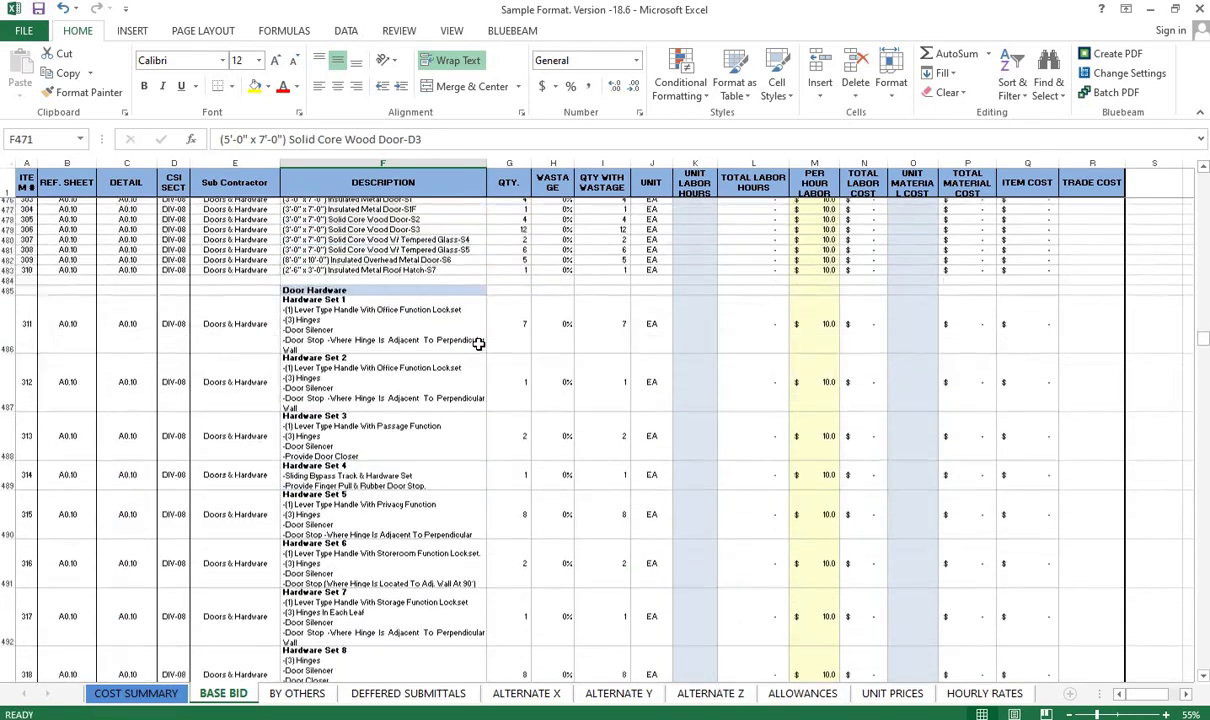
{"action": "scroll", "coordinate": [479, 343], "scroll_direction": "down", "scroll_amount": 3}
{"action": "scroll", "coordinate": [473, 343], "scroll_direction": "down", "scroll_amount": 5}
{"action": "scroll", "coordinate": [473, 343], "scroll_direction": "down", "scroll_amount": 5}
{"action": "scroll", "coordinate": [279, 357], "scroll_direction": "up", "scroll_amount": 2}
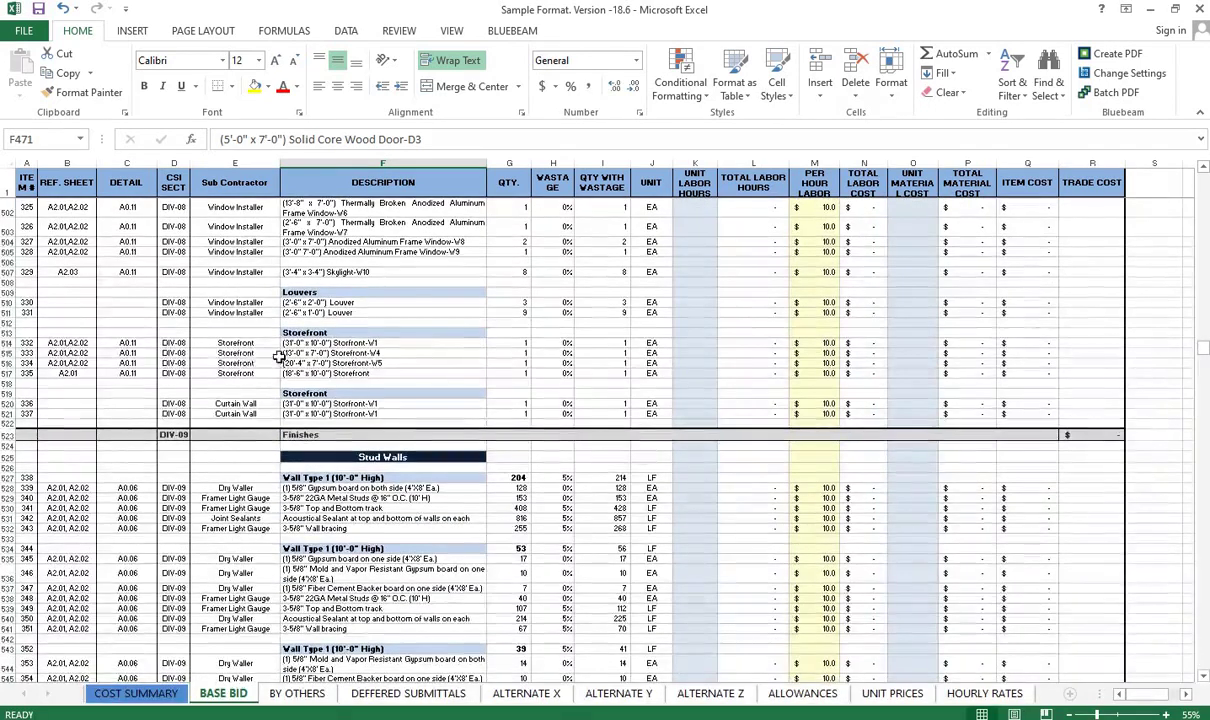
{"action": "left_click_drag", "start_coordinate": [177, 371], "coordinate": [181, 392]}
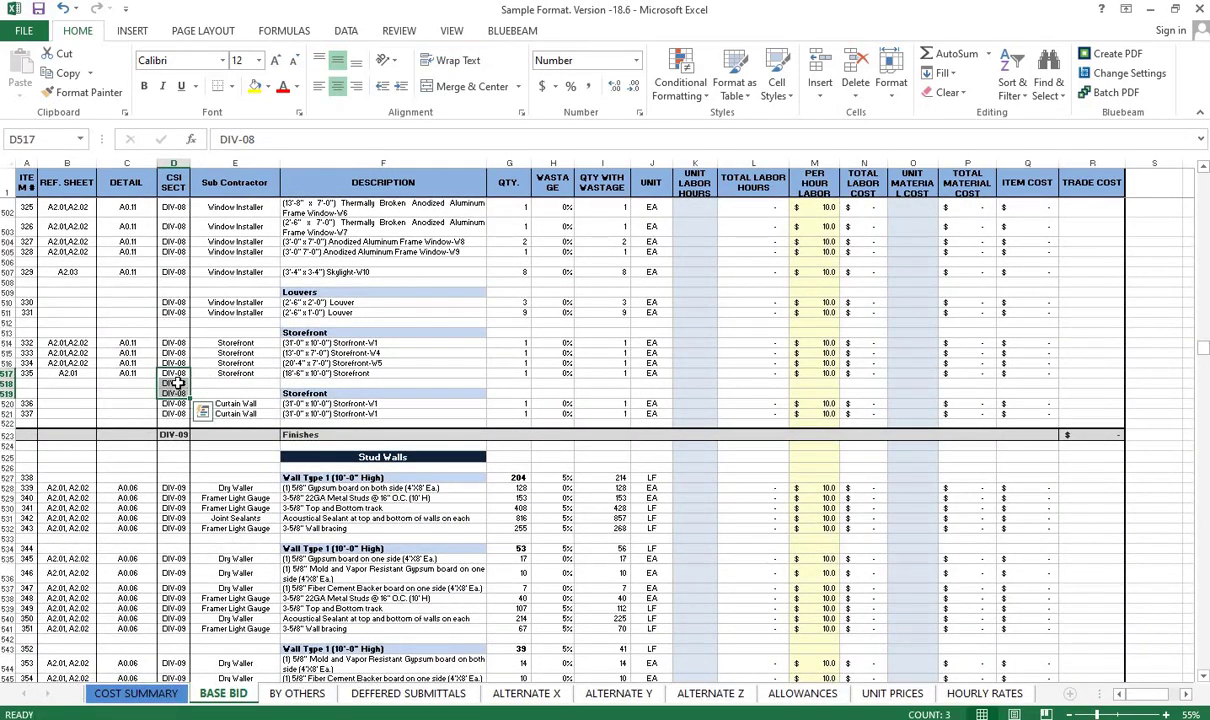
{"action": "key", "text": "BackSpace"}
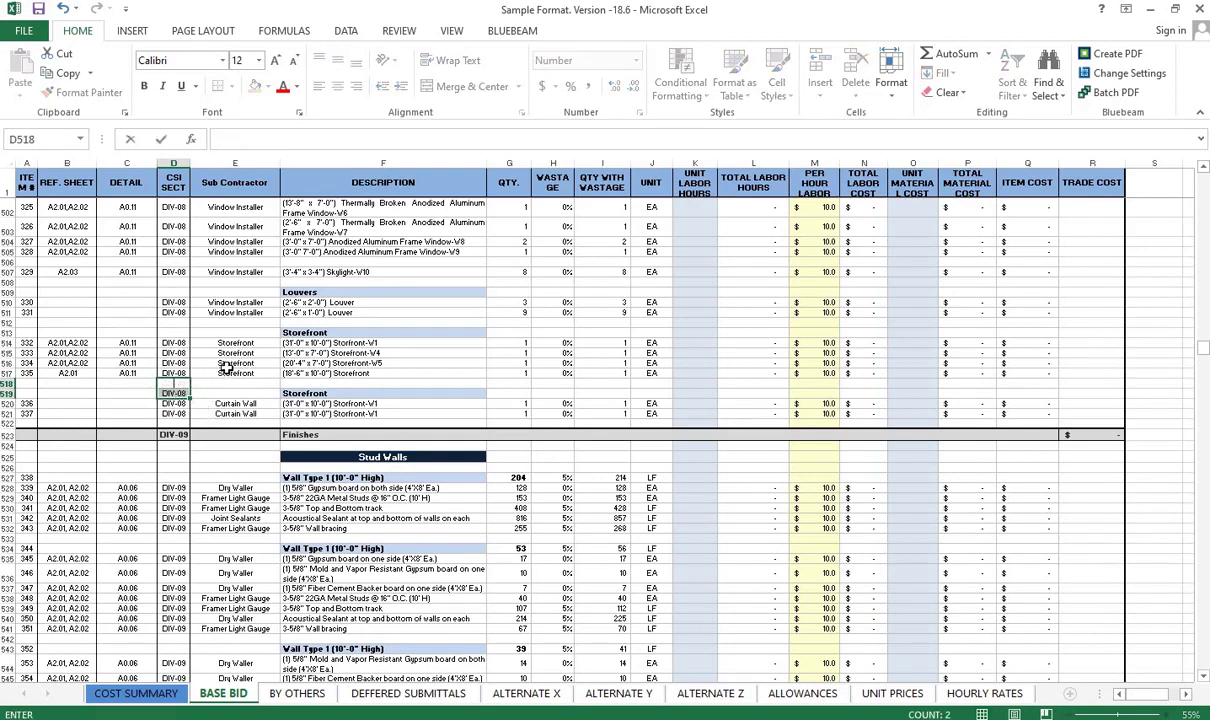
{"action": "key", "text": "Return"}
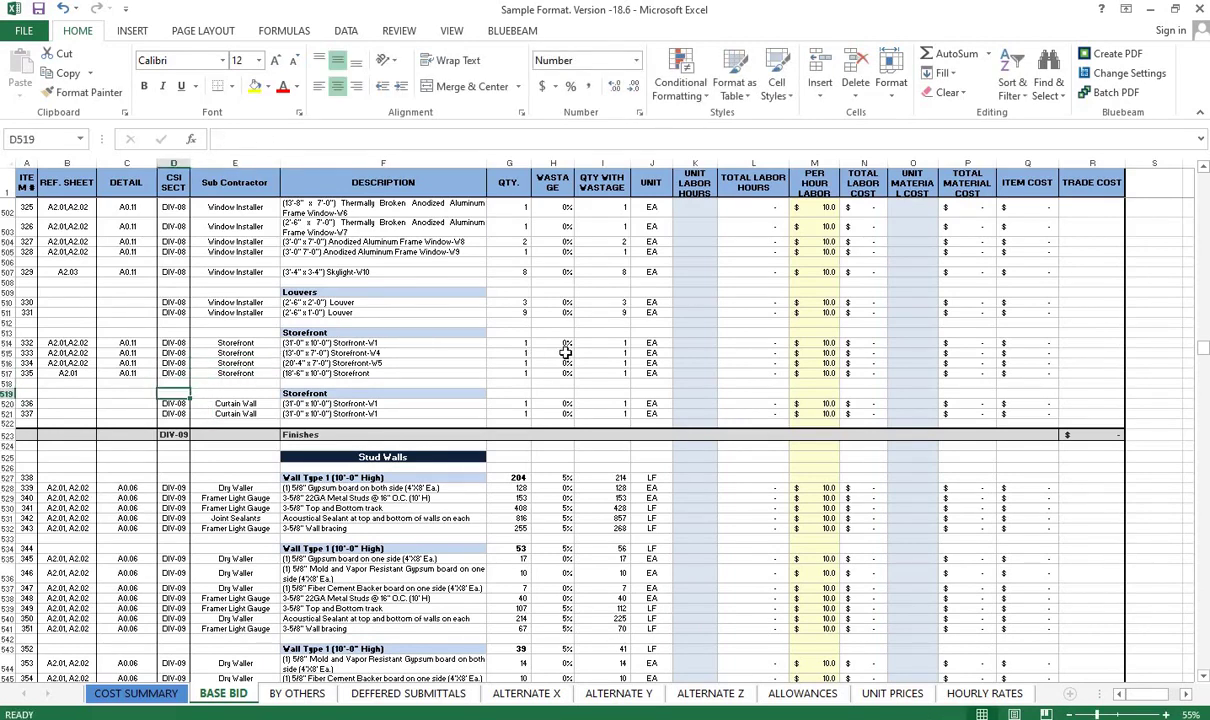
- Return to the top of the BASE BID sheet and select the QTY. heading cell G1
{"action": "scroll", "coordinate": [544, 305], "scroll_direction": "up", "scroll_amount": 10}
{"action": "scroll", "coordinate": [550, 305], "scroll_direction": "up", "scroll_amount": 11}
{"action": "scroll", "coordinate": [560, 308], "scroll_direction": "up", "scroll_amount": 11}
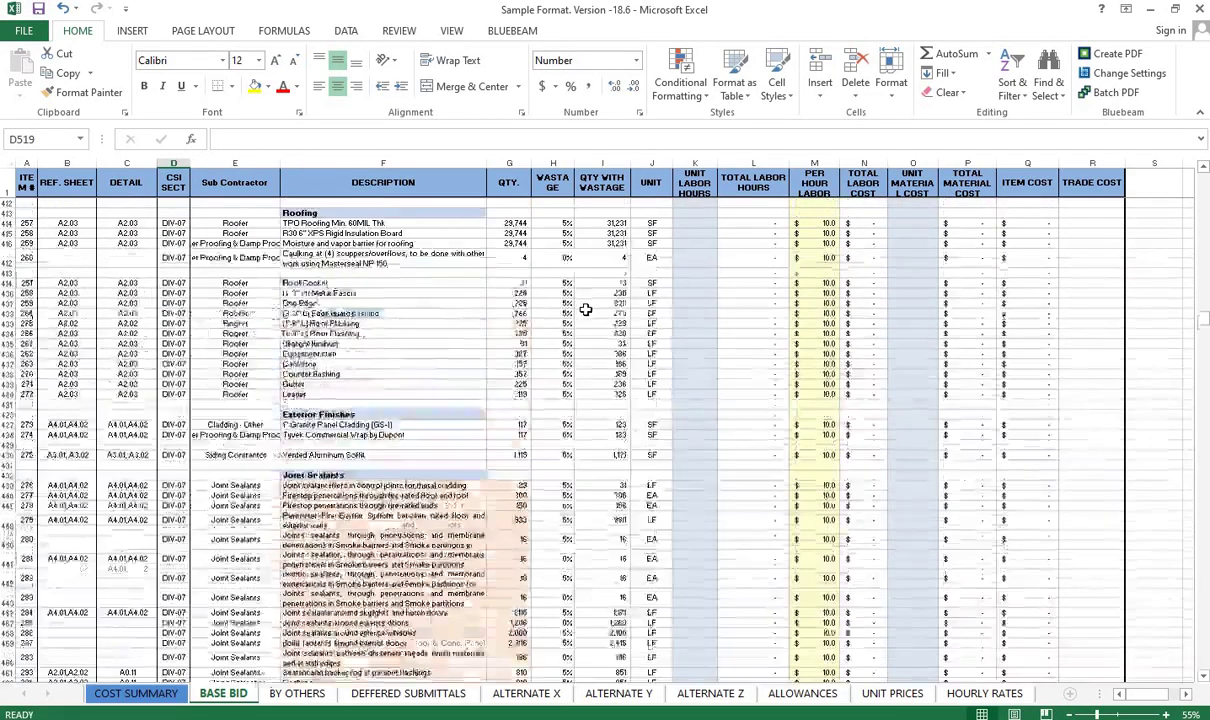
{"action": "scroll", "coordinate": [585, 310], "scroll_direction": "up", "scroll_amount": 11}
{"action": "scroll", "coordinate": [585, 310], "scroll_direction": "up", "scroll_amount": 11}
{"action": "scroll", "coordinate": [585, 310], "scroll_direction": "up", "scroll_amount": 11}
{"action": "scroll", "coordinate": [586, 309], "scroll_direction": "up", "scroll_amount": 11}
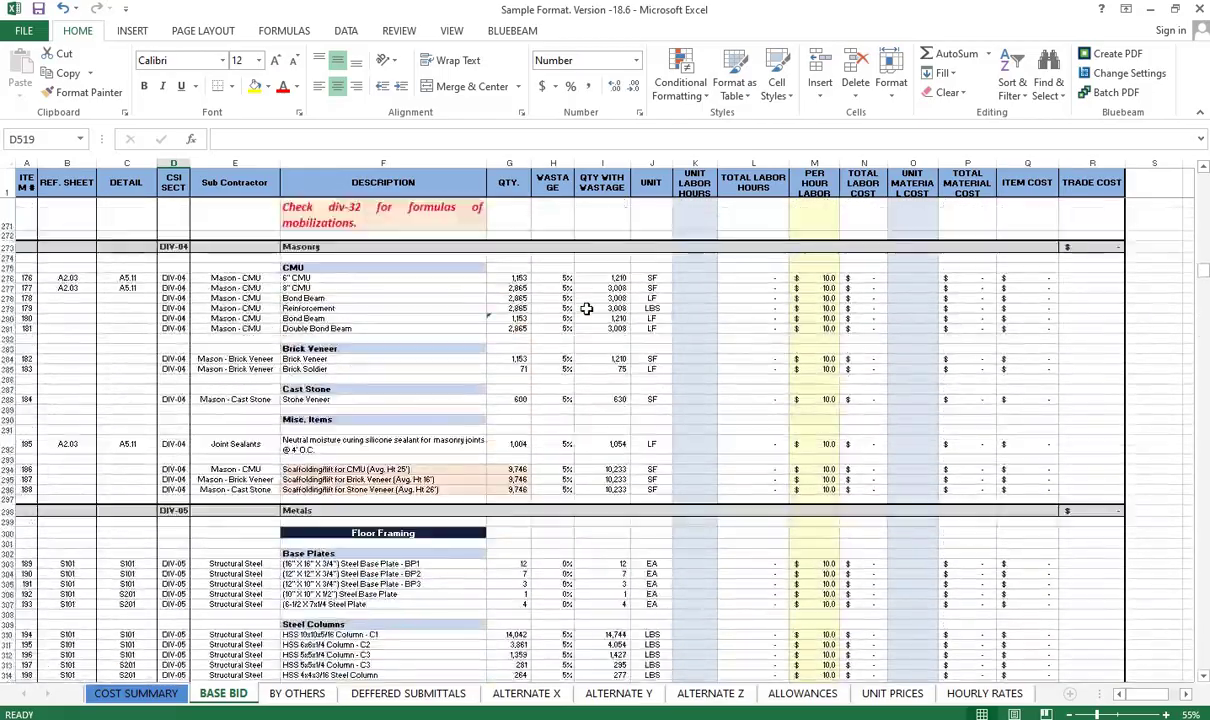
{"action": "scroll", "coordinate": [586, 309], "scroll_direction": "up", "scroll_amount": 11}
{"action": "scroll", "coordinate": [586, 309], "scroll_direction": "up", "scroll_amount": 11}
{"action": "scroll", "coordinate": [586, 309], "scroll_direction": "up", "scroll_amount": 11}
{"action": "scroll", "coordinate": [586, 309], "scroll_direction": "up", "scroll_amount": 11}
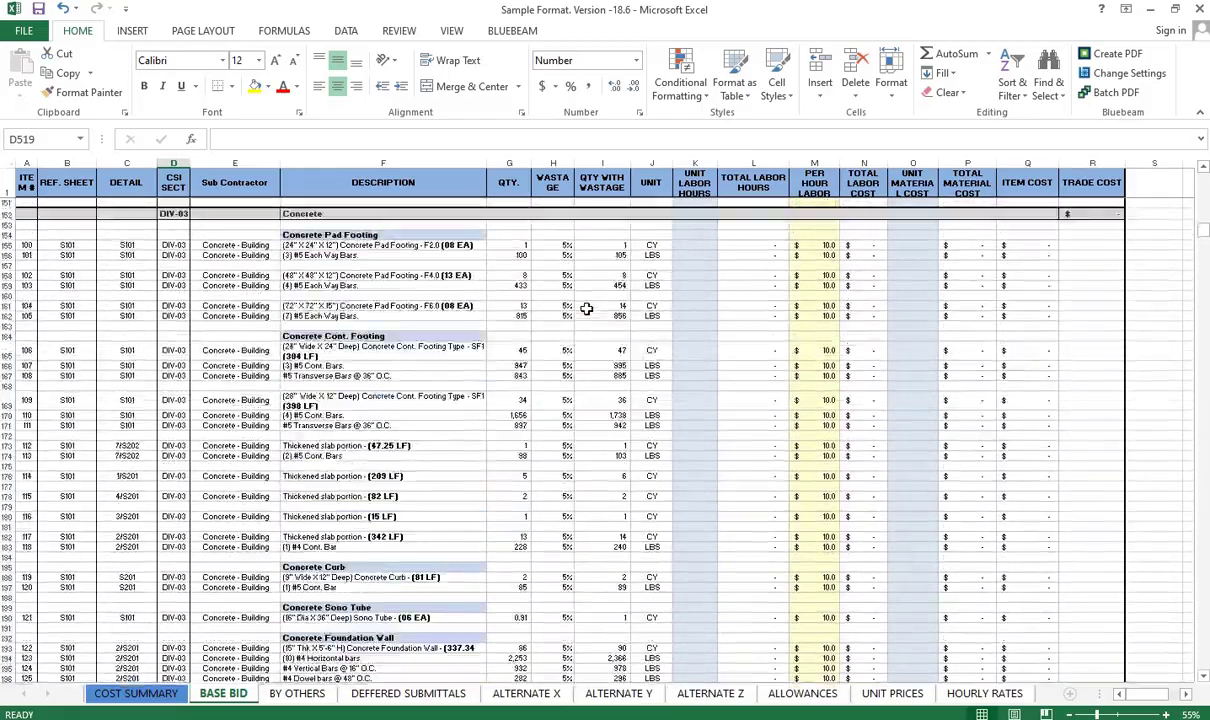
{"action": "scroll", "coordinate": [586, 309], "scroll_direction": "up", "scroll_amount": 11}
{"action": "scroll", "coordinate": [586, 309], "scroll_direction": "up", "scroll_amount": 11}
{"action": "scroll", "coordinate": [586, 309], "scroll_direction": "up", "scroll_amount": 11}
{"action": "mouse_move", "coordinate": [372, 493]}
{"action": "left_mouse_down"}
{"action": "mouse_move", "coordinate": [477, 569]}
{"action": "mouse_move", "coordinate": [480, 525]}
{"action": "left_mouse_up"}
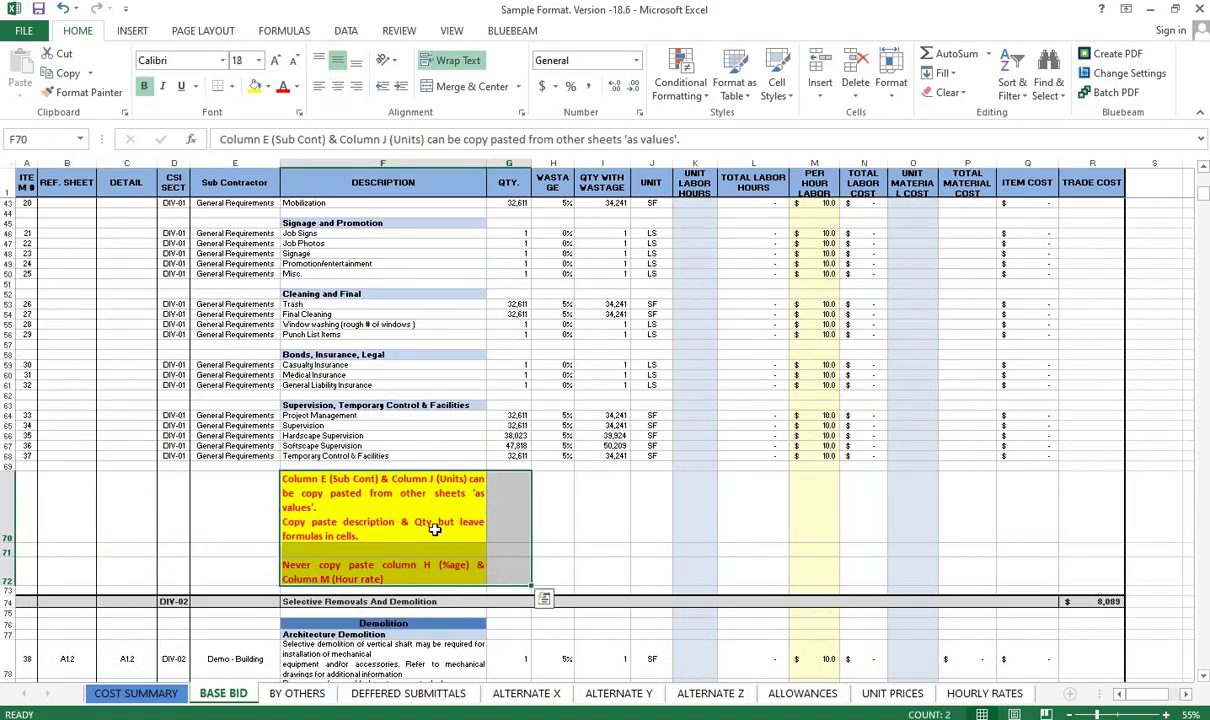
{"action": "left_click", "coordinate": [487, 167]}
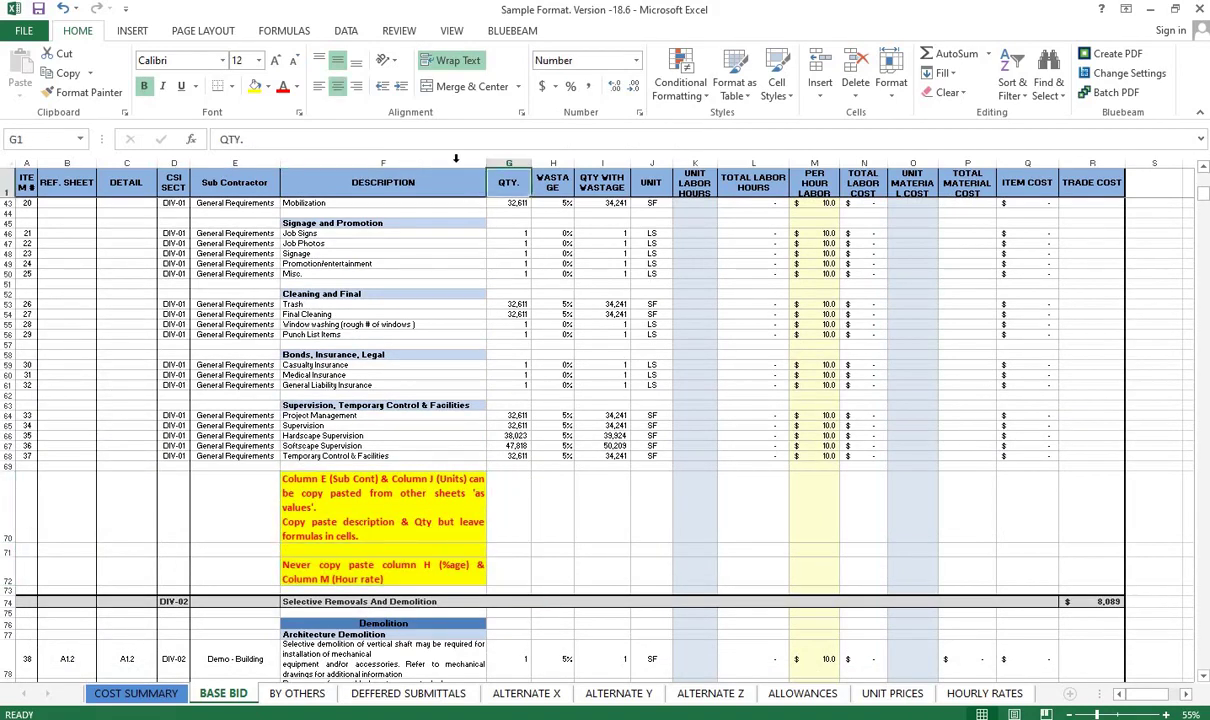